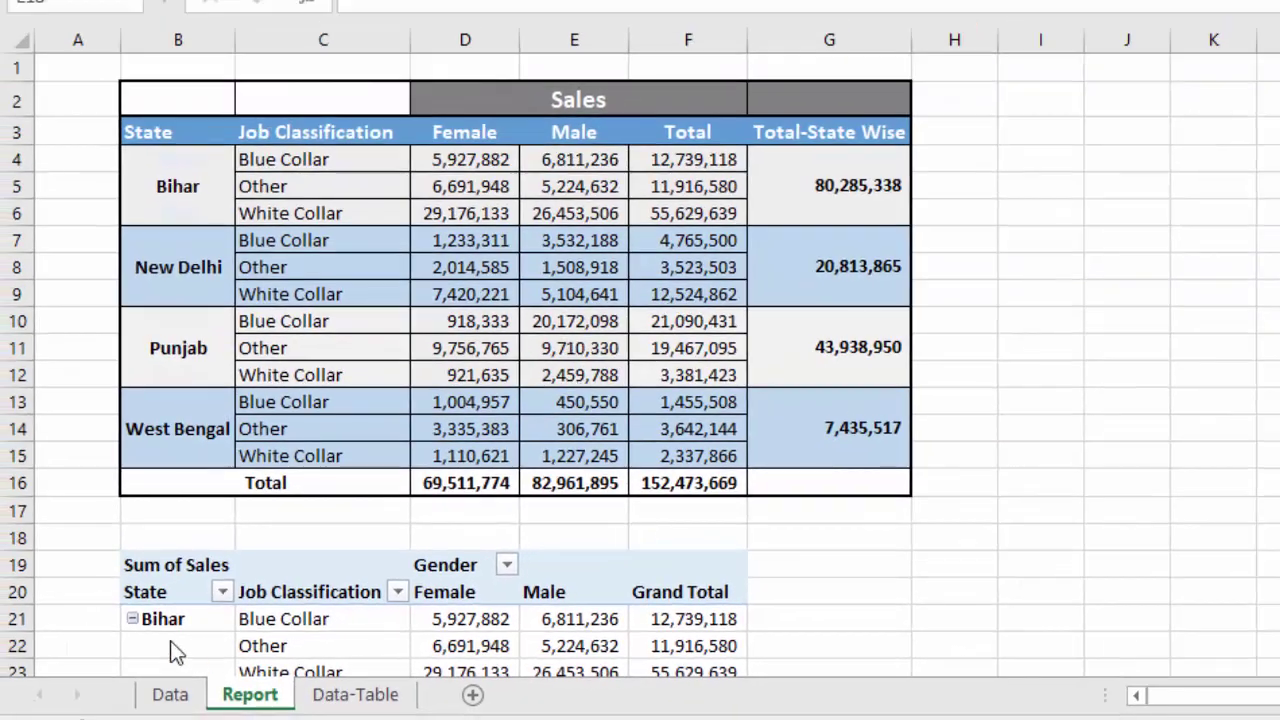
Look over the customer records on the Data-Table sheet, then return to the Report sheet
click(355, 694)
key(ctrl+Up)
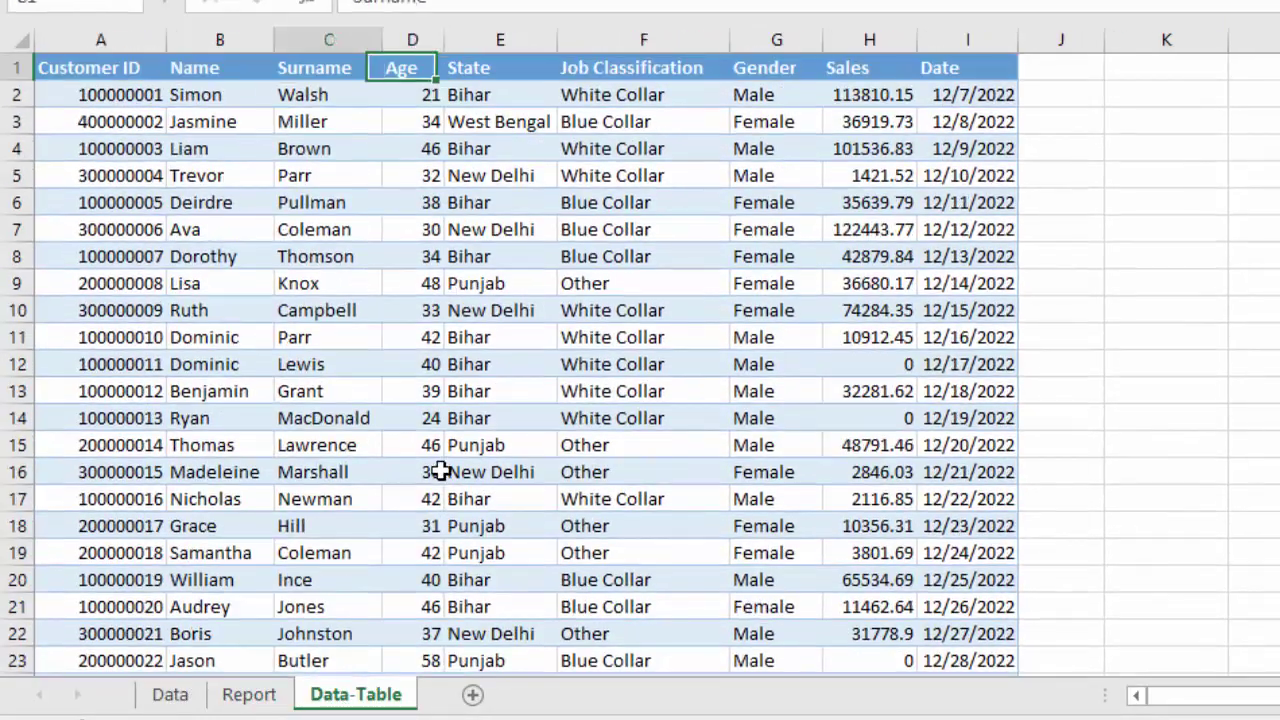
key(Left)
key(ctrl+Down)
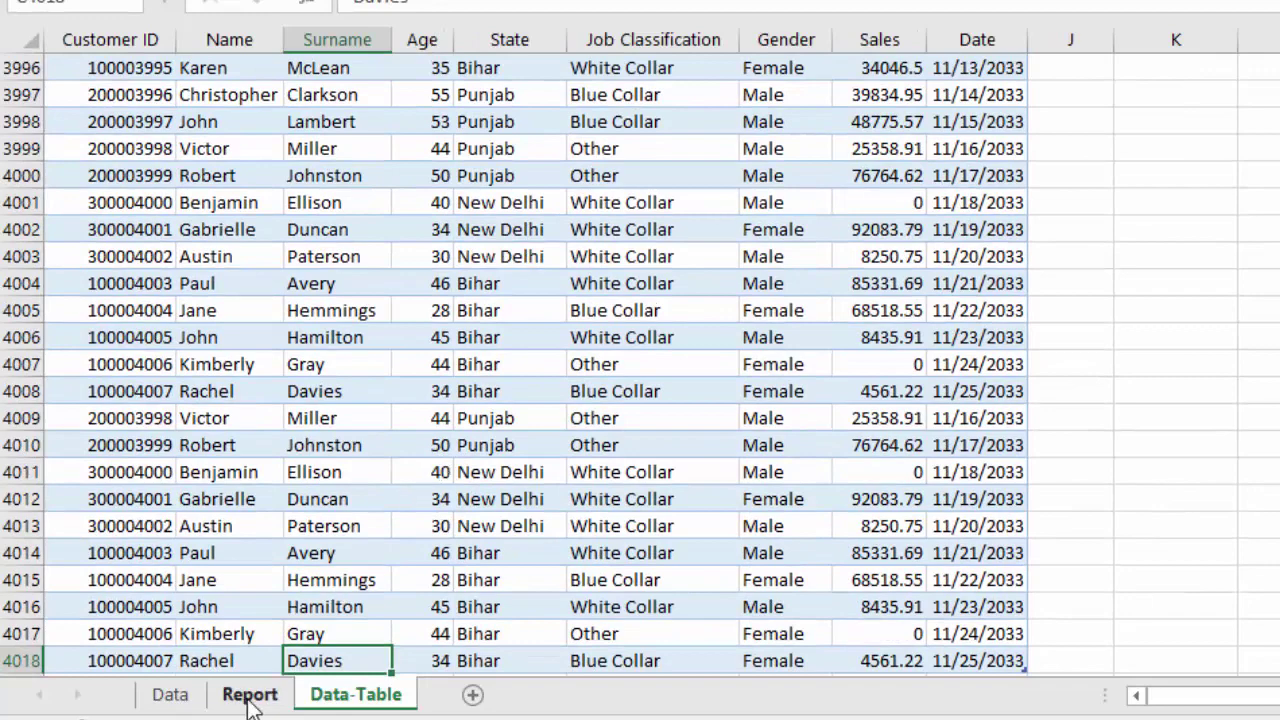
click(250, 694)
Store the report totals D16:F16 as plain values in D17:F17
click(597, 513)
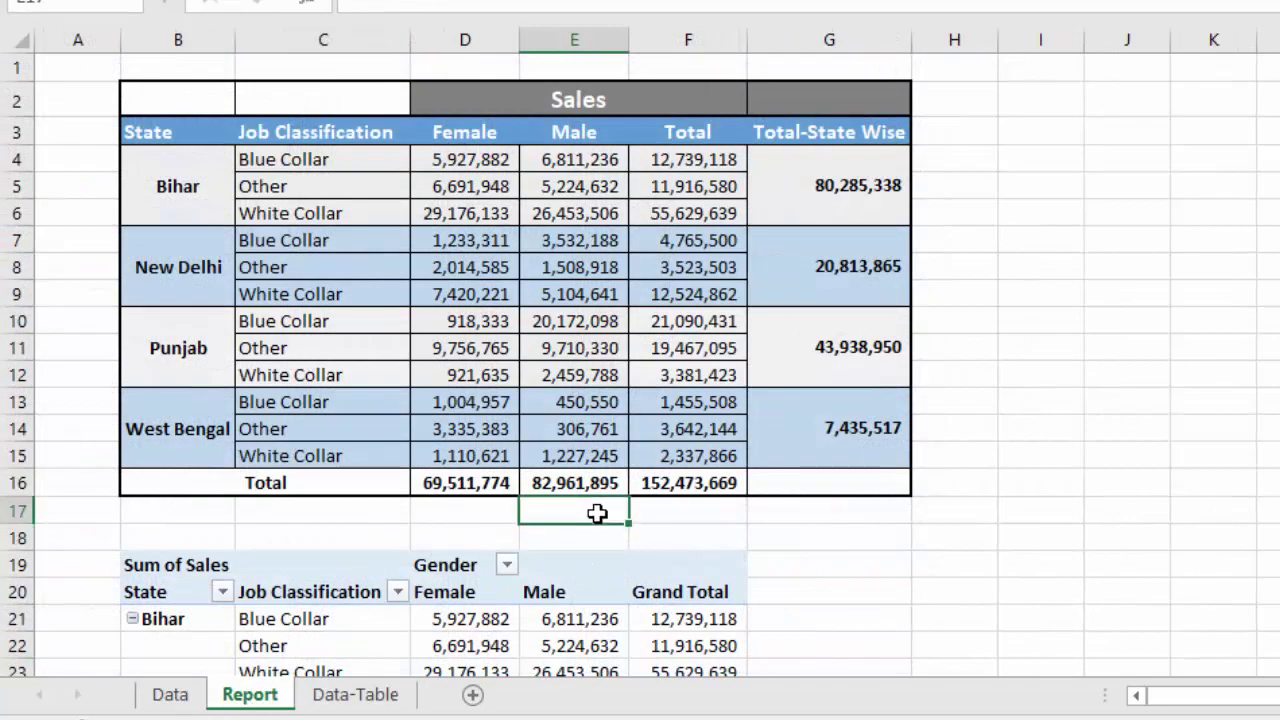
key(Left)
key(Up)
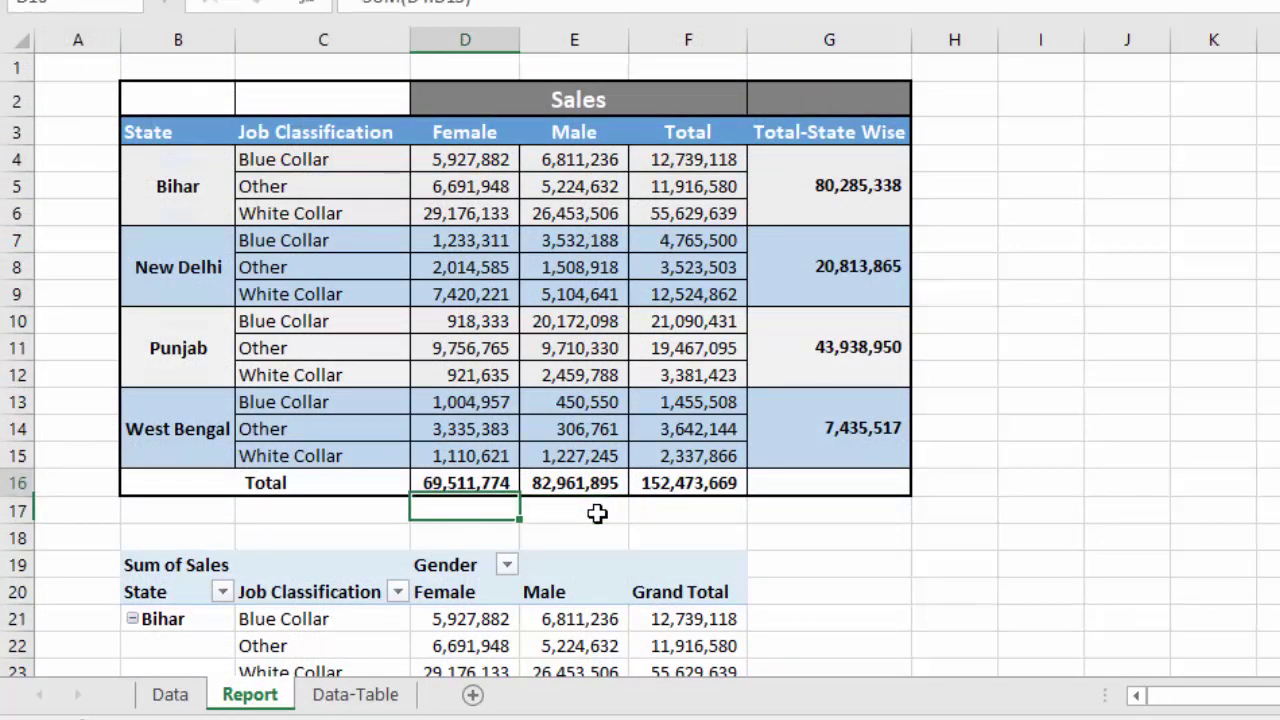
key(shift+Right)
key(shift+Right)
key(ctrl+c)
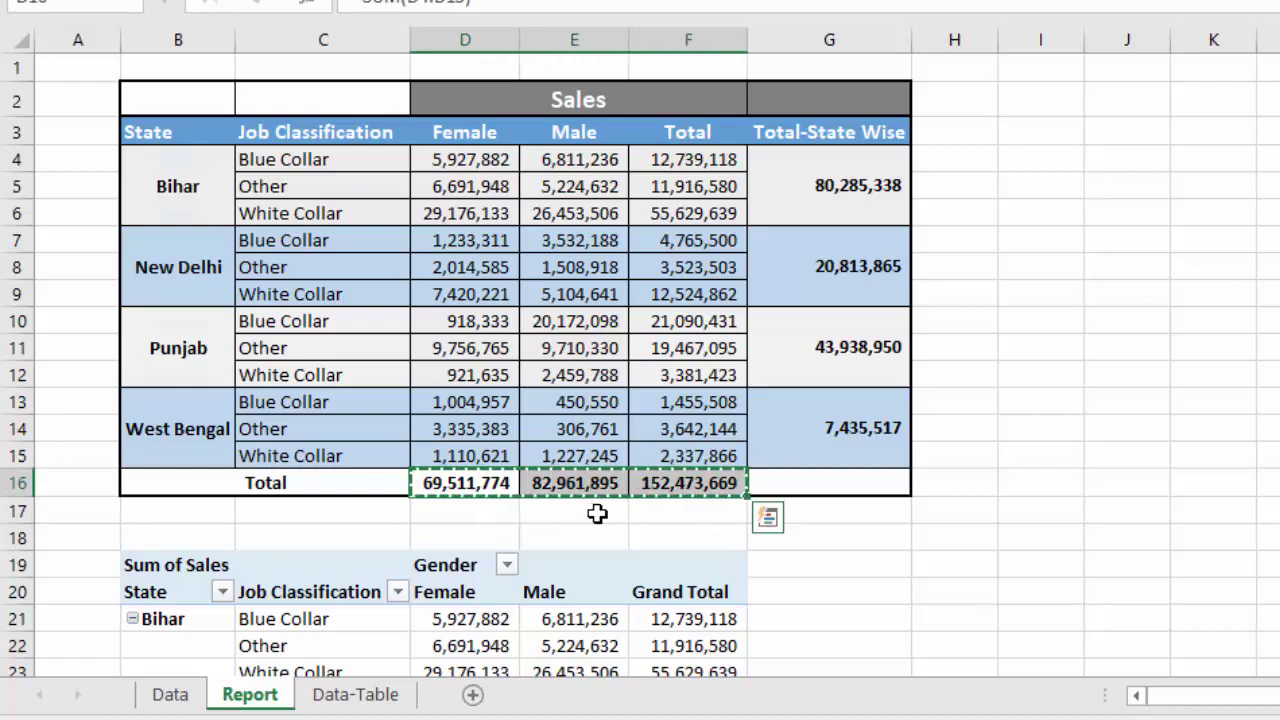
key(Down)
key(ctrl+alt+v)
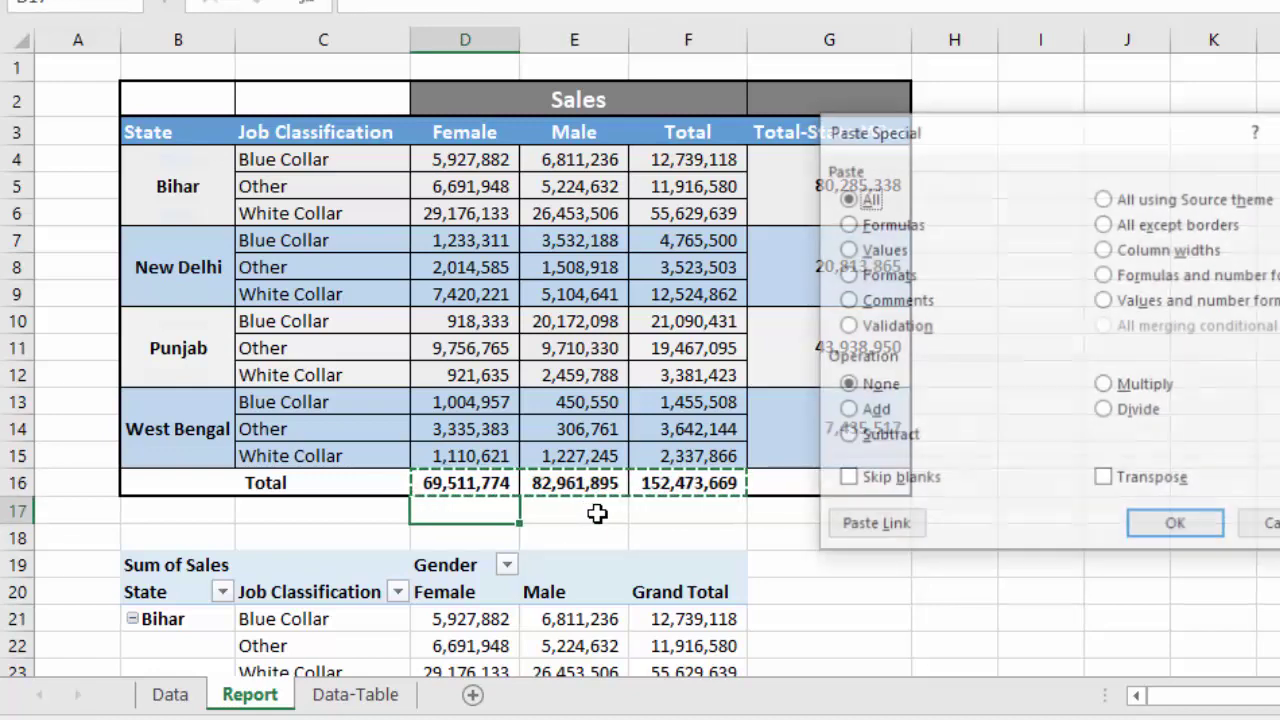
key(v)
key(Return)
Enter the check formula =D17-D16 in D18 and fill it across to F18
key(Down)
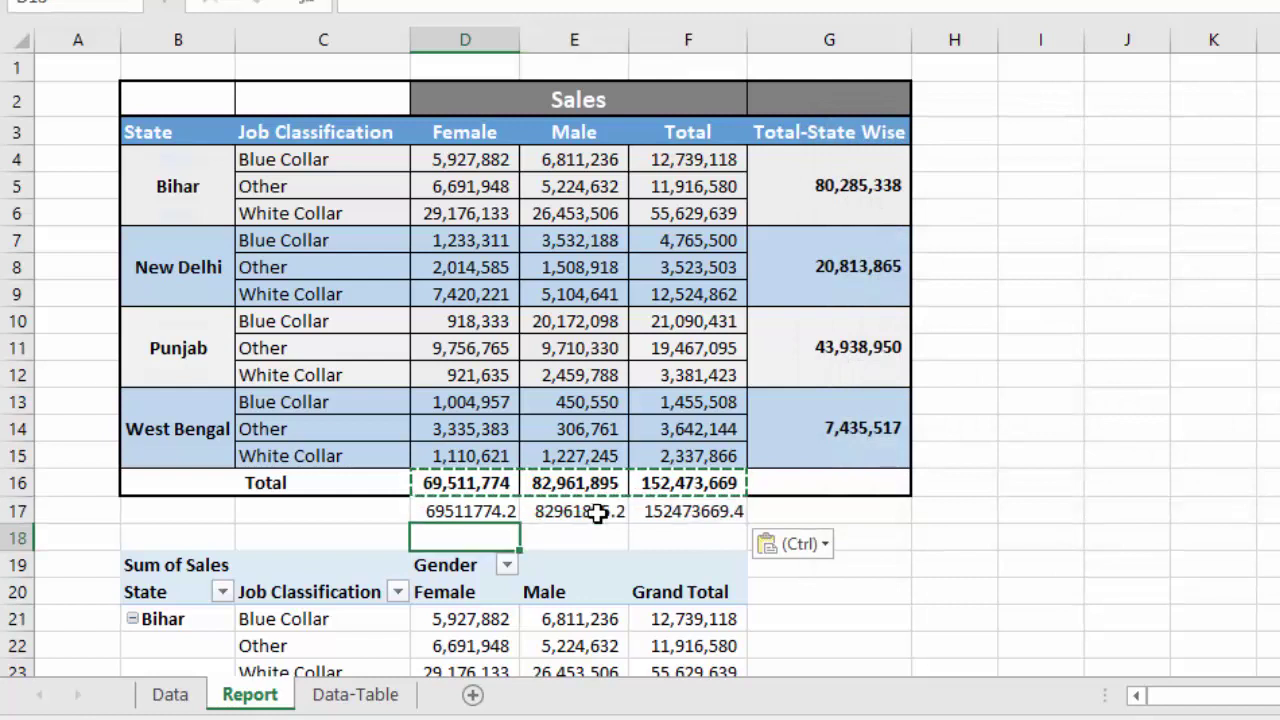
text(=)
key(Up)
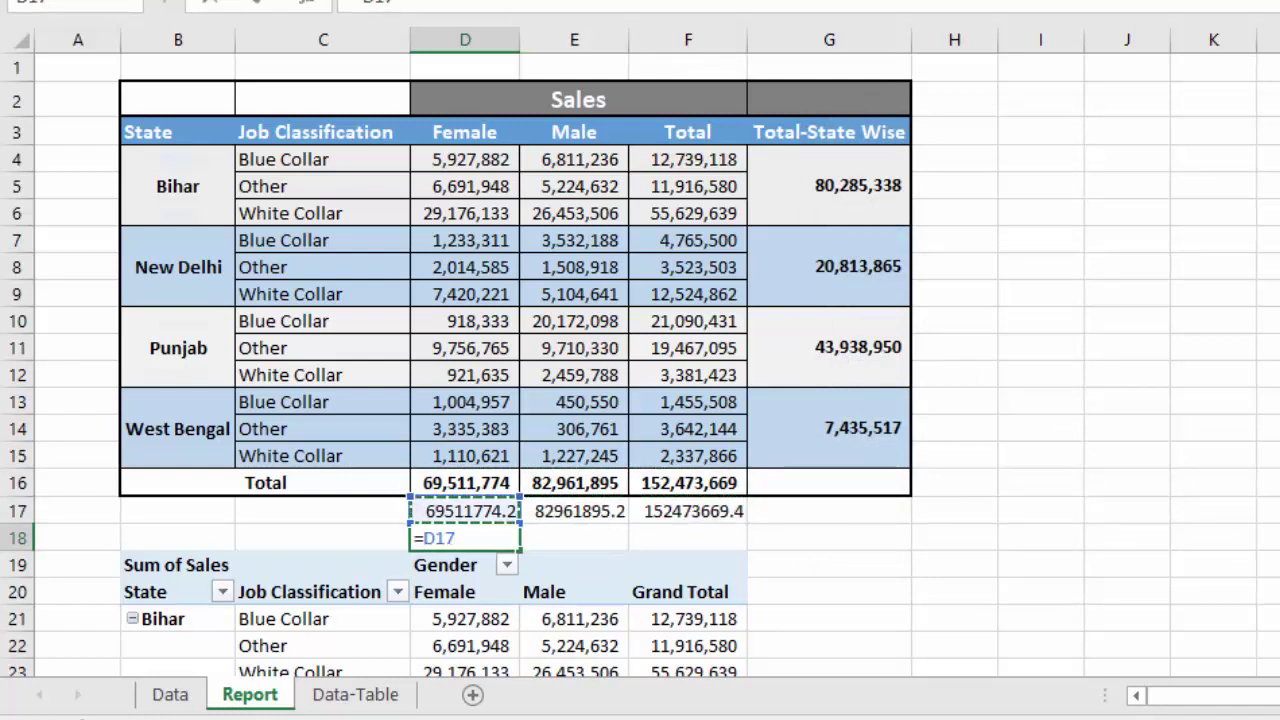
key(Up)
key(ctrl+Return)
key(shift+Right)
key(shift+Right)
key(ctrl+r)
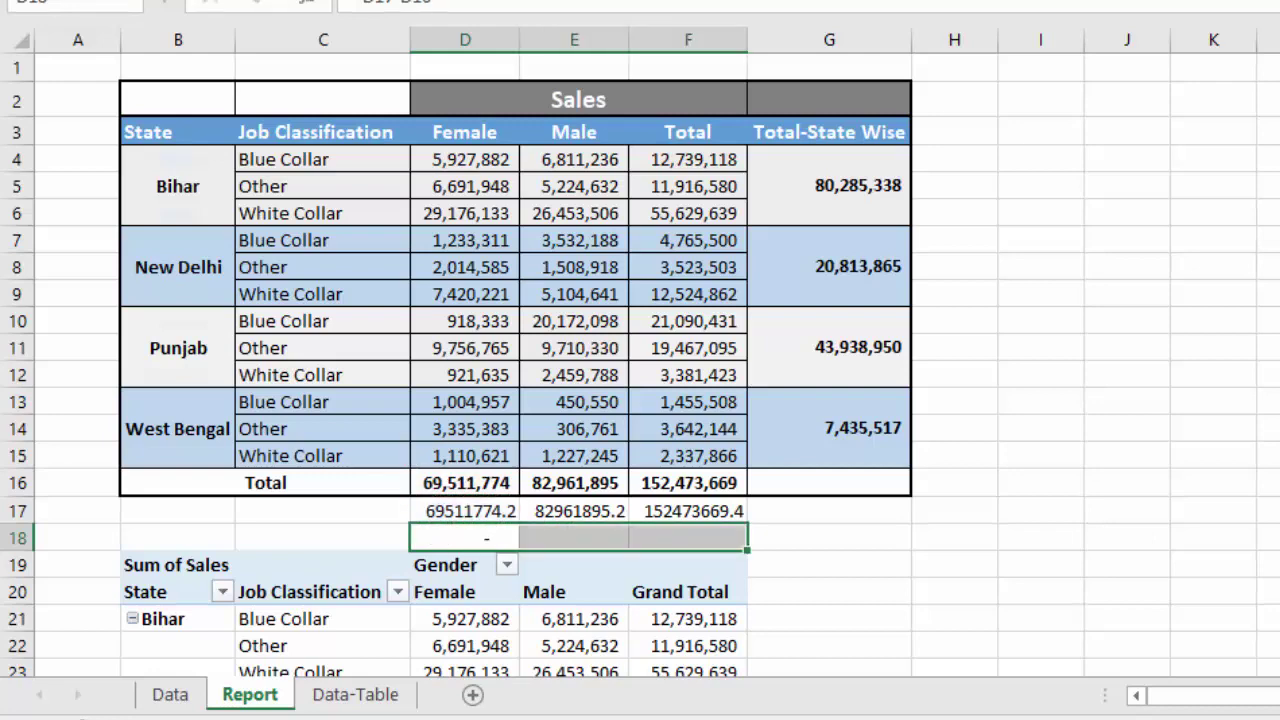
key(Up)
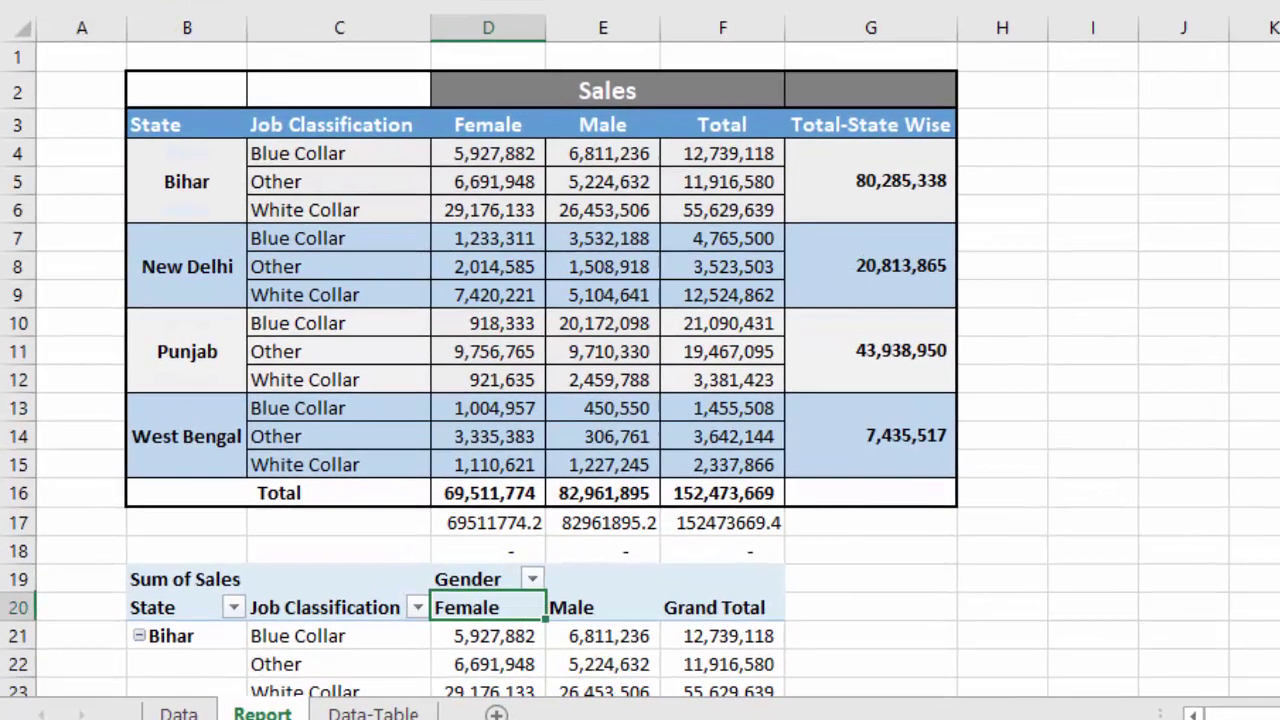
Copy the PivotTable grand totals D37:F37 into D39 as values
key(ctrl+Down)
key(shift+Right)
key(shift+Right)
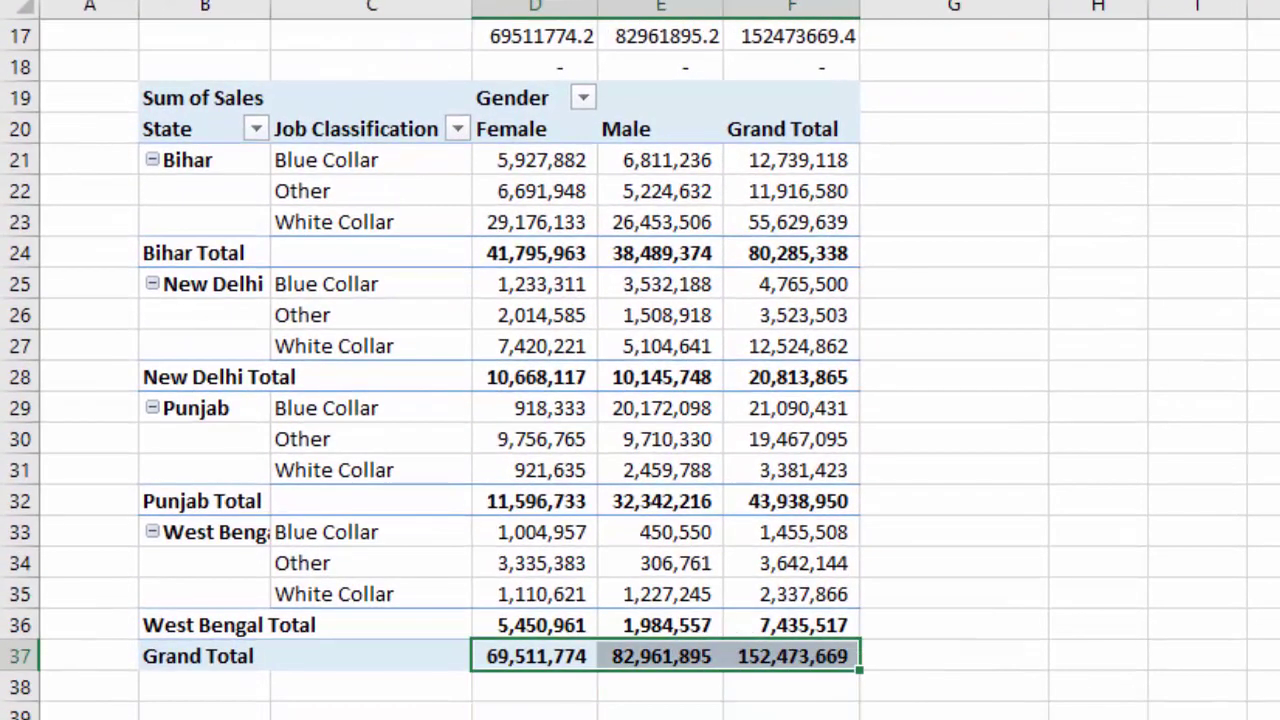
key(ctrl+c)
key(Down)
key(Down)
key(ctrl+v)
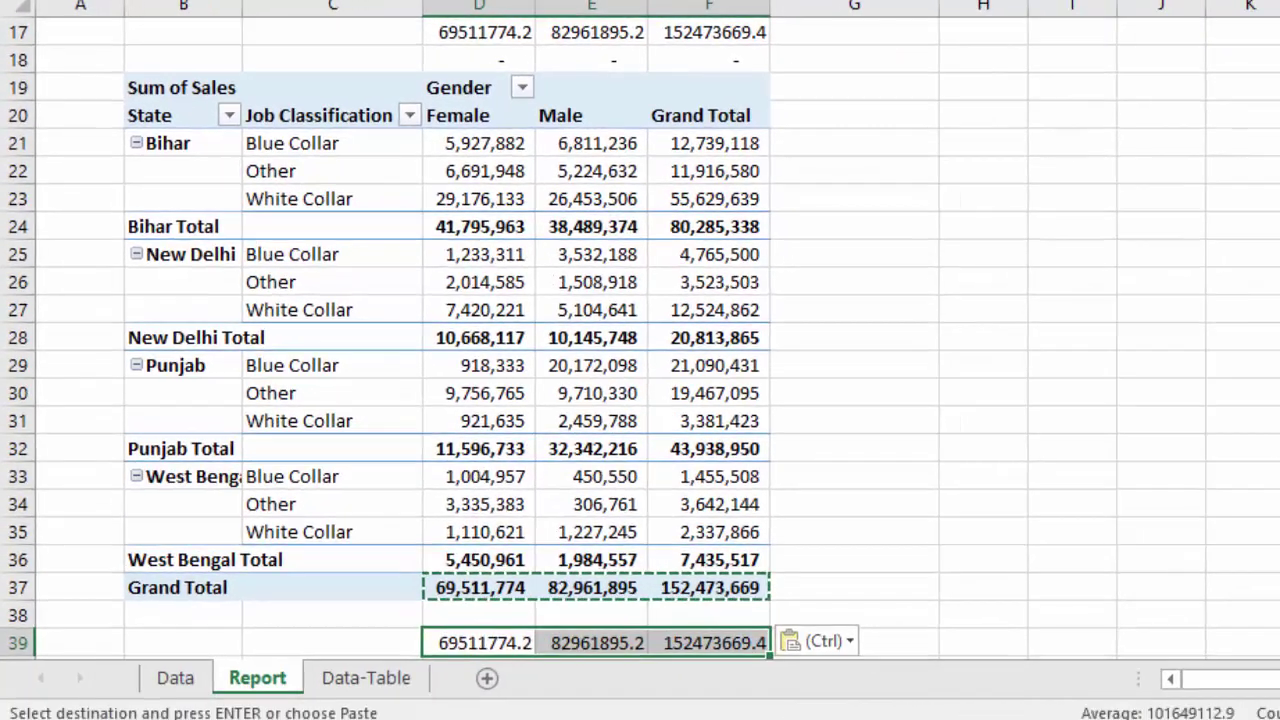
key(ctrl+Up)
key(ctrl+Up)
key(ctrl+Up)
Delete records A4005:I4008 from the Data-Table sheet
key(Down)
key(Down)
key(Down)
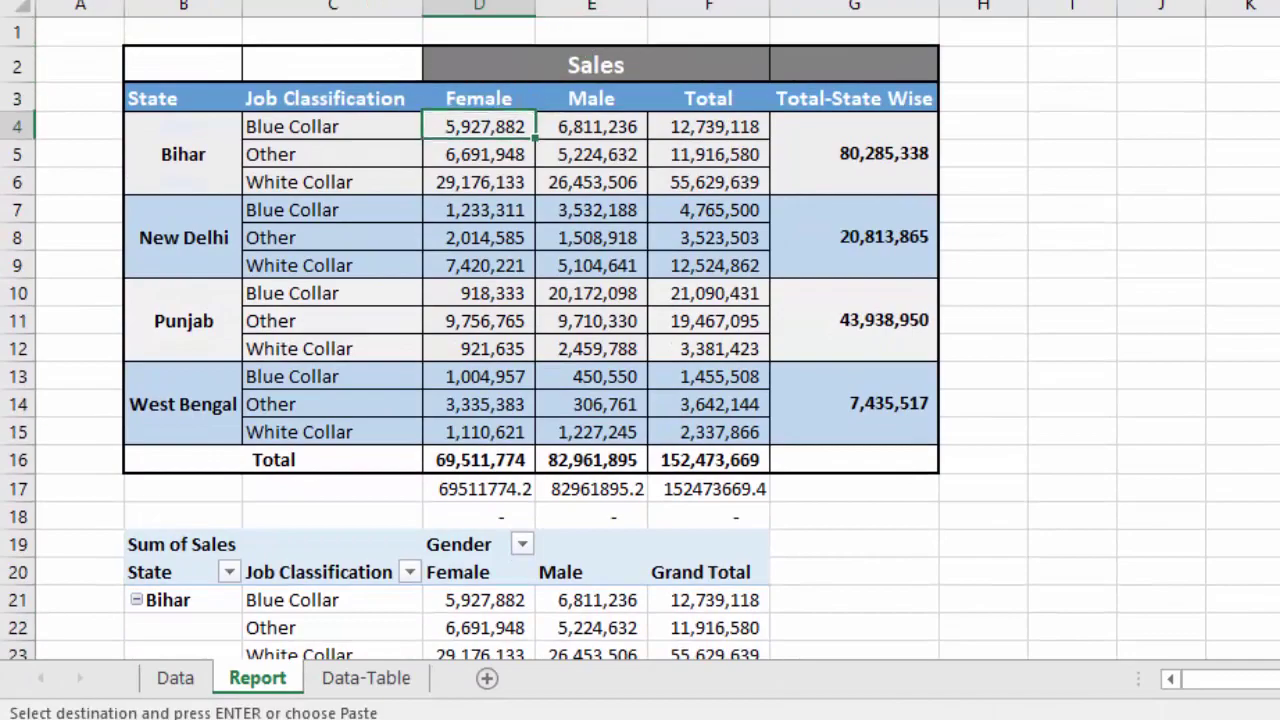
key(ctrl+Page_Down)
key(Up)
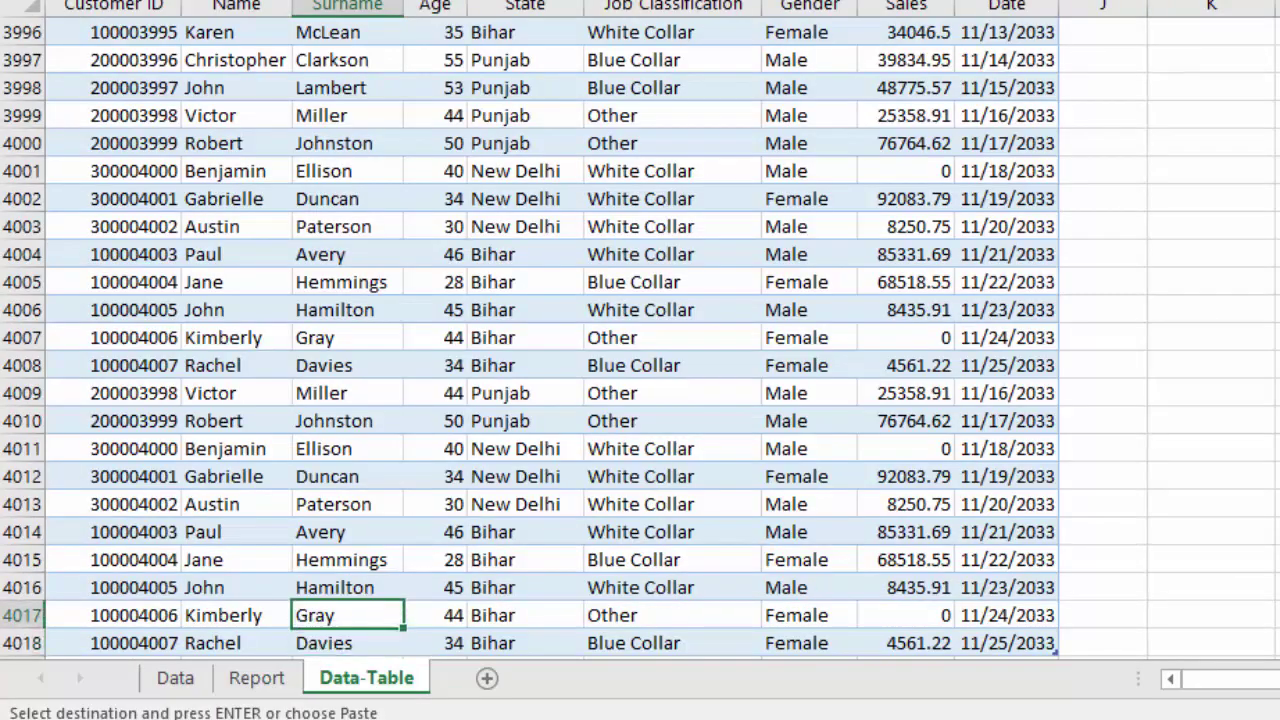
key(ctrl+Up)
key(Left)
key(Left)
key(ctrl+Down)
key(Up)
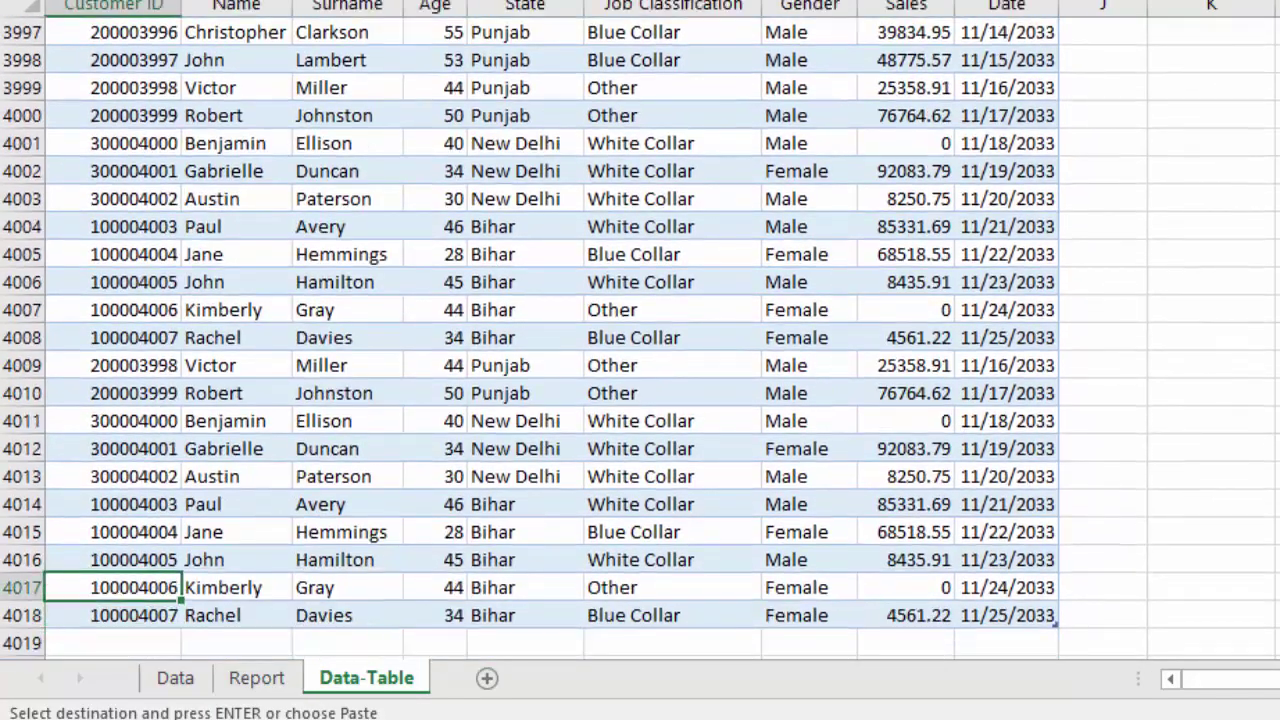
key(Up)
key(Up)
key(Up)
key(Up)
key(ctrl+shift+Right)
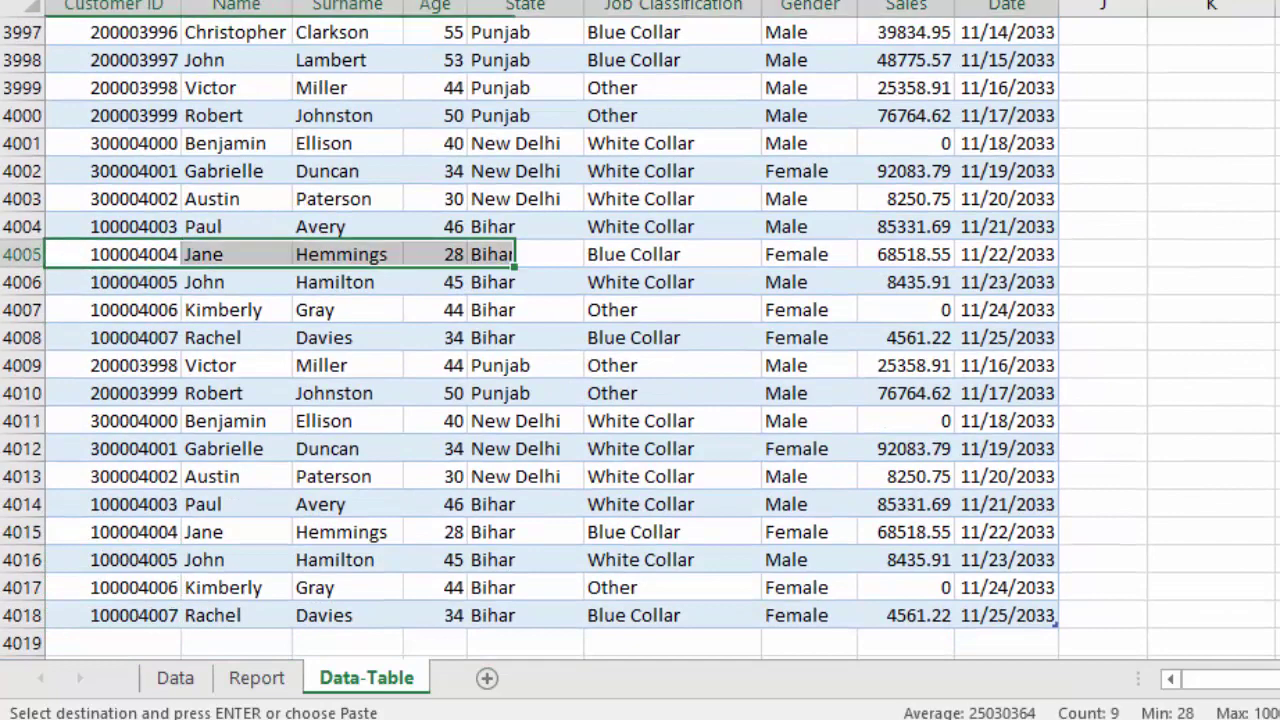
key(shift+Down)
key(shift+Down)
key(shift+Down)
key(ctrl+minus)
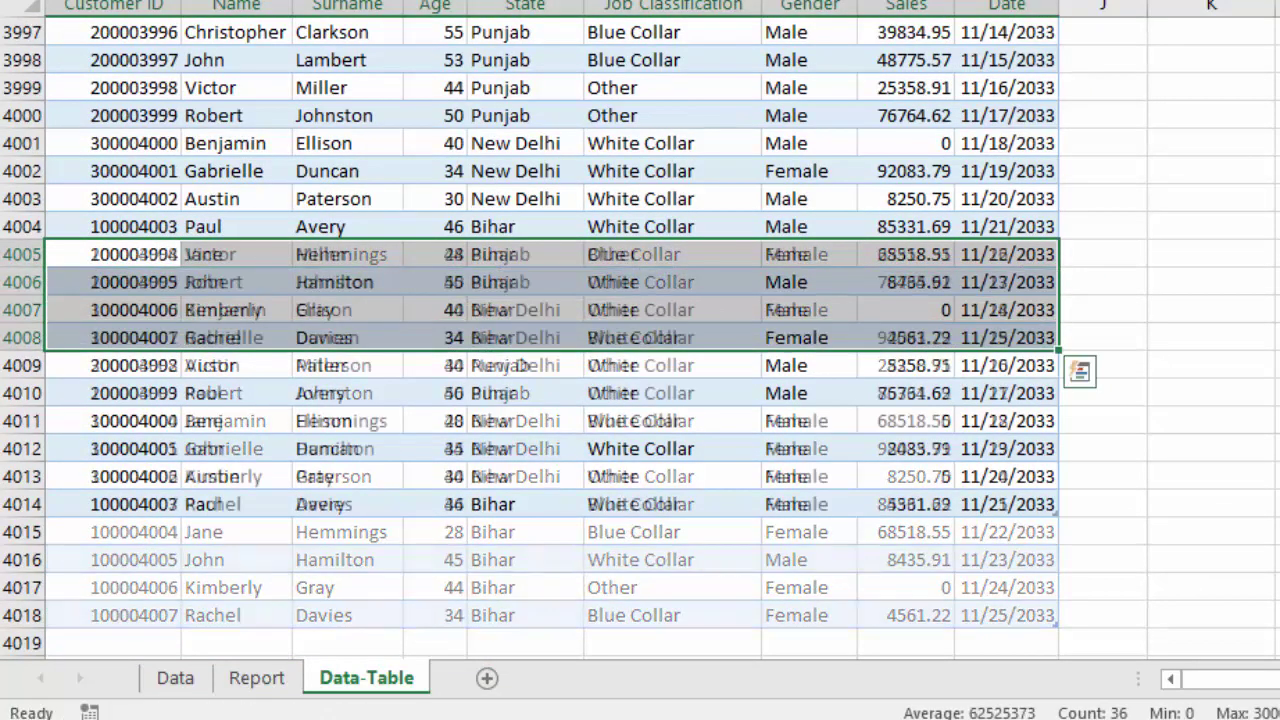
key(Up)
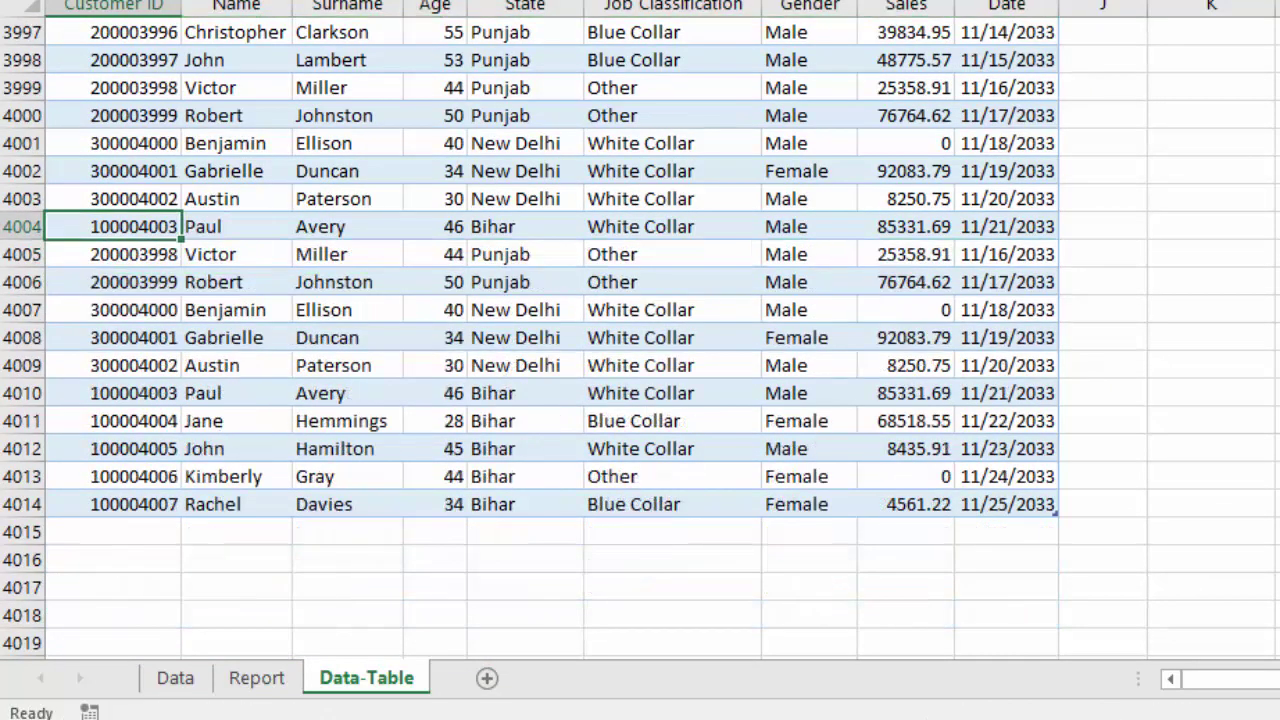
Review updated totals and row 18 gaps of 73,080, 8,436 and 81,516
key(ctrl+Page_Up)
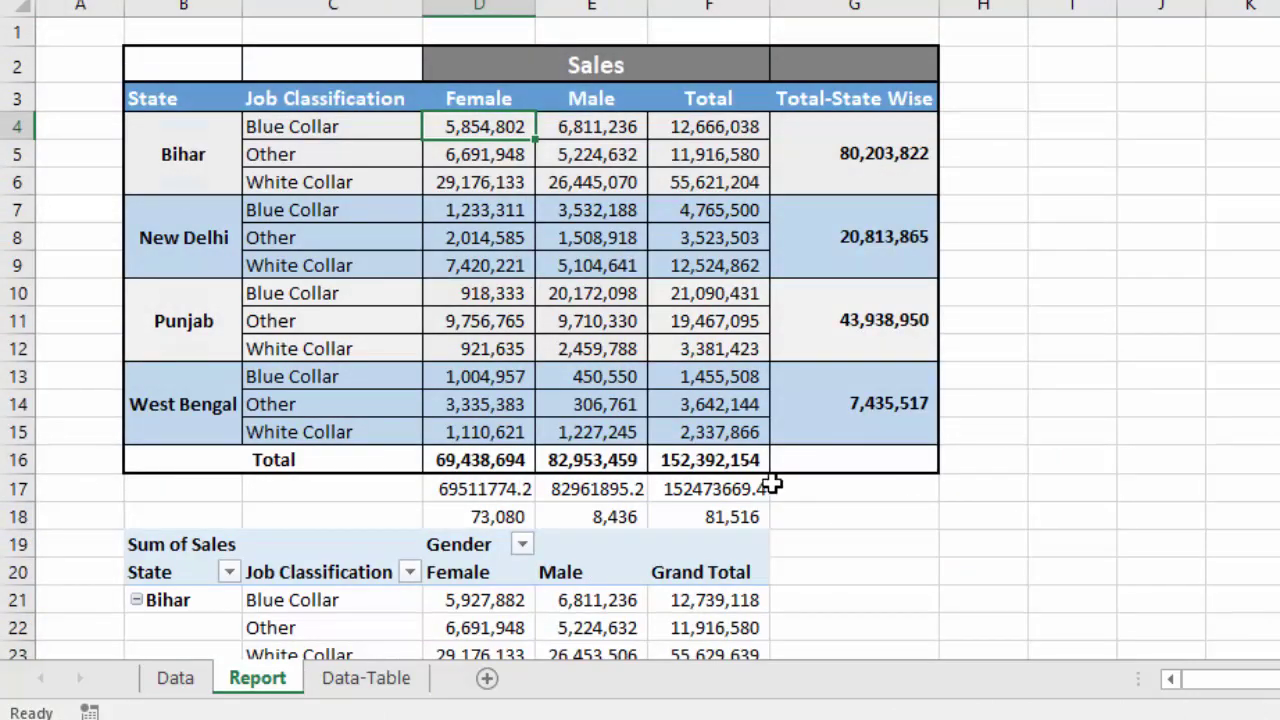
click(600, 520)
key(Left)
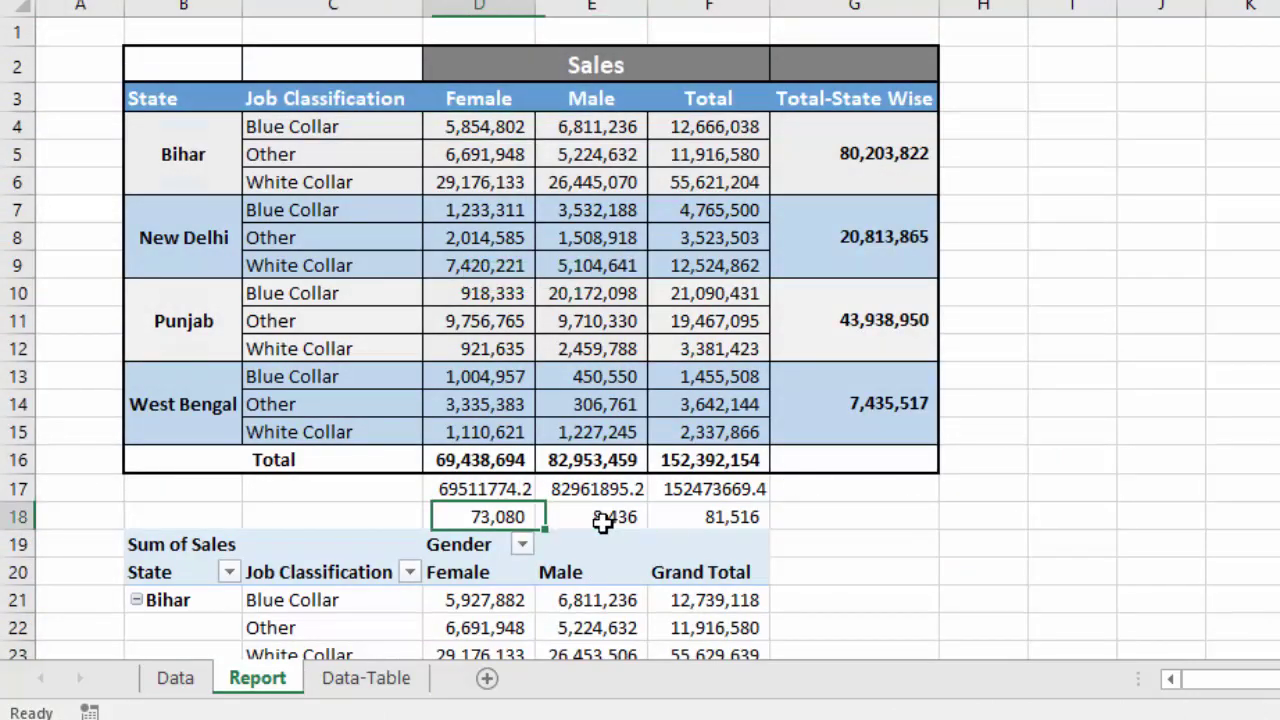
key(shift+Right)
key(shift+Right)
key(Up)
key(shift+Right)
key(shift+Right)
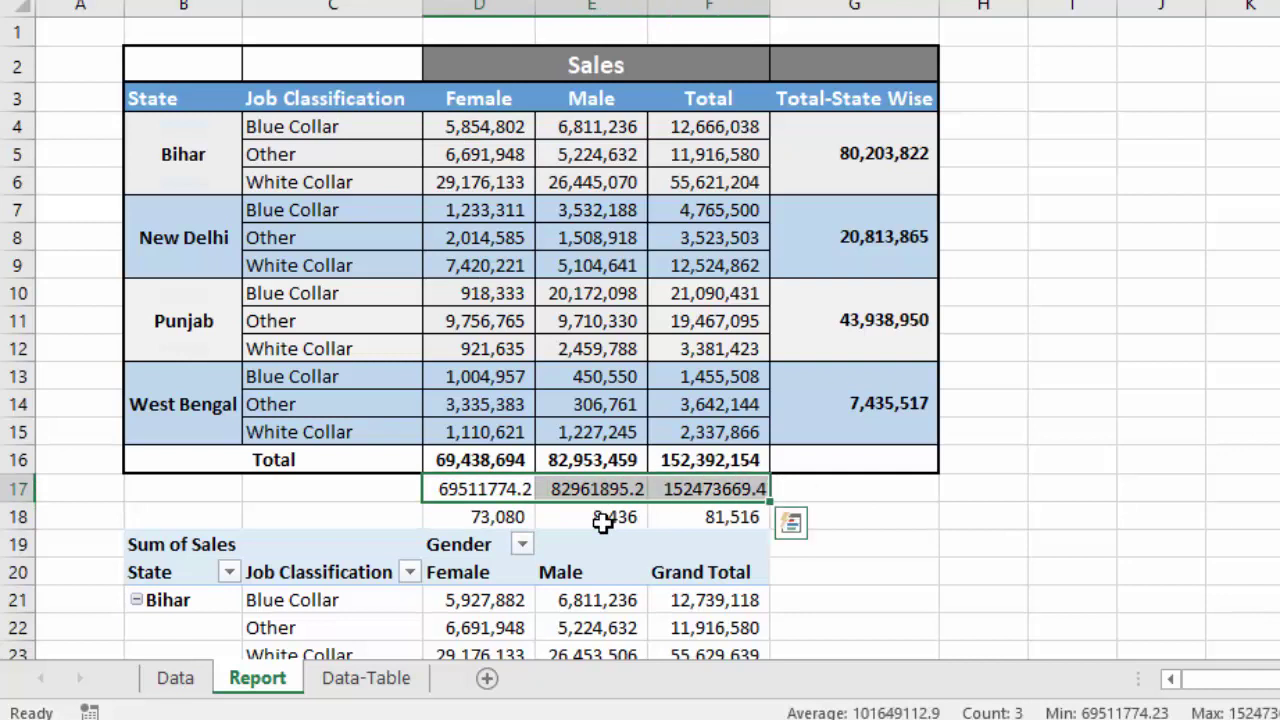
key(shift+Left)
key(shift+Left)
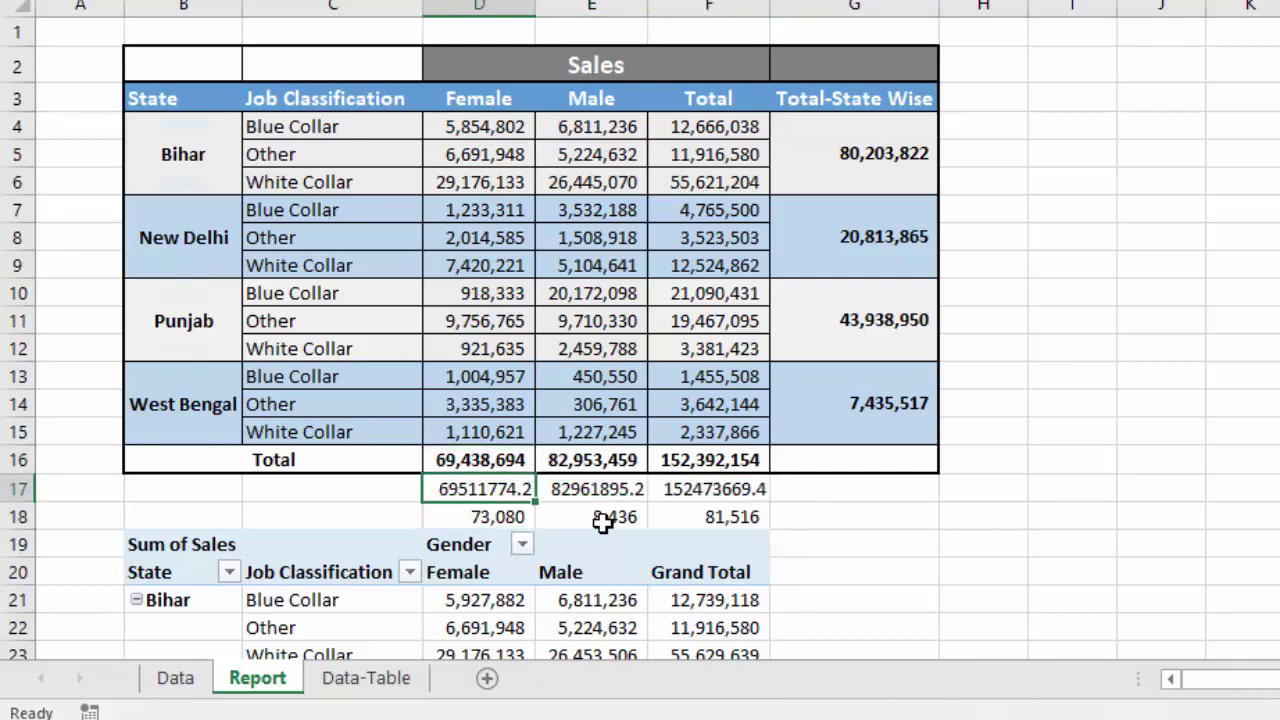
key(Up)
key(Up)
key(shift+Right)
key(Down)
key(shift+Right)
key(shift+Right)
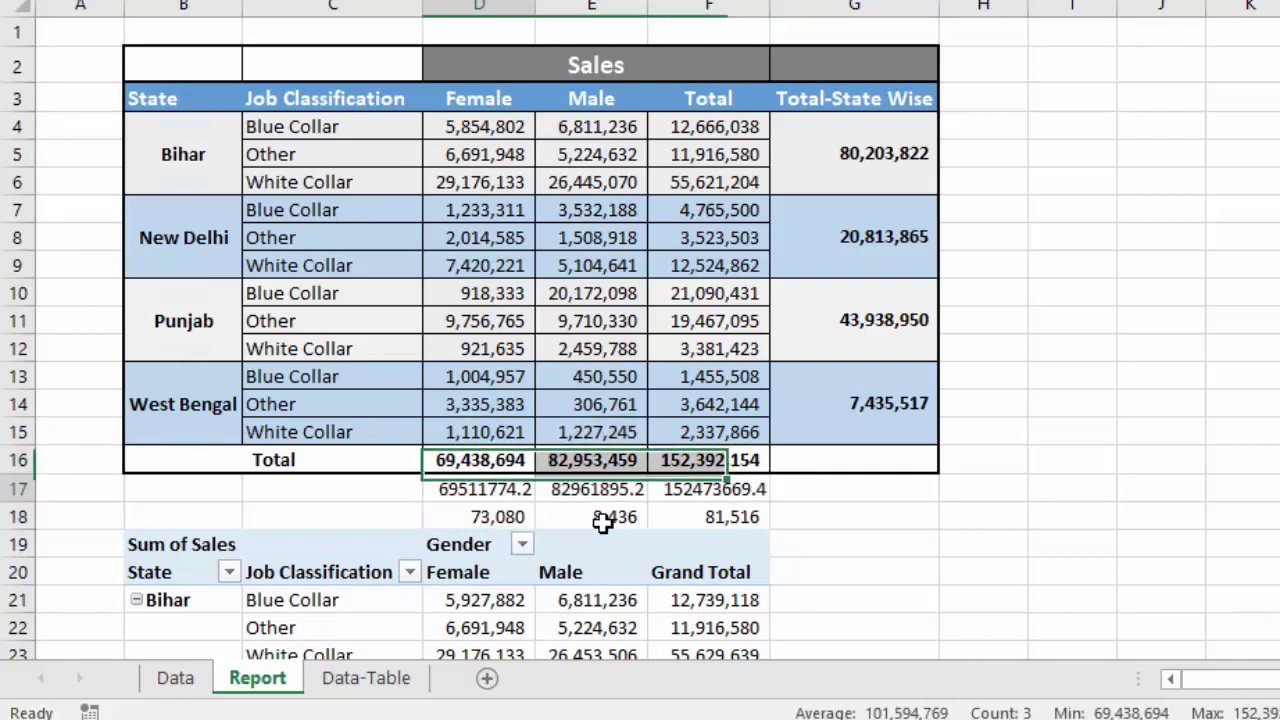
Inspect the PivotTable grand totals, which still show the old figures
key(Down)
key(Down)
key(Down)
key(Down)
key(Down)
key(Down)
key(Down)
key(Down)
key(Down)
key(Down)
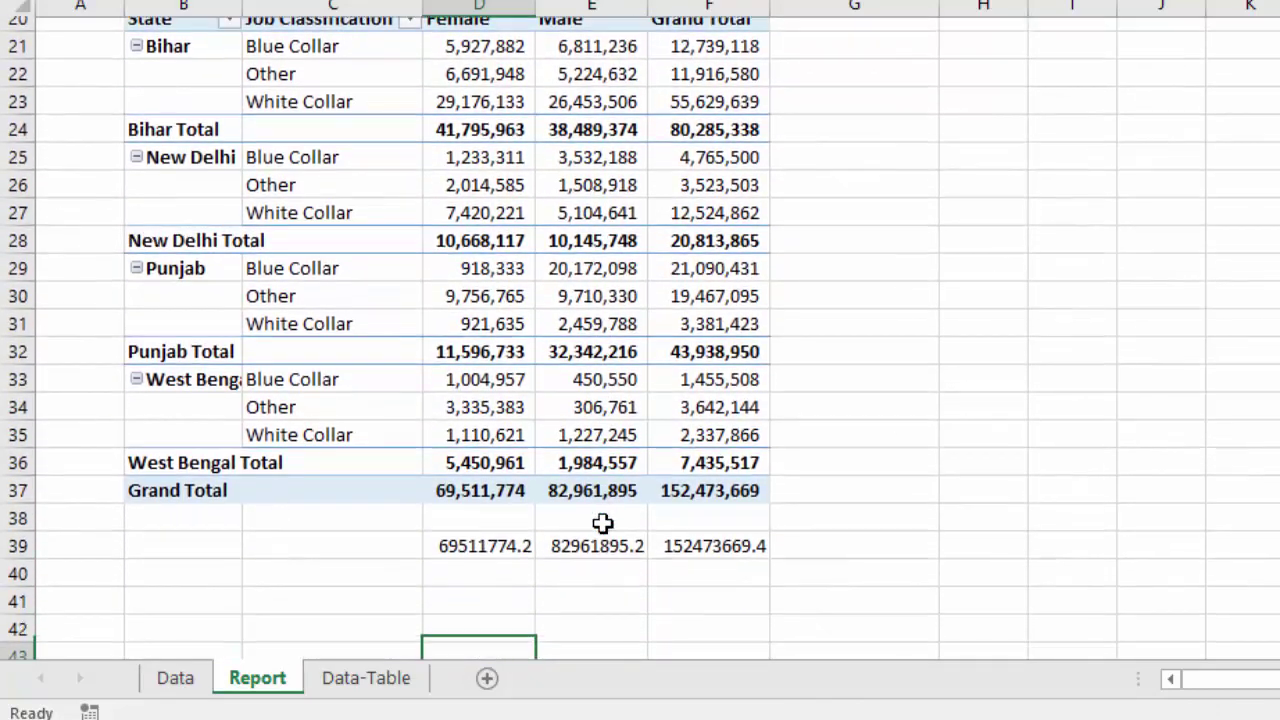
key(Up)
key(Up)
key(Up)
key(Up)
key(Up)
key(Up)
key(shift+Right)
key(shift+Right)
key(shift+Right)
key(shift+Down)
key(shift+Left)
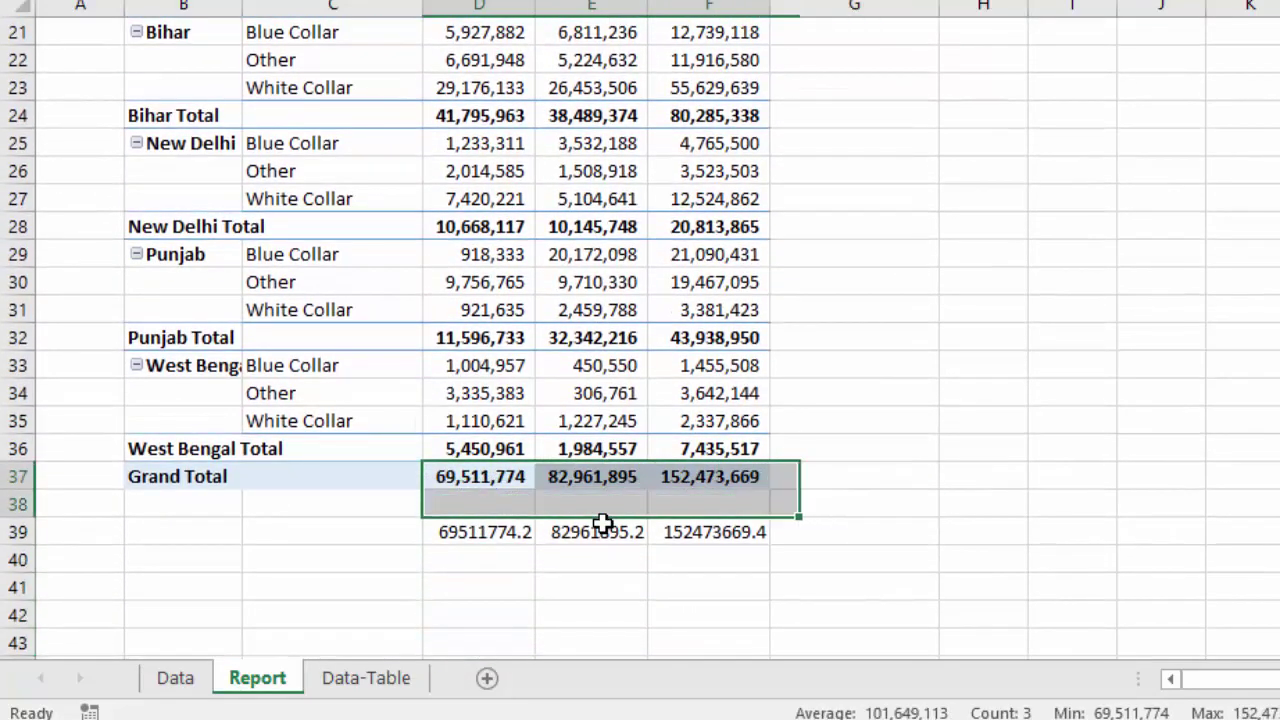
key(Down)
key(Up)
key(Up)
key(Up)
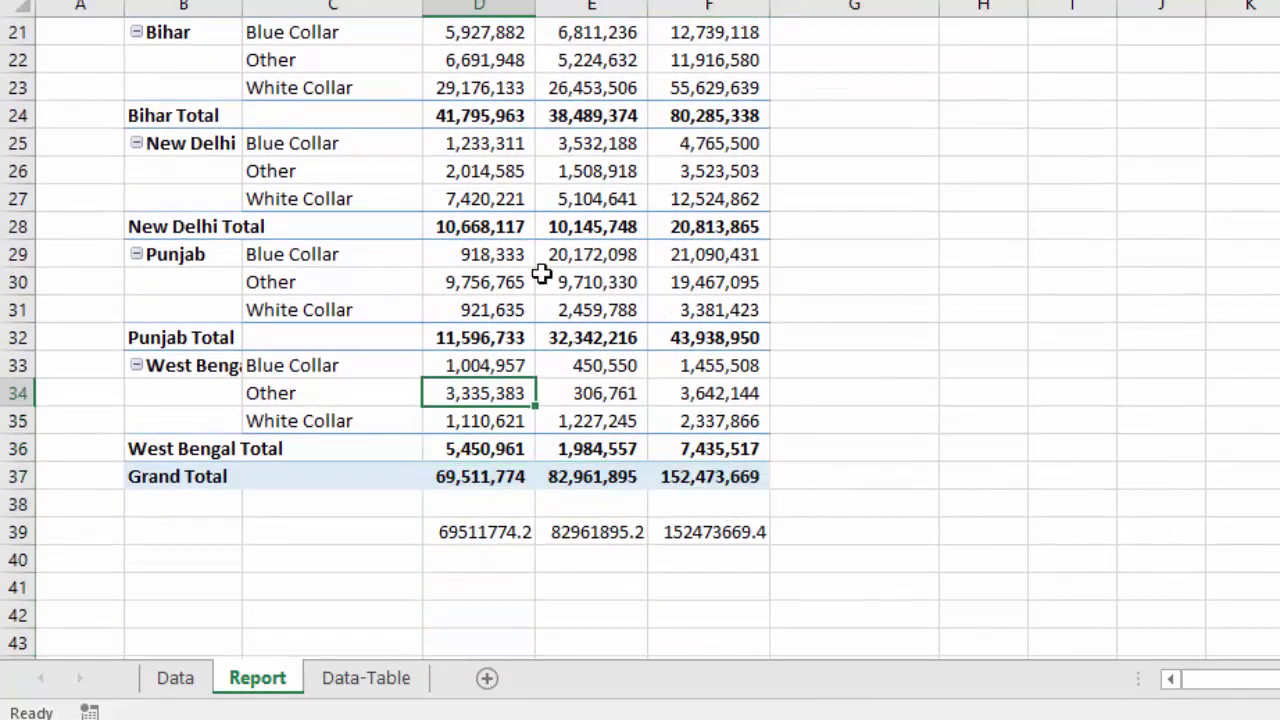
key(Up)
key(Up)
Refresh the PivotTable and confirm grand totals 69,438,694, 82,953,459 and 152,392,154
right_click(518, 288)
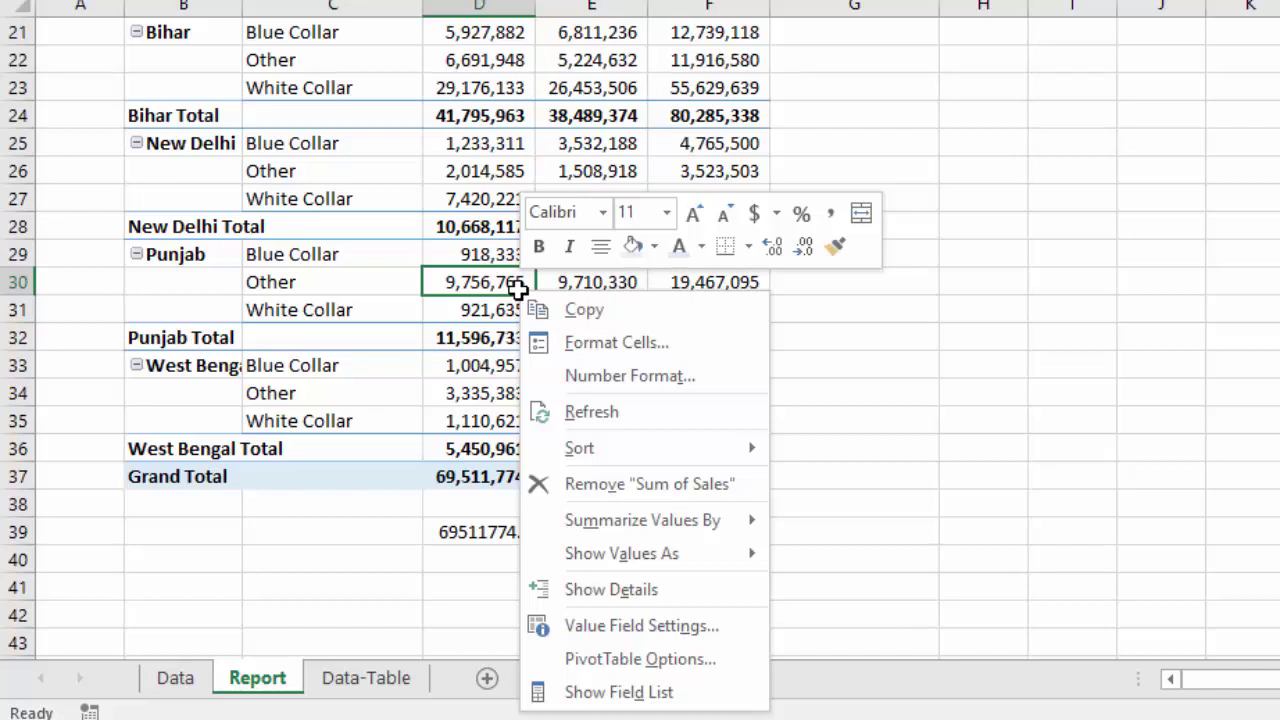
click(567, 413)
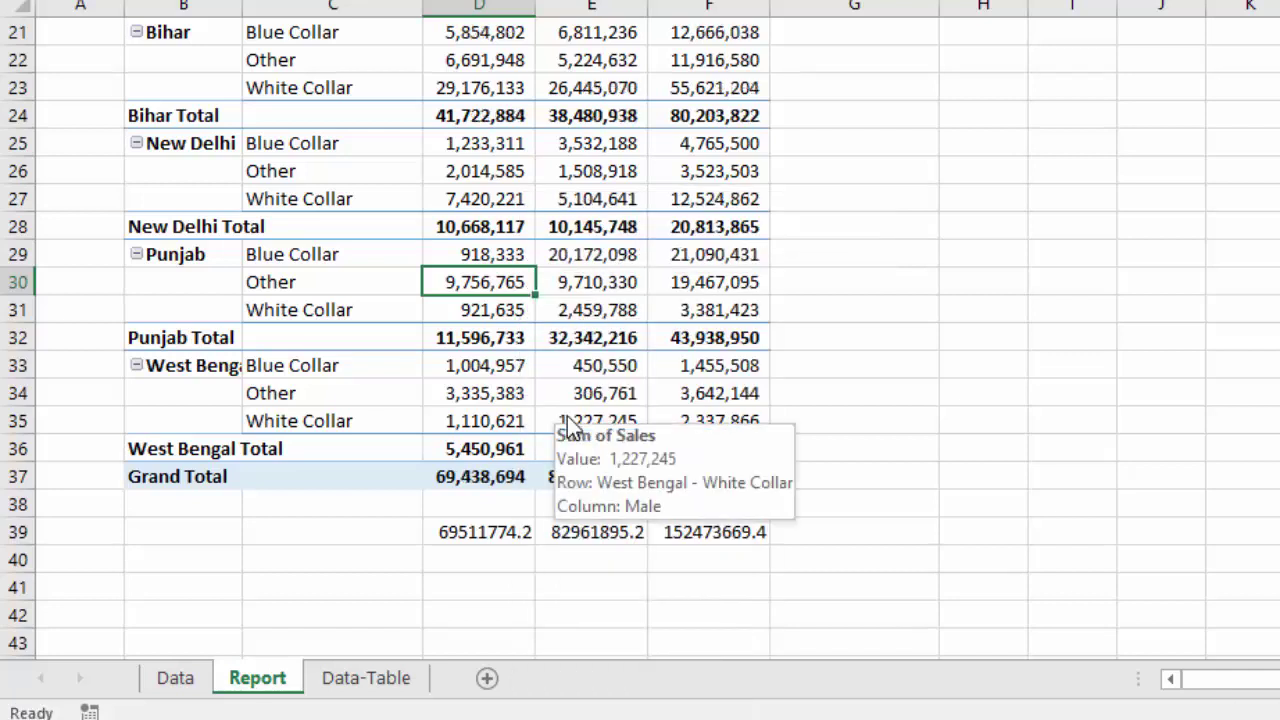
click(493, 562)
key(Up)
key(Up)
key(Up)
key(Up)
key(Down)
key(shift+Right)
key(shift+Right)
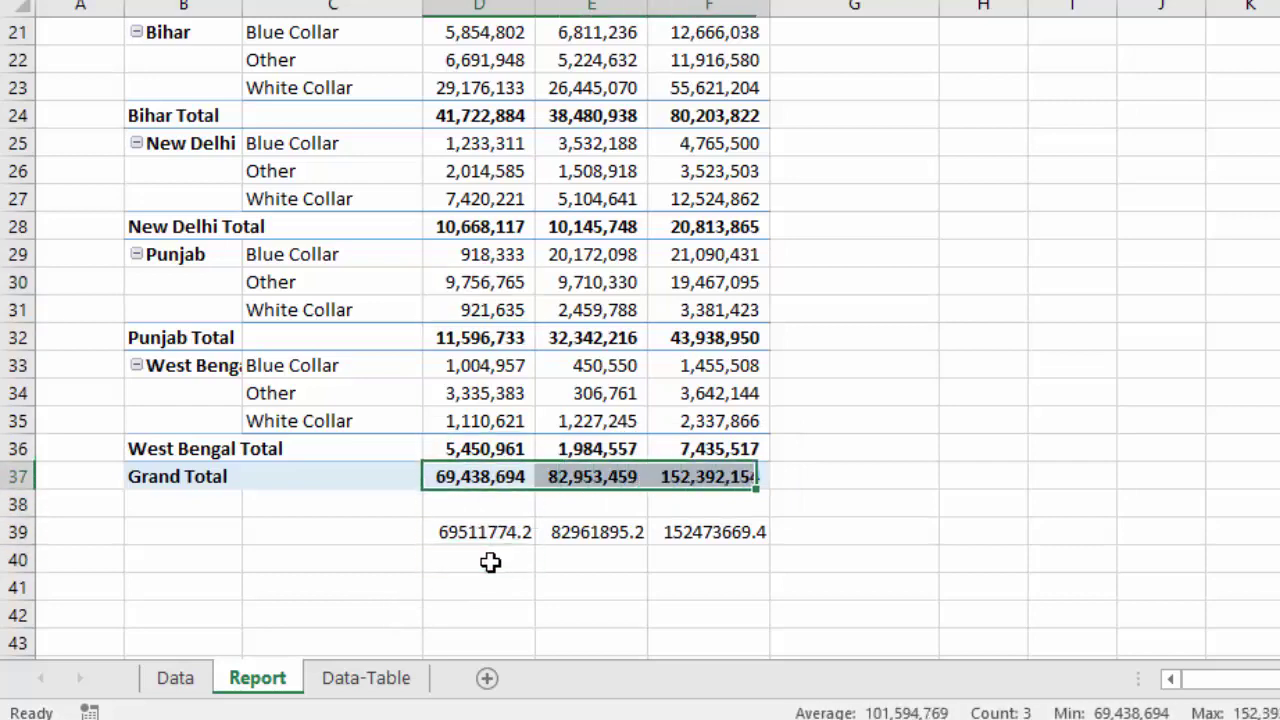
key(shift+Right)
key(ctrl+Up)
key(ctrl+Up)
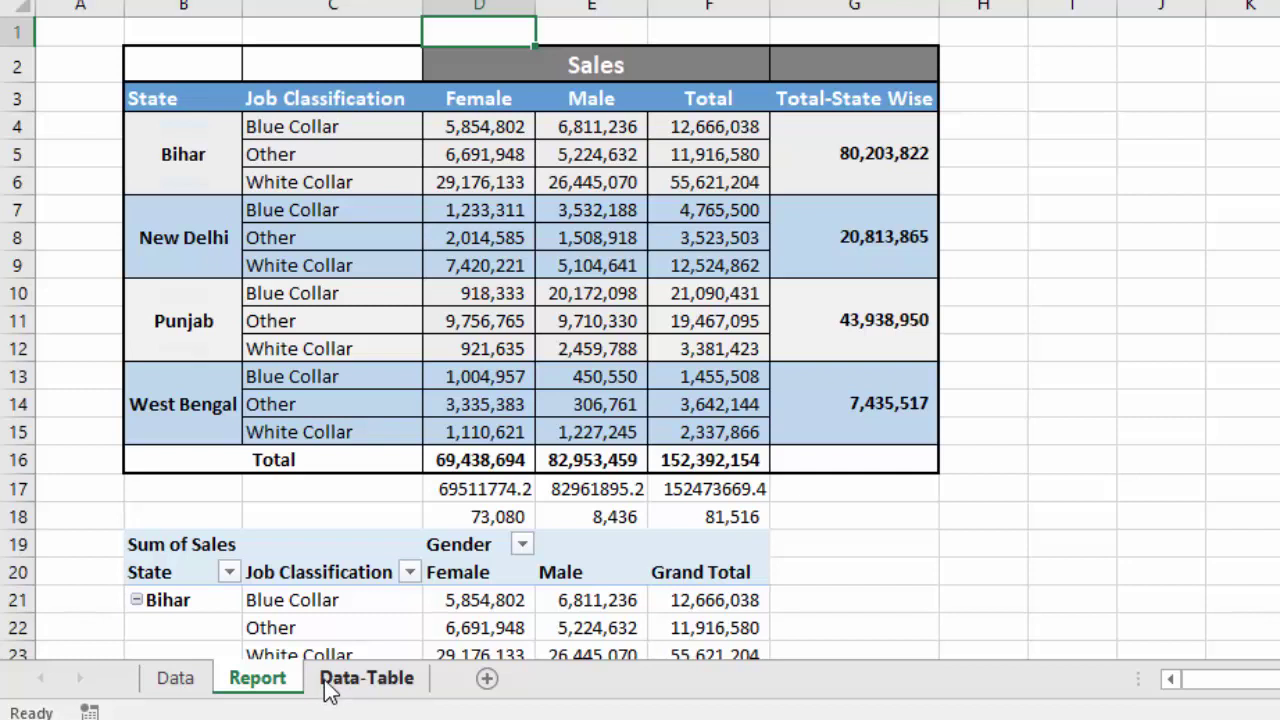
Undo a stray entry, then paste the report totals D16:F16 as values into row 17
key(Down)
key(Down)
key(Down)
key(Down)
key(Down)
key(Down)
key(Down)
key(Down)
key(Down)
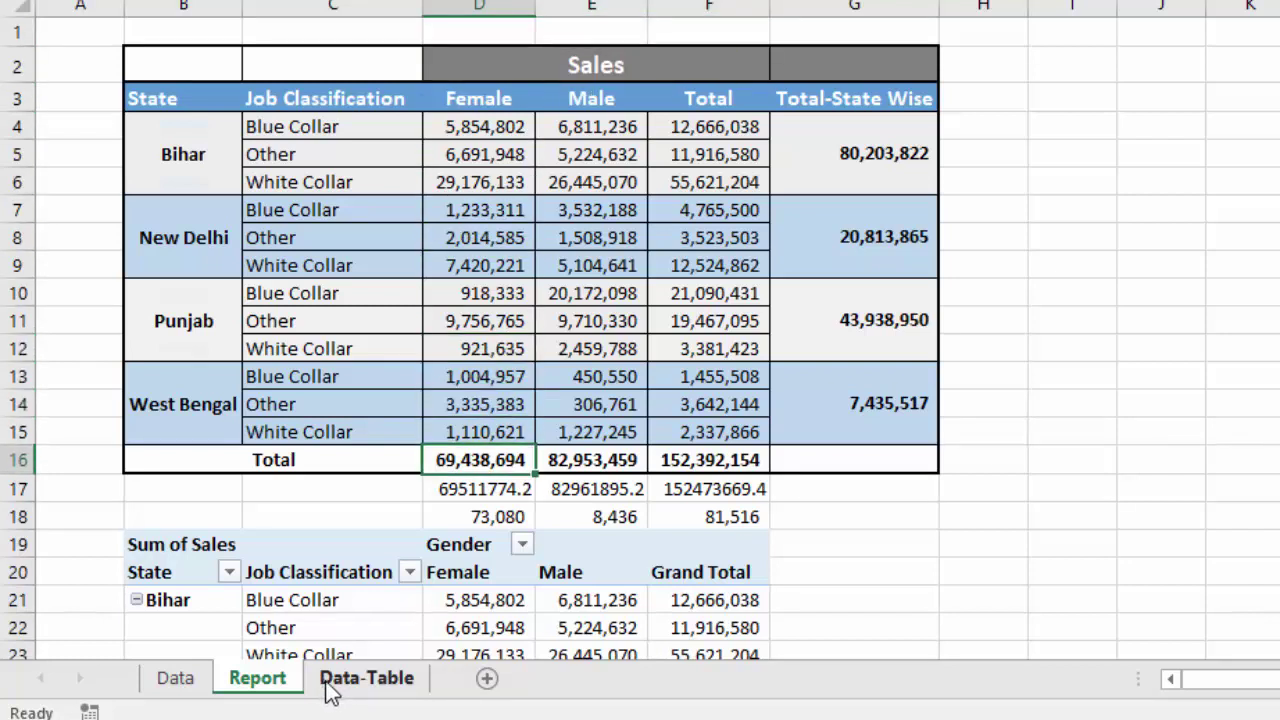
key(shift+Right)
key(shift+Right)
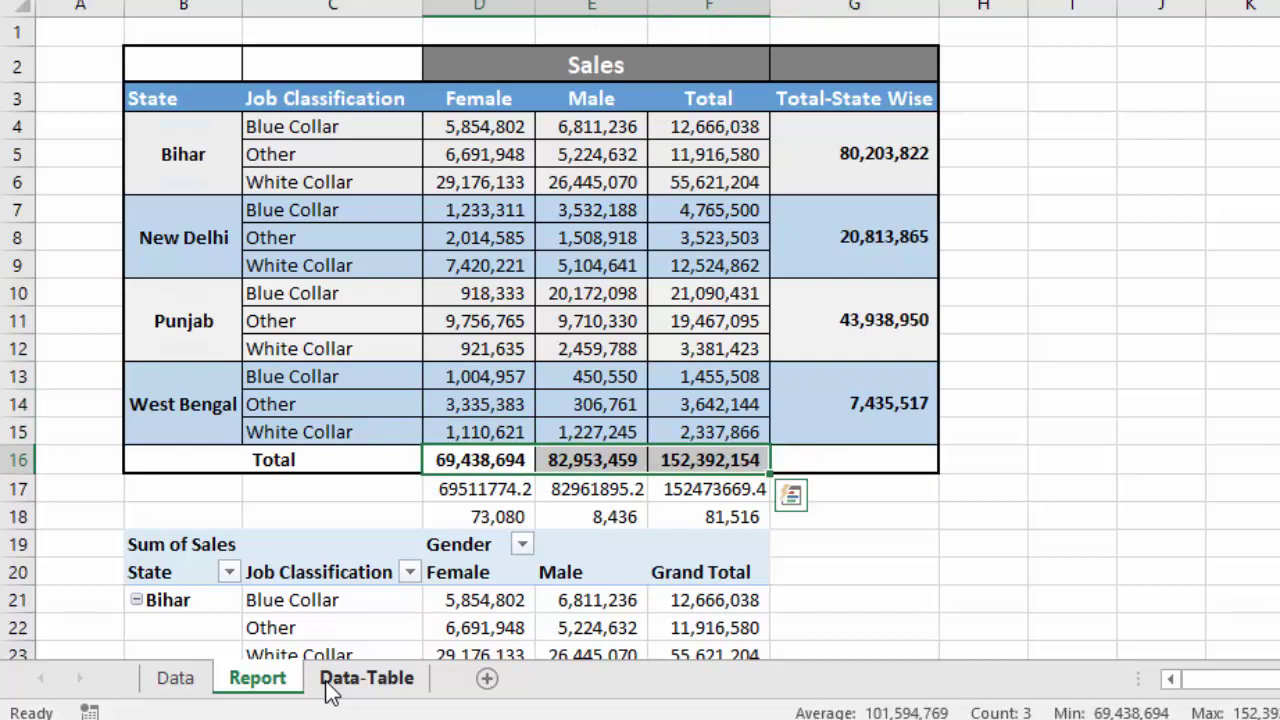
text(c)
key(Return)
key(ctrl+z)
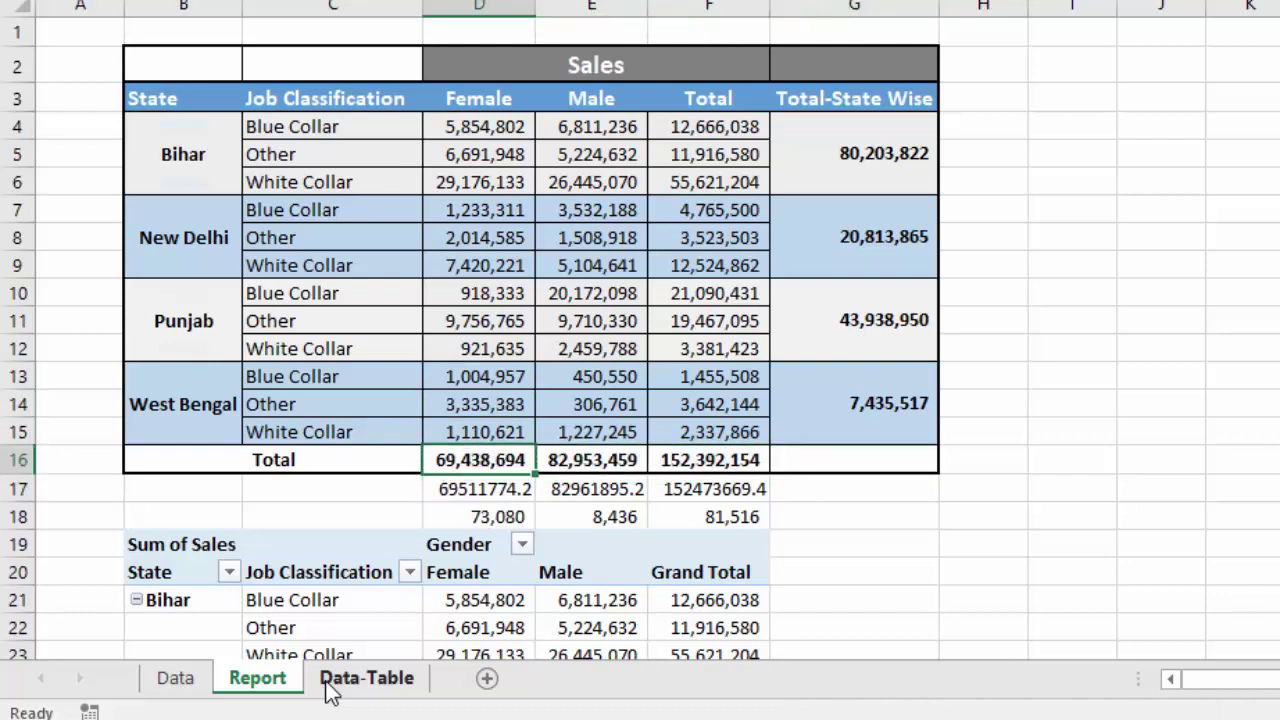
key(shift+Right)
key(shift+Right)
key(ctrl+c)
key(Down)
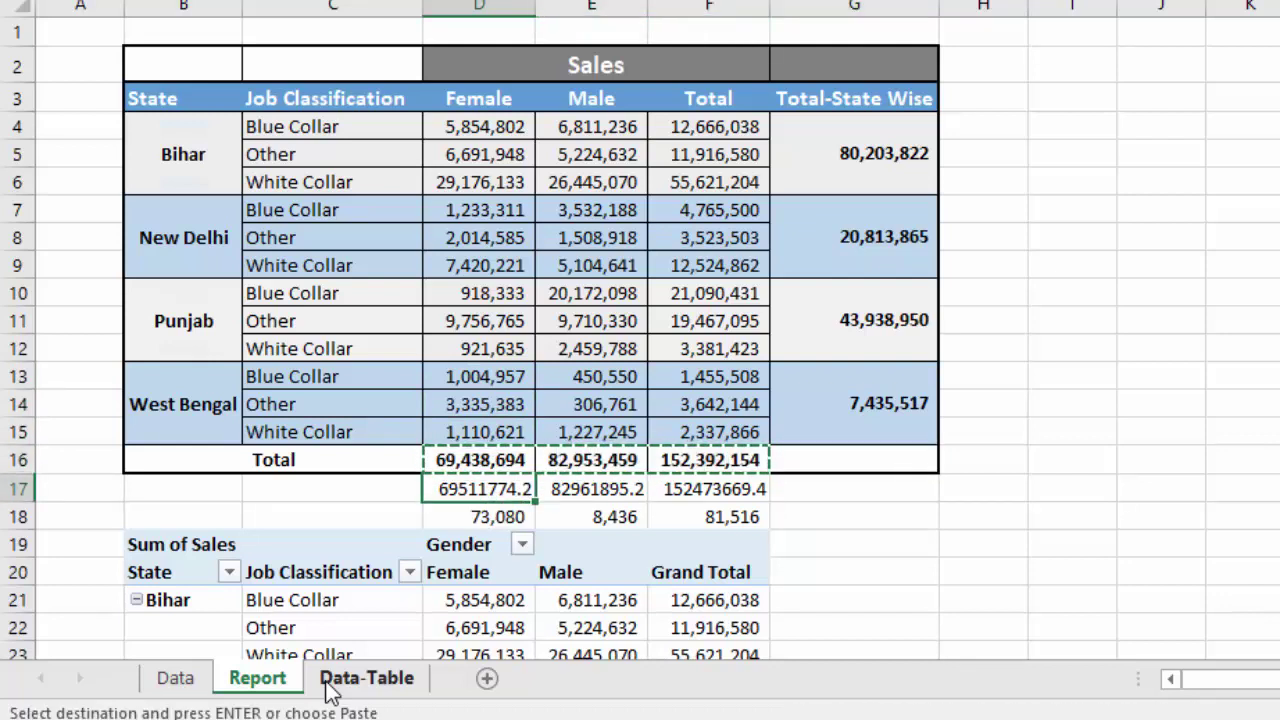
key(ctrl+v)
Paste the same totals as values into D39:F39 below the PivotTable
key(Down)
key(Down)
key(Down)
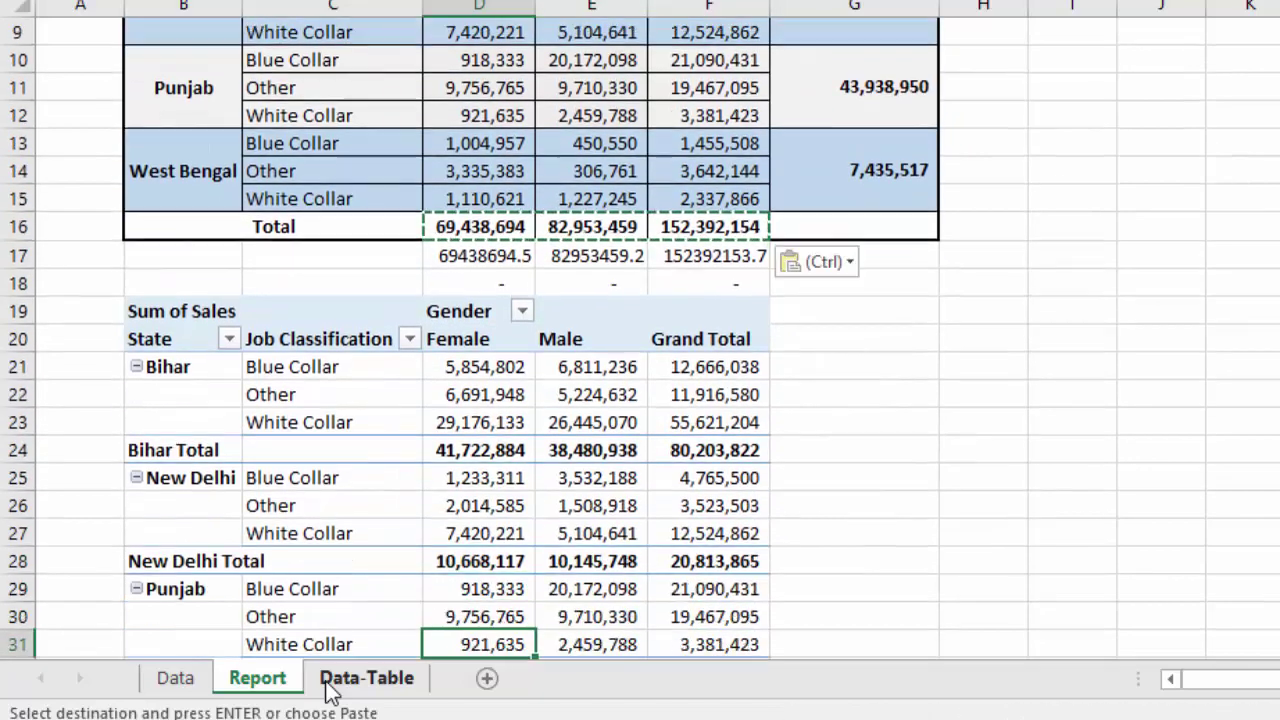
key(Down)
key(Down)
key(Down)
key(ctrl+Down)
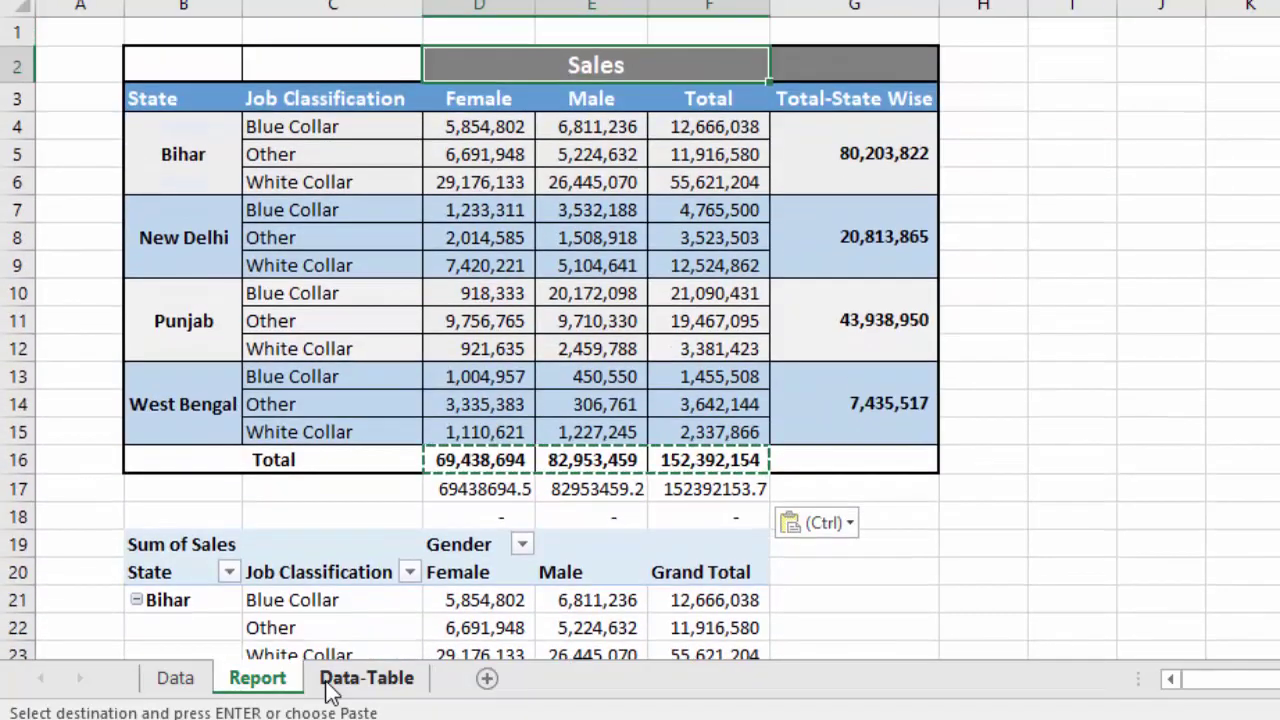
key(ctrl+v)
key(Up)
key(Left)
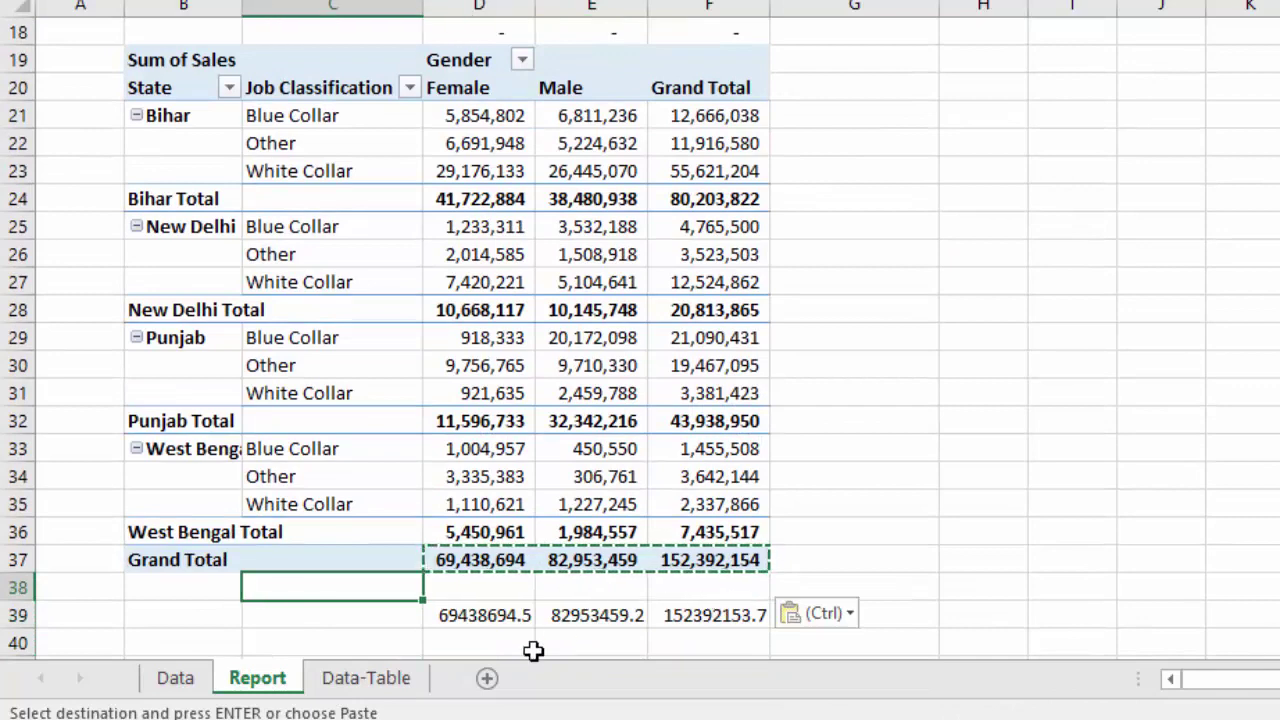
Duplicate the last nine Data-Table records into rows 4015–4023, then return to the Report sheet
click(366, 678)
key(Down)
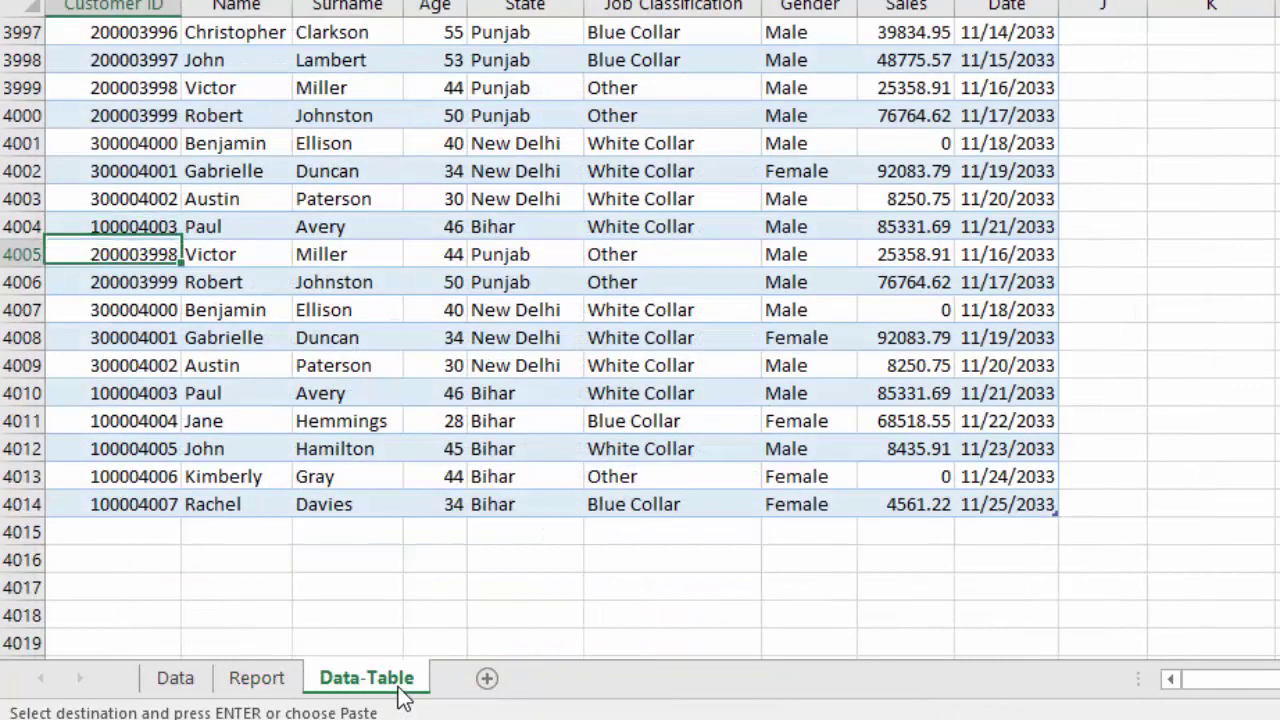
key(Down)
key(ctrl+shift+Right)
key(ctrl+shift+Down)
key(ctrl+c)
key(ctrl+Down)
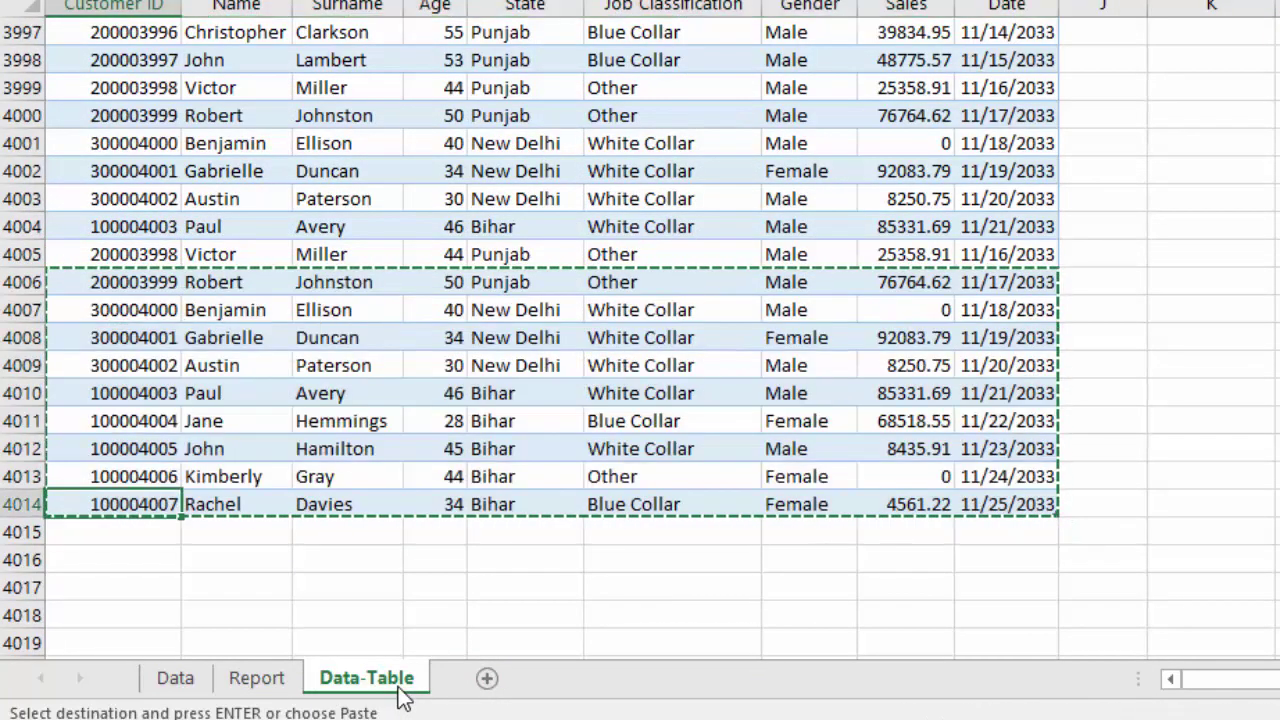
key(Down)
key(ctrl+v)
key(ctrl+Down)
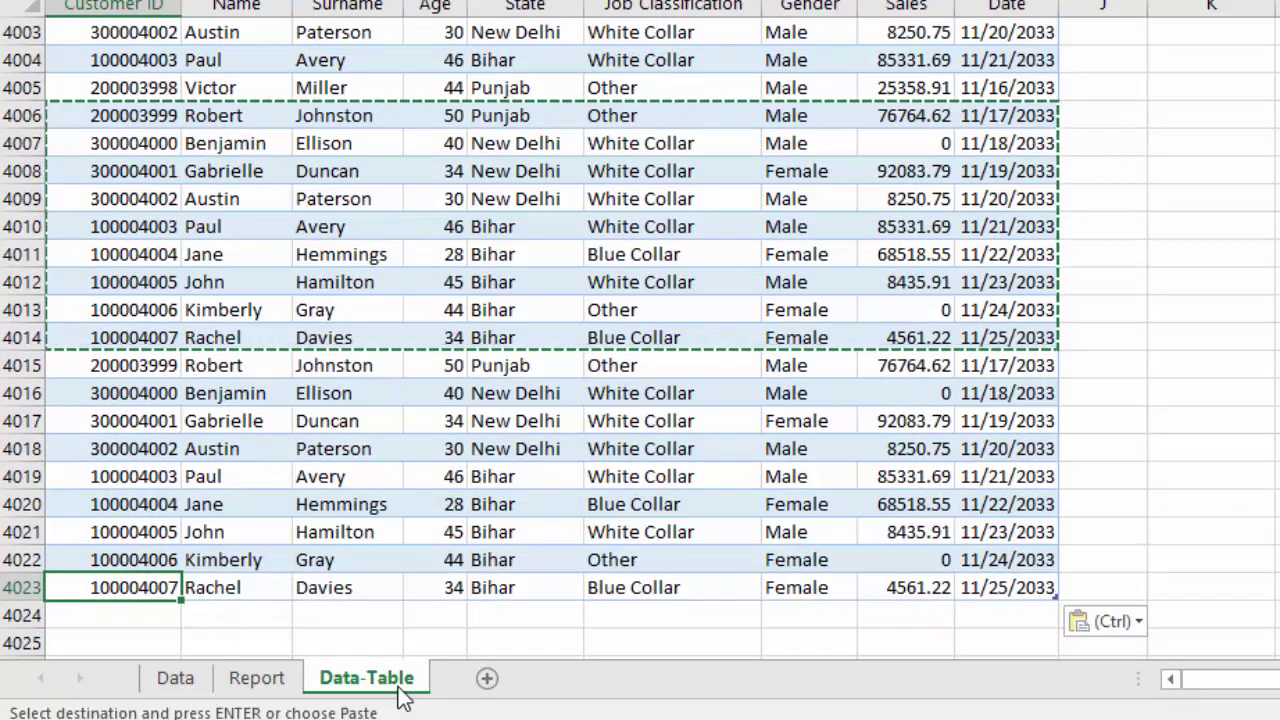
click(290, 690)
key(Right)
key(Up)
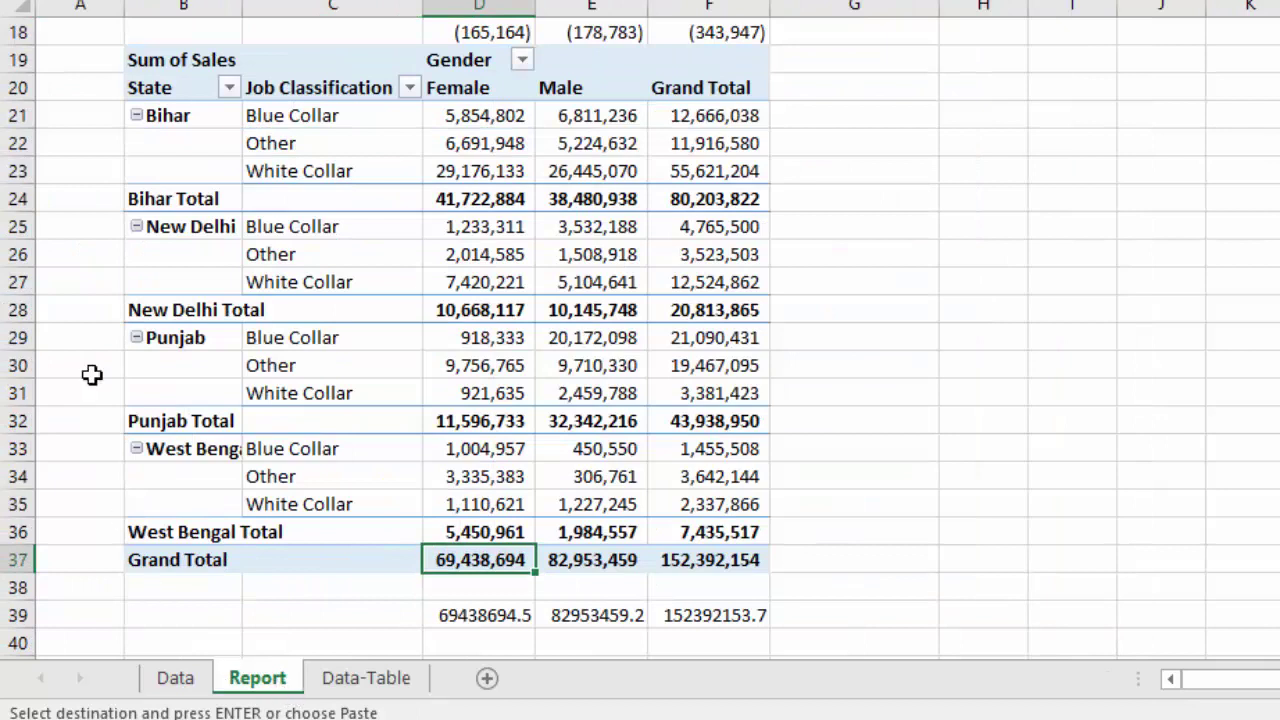
Refresh the PivotTable and compare its grand totals with the saved values
right_click(489, 339)
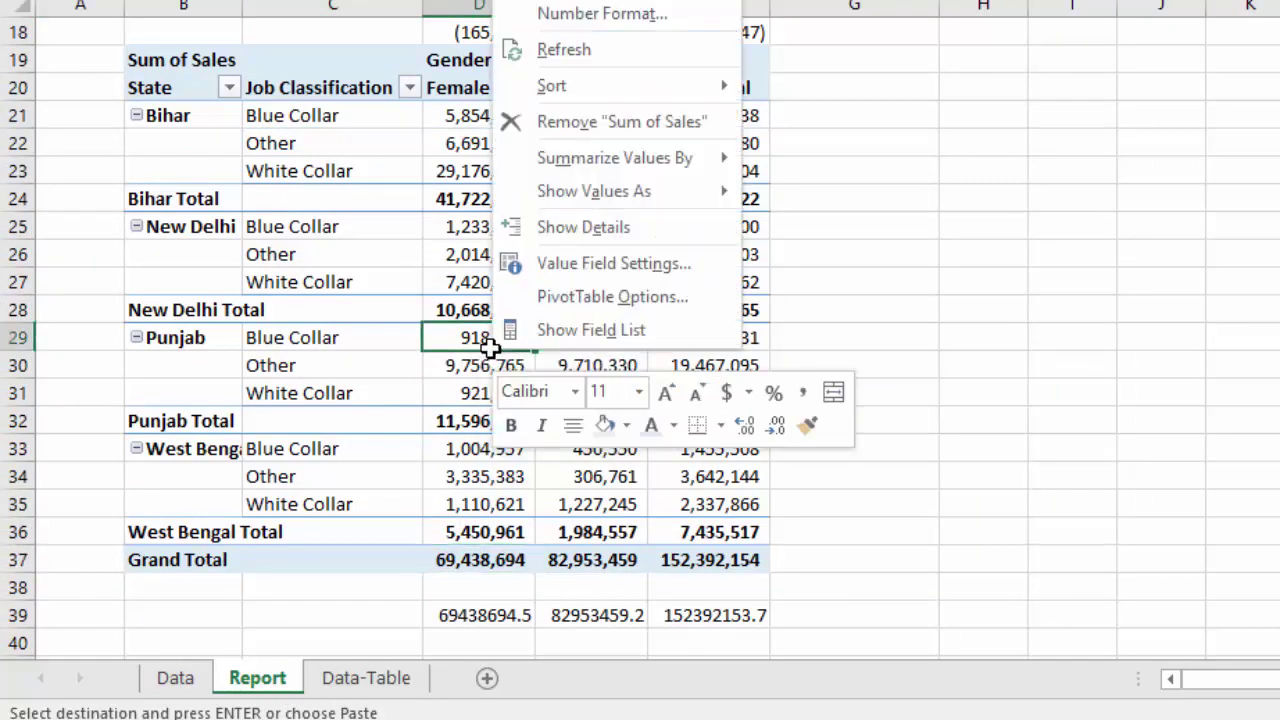
click(566, 50)
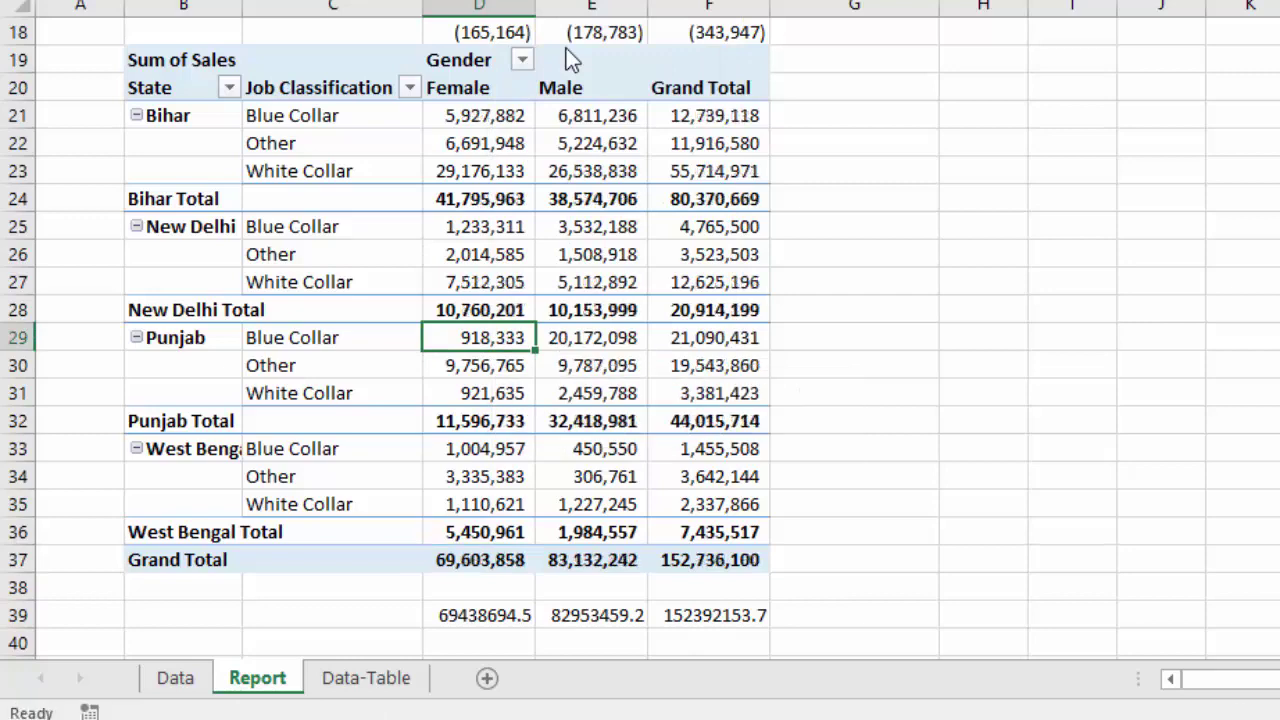
key(Down)
key(ctrl+Down)
key(Down)
key(Down)
key(Right)
key(Right)
key(Up)
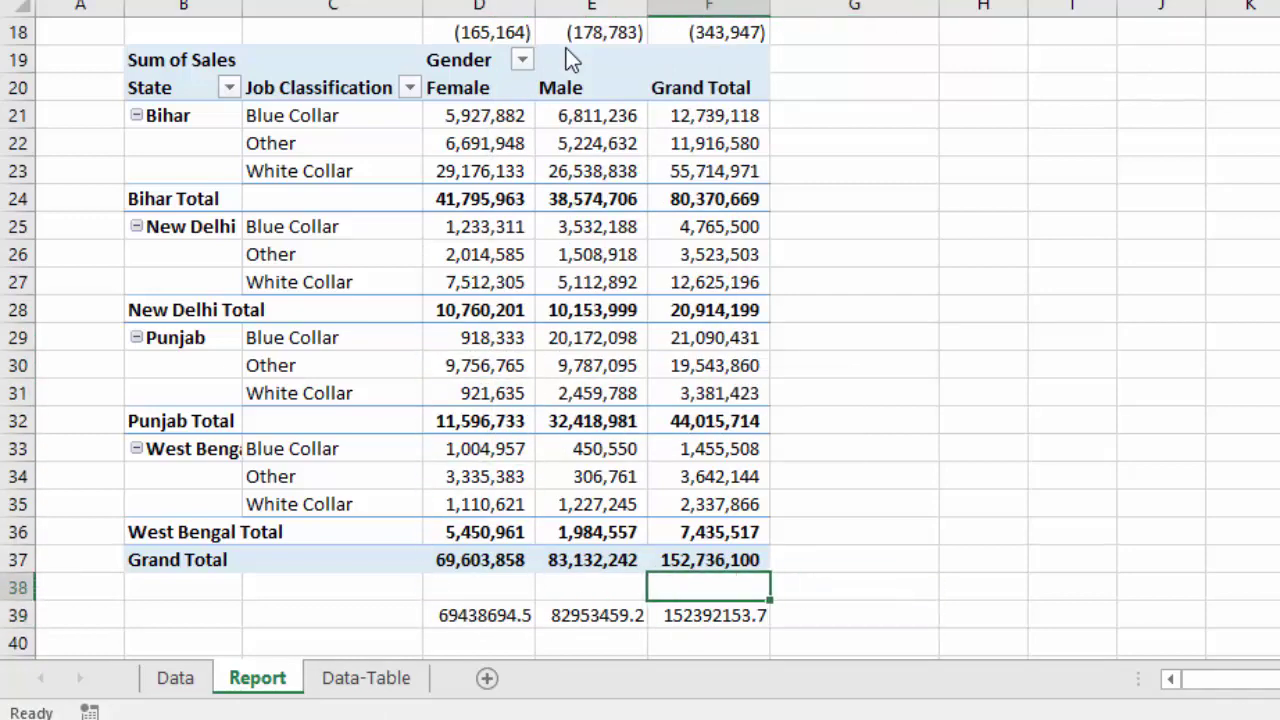
key(Up)
key(Up)
key(Up)
key(Up)
key(Up)
key(Up)
key(Up)
key(Up)
key(Up)
key(Up)
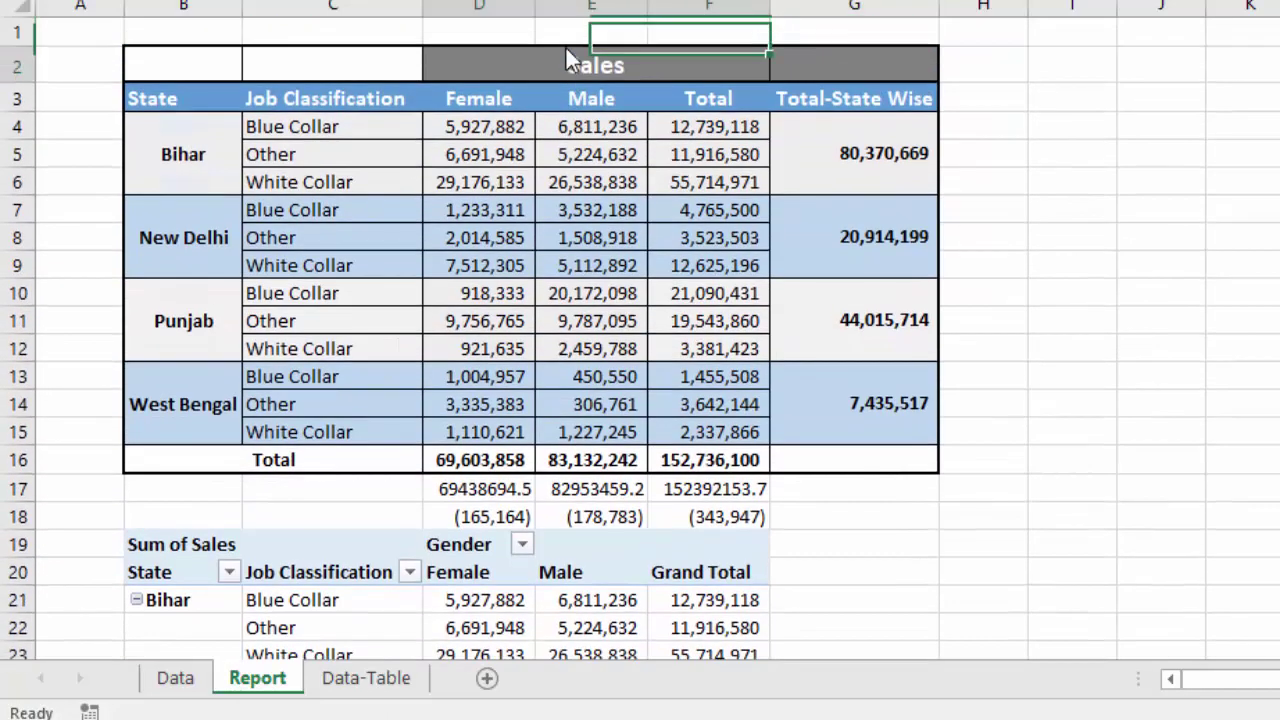
Clear the saved totals and checks in D17:F18, then switch to the blank-report workbook
key(Down)
key(Down)
key(Down)
key(ctrl+Down)
key(Left)
key(Left)
key(shift+Right)
key(shift+Right)
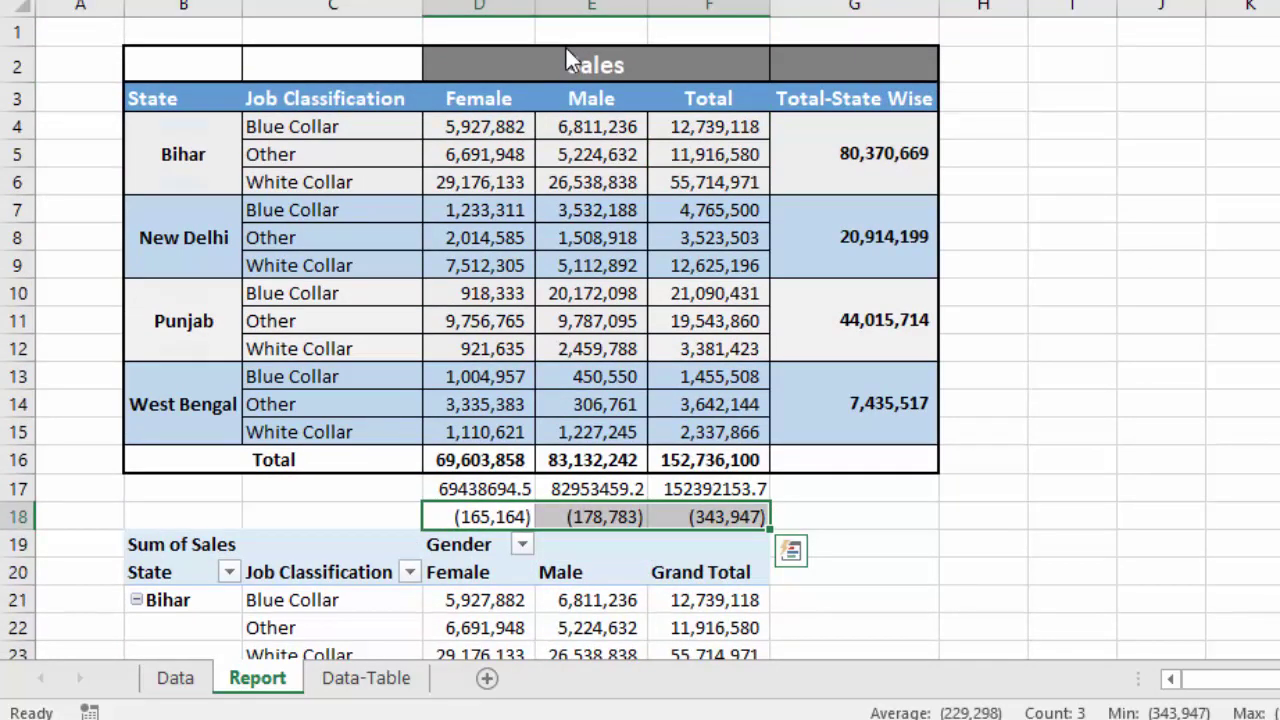
key(Up)
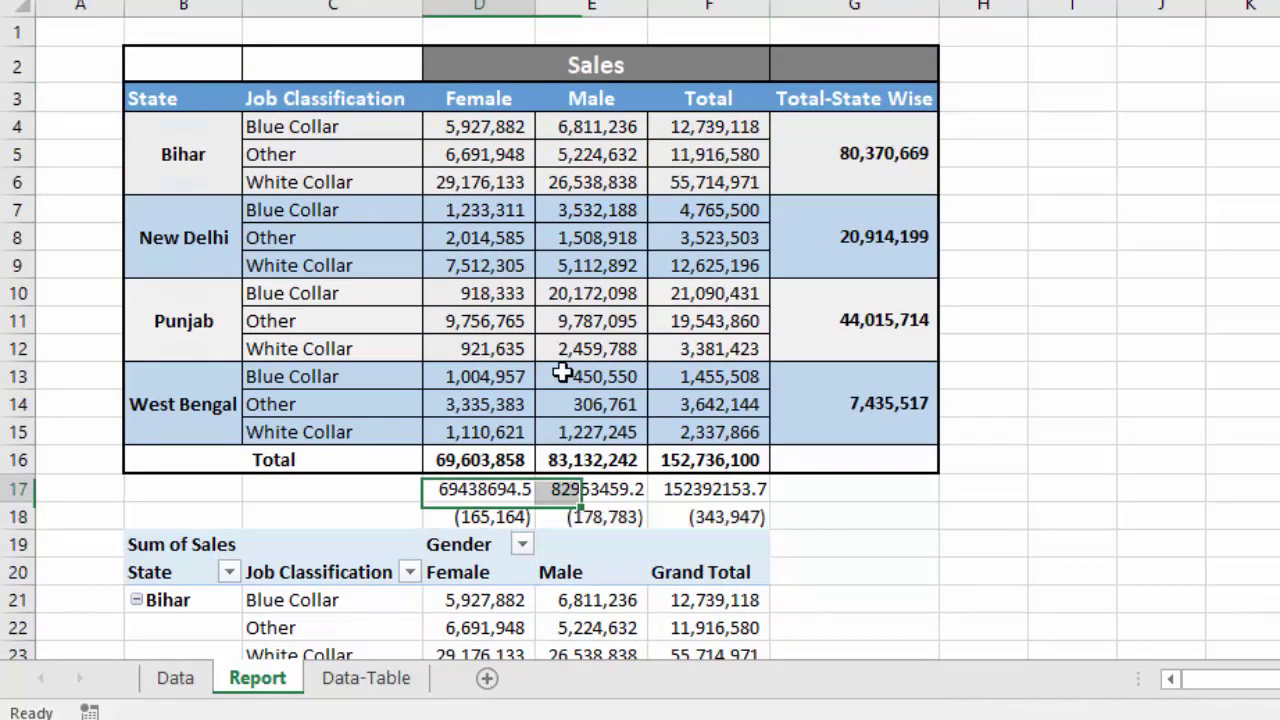
key(shift+Right)
key(shift+Down)
key(shift+Right)
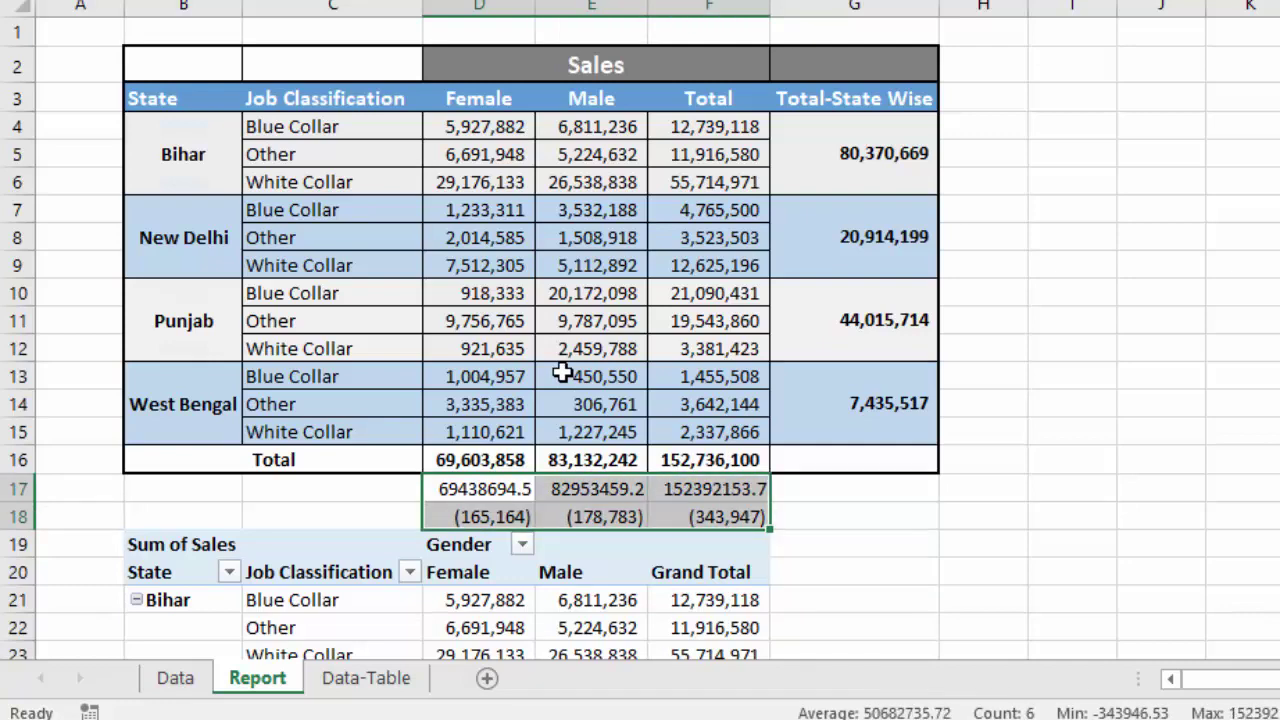
key(Delete)
key(ctrl+Down)
key(ctrl+Down)
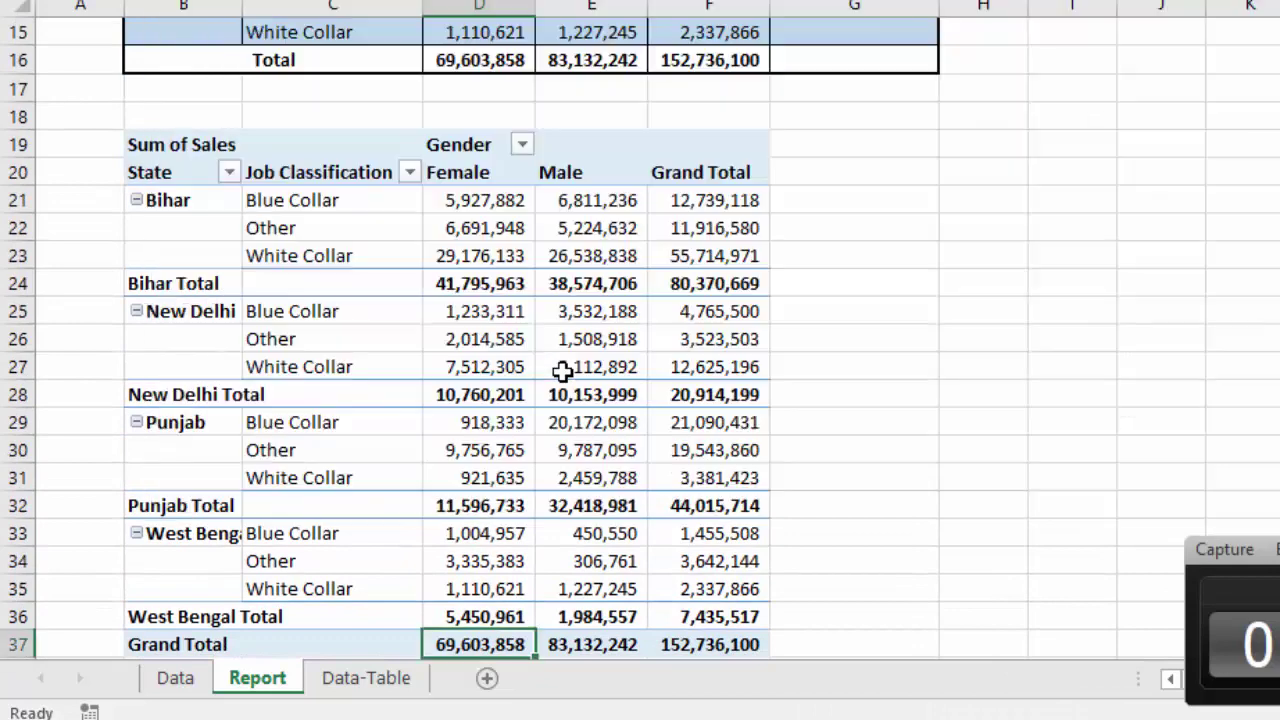
key(alt+Tab)
On the Data sheet, scroll to A1 and start a table over A1:I4005 with Ctrl+T
key(Up)
key(Up)
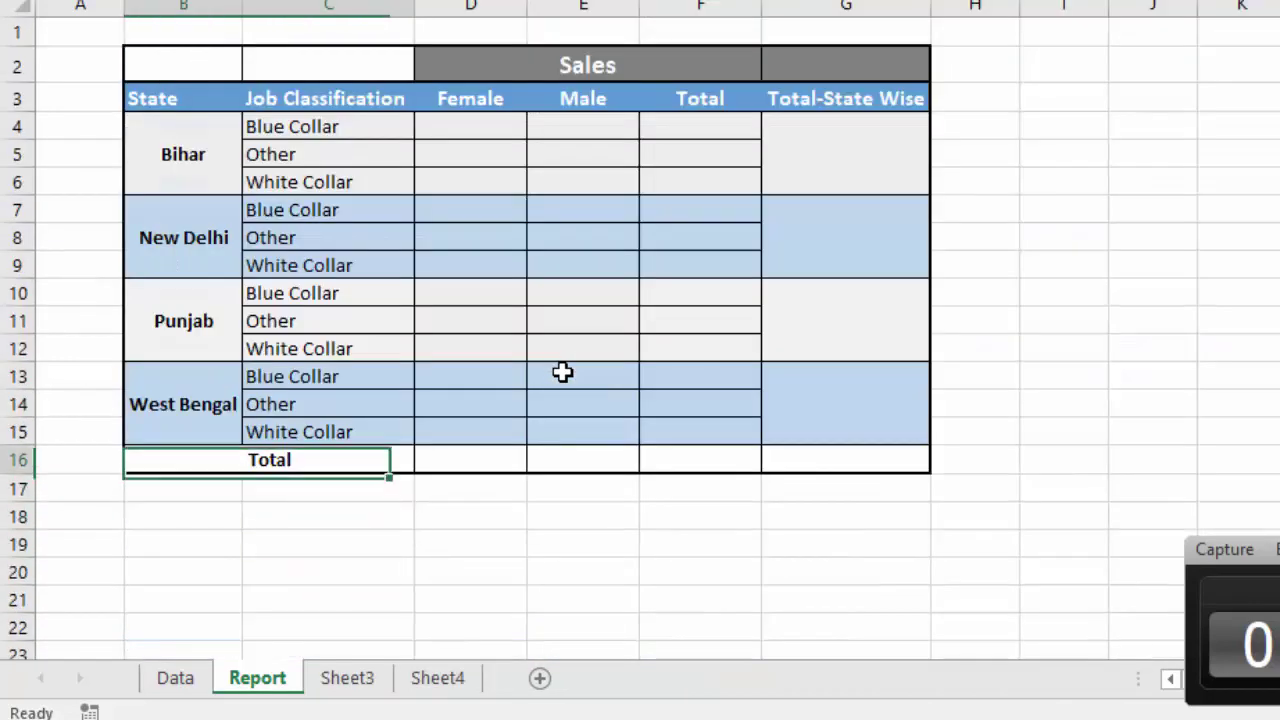
key(Up)
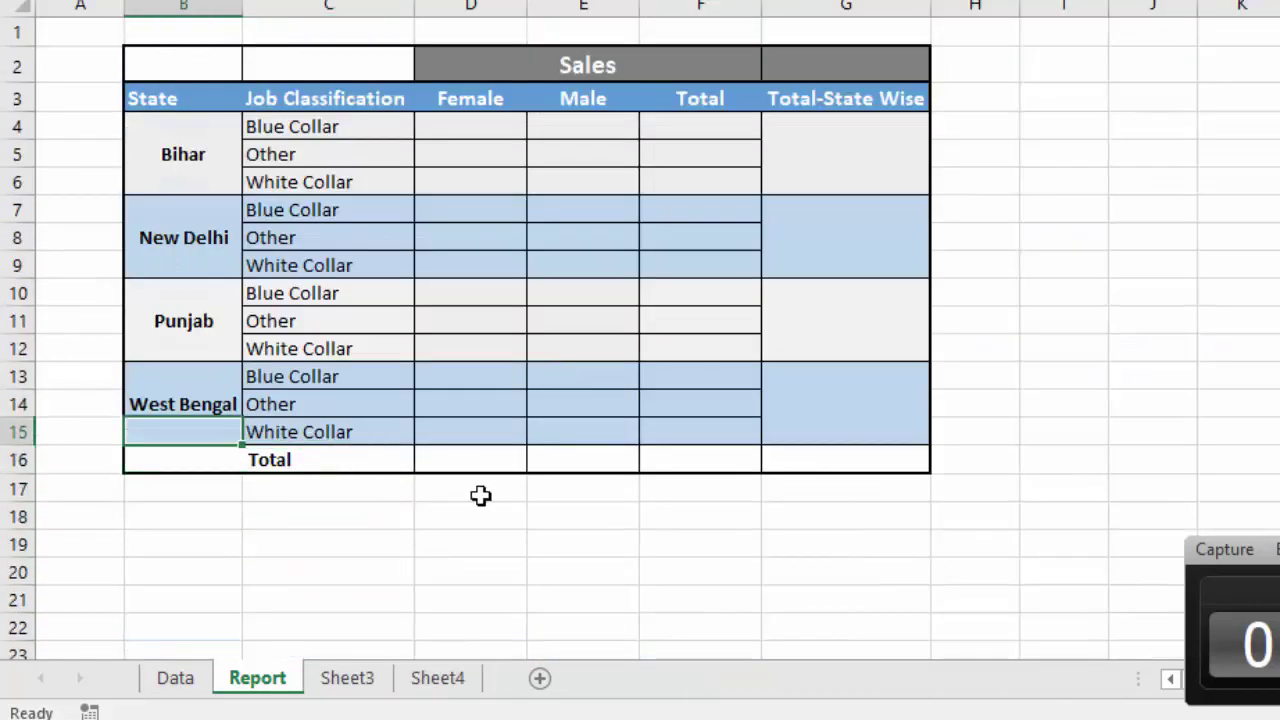
click(175, 678)
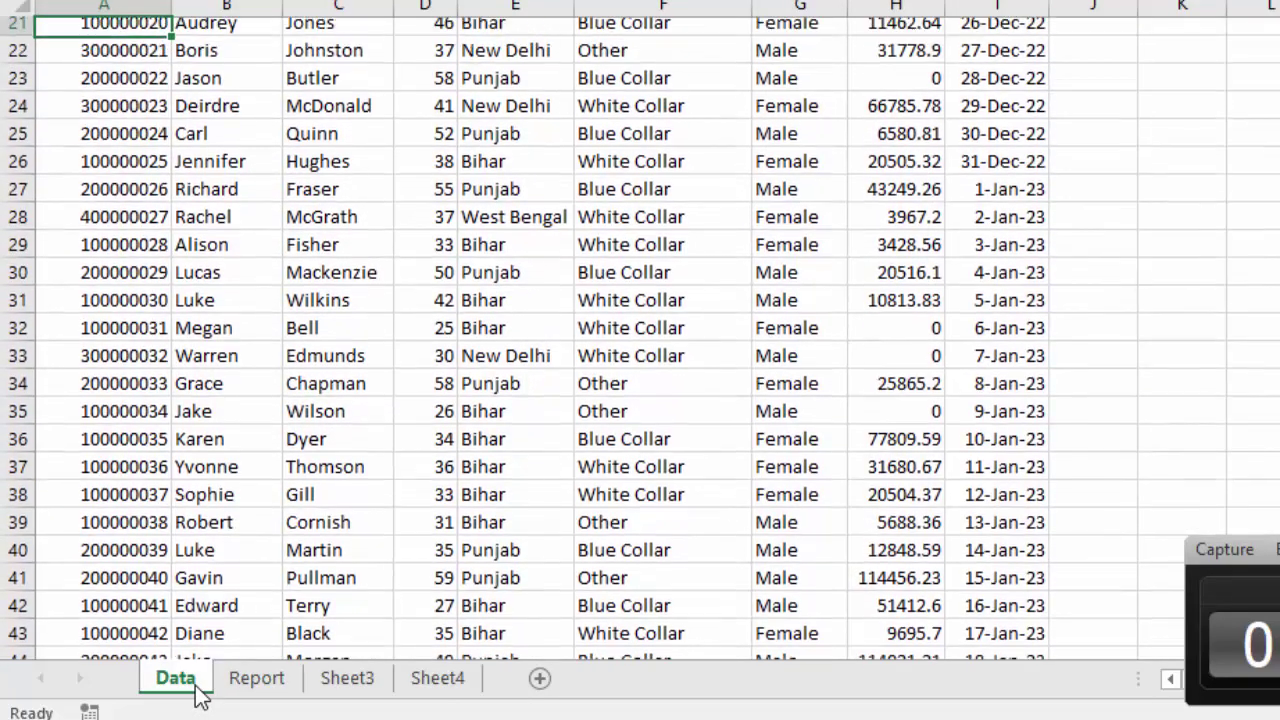
scroll(197, 694, up, 6)
scroll(197, 694, up, 1)
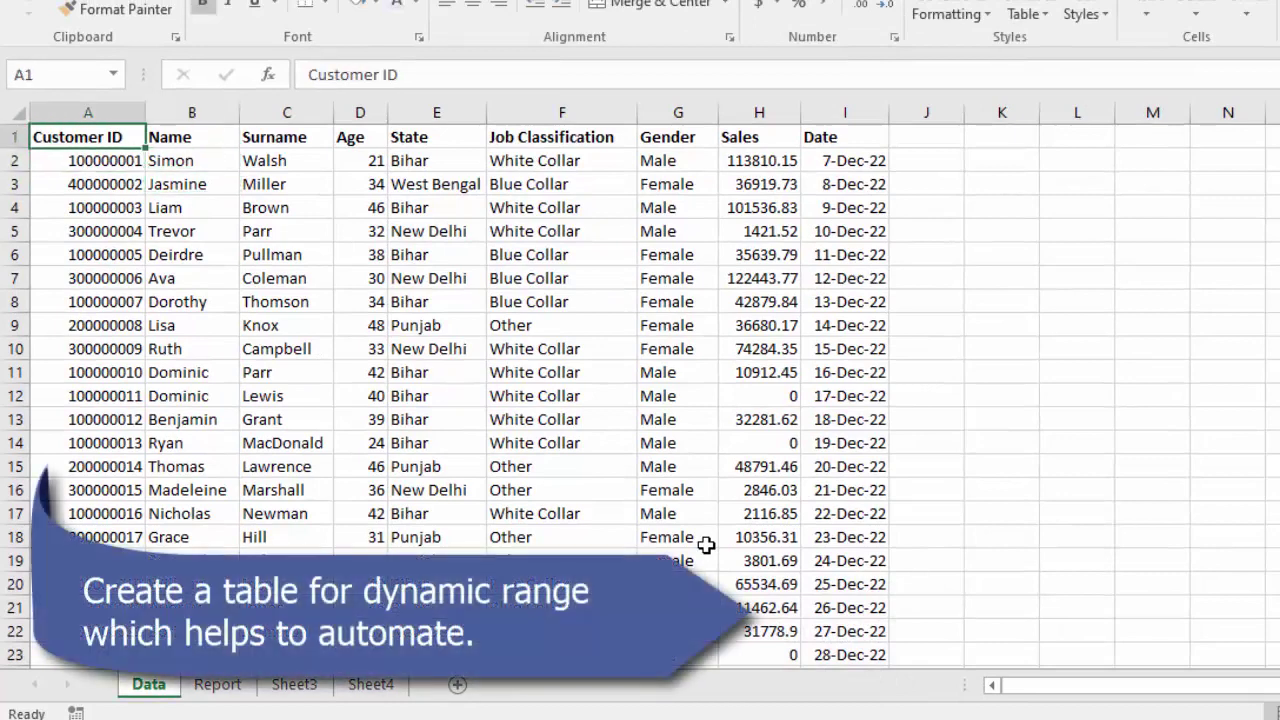
key(ctrl+t)
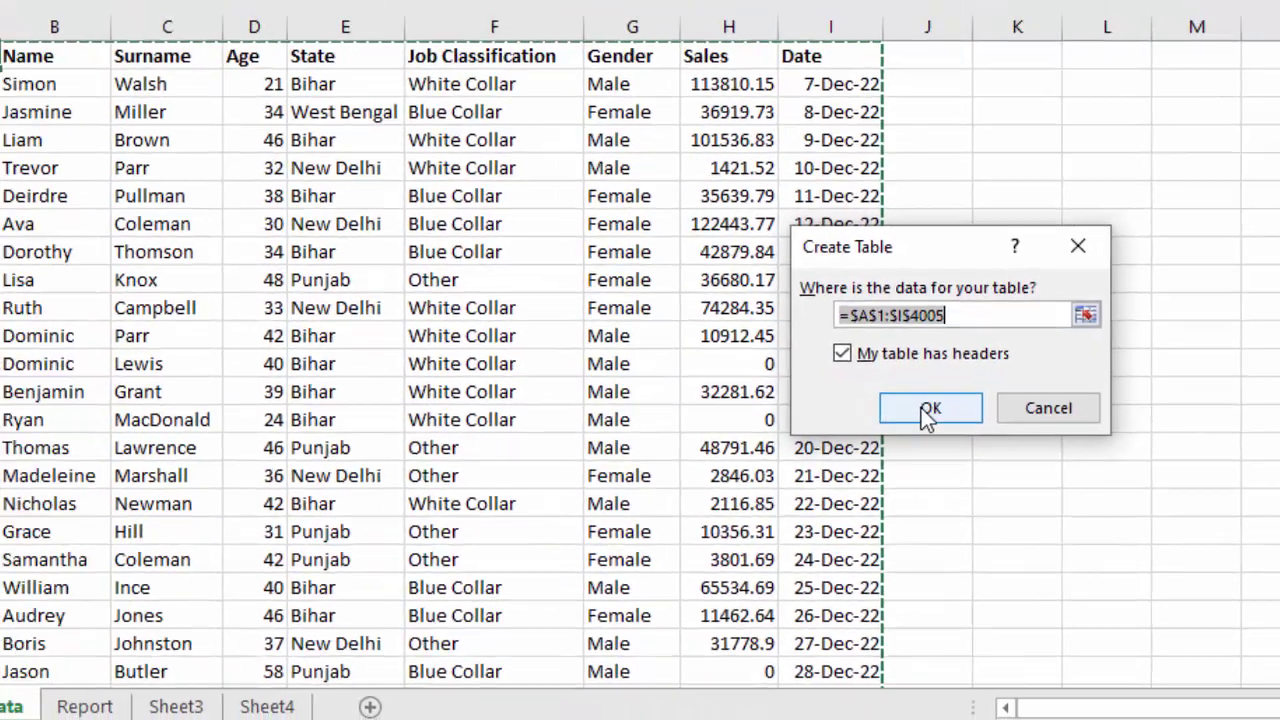
Create the table with headers and check its name in the Name Box
click(928, 409)
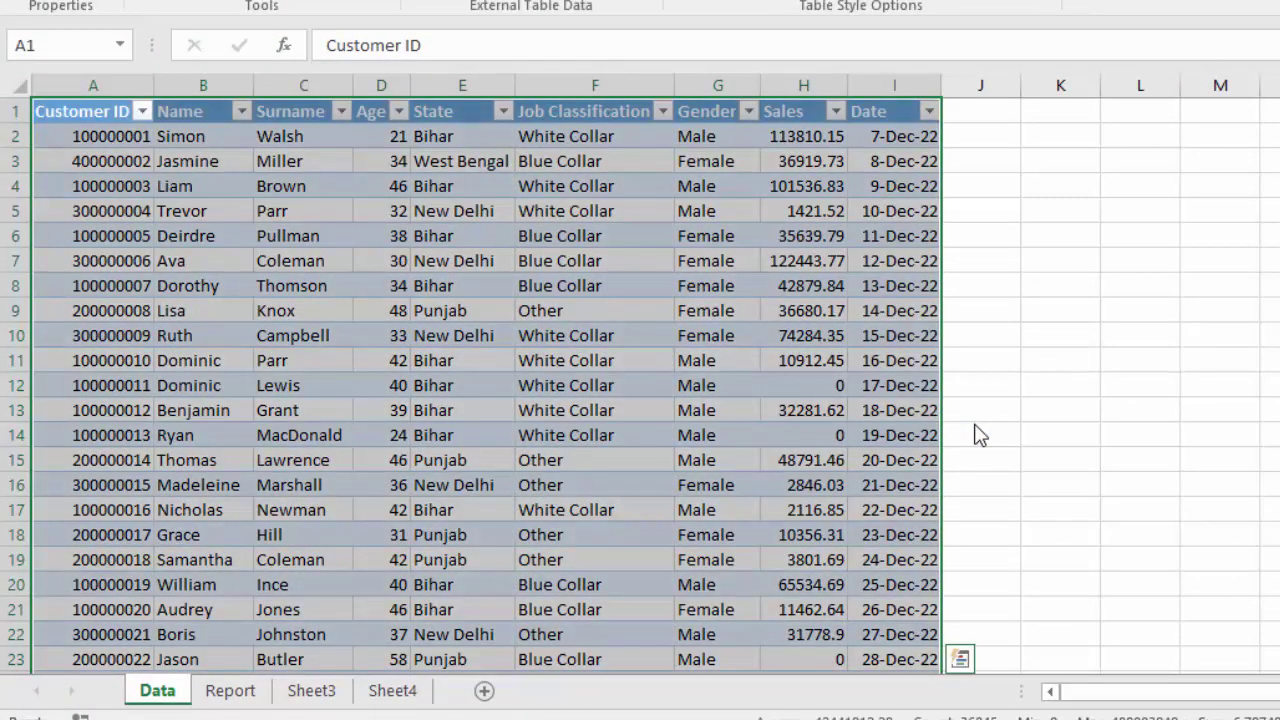
click(667, 385)
key(ctrl+Up)
key(ctrl+Left)
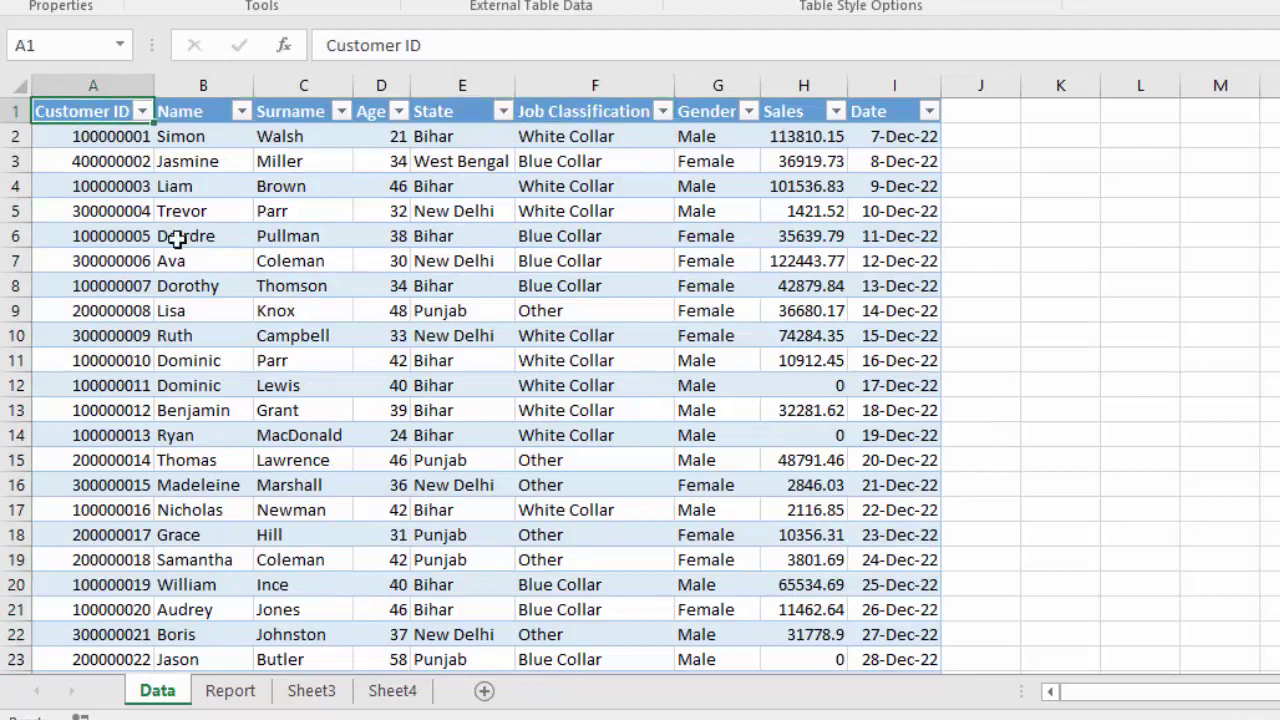
click(124, 46)
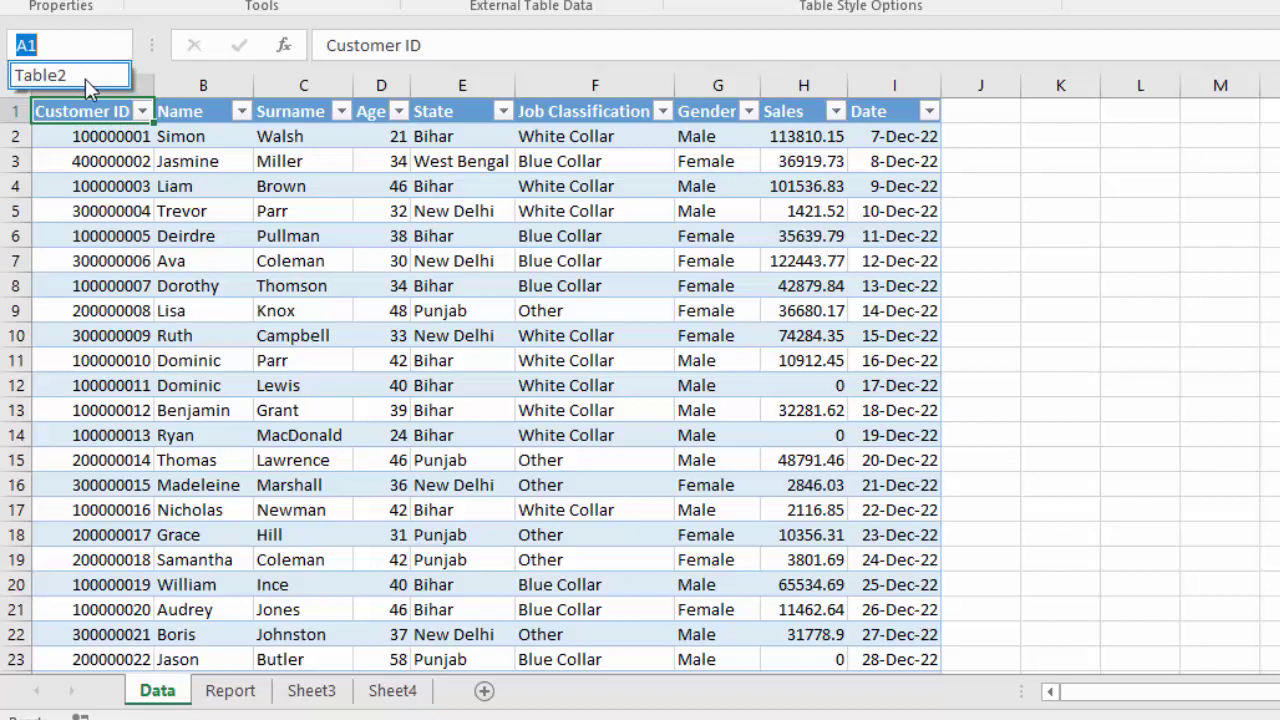
key(Escape)
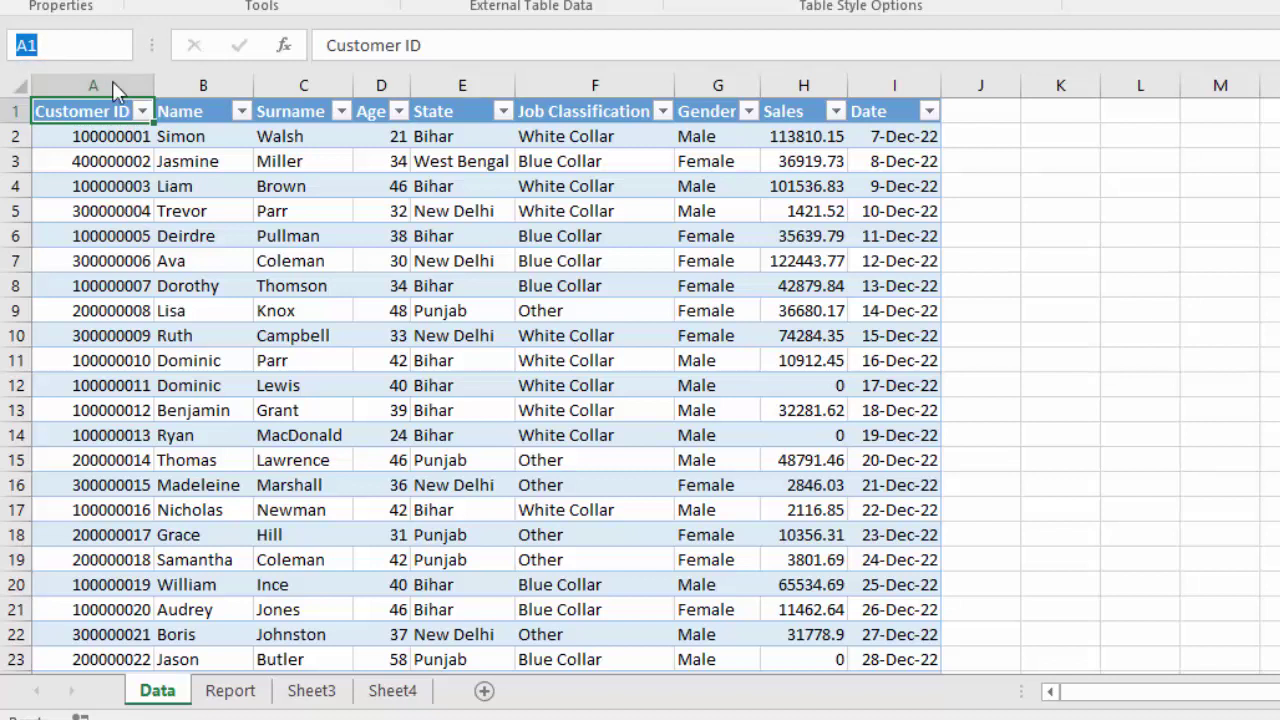
key(Escape)
key(Right)
Select Table2 from the Name Box, return to A1, and open Name Manager
click(120, 45)
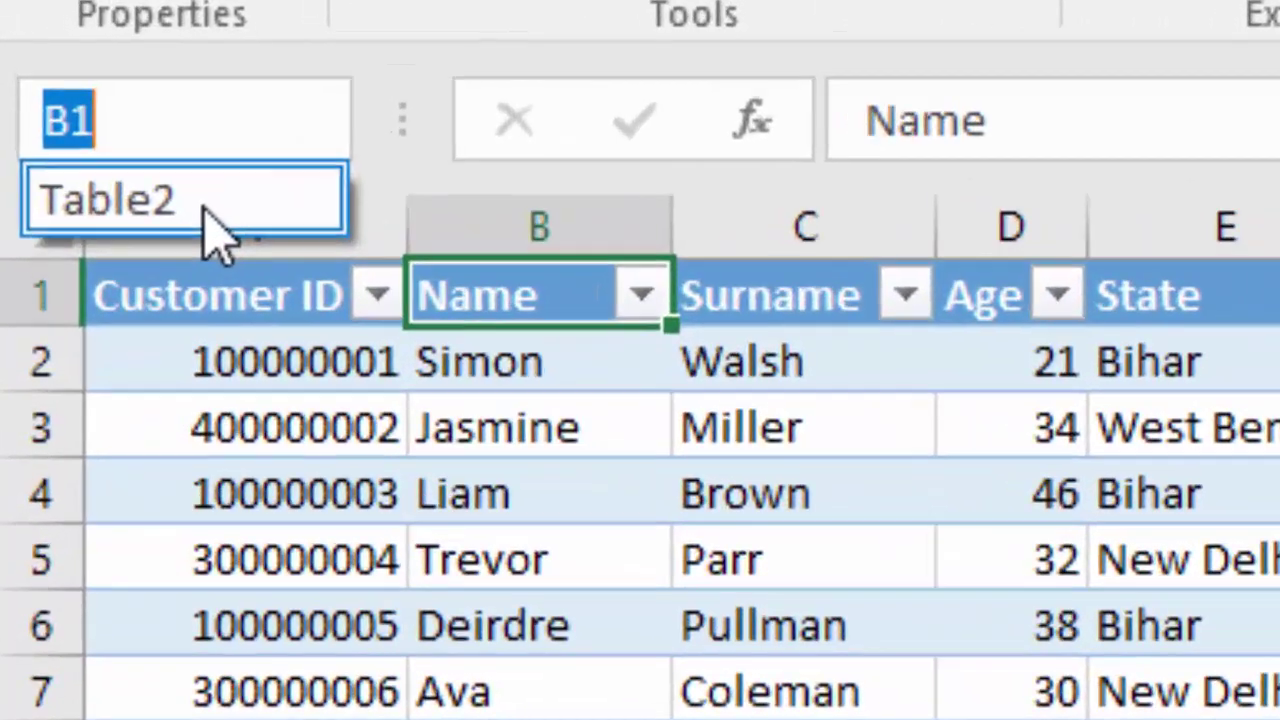
click(215, 230)
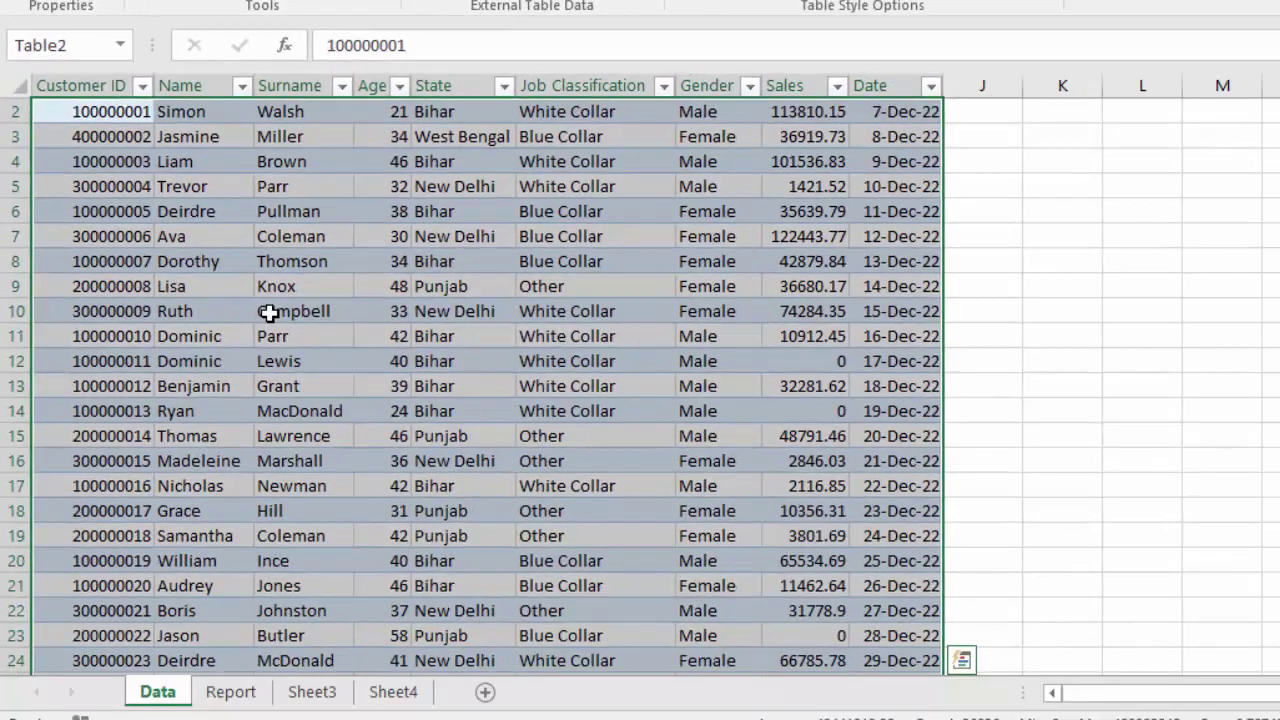
click(347, 389)
key(ctrl+Up)
key(Left)
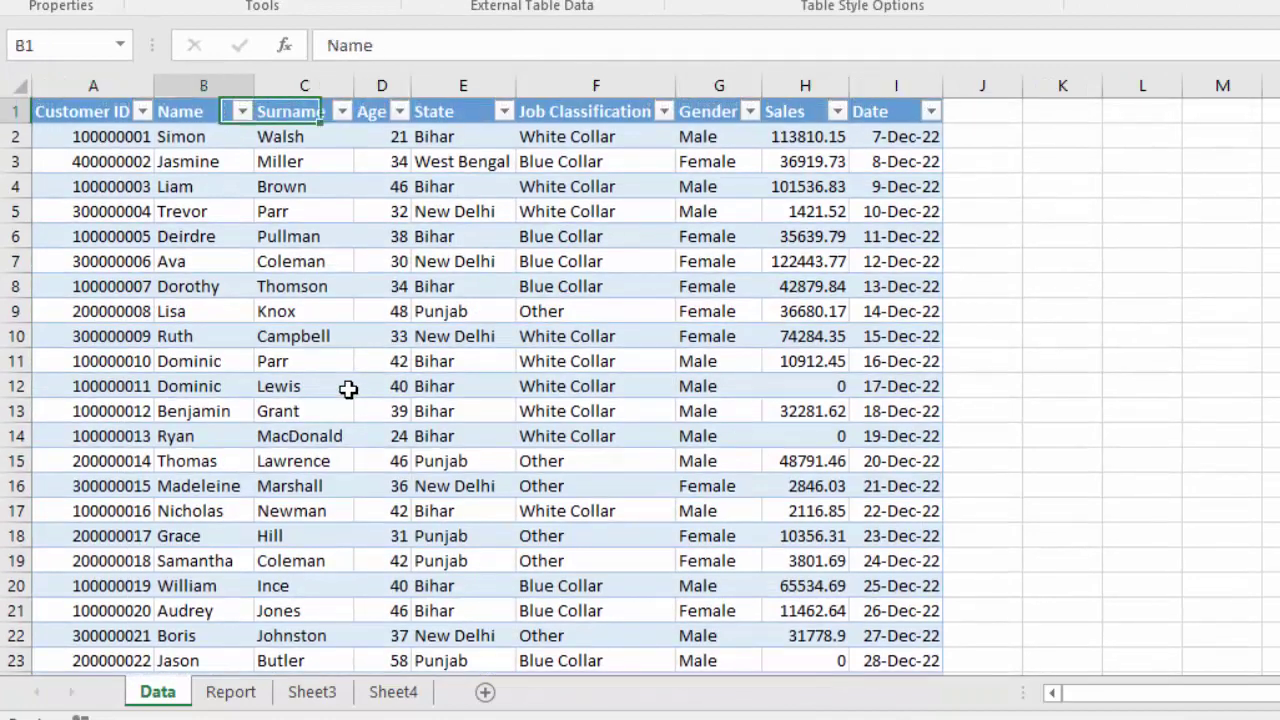
key(Left)
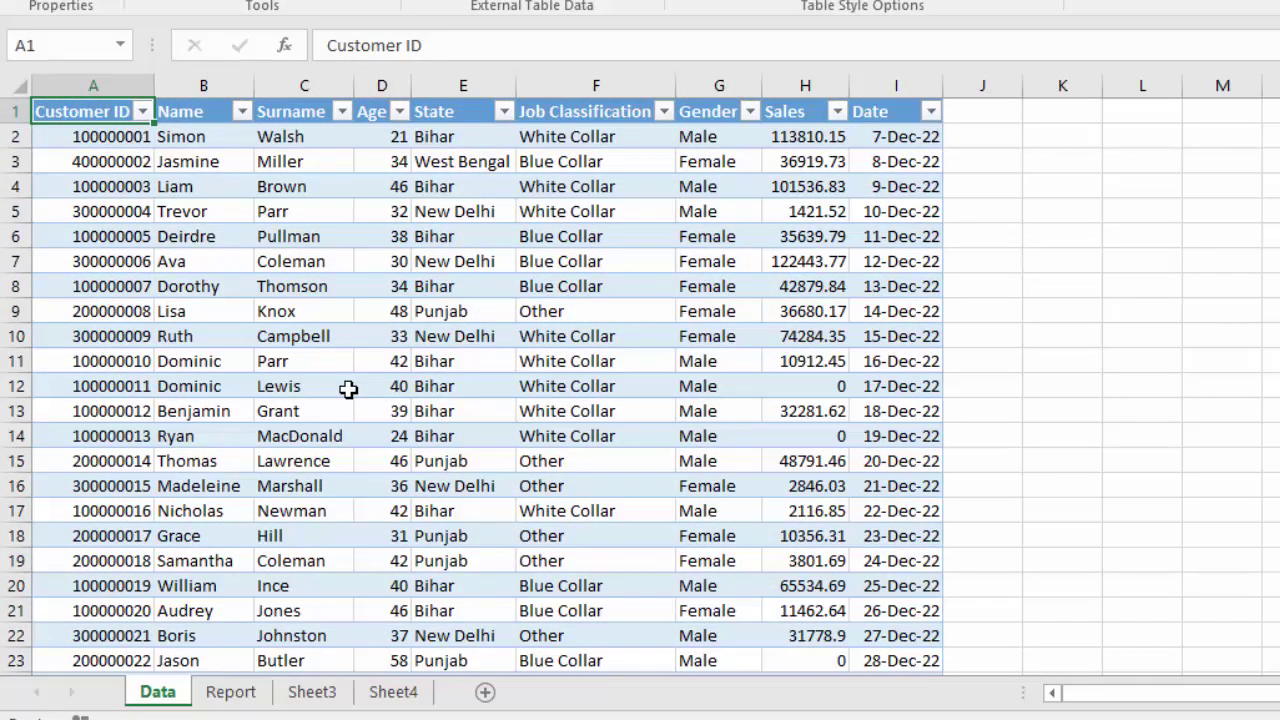
key(ctrl+F3)
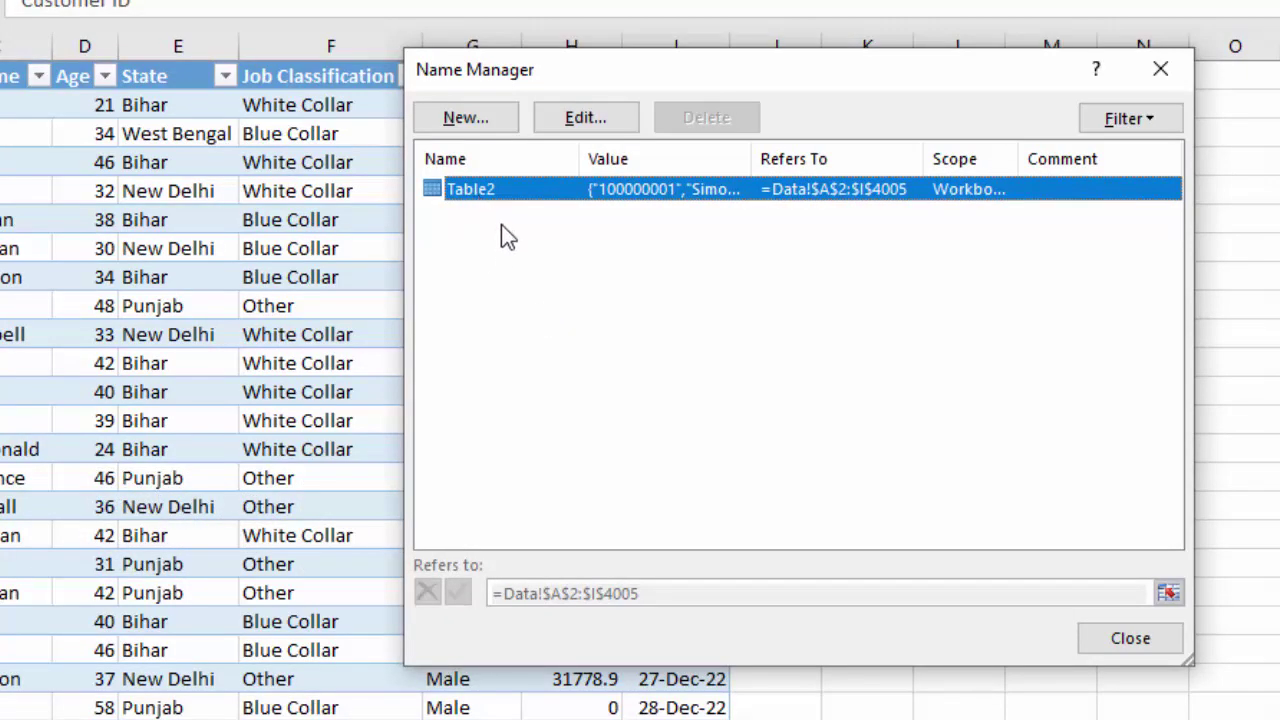
Rename the Table2 name to SRC_Data in Name Manager, then close it and return to A1
click(586, 117)
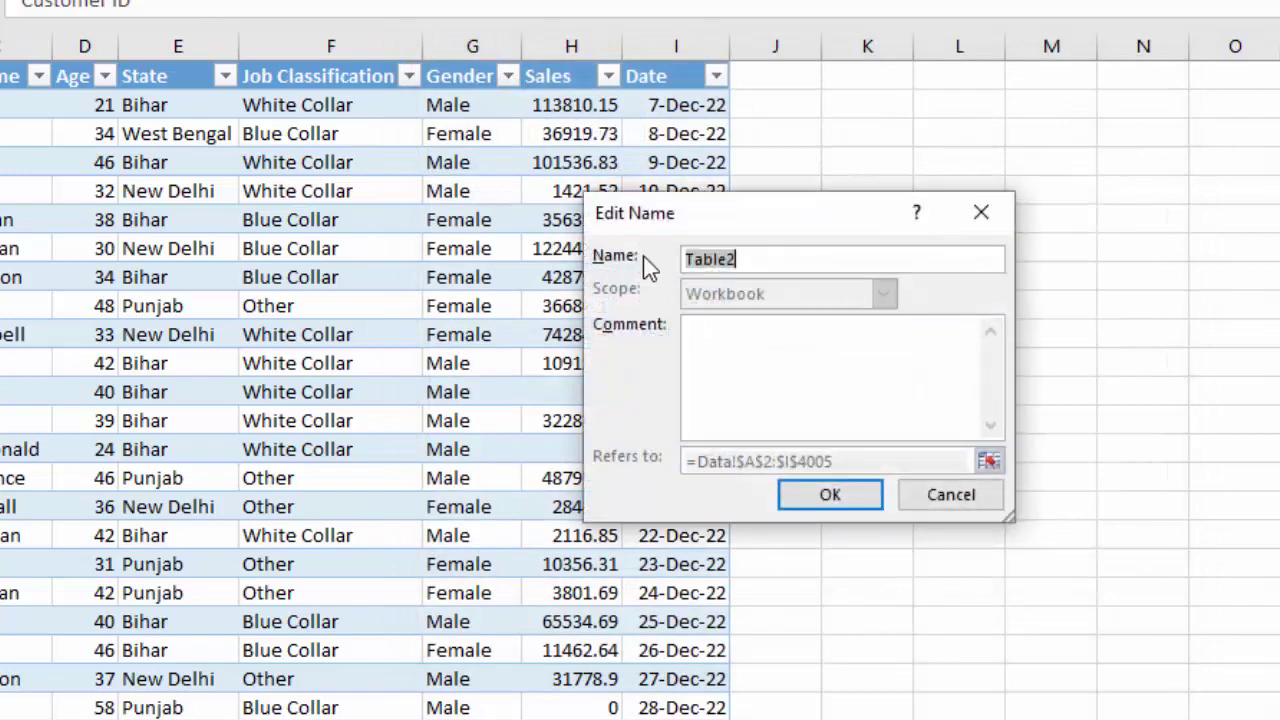
text(SR)
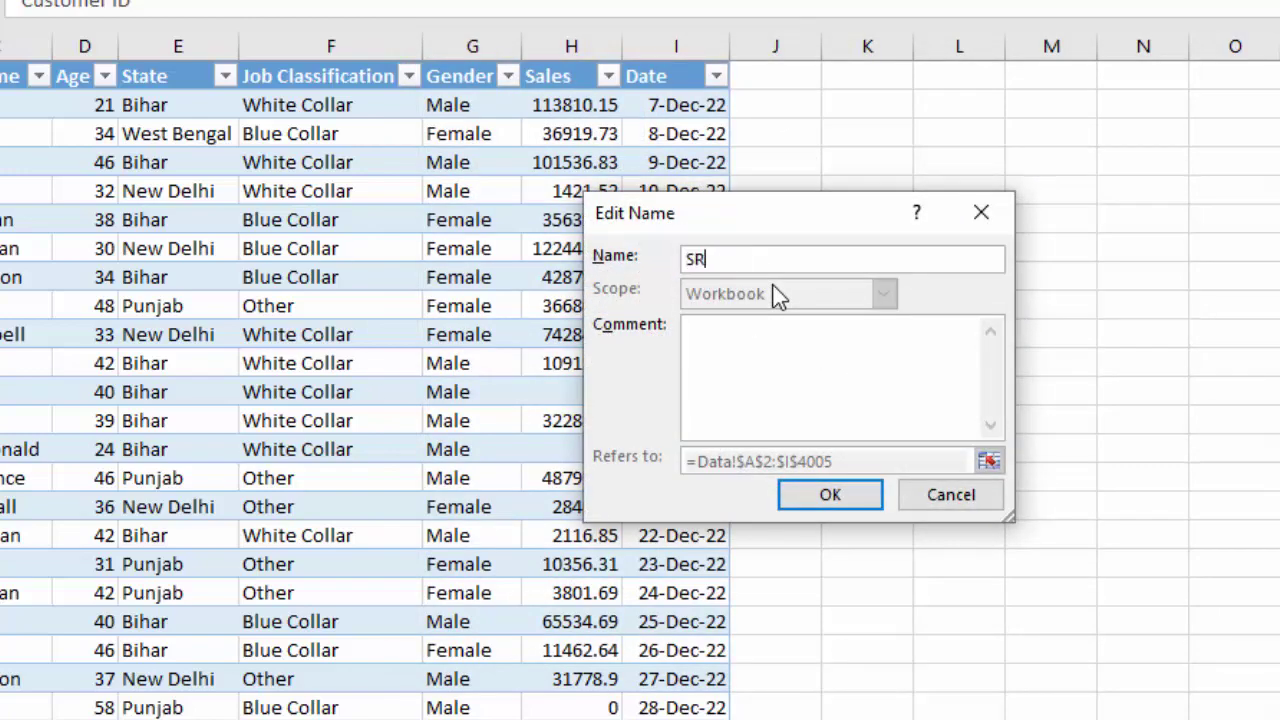
text(C_data)
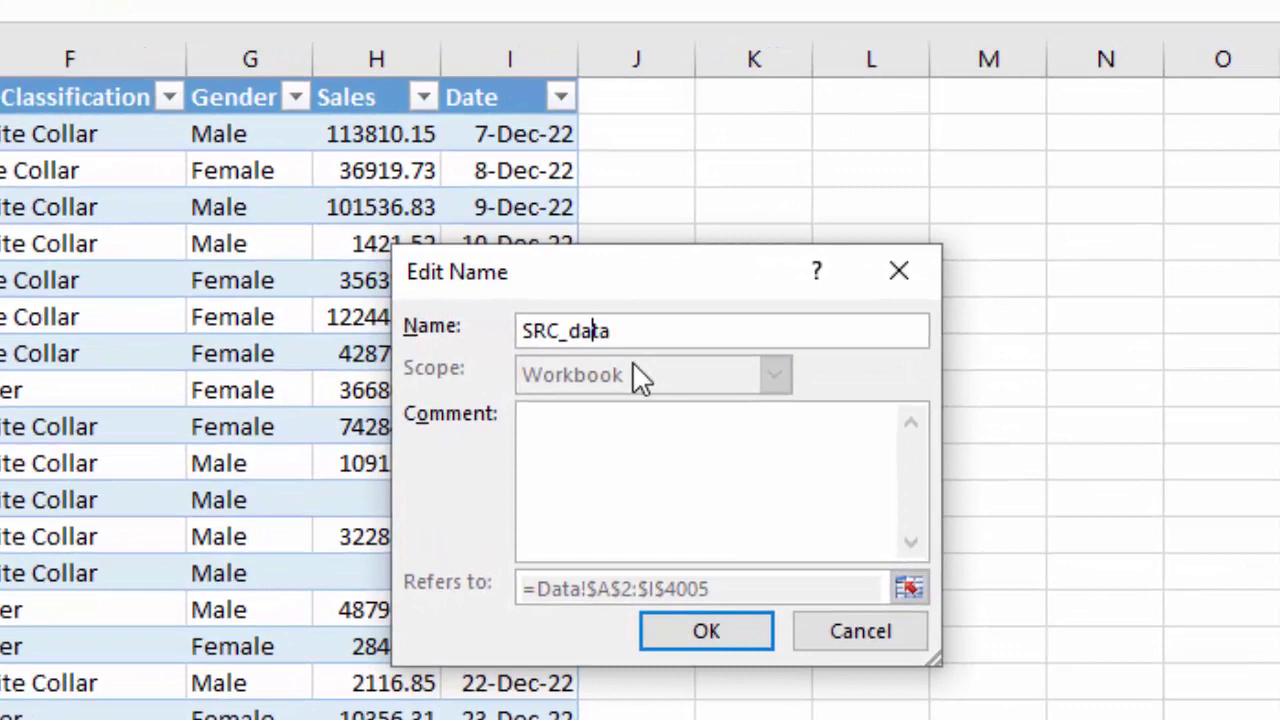
key(Left)
key(BackSpace)
text(D)
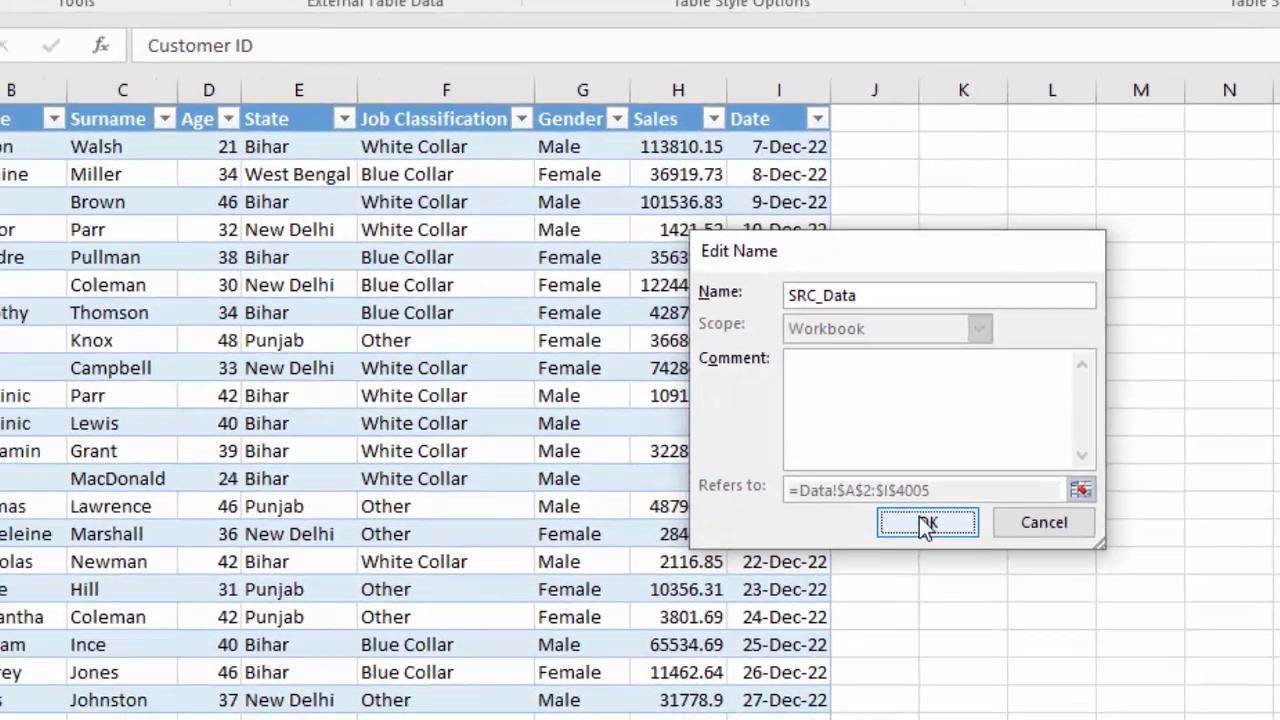
click(706, 630)
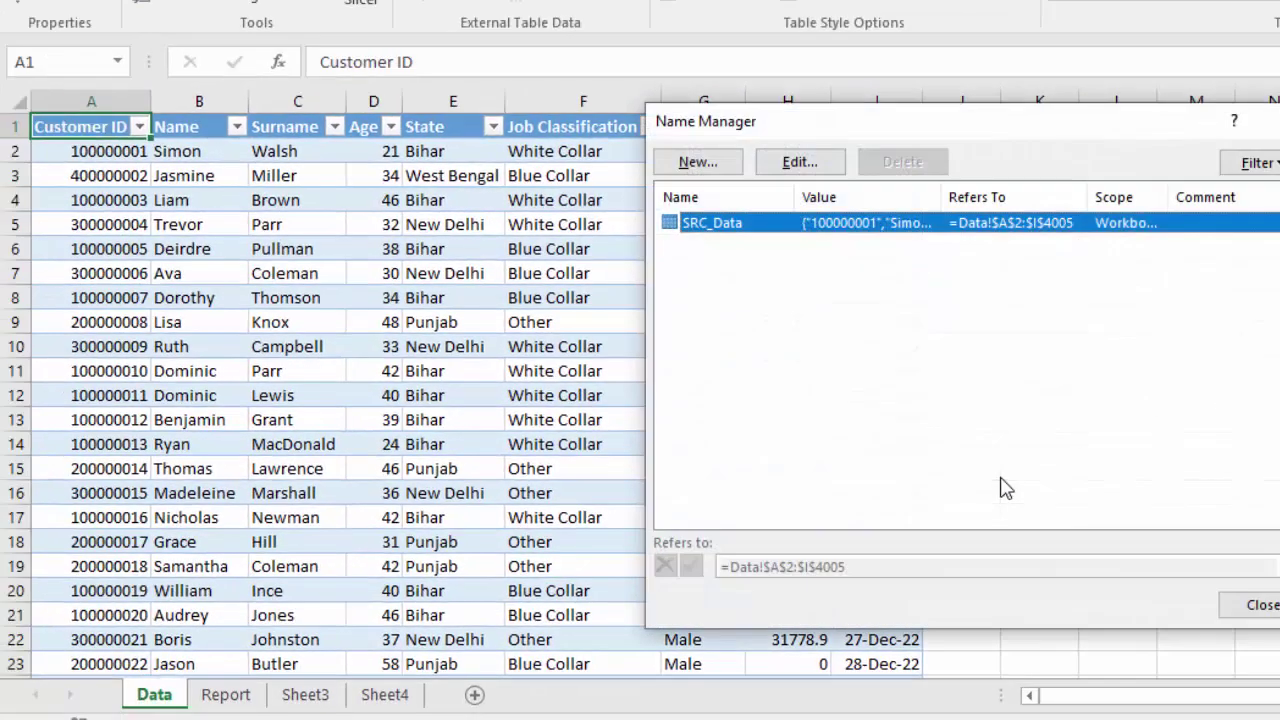
click(1260, 605)
key(Up)
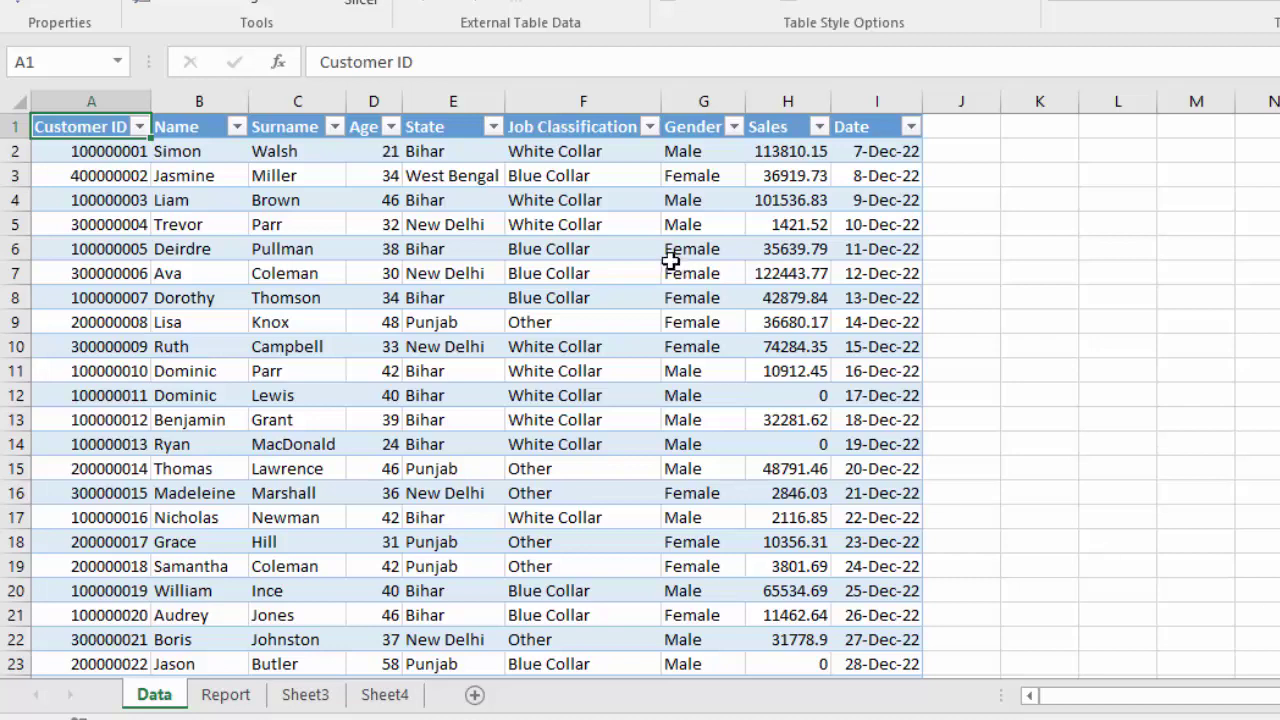
Delete the last data row 4005 from the SRC_Data table
click(120, 62)
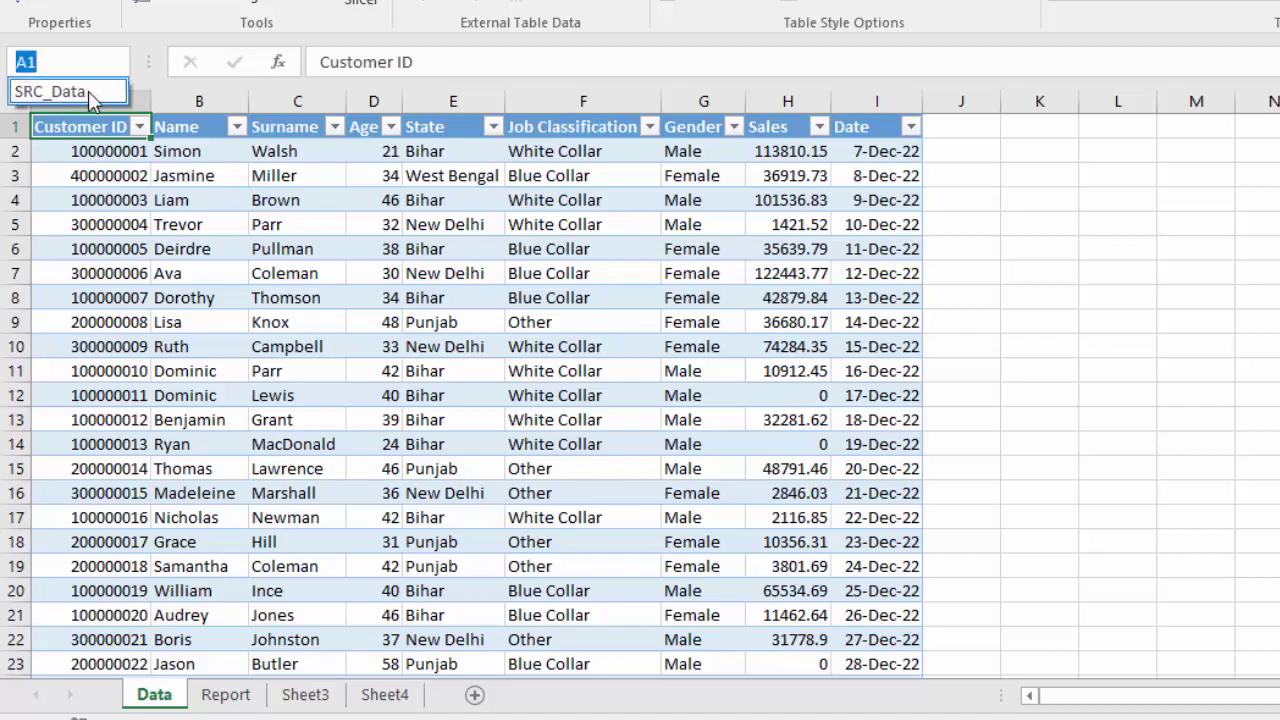
click(88, 91)
key(ctrl+Home)
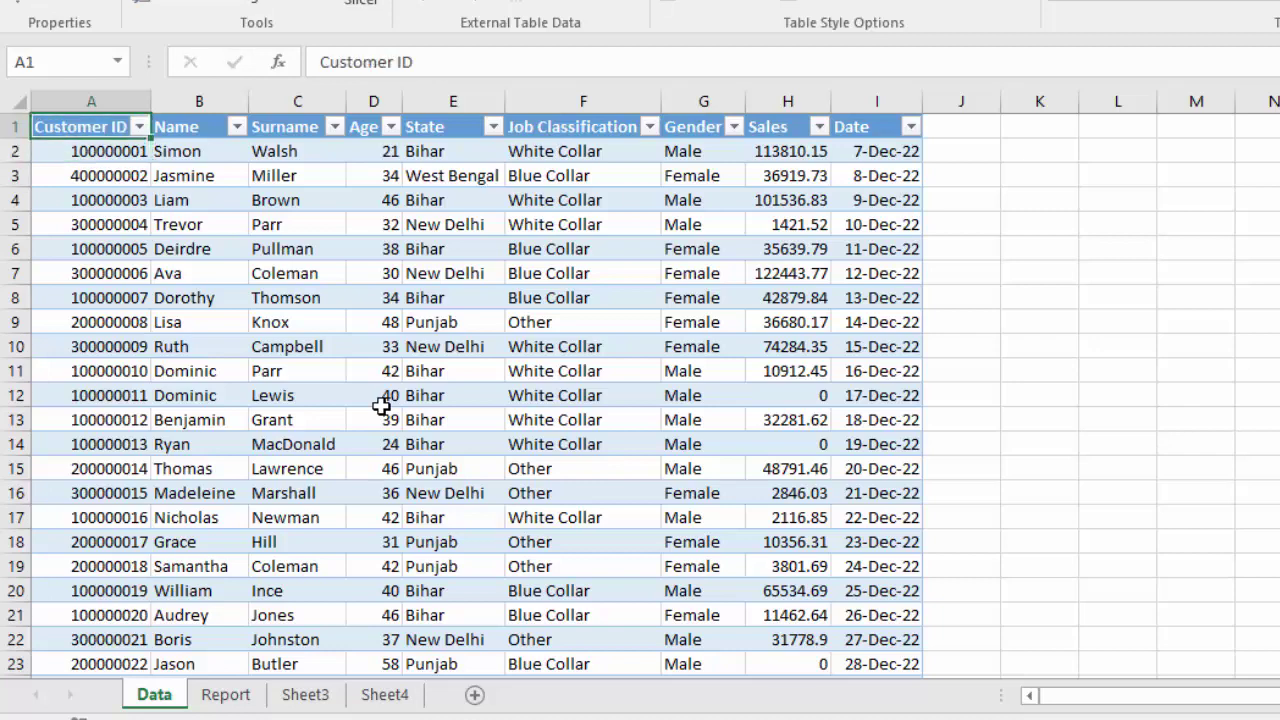
key(ctrl+Down)
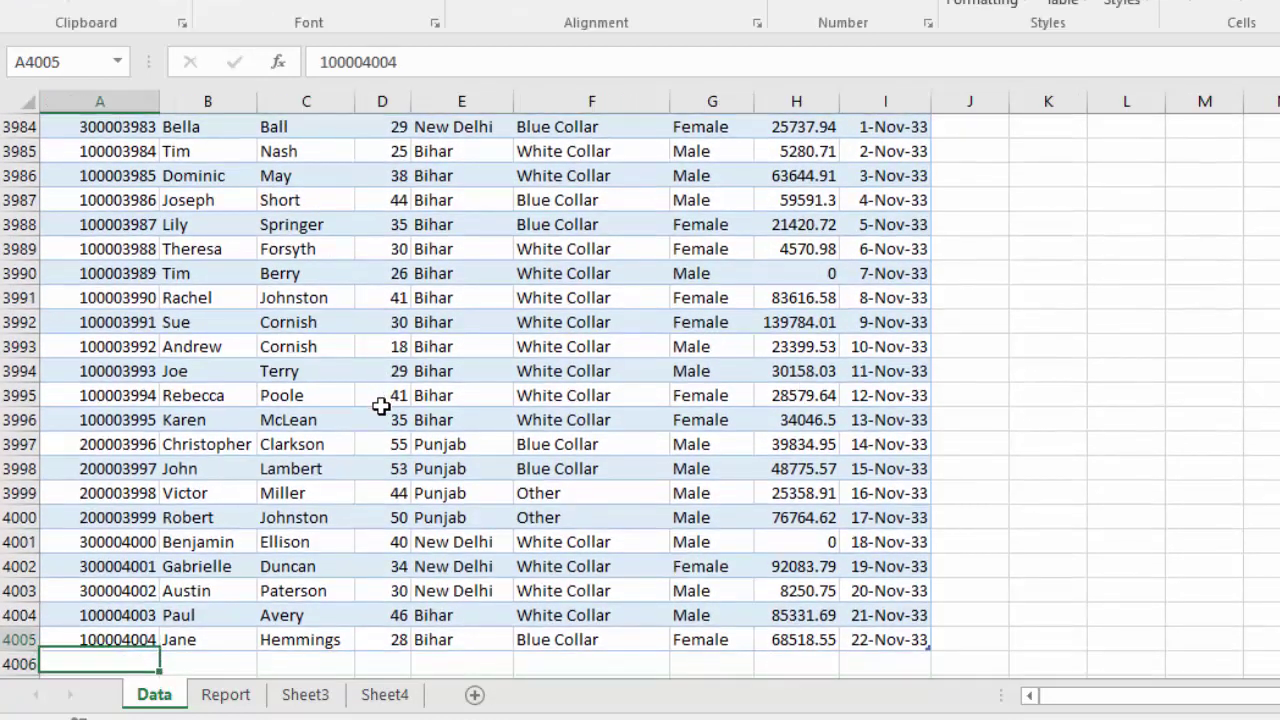
key(shift+space)
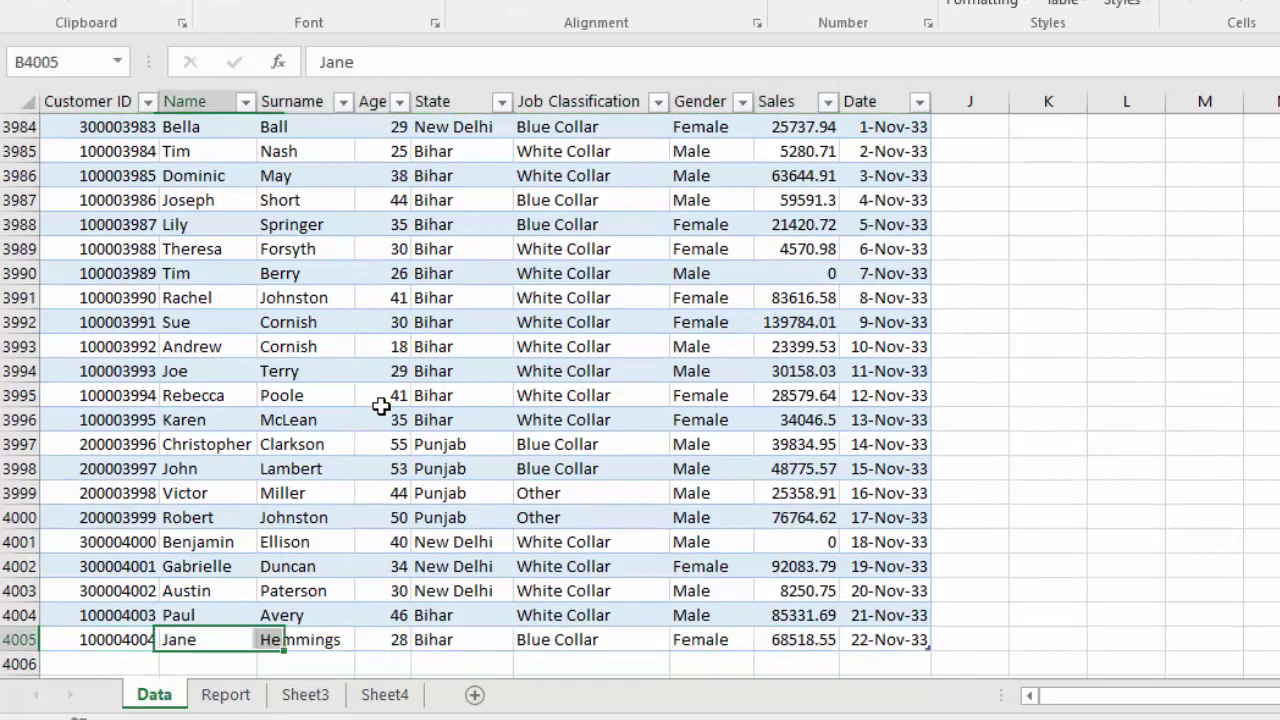
key(ctrl+minus)
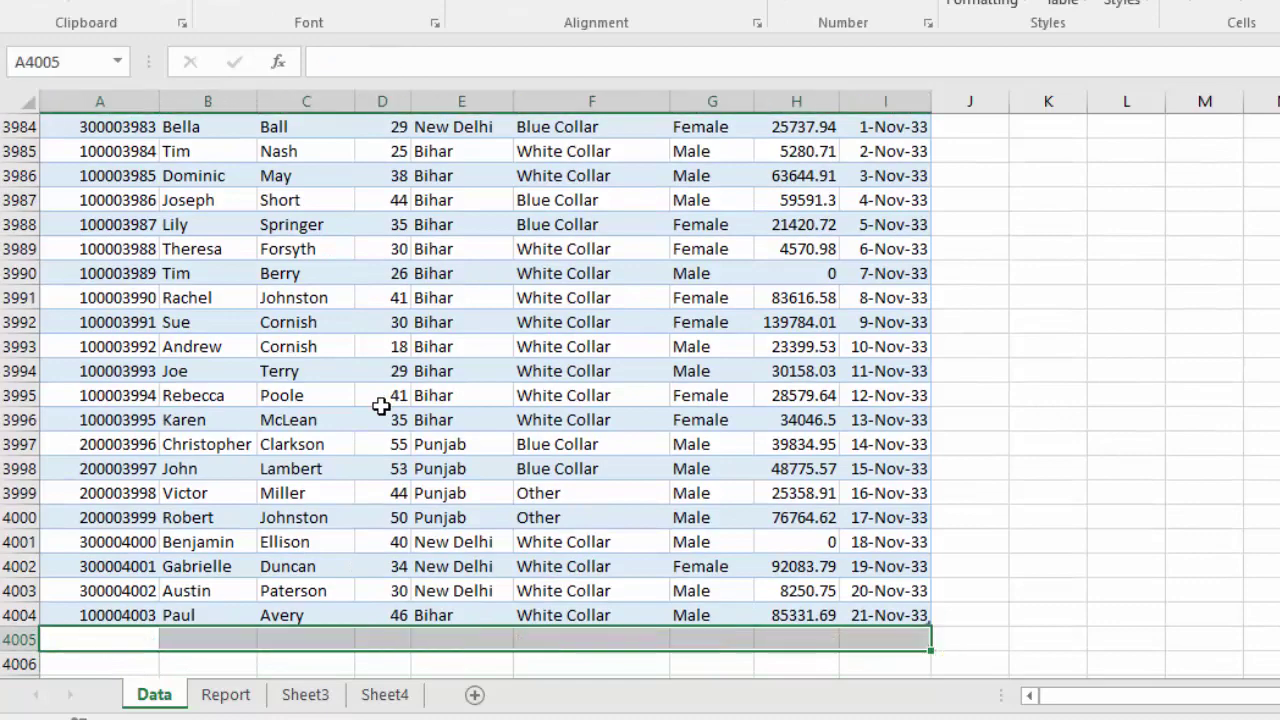
key(ctrl+Up)
key(ctrl+Home)
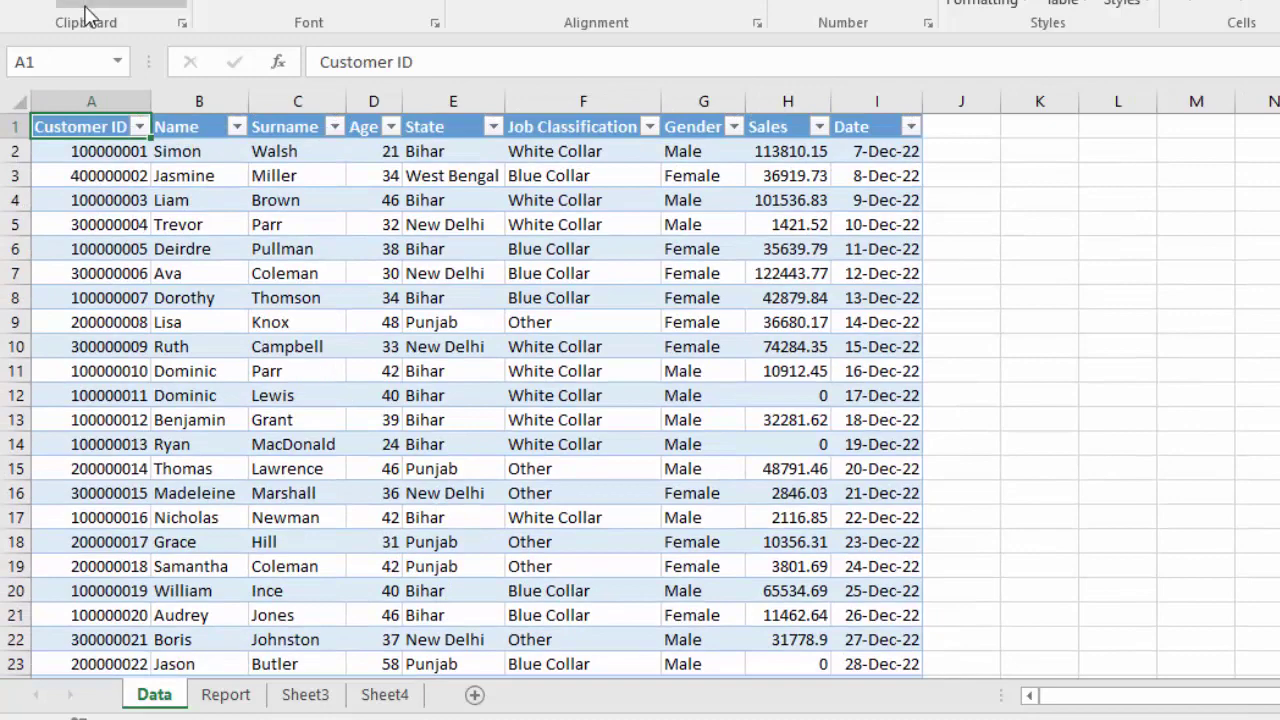
Copy data rows 4003–4004 and paste them below the table starting at row 4005
click(117, 61)
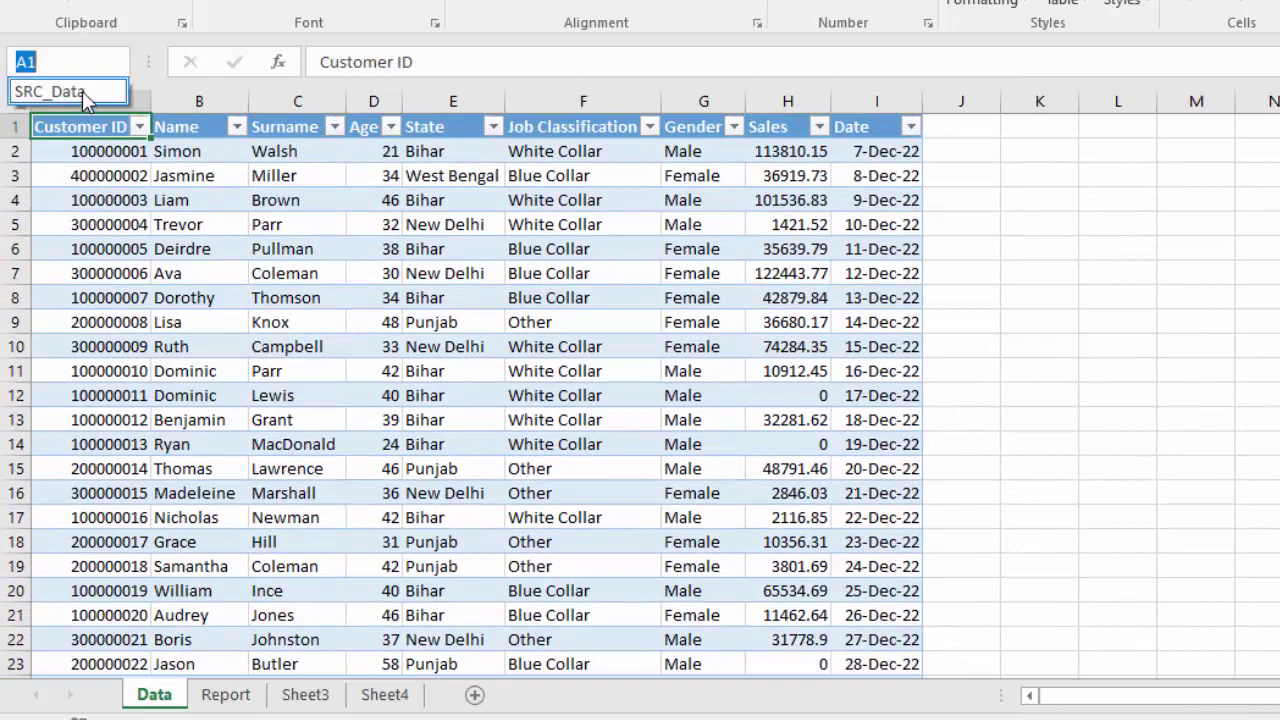
click(80, 93)
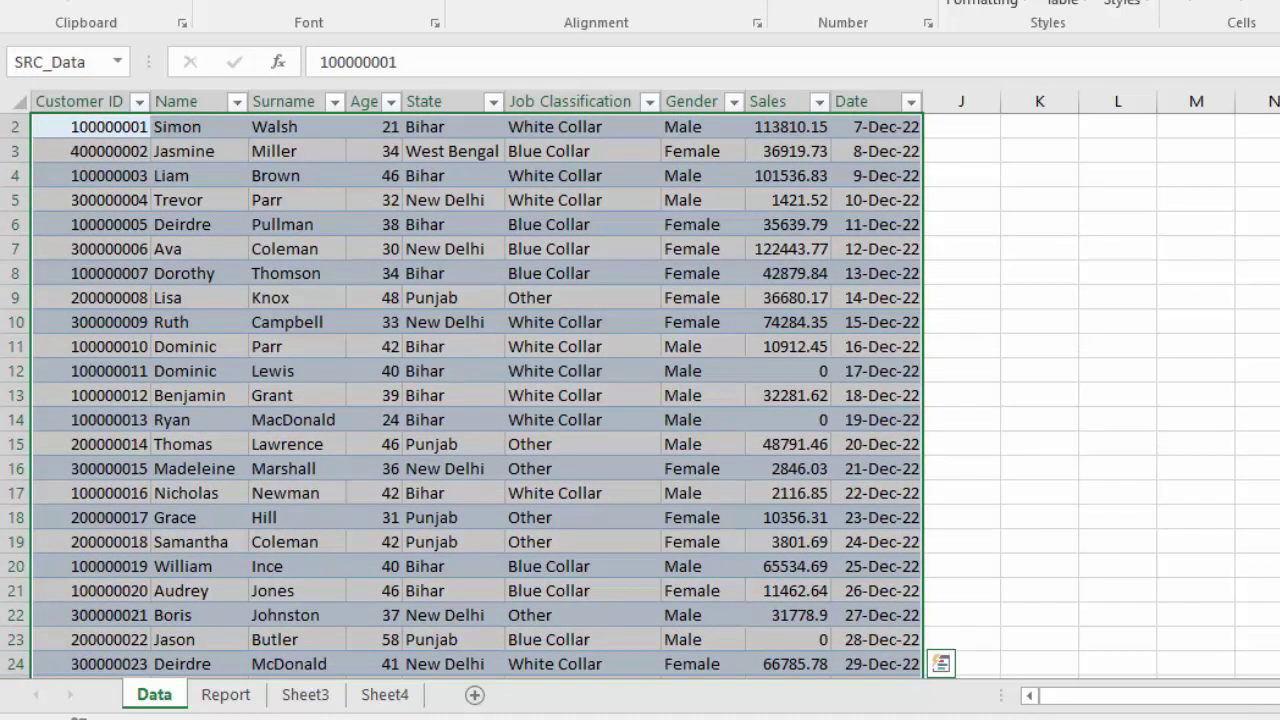
scroll(480, 390, down, 20)
scroll(480, 390, down, 20)
scroll(480, 390, down, 15)
scroll(480, 390, down, 2)
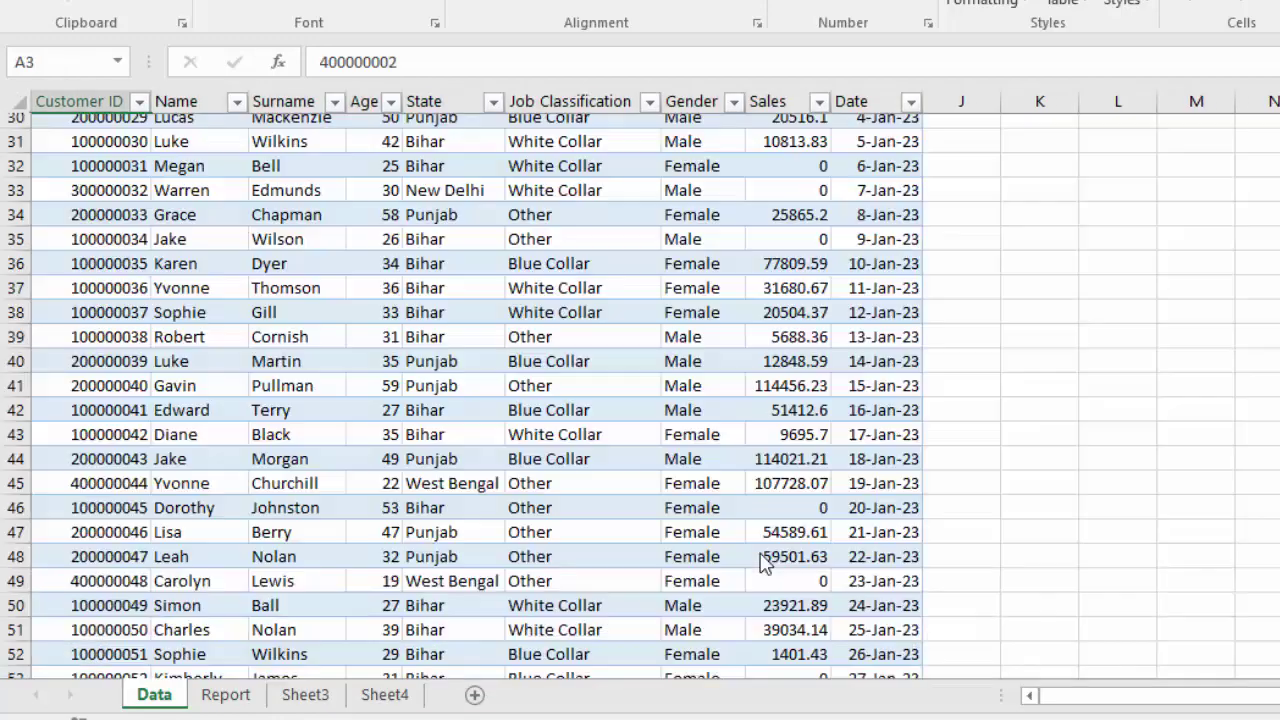
key(ctrl+Down)
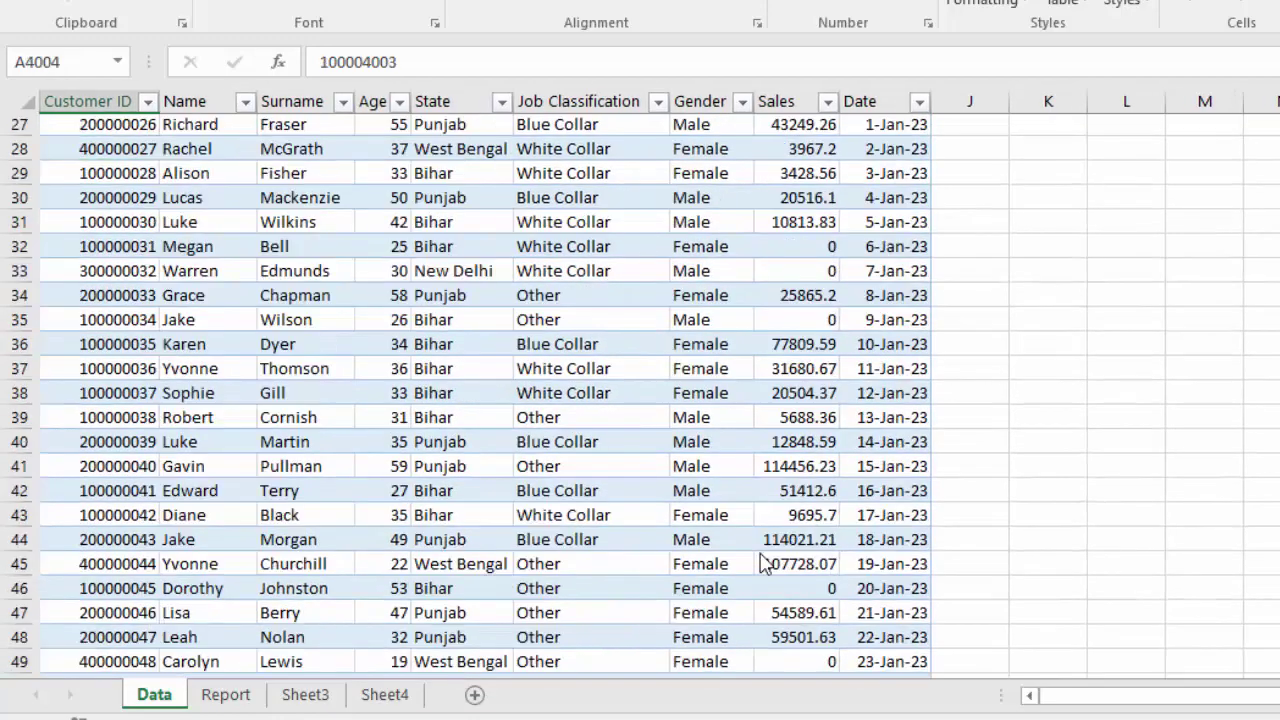
key(Up)
key(shift+Down)
key(ctrl+shift+Right)
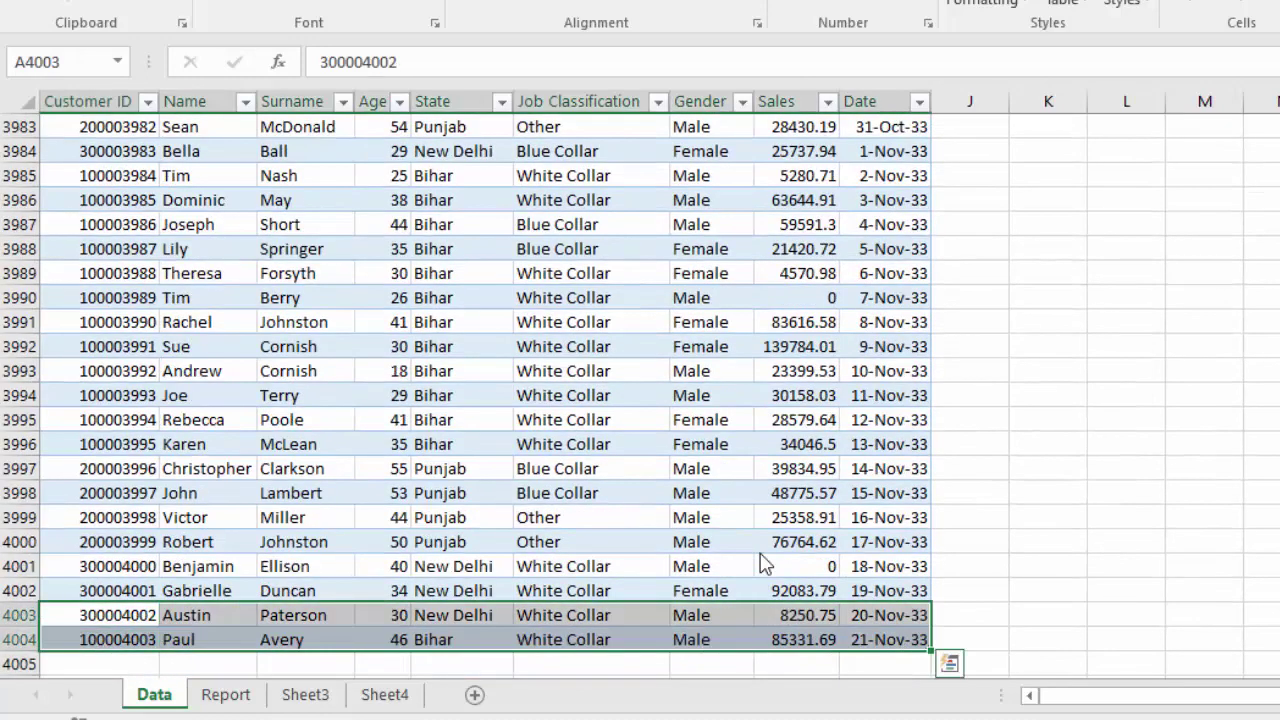
key(ctrl+c)
key(Down)
key(Down)
key(ctrl+v)
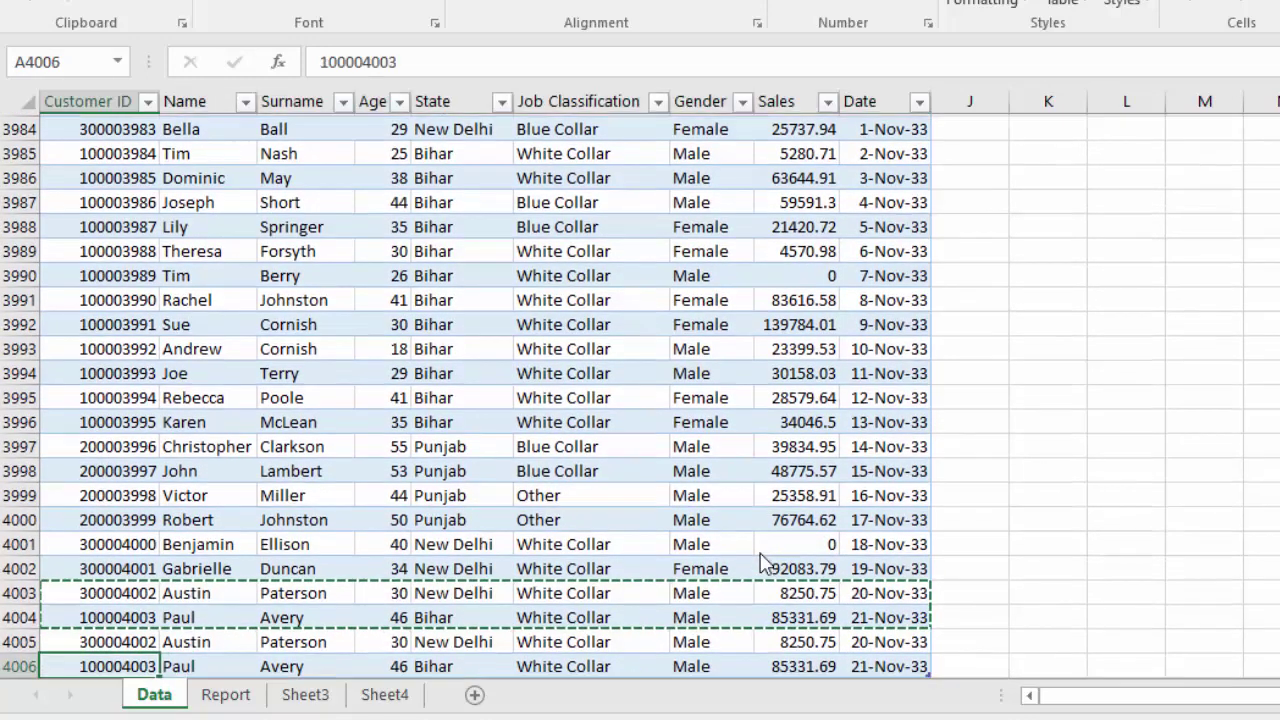
Confirm SRC_Data grew to include the pasted rows, then go to the Report sheet
click(117, 64)
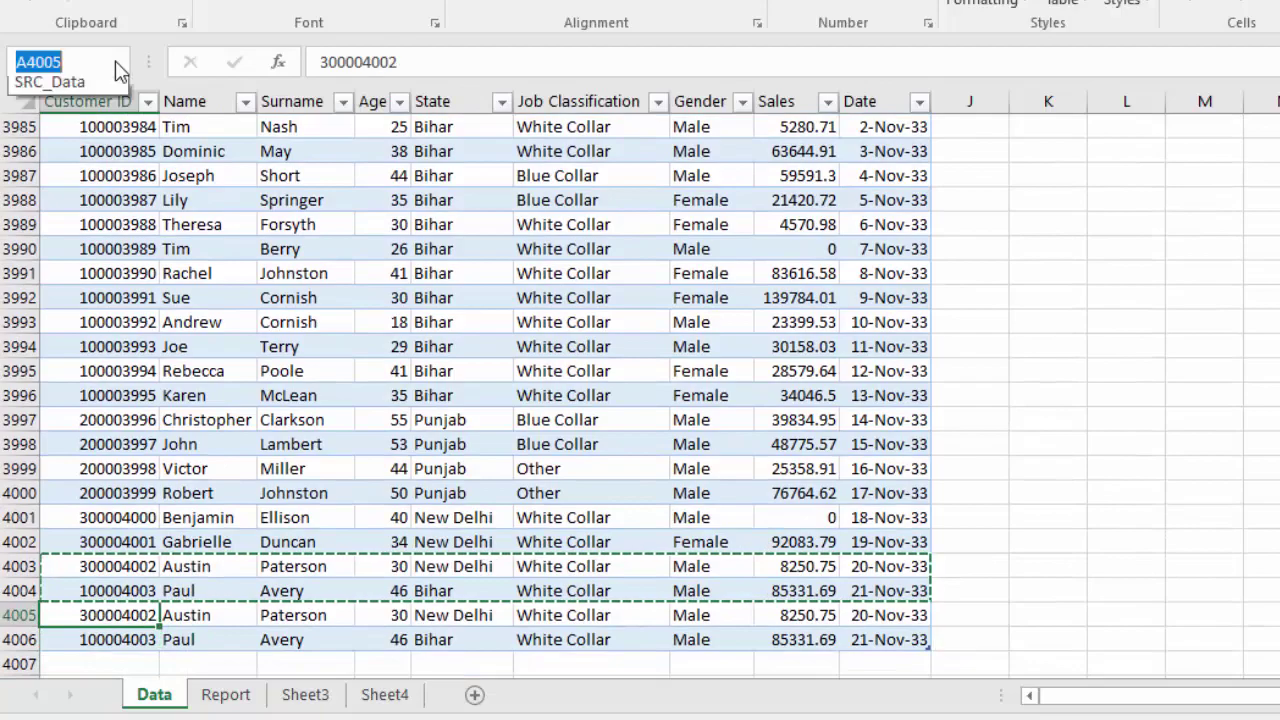
click(97, 88)
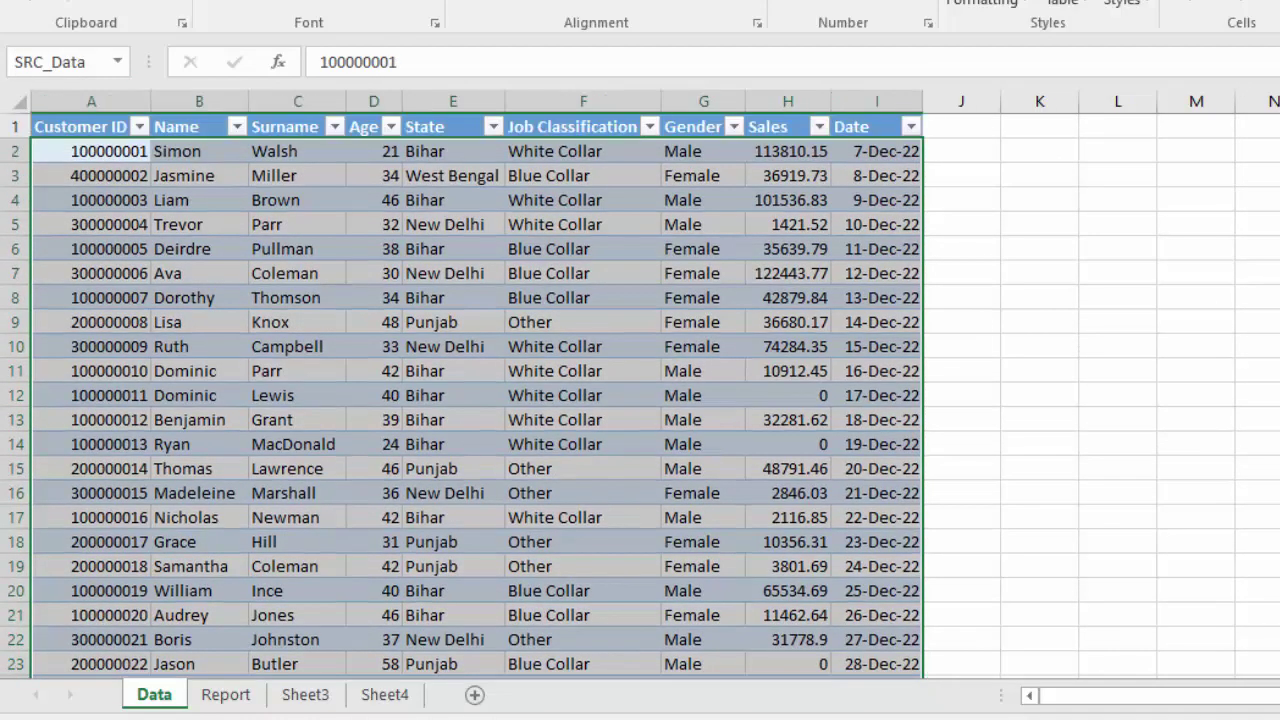
scroll(465, 390, down, 20)
scroll(465, 390, down, 10)
scroll(465, 390, down, 10)
scroll(940, 660, down, 12)
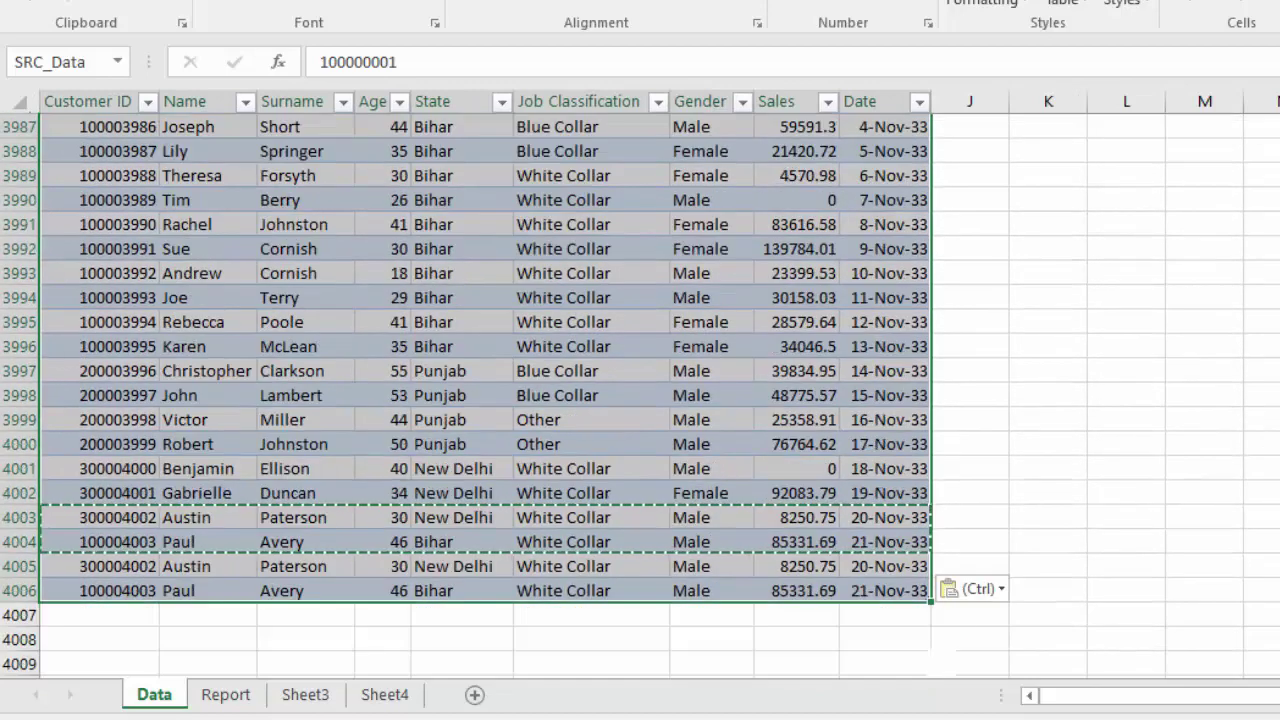
click(845, 656)
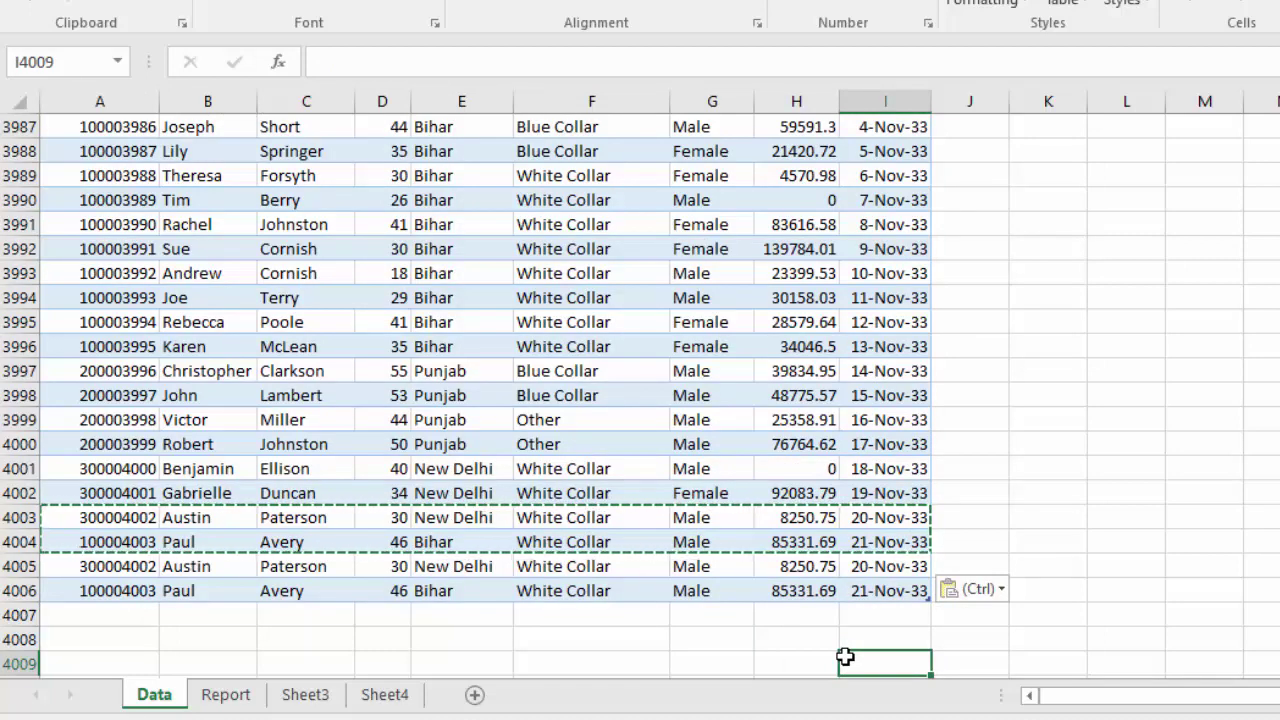
click(527, 608)
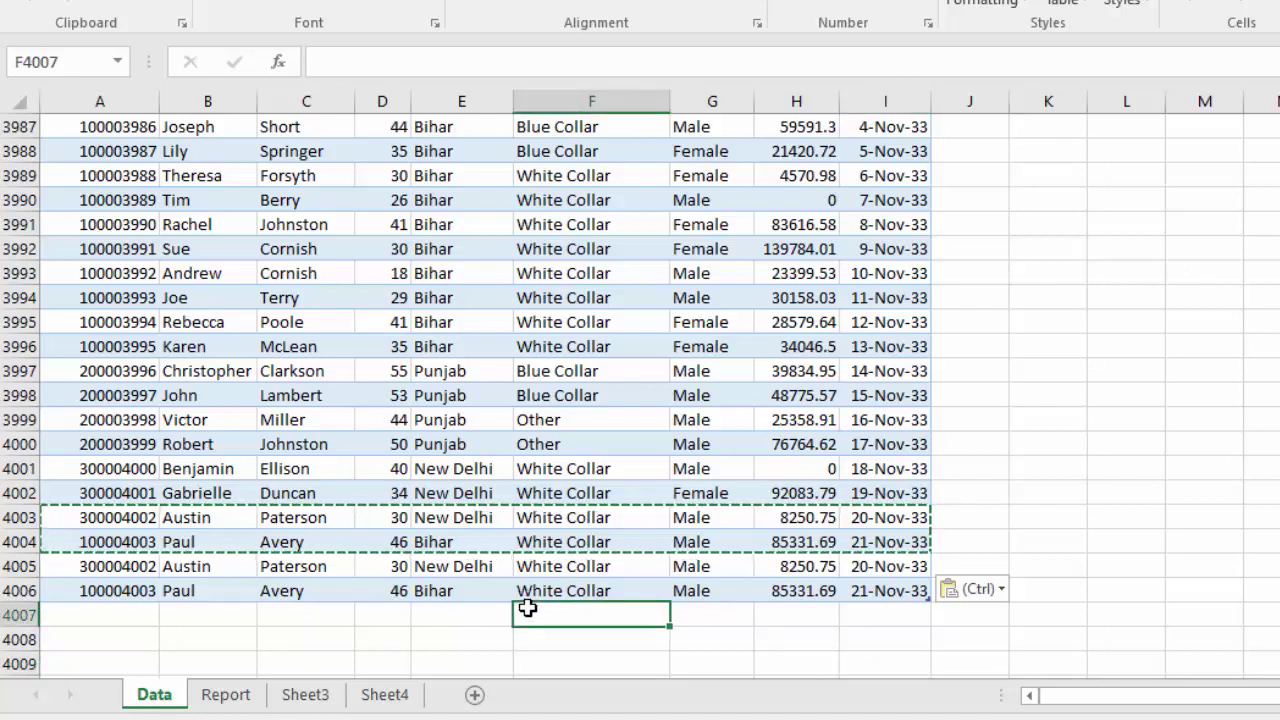
click(224, 700)
Start a =SUMIFS( formula in cell D4, the Bihar Blue Collar Female cell
click(384, 292)
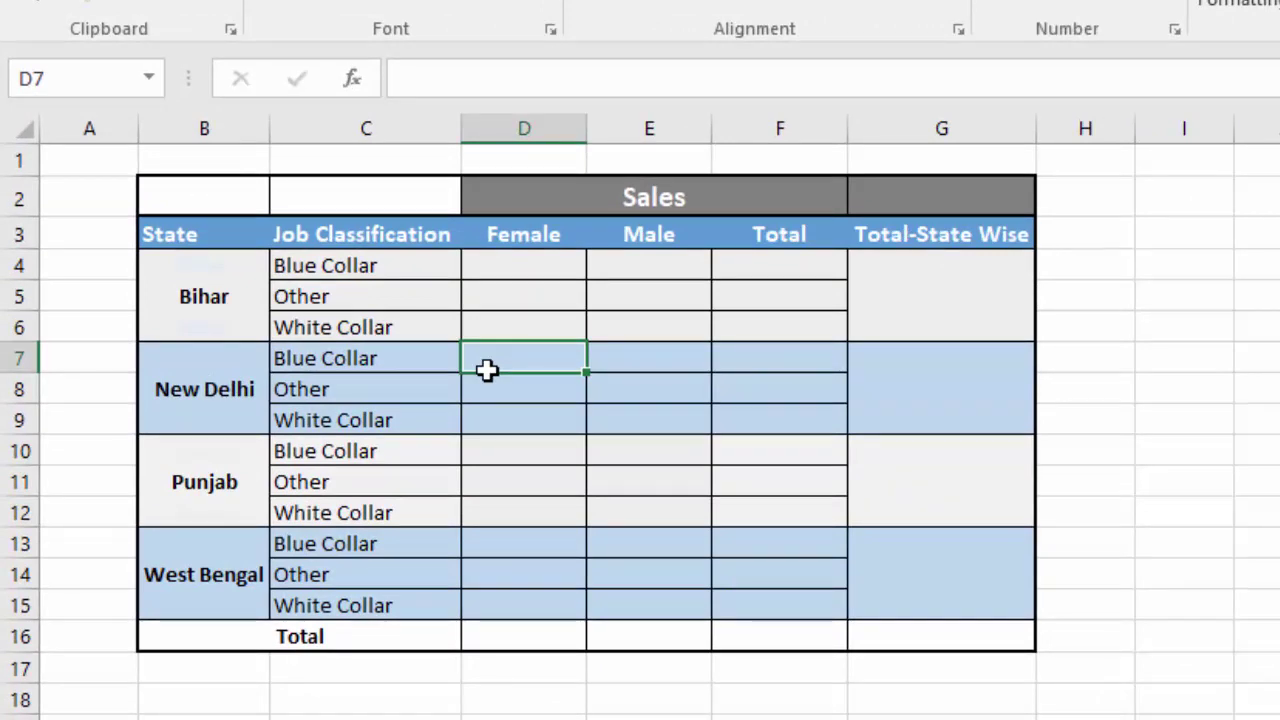
key(Up)
key(Up)
key(Up)
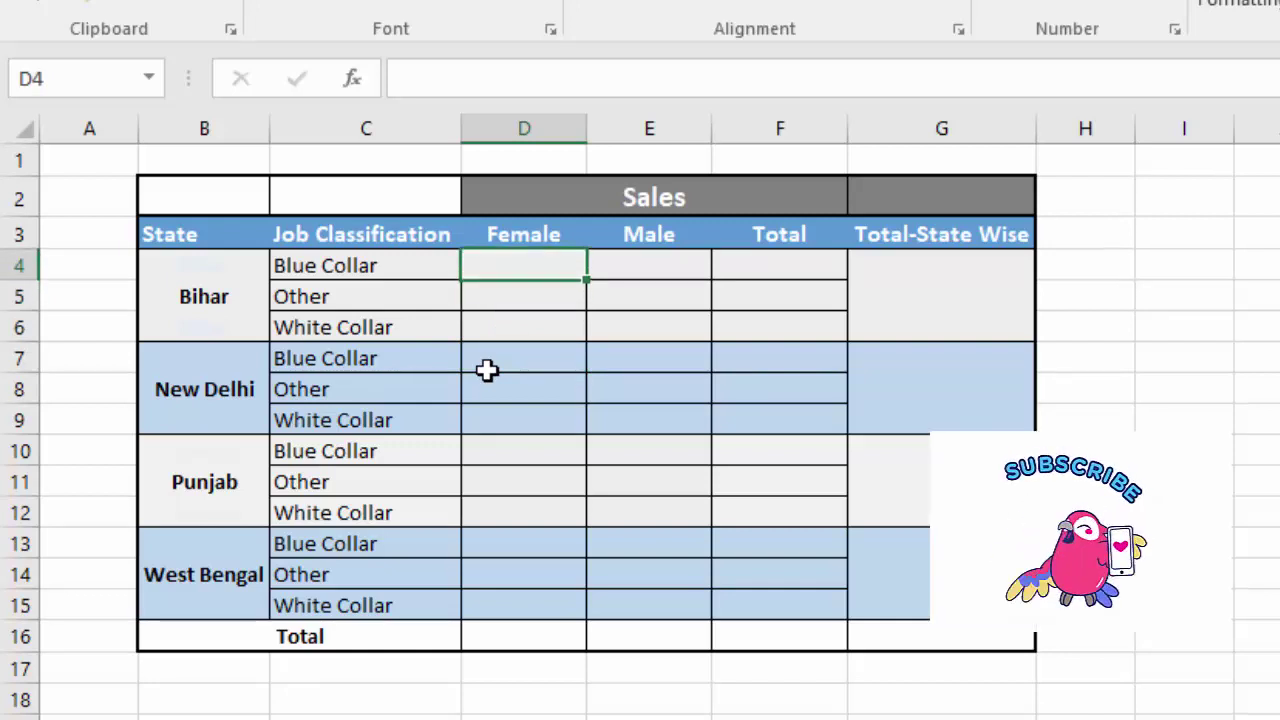
text(=)
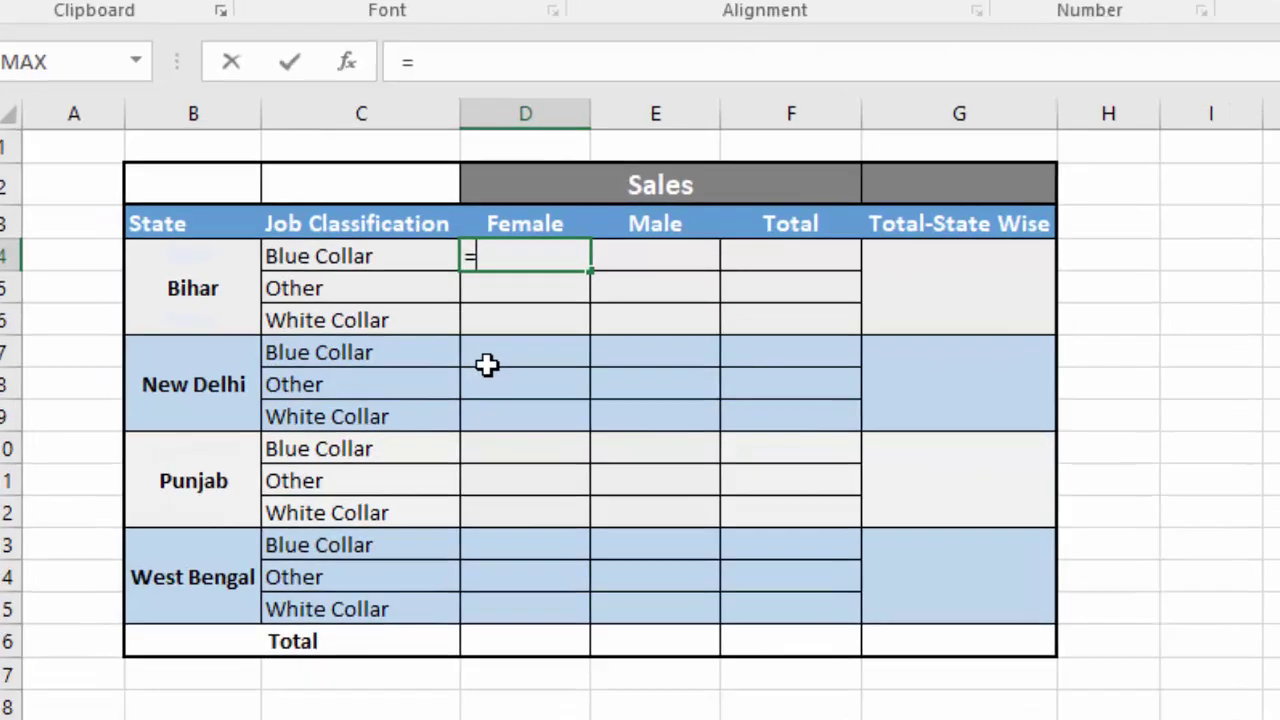
text(SUM)
key(Down)
key(Down)
key(Down)
key(Tab)
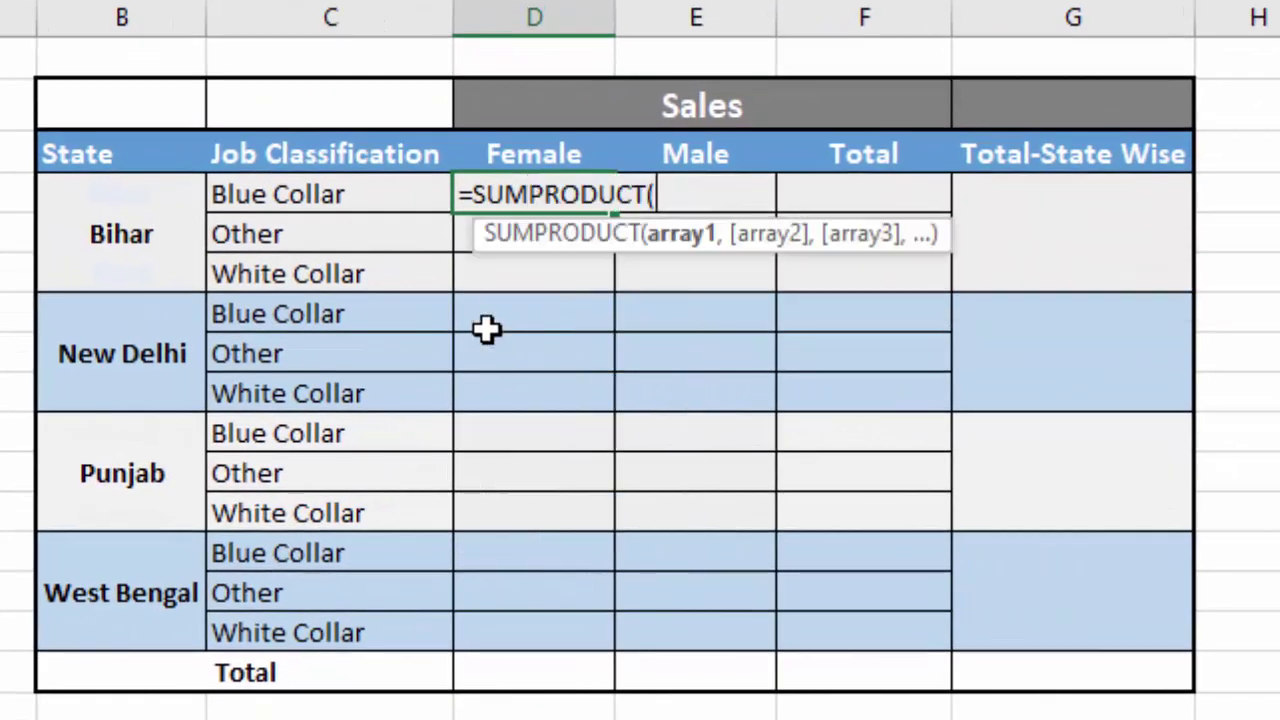
key(BackSpace)
key(BackSpace)
key(BackSpace)
key(BackSpace)
key(BackSpace)
key(BackSpace)
key(BackSpace)
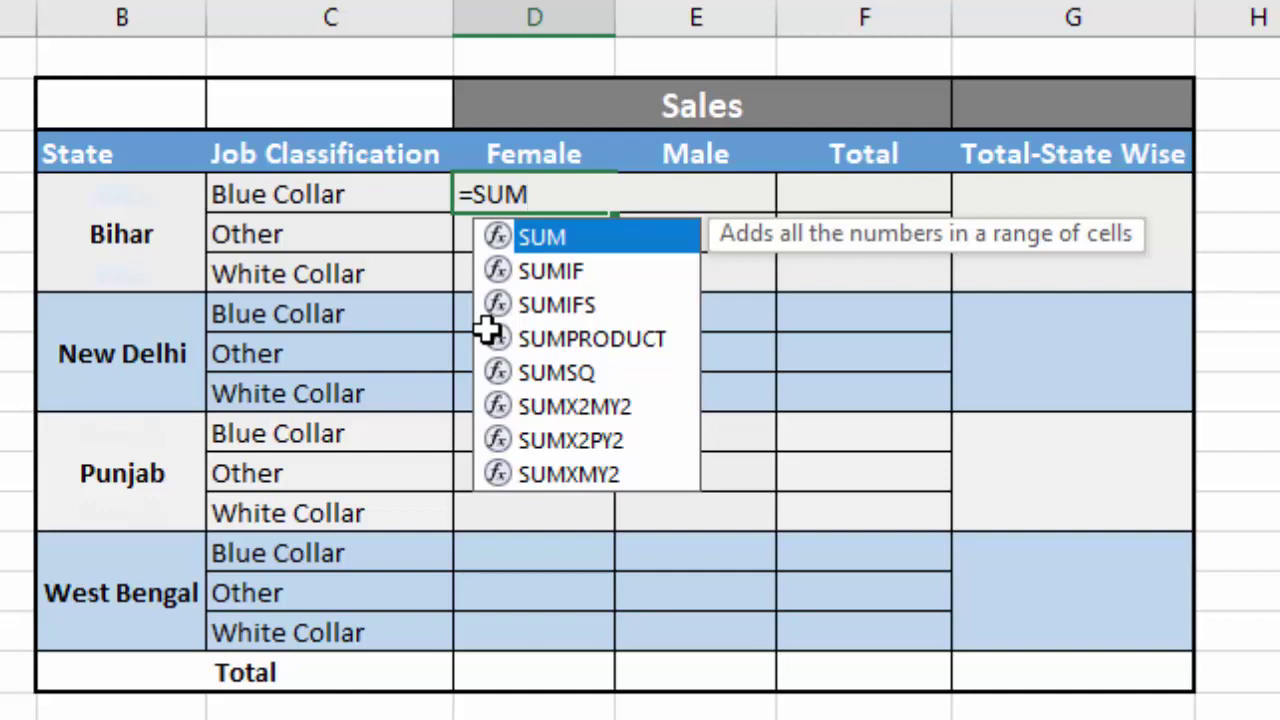
text(I)
key(Down)
key(Tab)
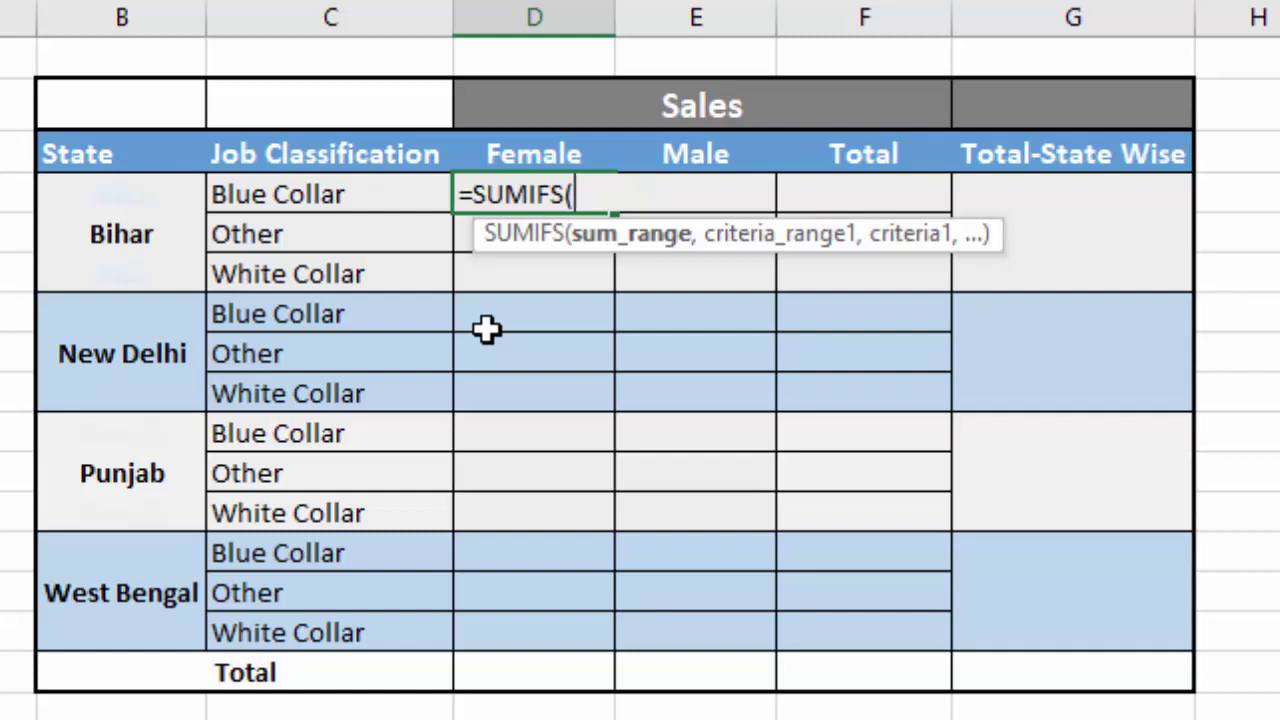
Use SRC_Data[Sales] as the SUMIFS sum range
text(SRC)
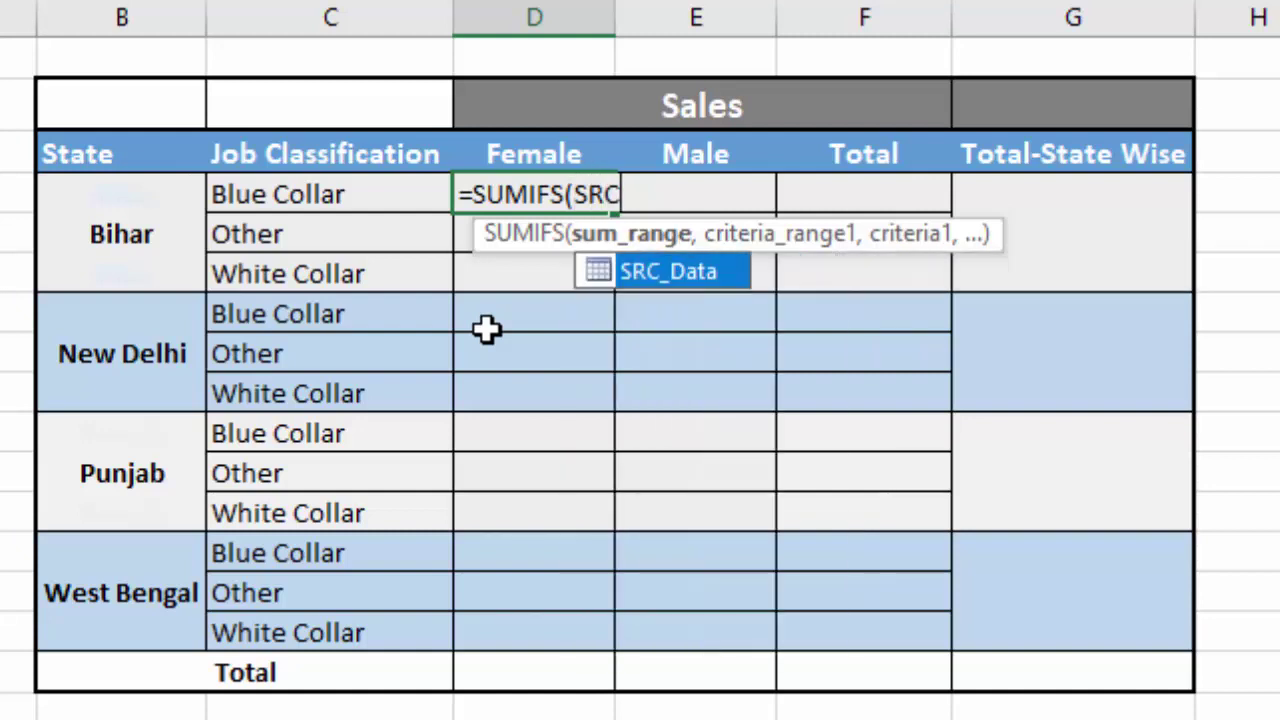
key(Tab)
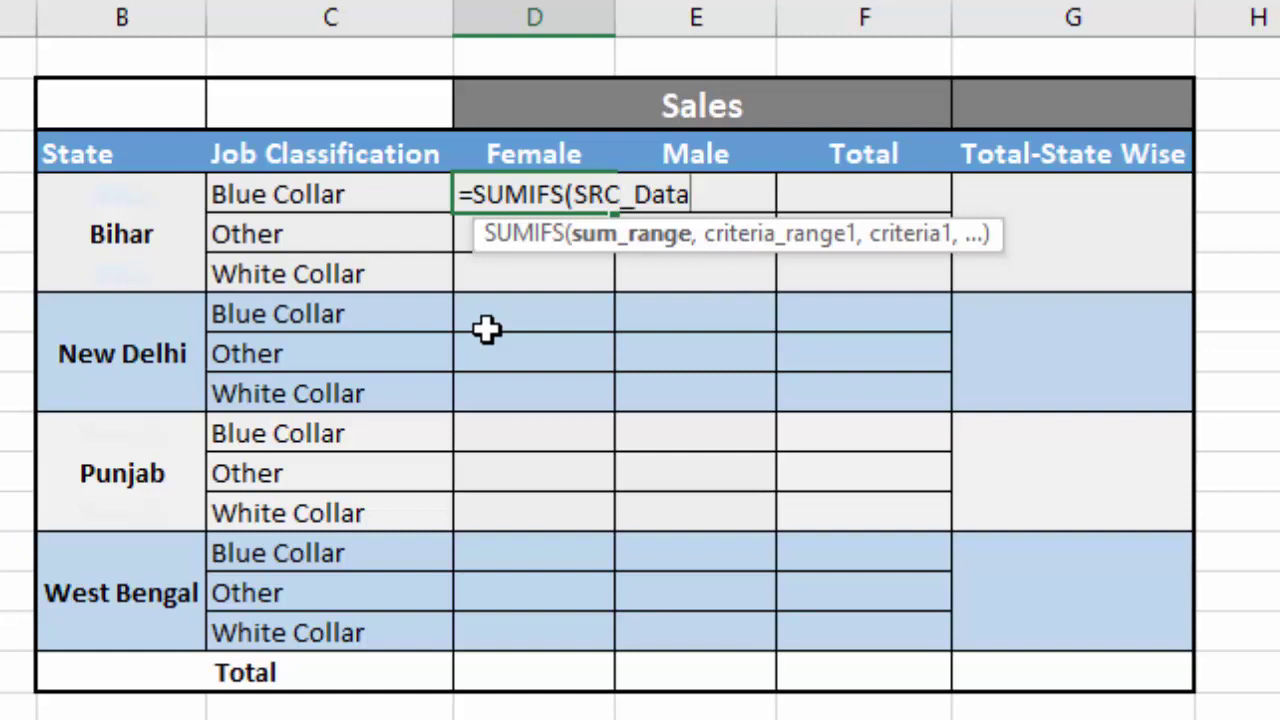
text([)
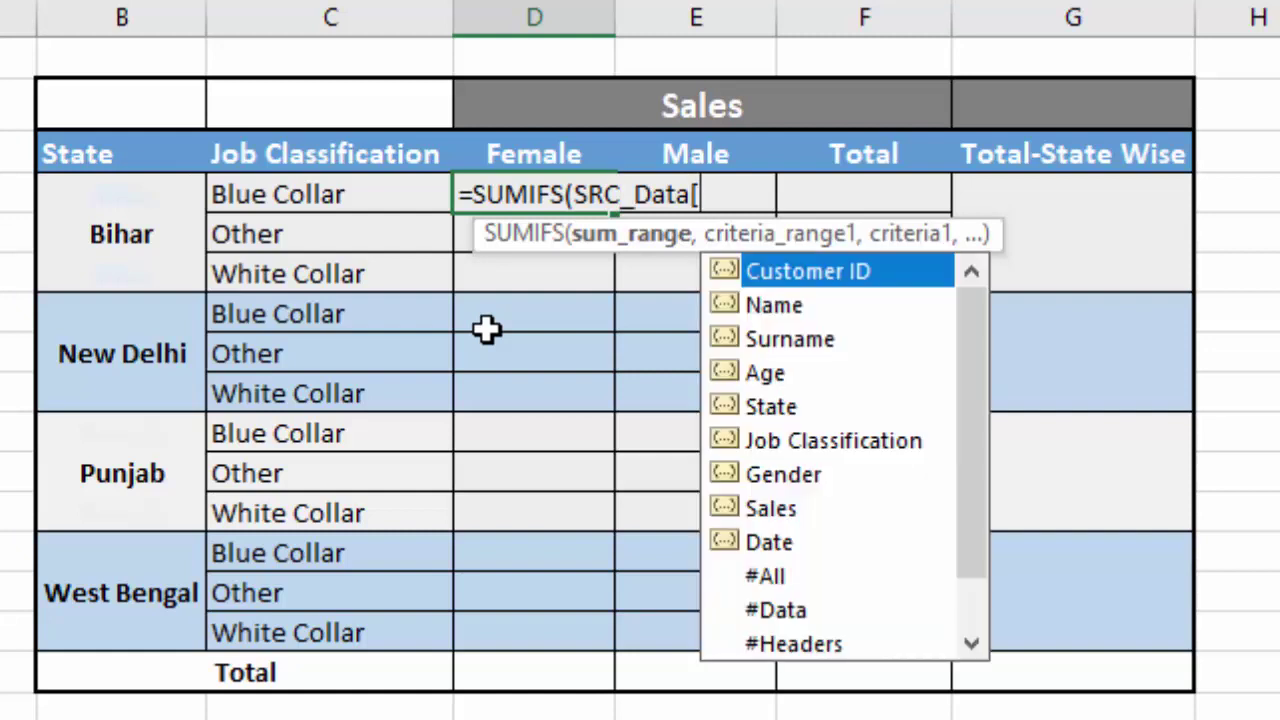
click(772, 513)
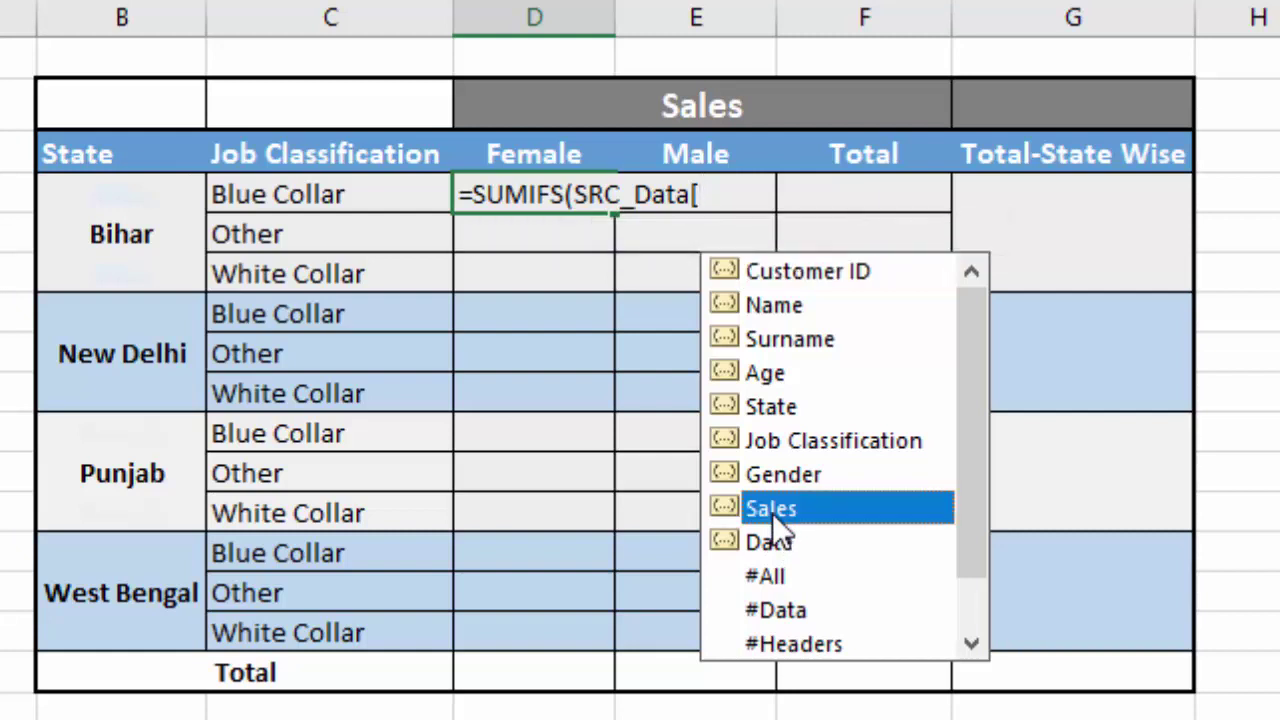
double_click(772, 513)
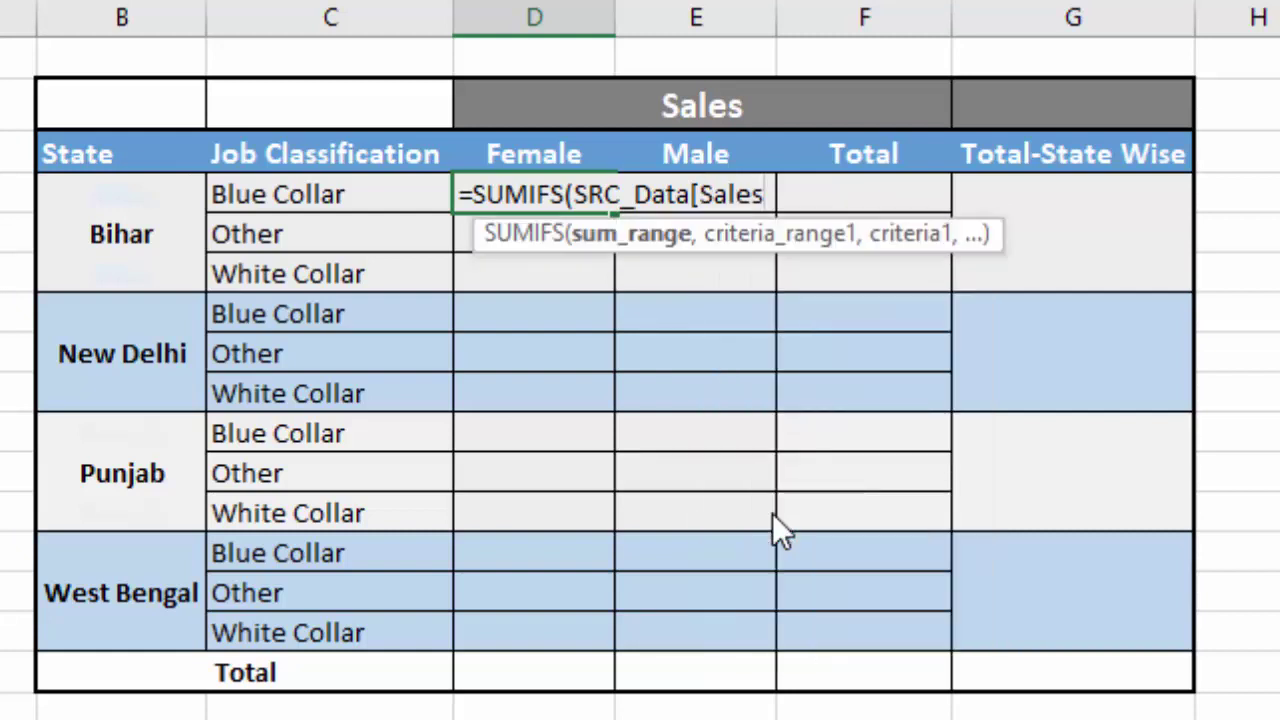
Add SRC_Data[State] as the first criteria range, matched against column-locked $B4
text(])
text(,)
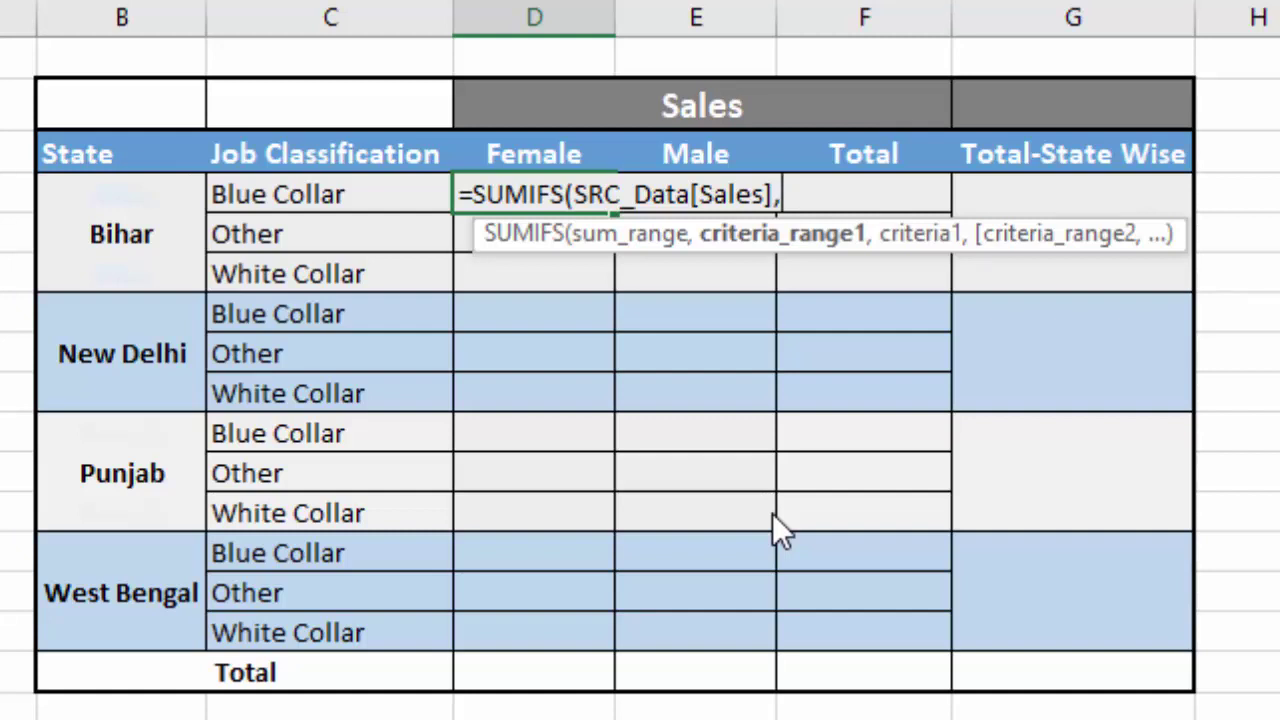
text(S)
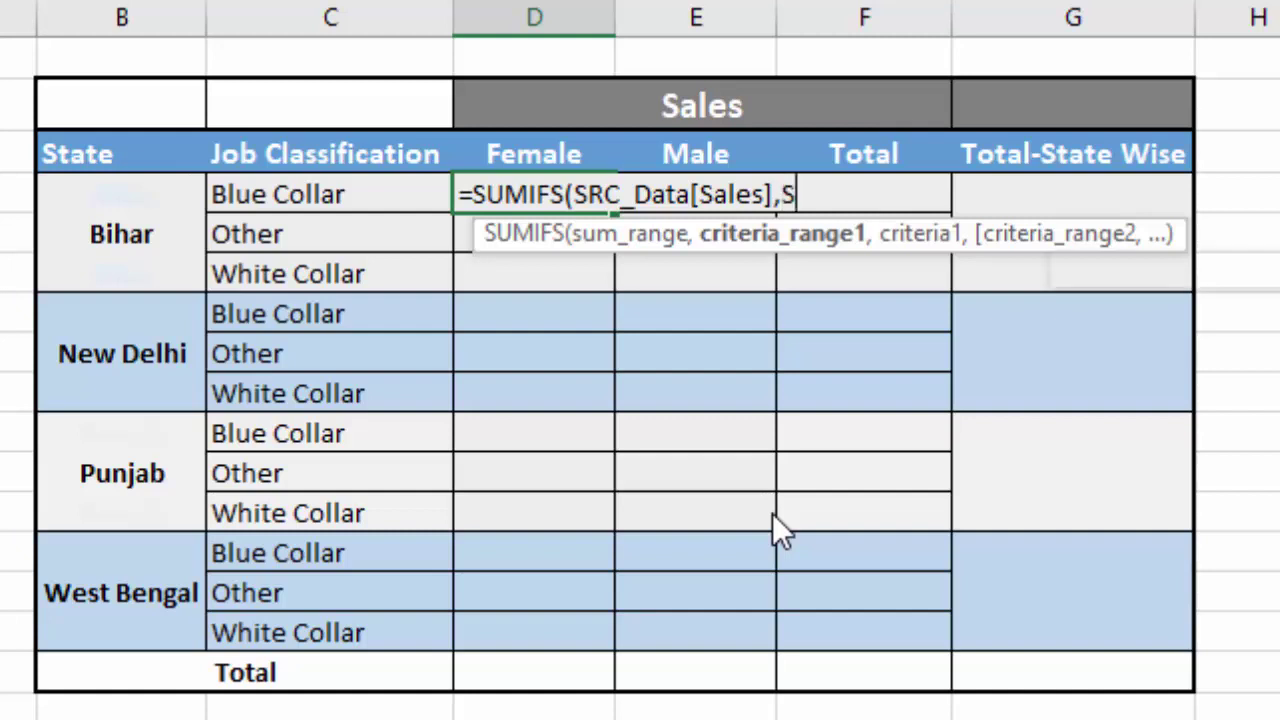
text(RC_Data)
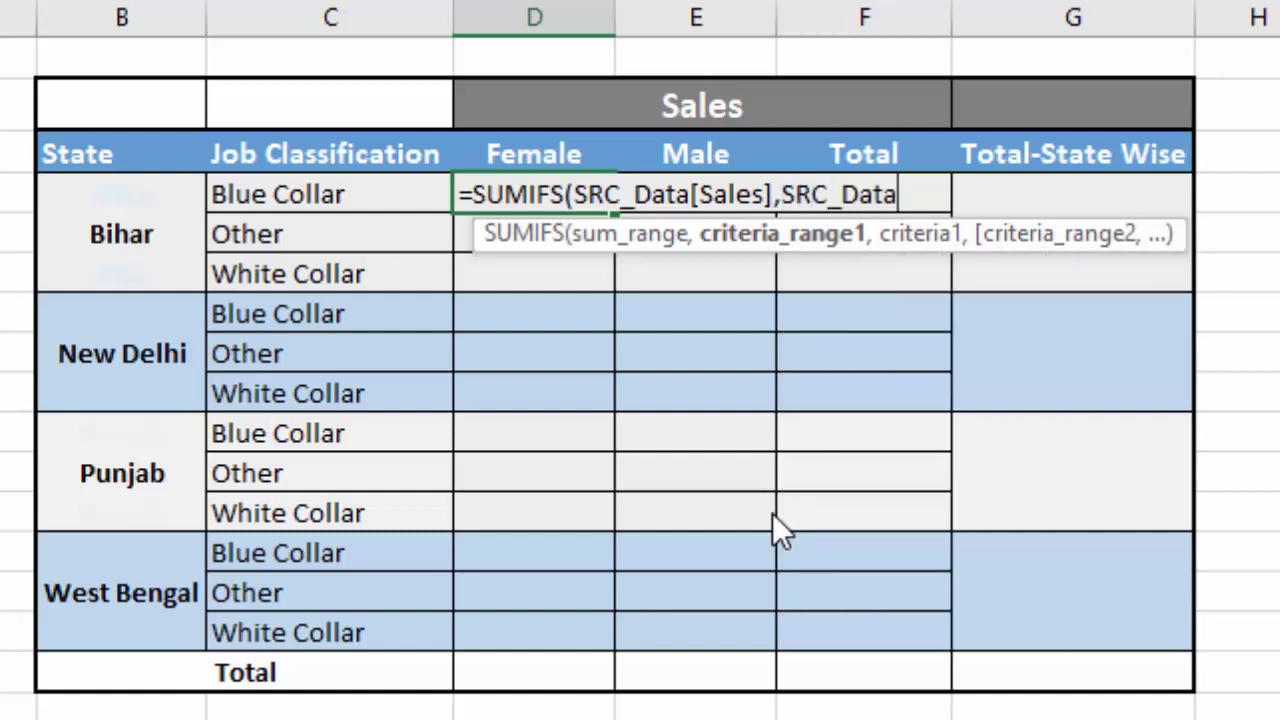
text([)
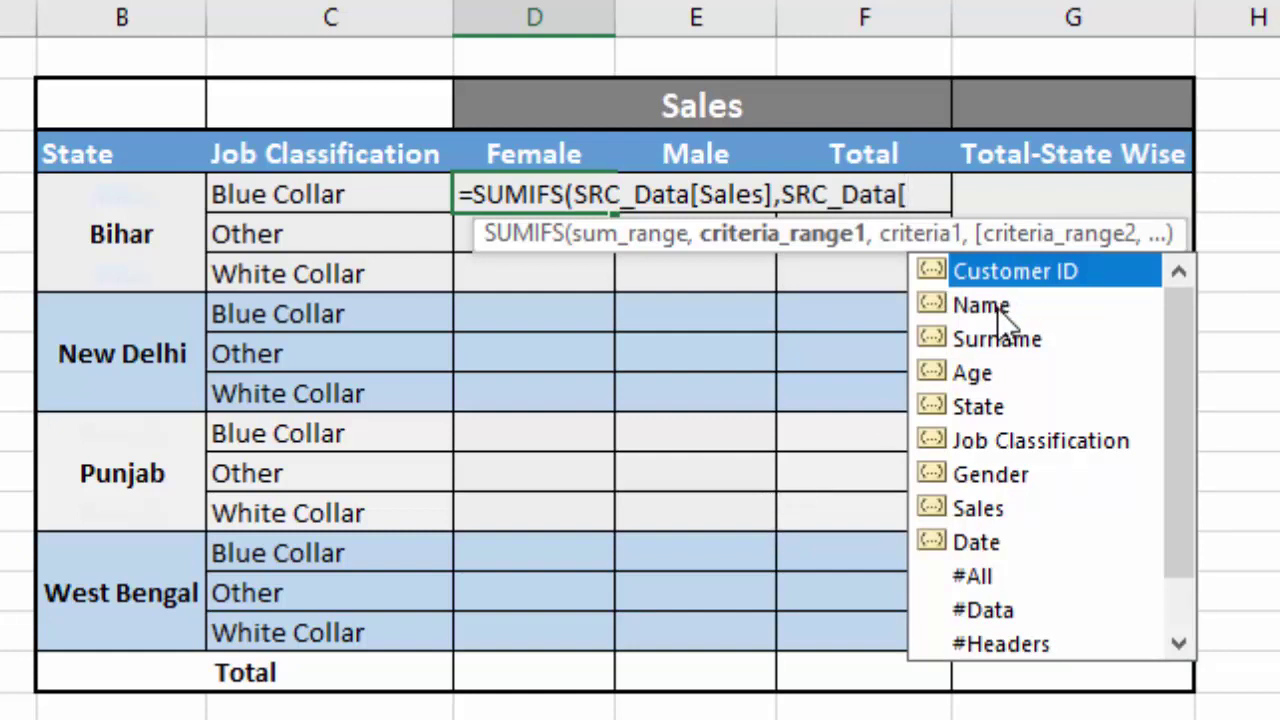
double_click(979, 410)
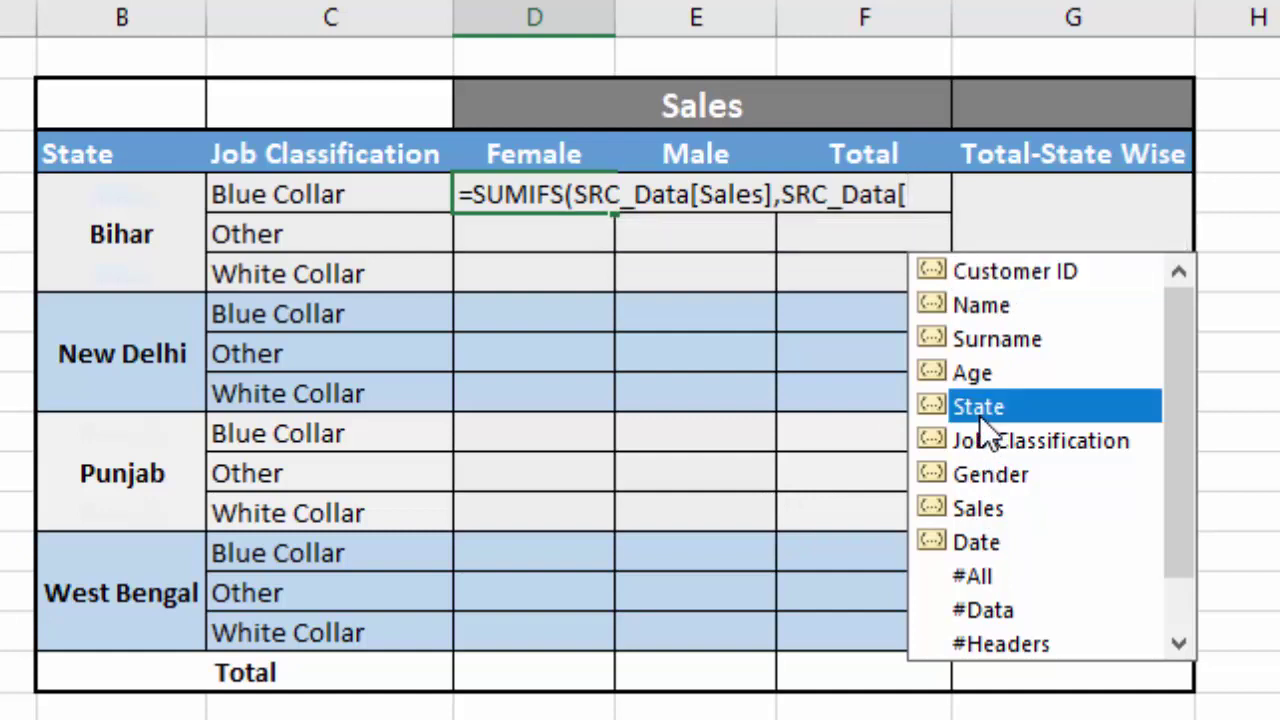
text(])
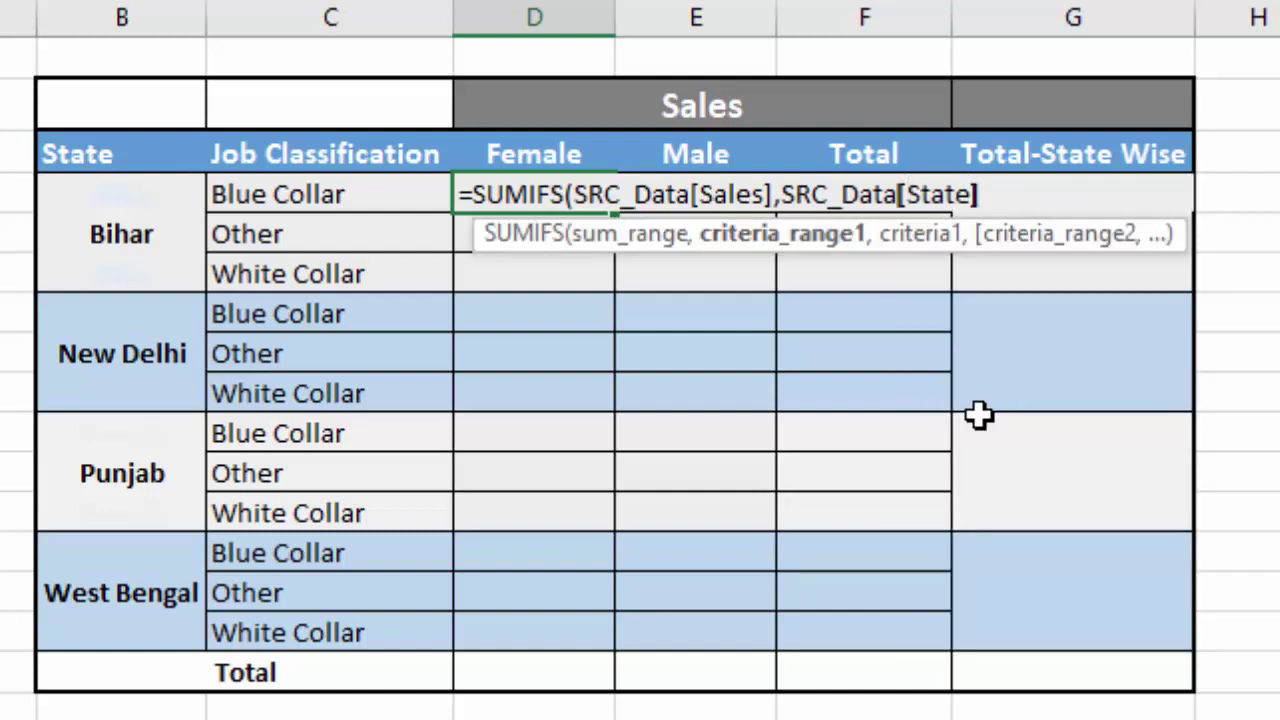
text(,)
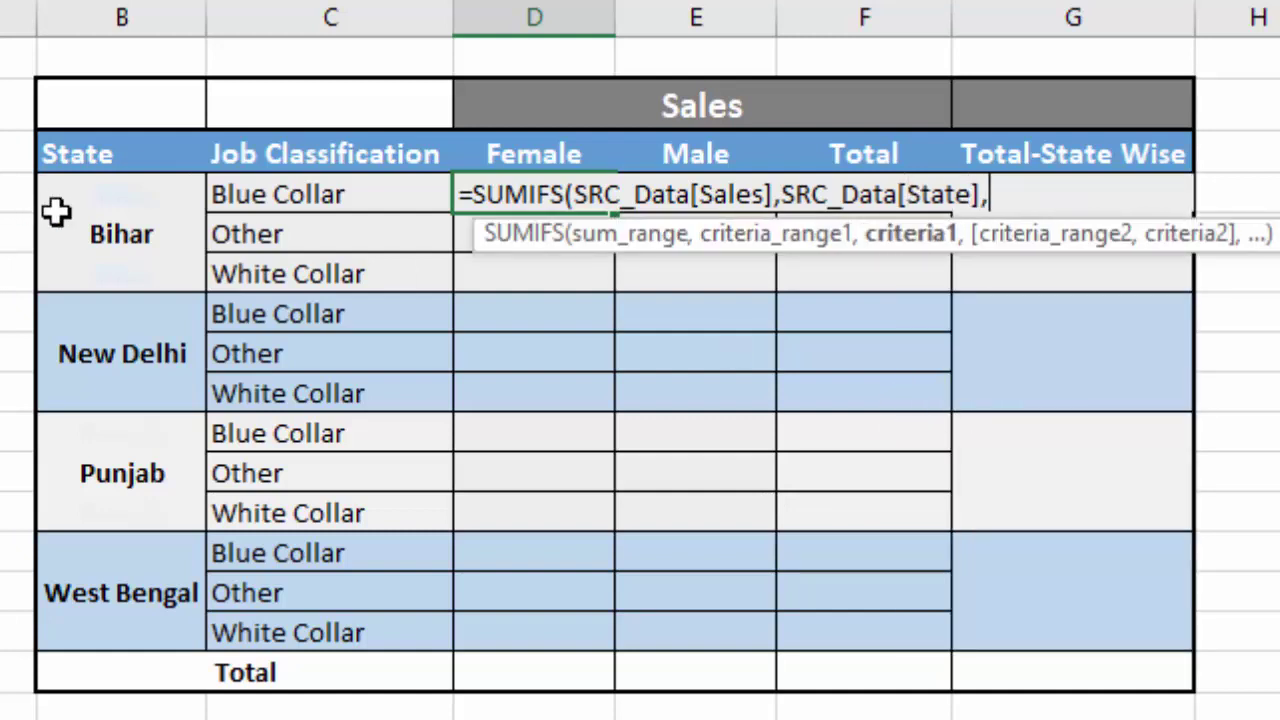
click(132, 199)
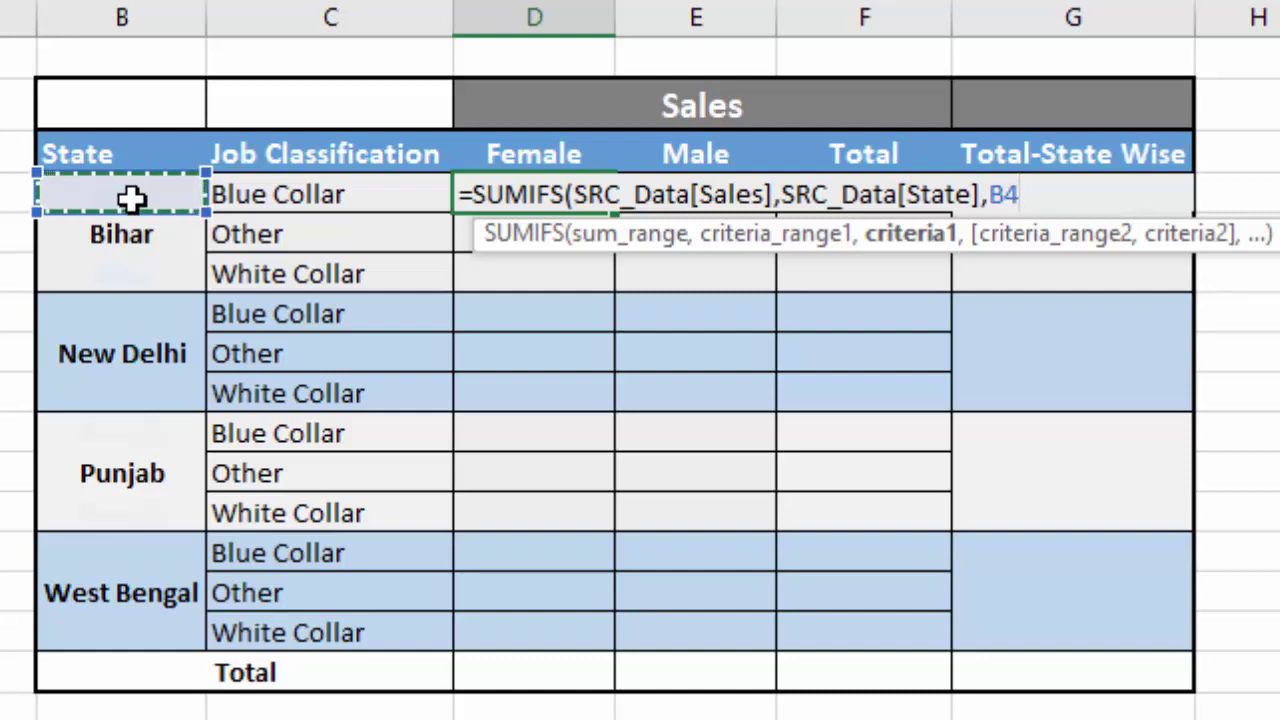
key(F4)
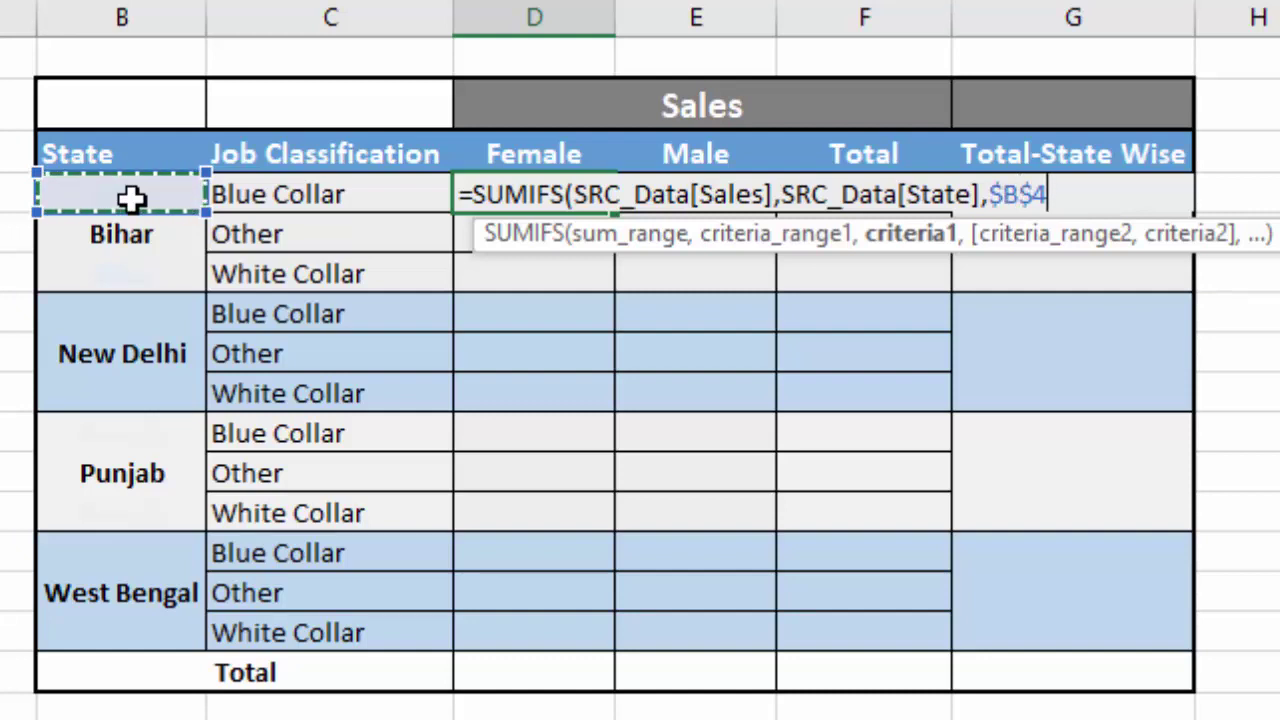
key(F4)
key(F4)
text(,)
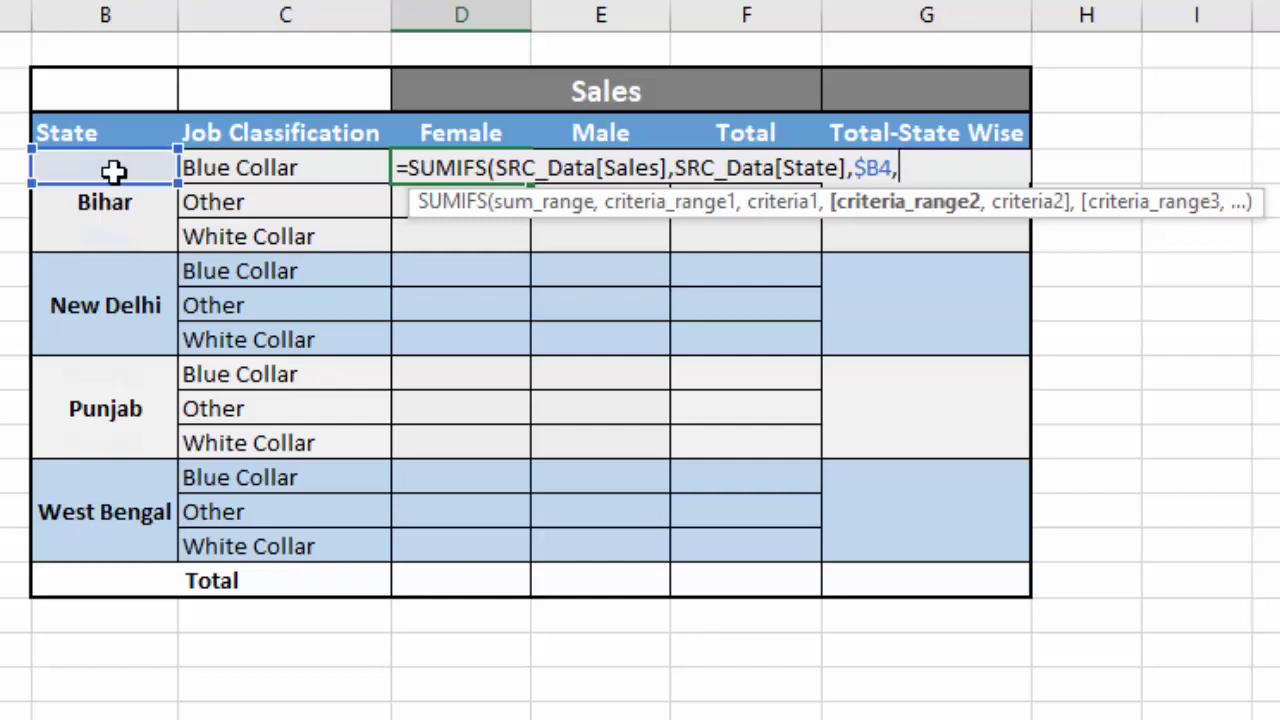
Add SRC_Data[Job Classification] as the second criteria range, matched against column-locked $C4
text(S)
text(RC)
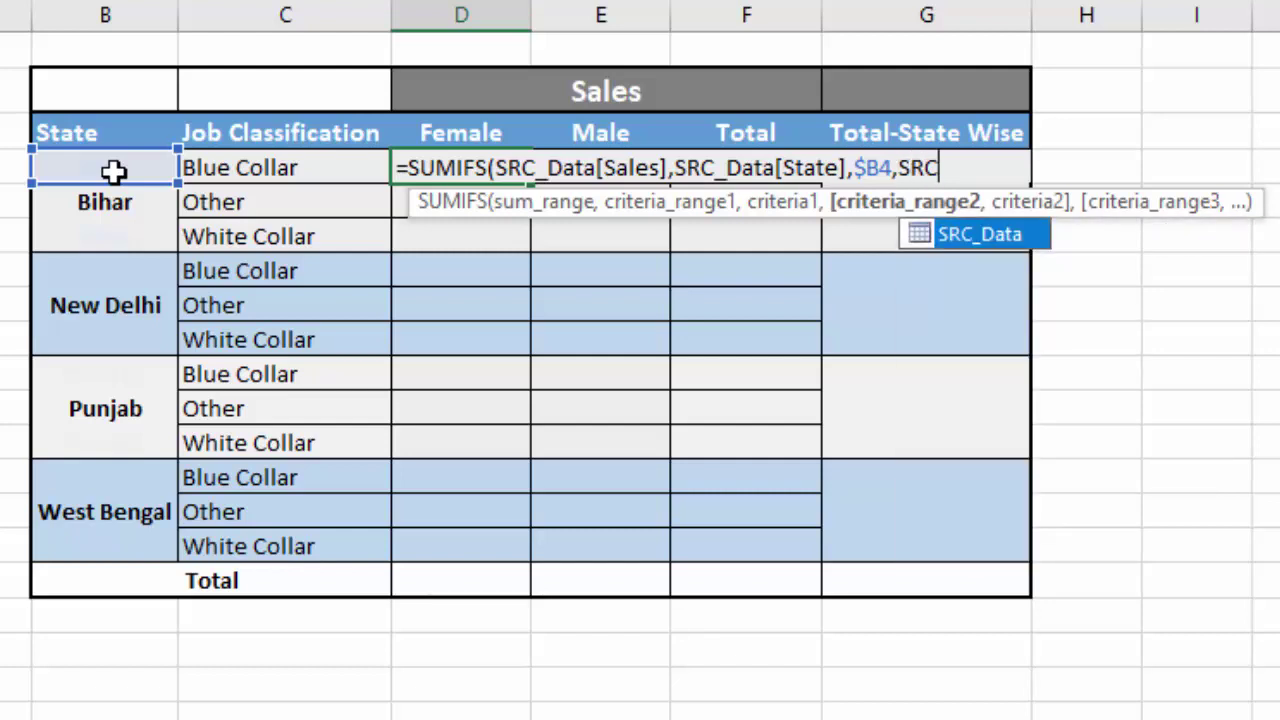
key(Tab)
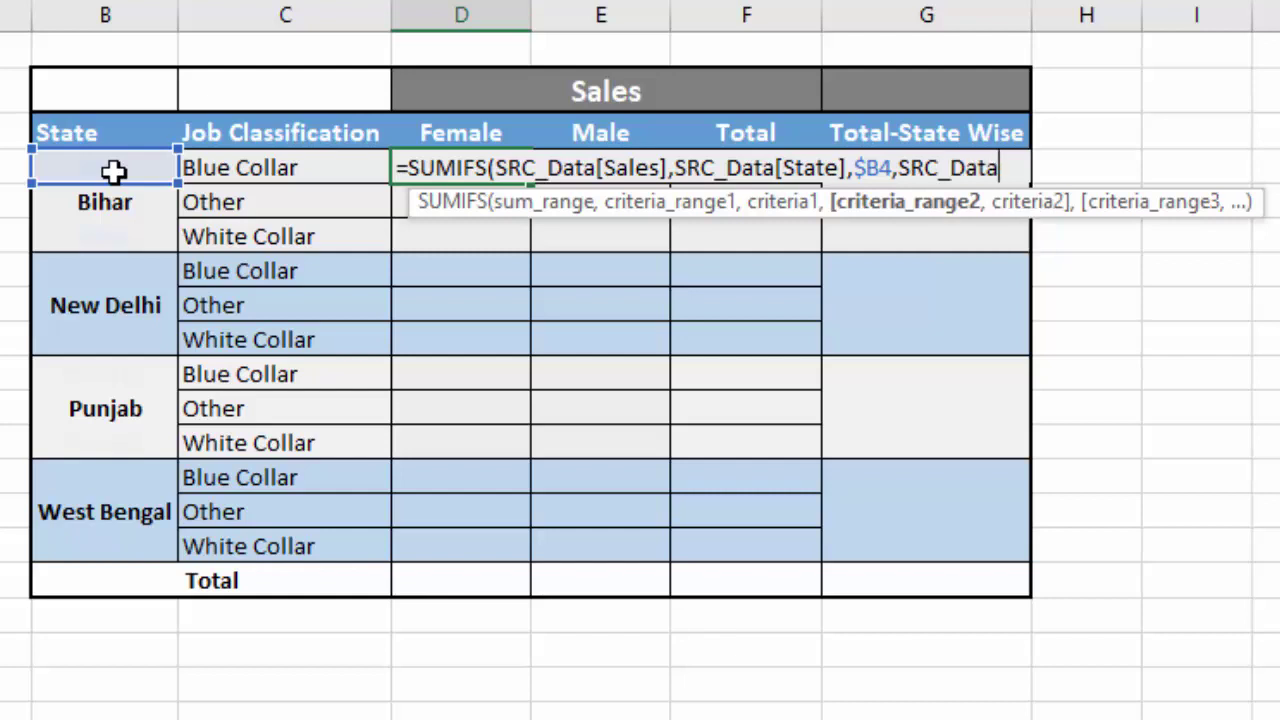
text([)
key(BackSpace)
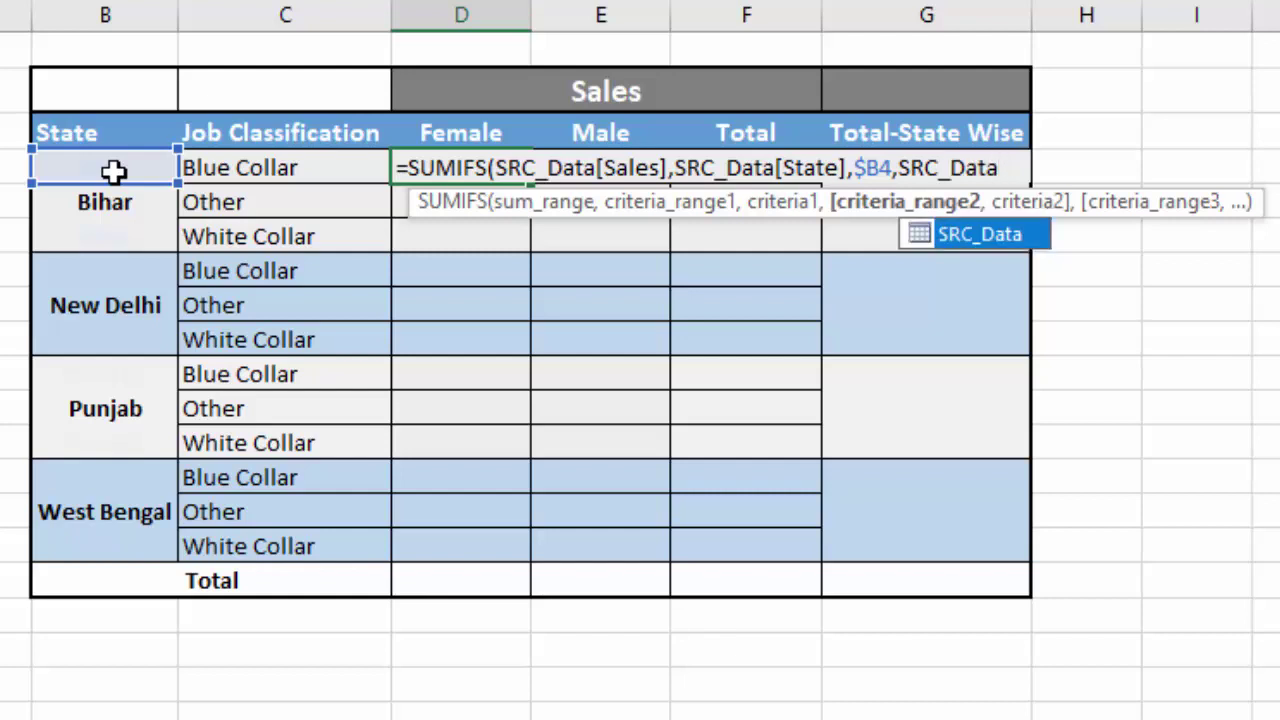
text([)
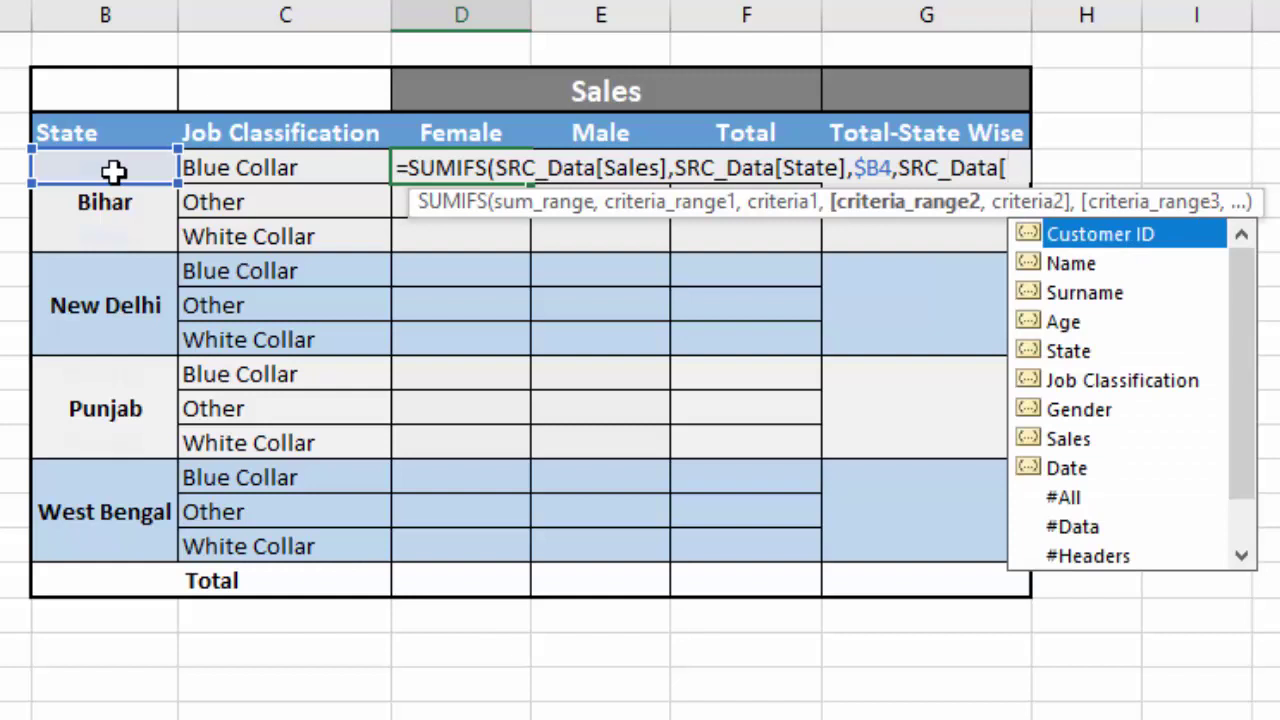
click(1112, 384)
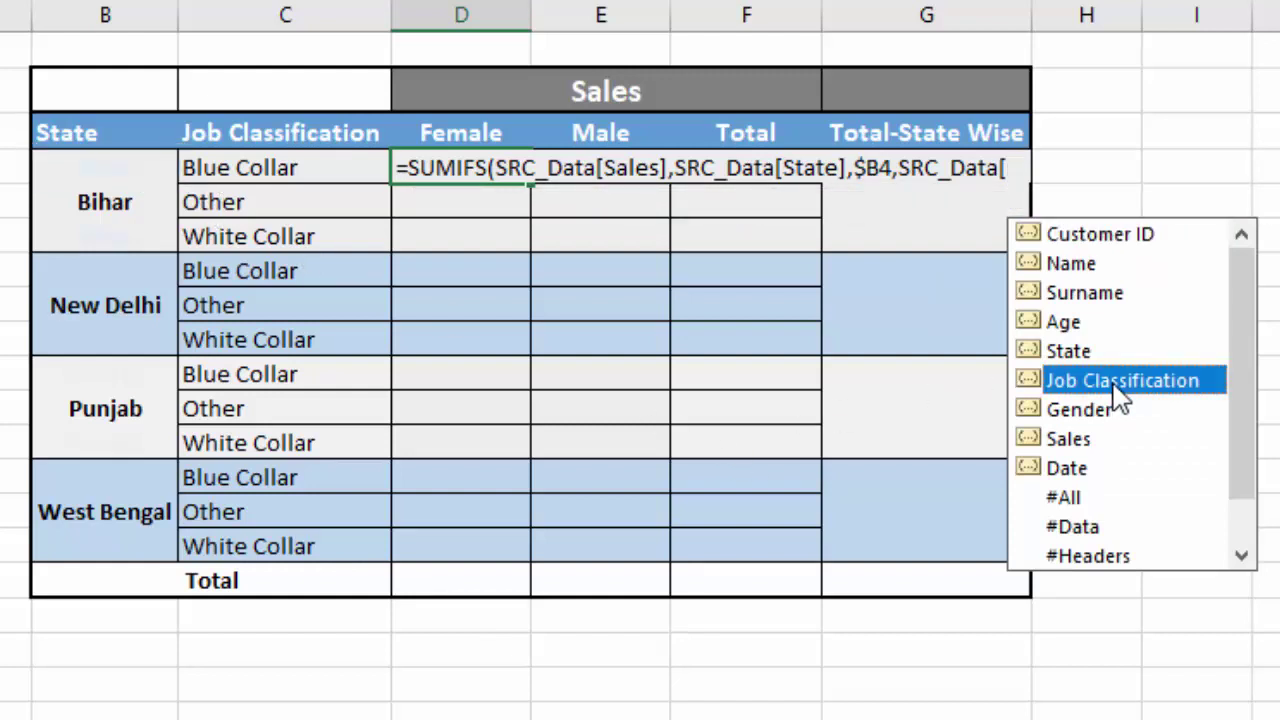
double_click(1114, 385)
text(])
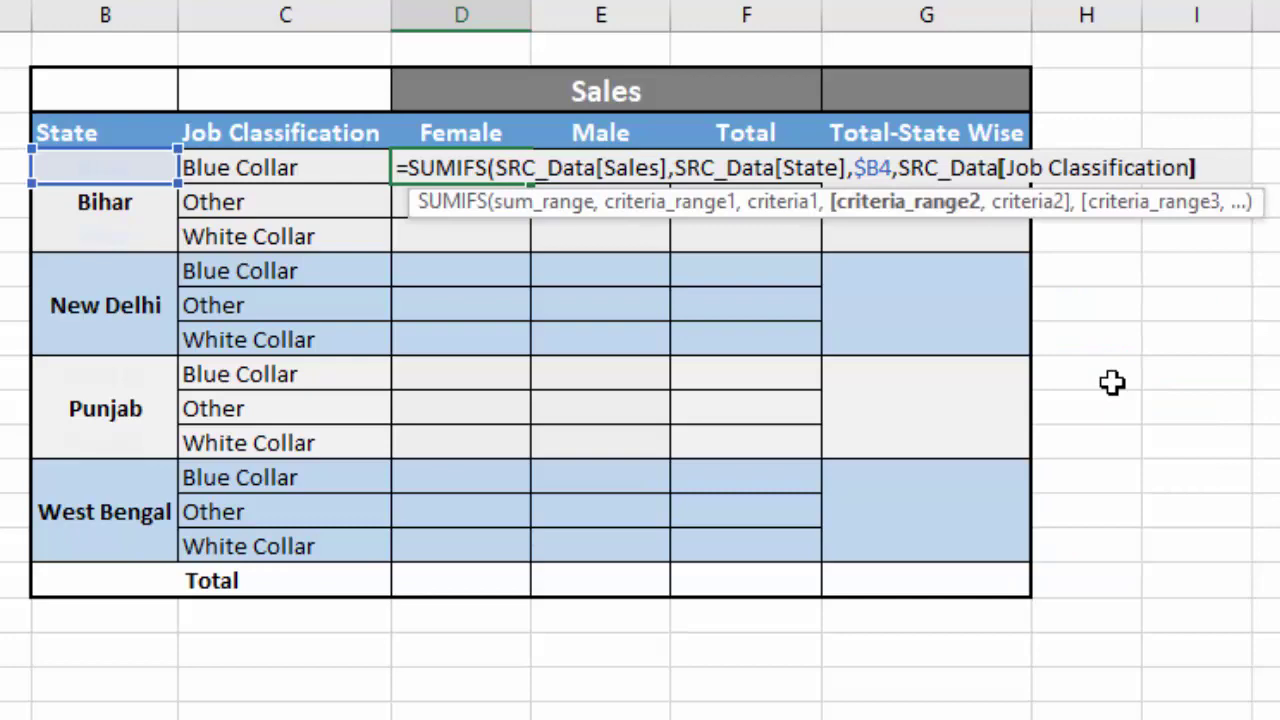
text(,)
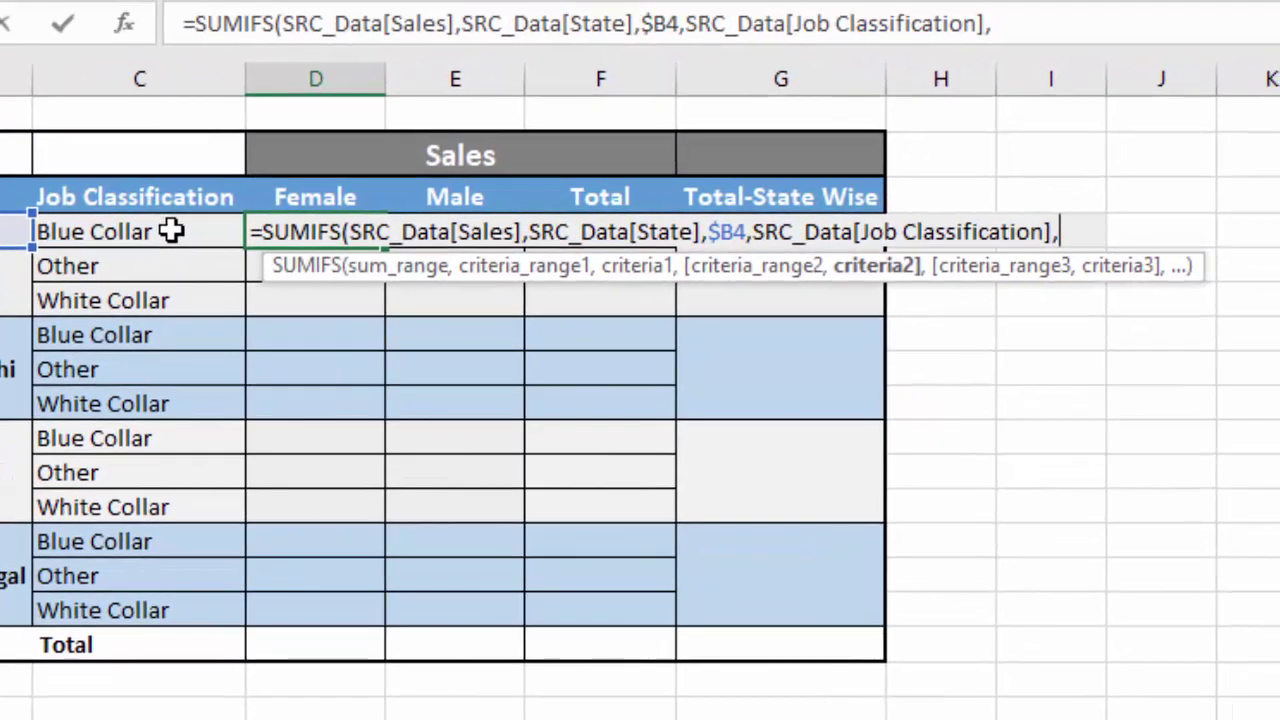
click(172, 231)
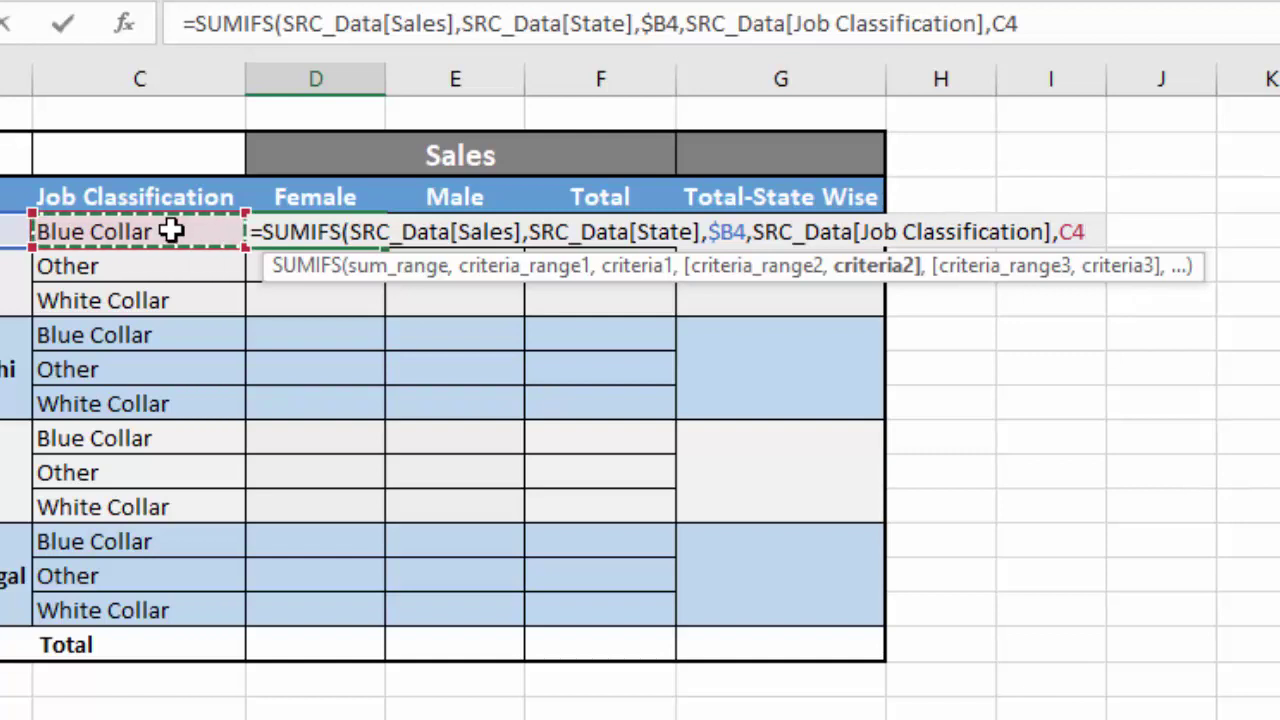
key(F4)
key(F4)
key(F4)
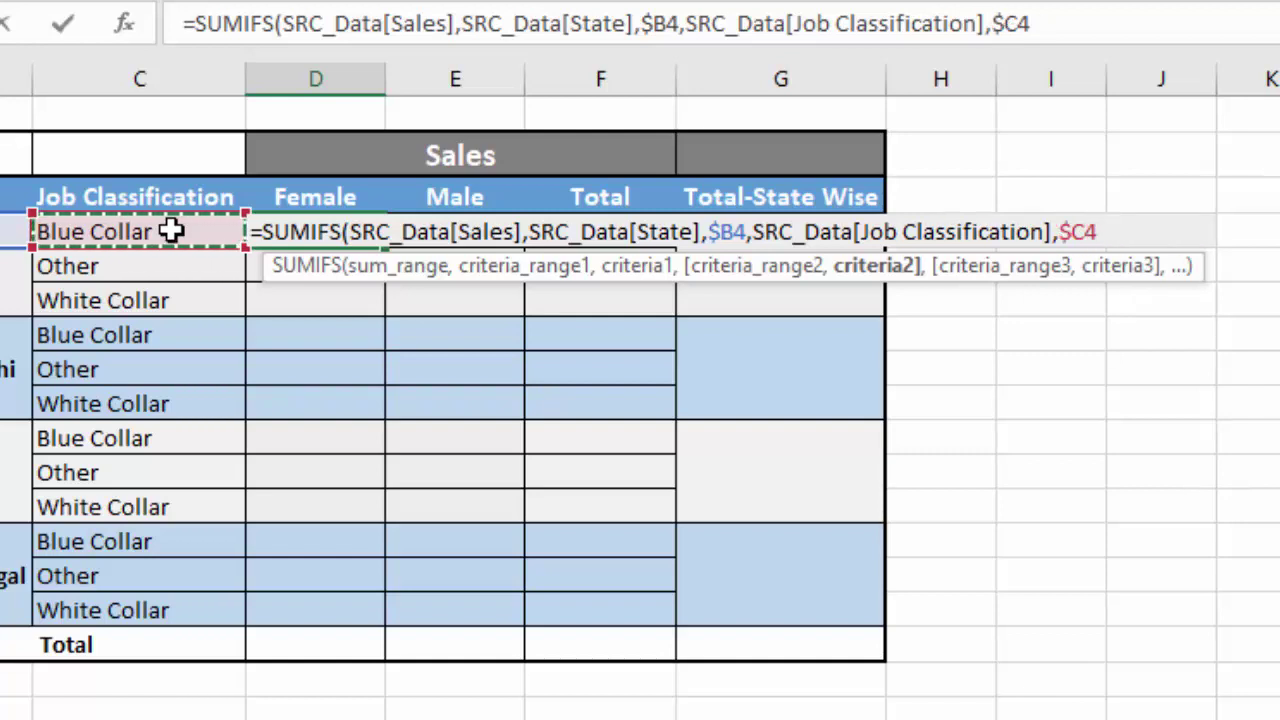
text(,)
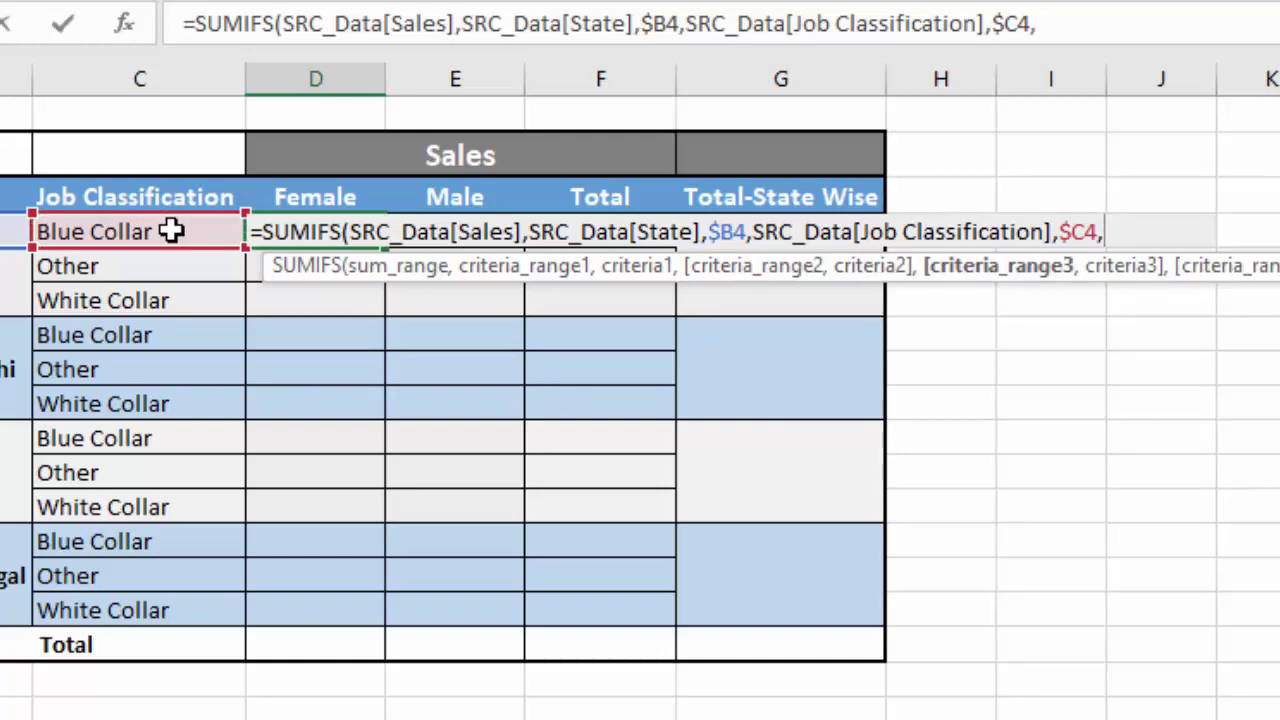
text(SR)
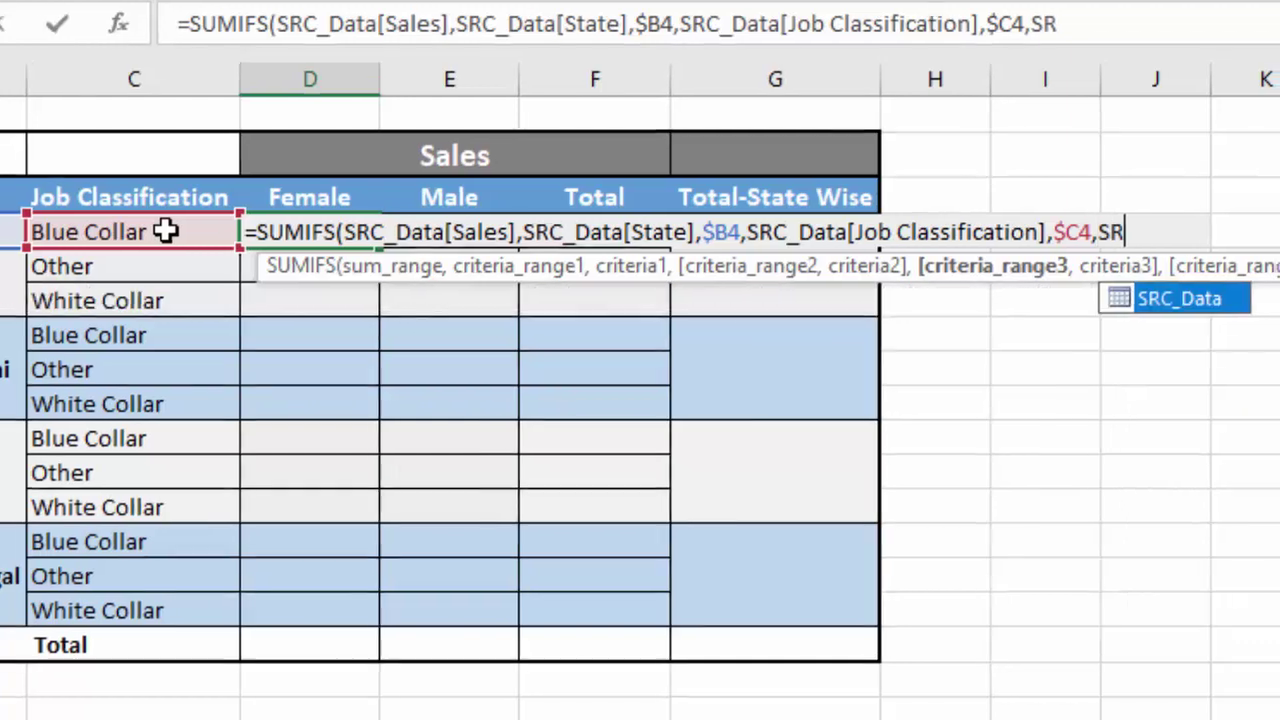
Add SRC_Data[Gender] as the third criteria range, matched against the row-locked Female header D$3
key(Tab)
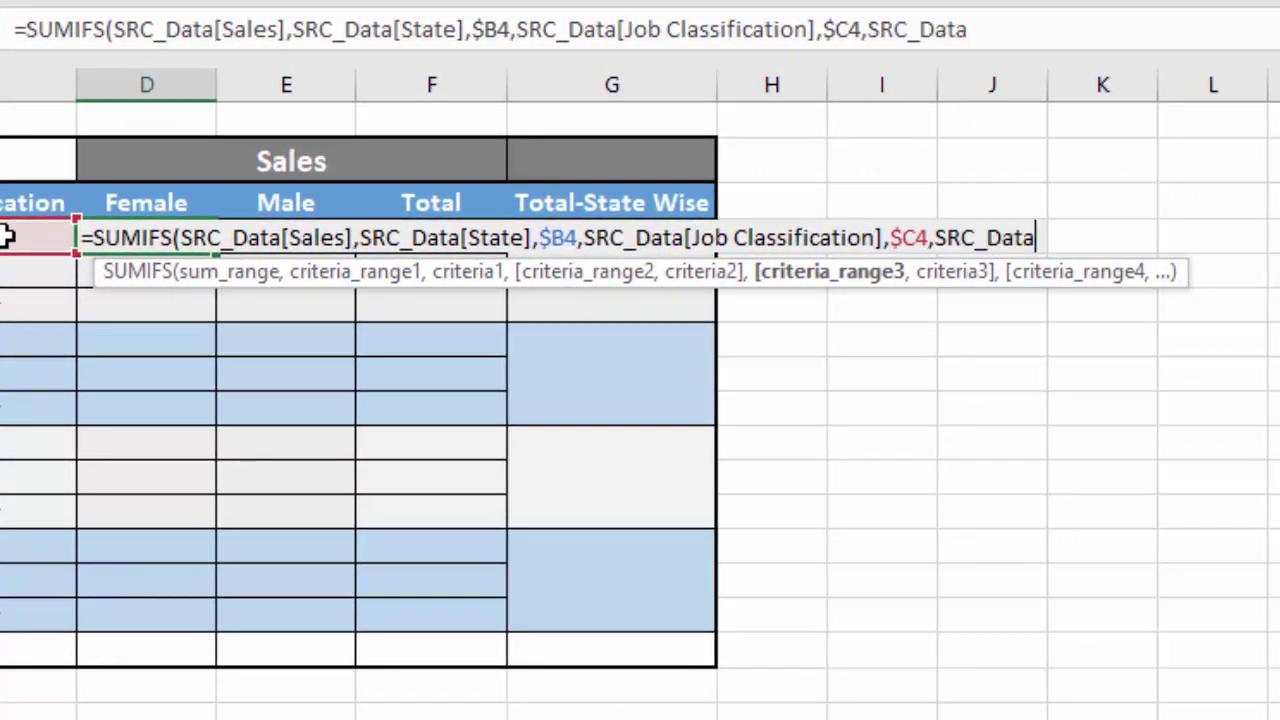
text([)
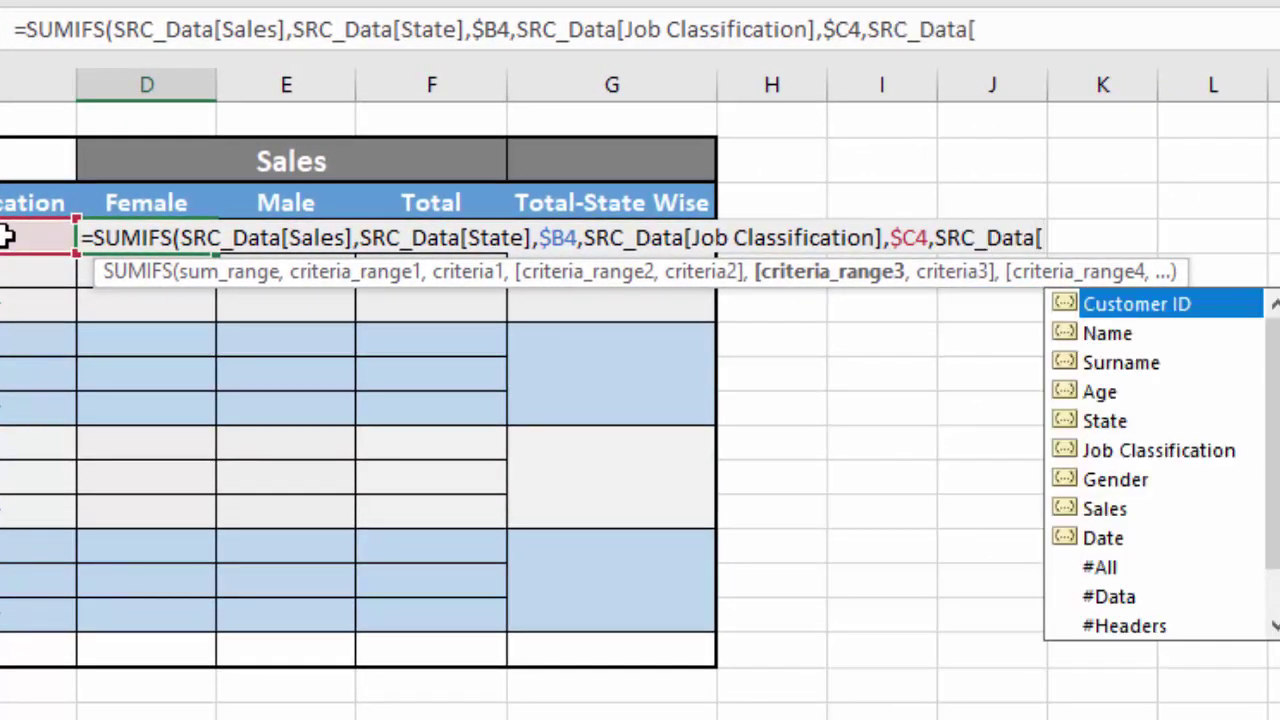
key(Down)
key(Down)
key(Down)
key(Down)
key(Down)
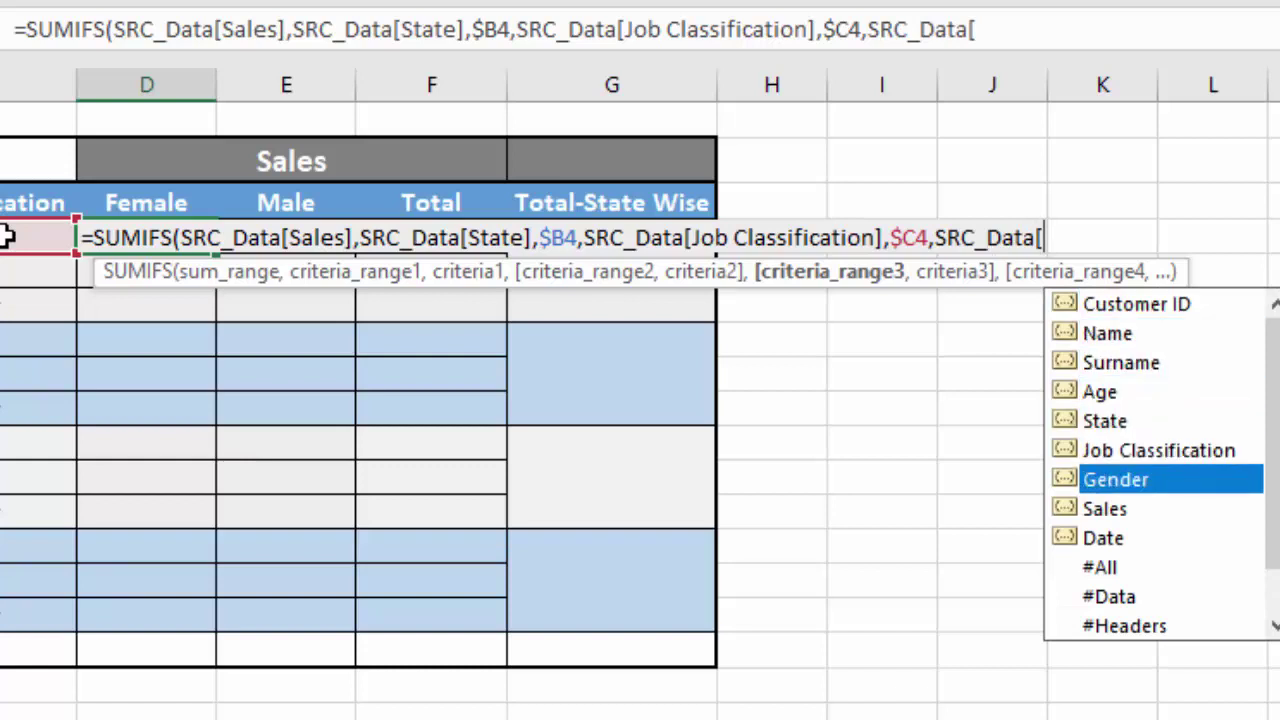
key(Down)
key(Down)
key(Up)
key(Up)
key(Tab)
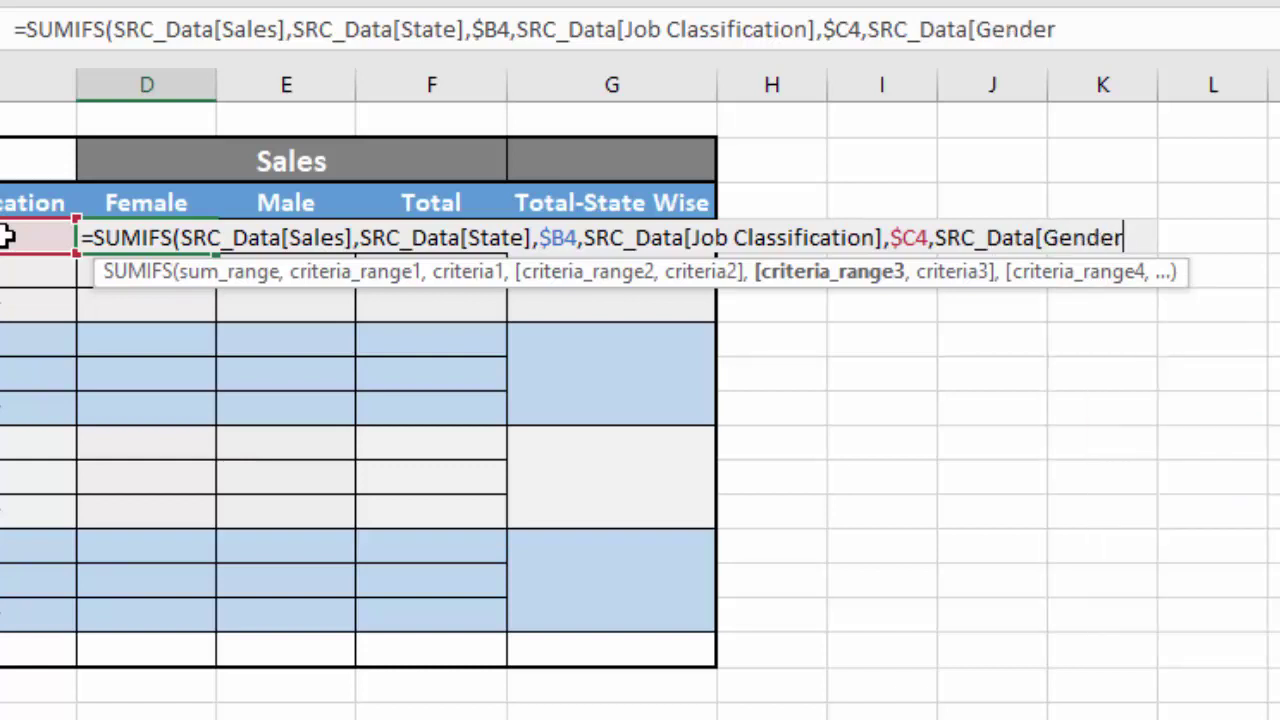
text(])
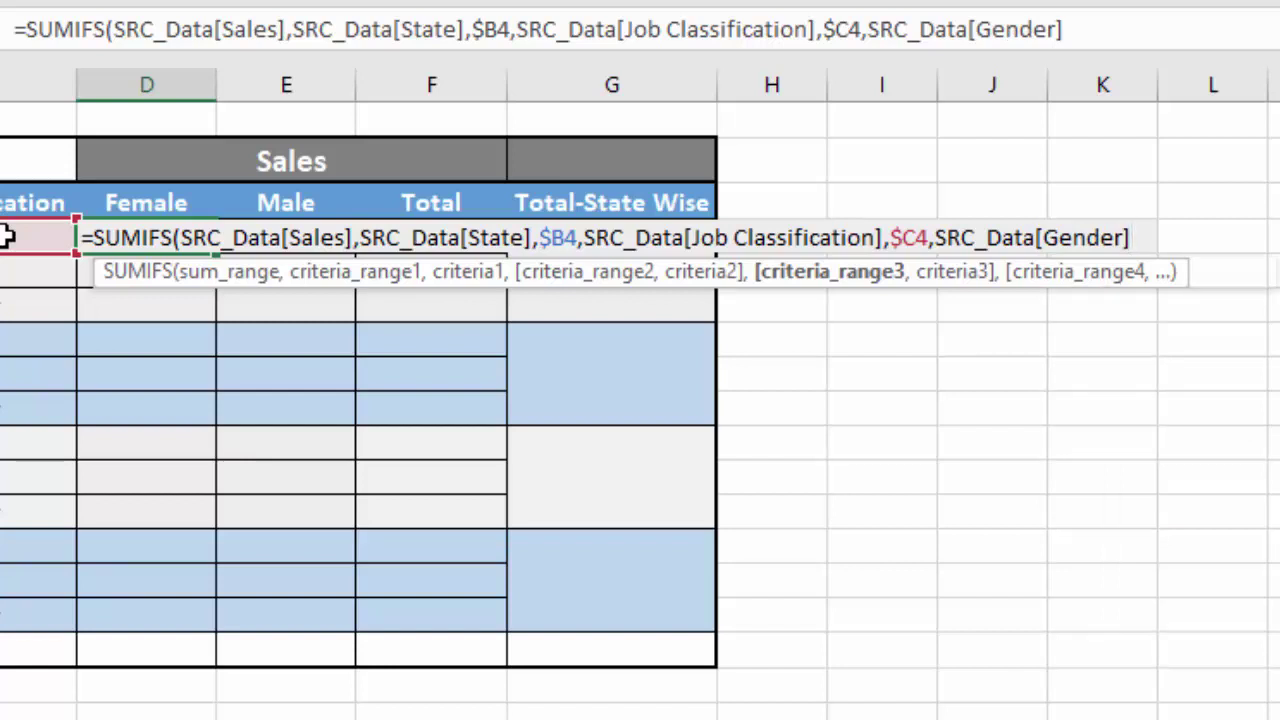
text(,)
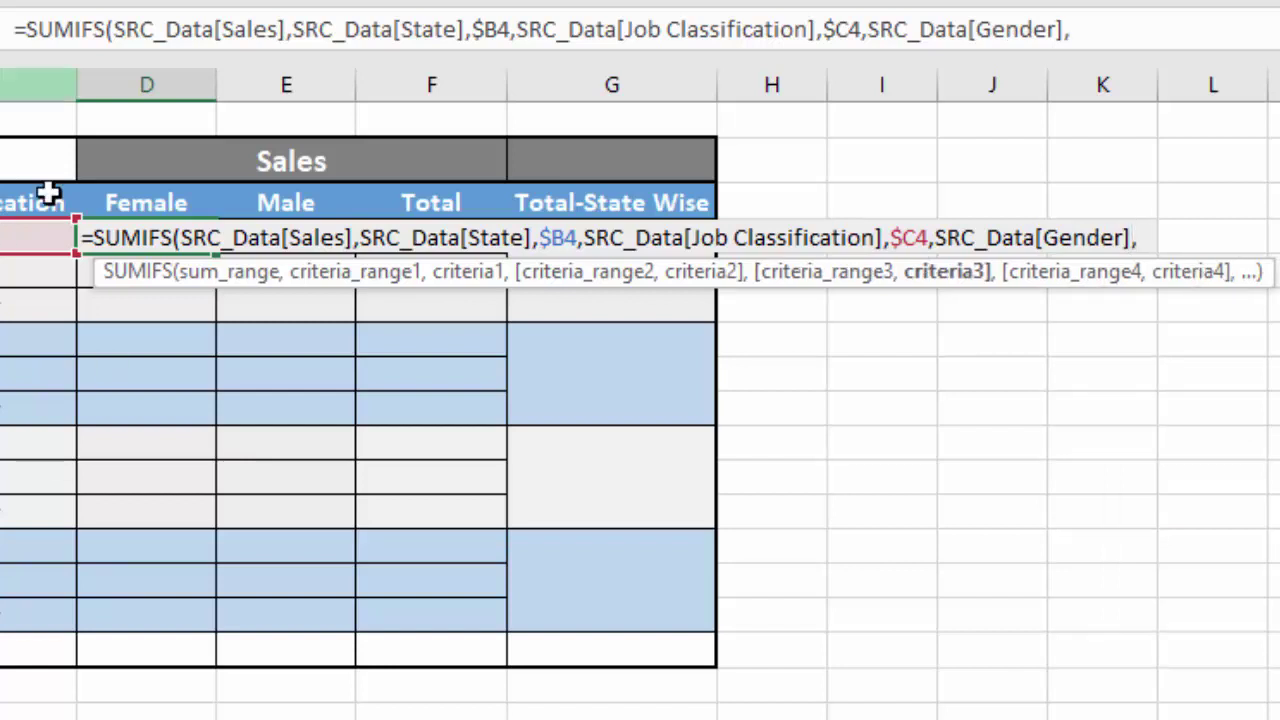
click(133, 203)
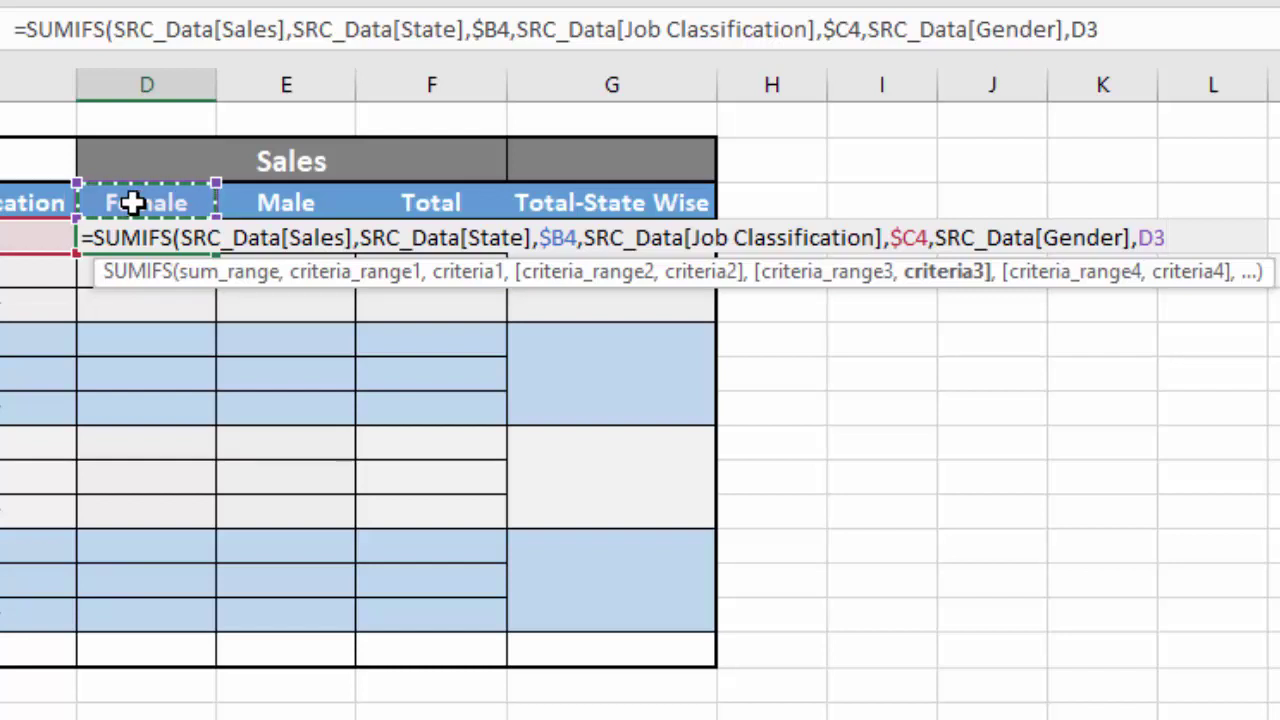
key(F4)
key(F4)
text($3,)
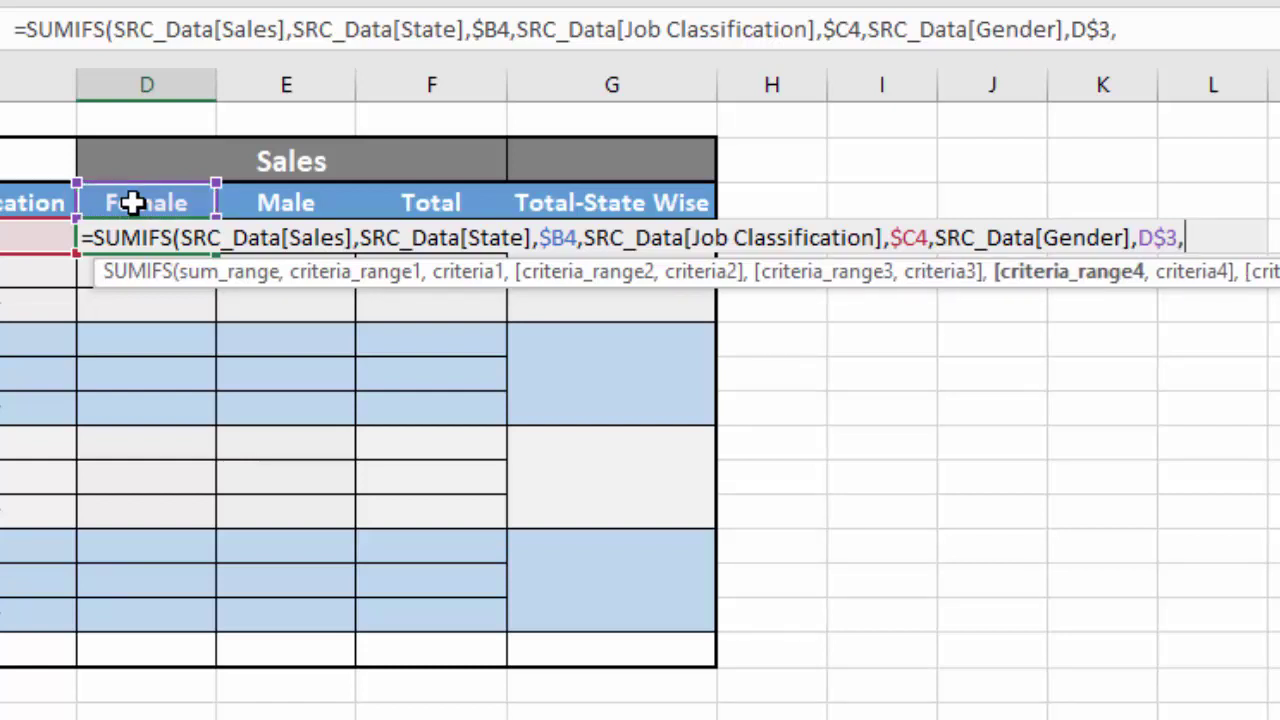
key(BackSpace)
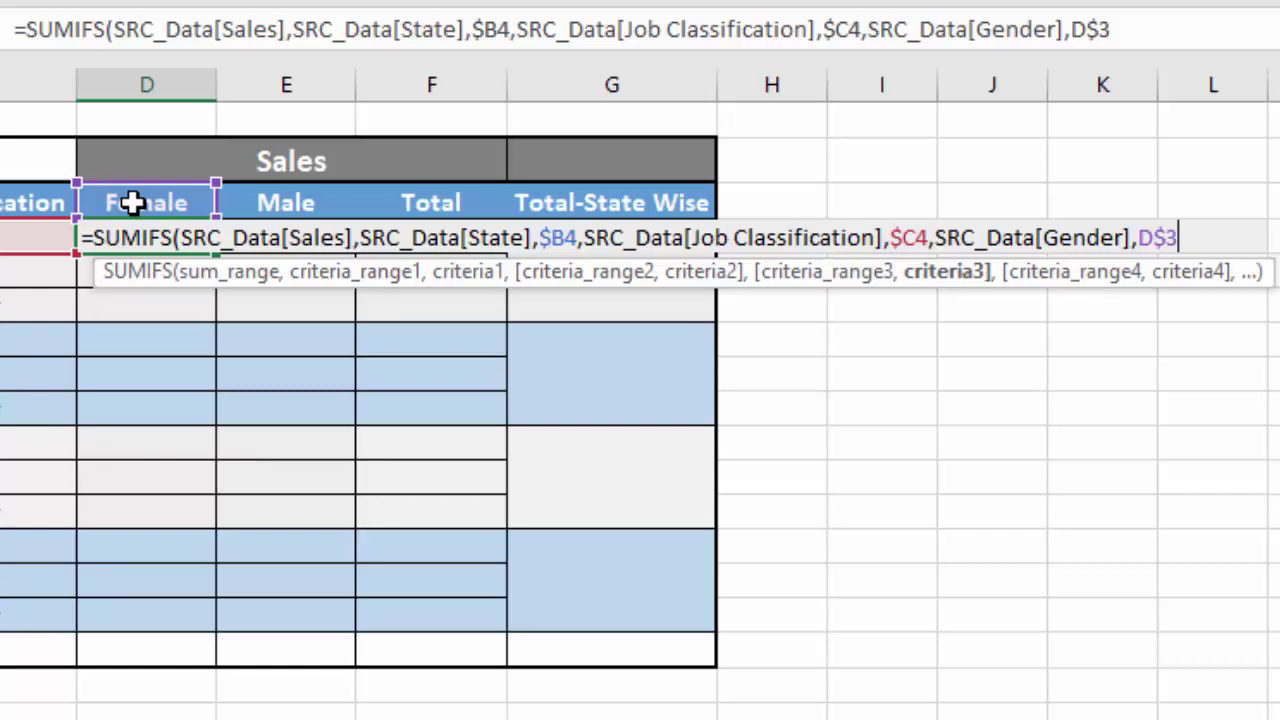
Close and enter the D4 formula, then copy it into E4 for Male sales
text())
key(Return)
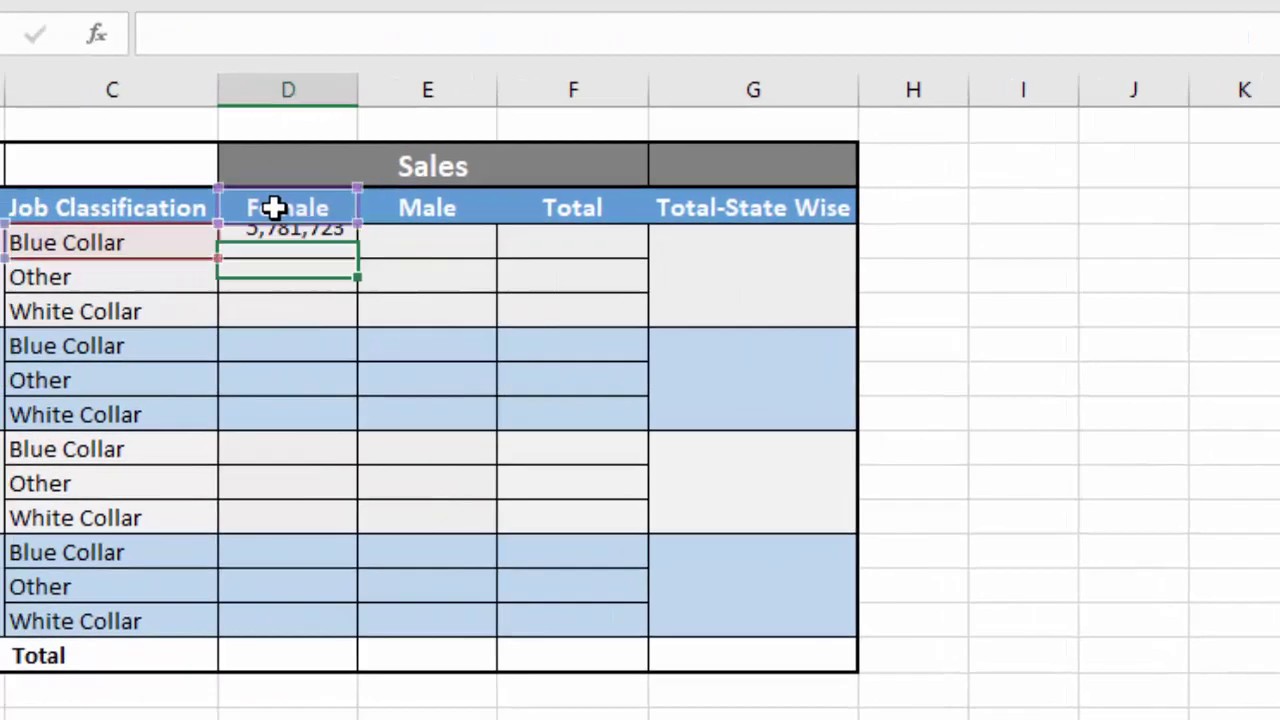
key(Up)
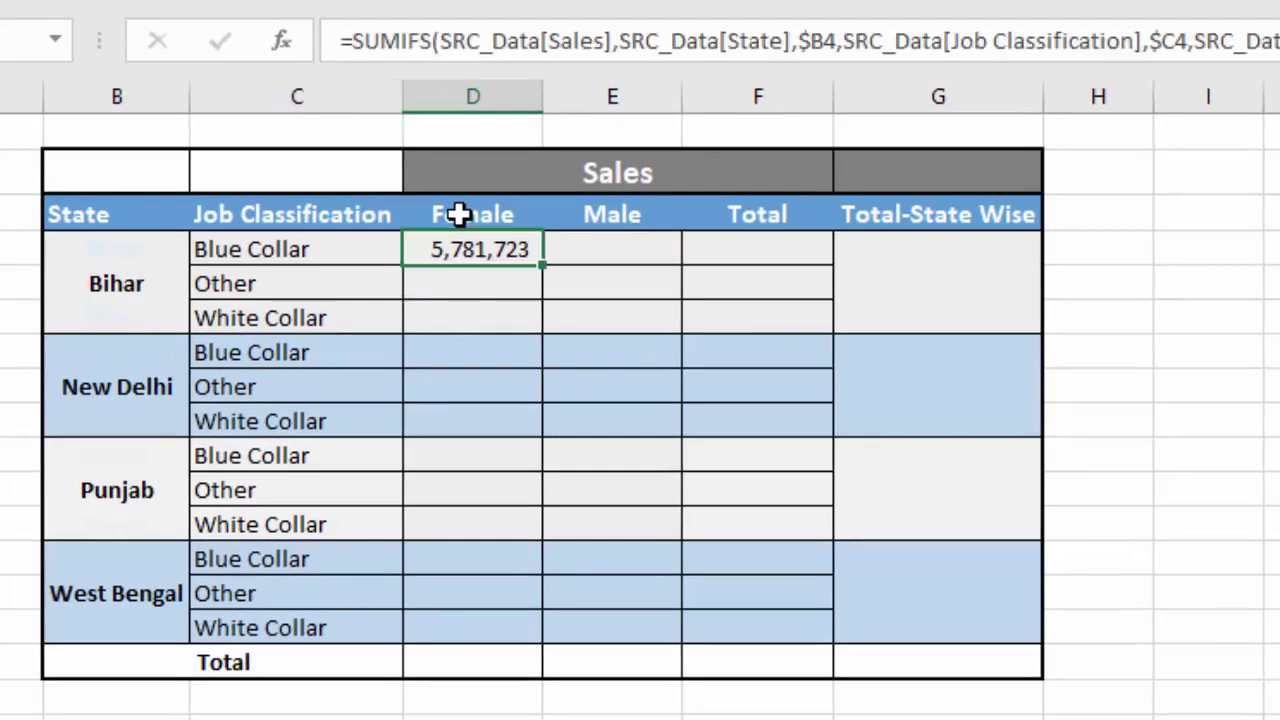
key(ctrl+c)
key(Right)
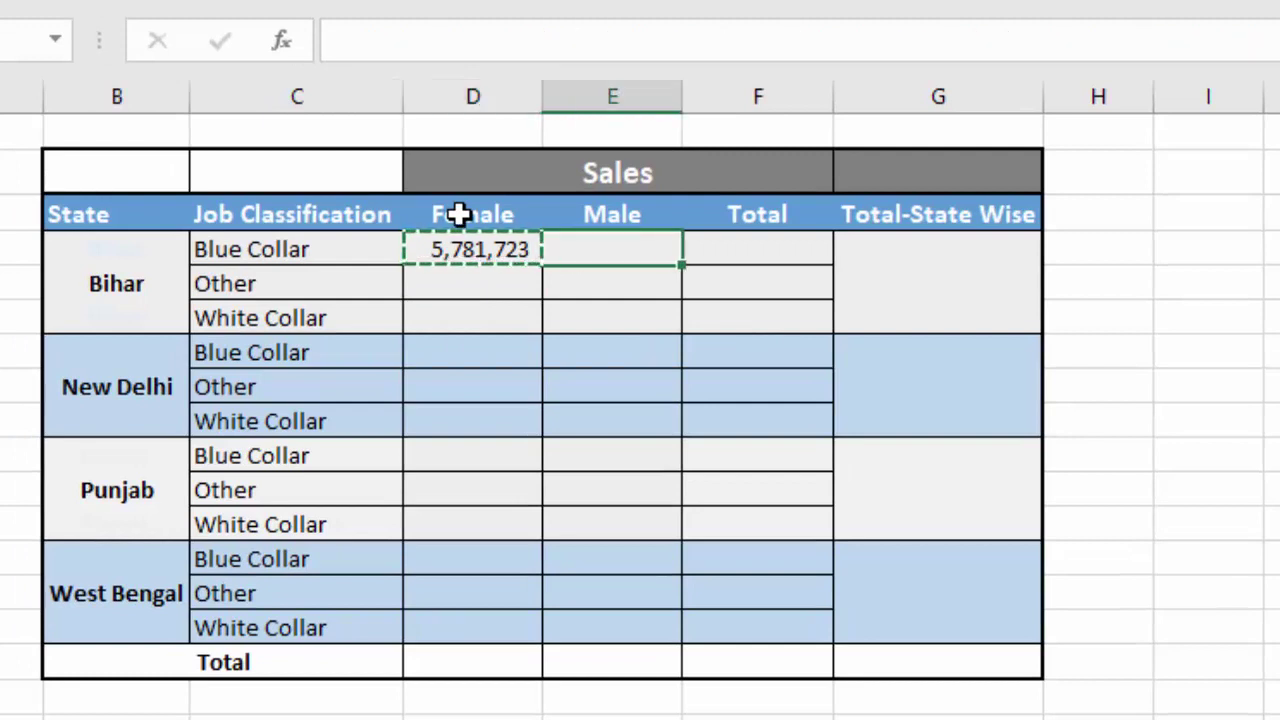
key(Return)
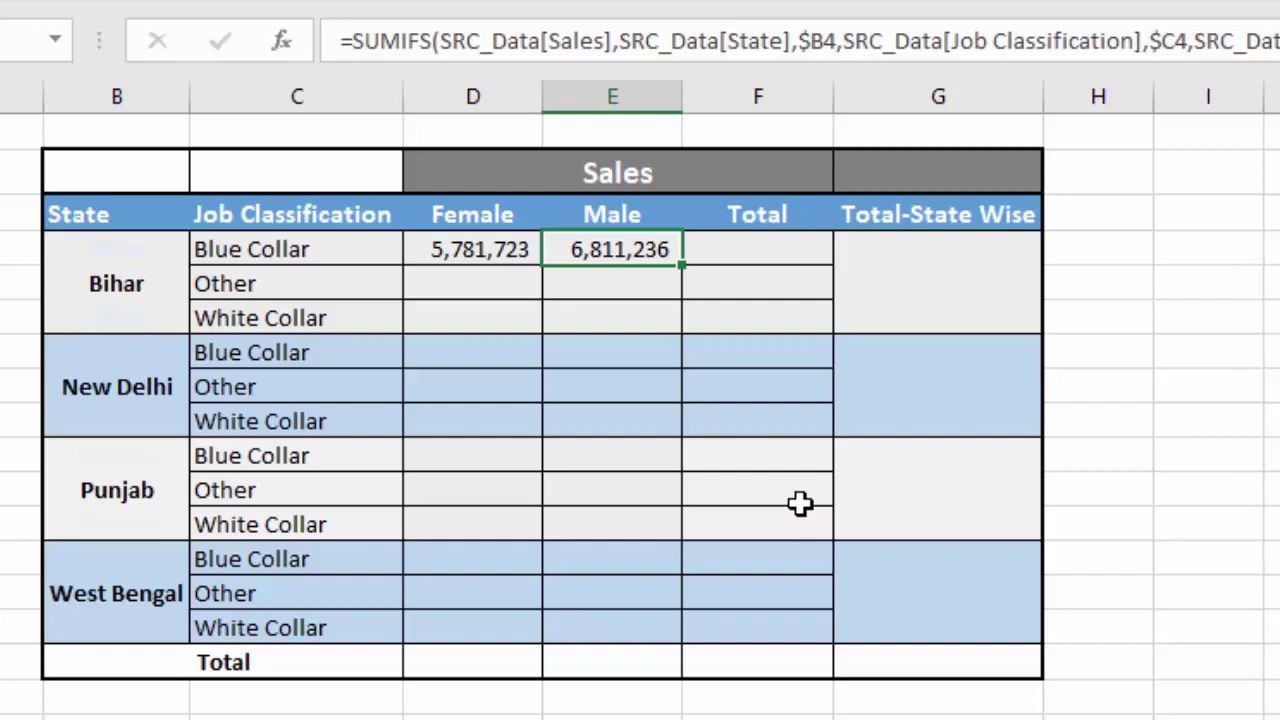
key(F2)
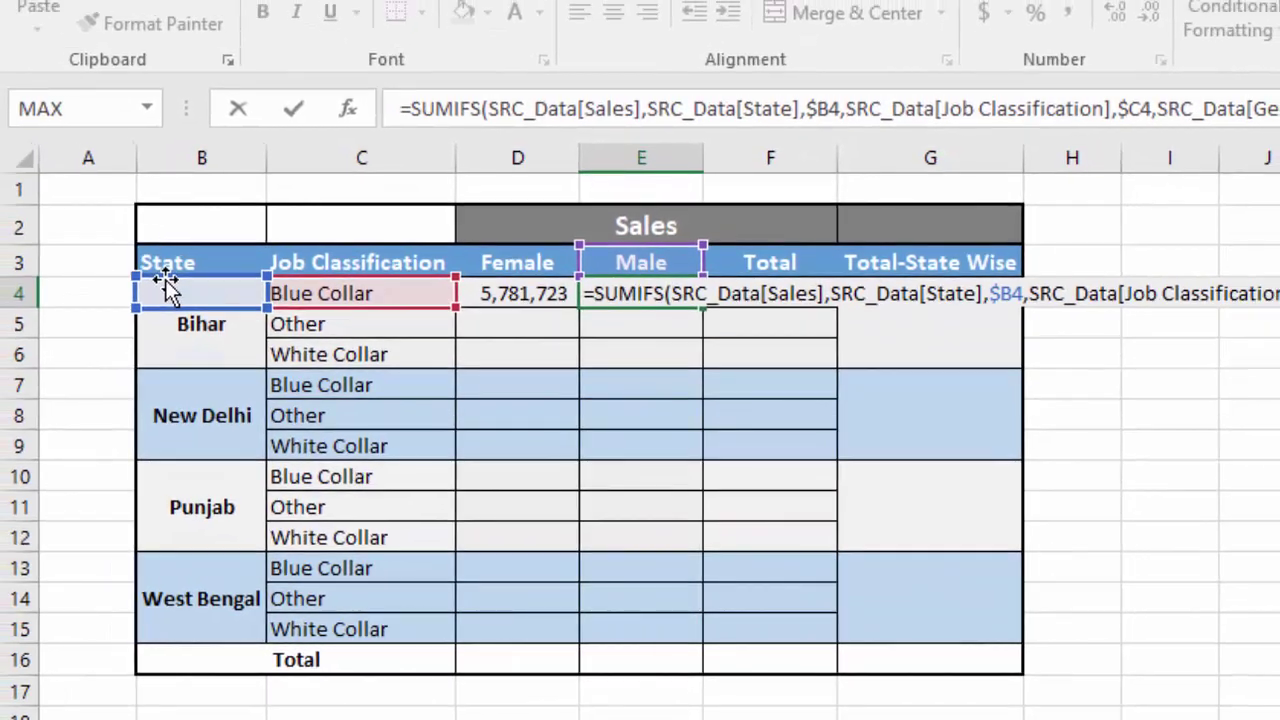
key(ctrl+Return)
key(Left)
Fill the D4:E4 formulas down into D5:E5 and verify their references
key(shift+Down)
key(shift+Right)
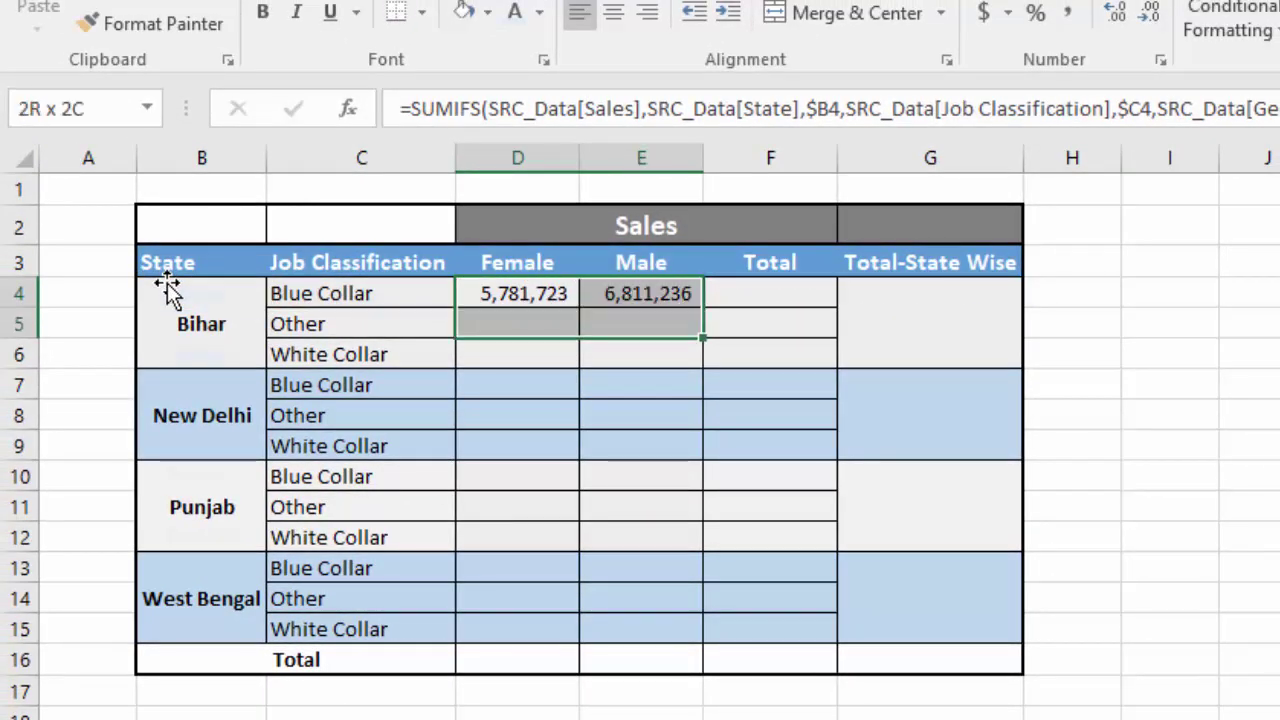
click(165, 288)
key(Up)
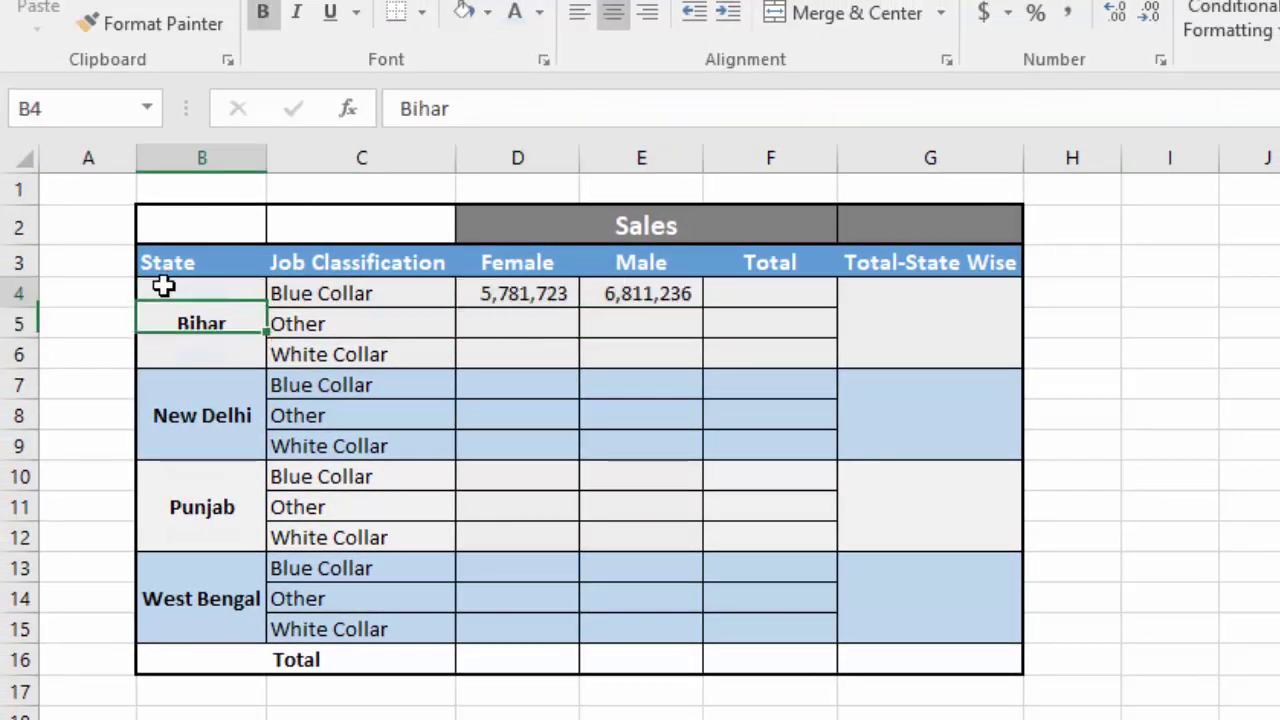
key(Right)
key(Right)
key(shift+Down)
key(shift+Right)
key(ctrl+d)
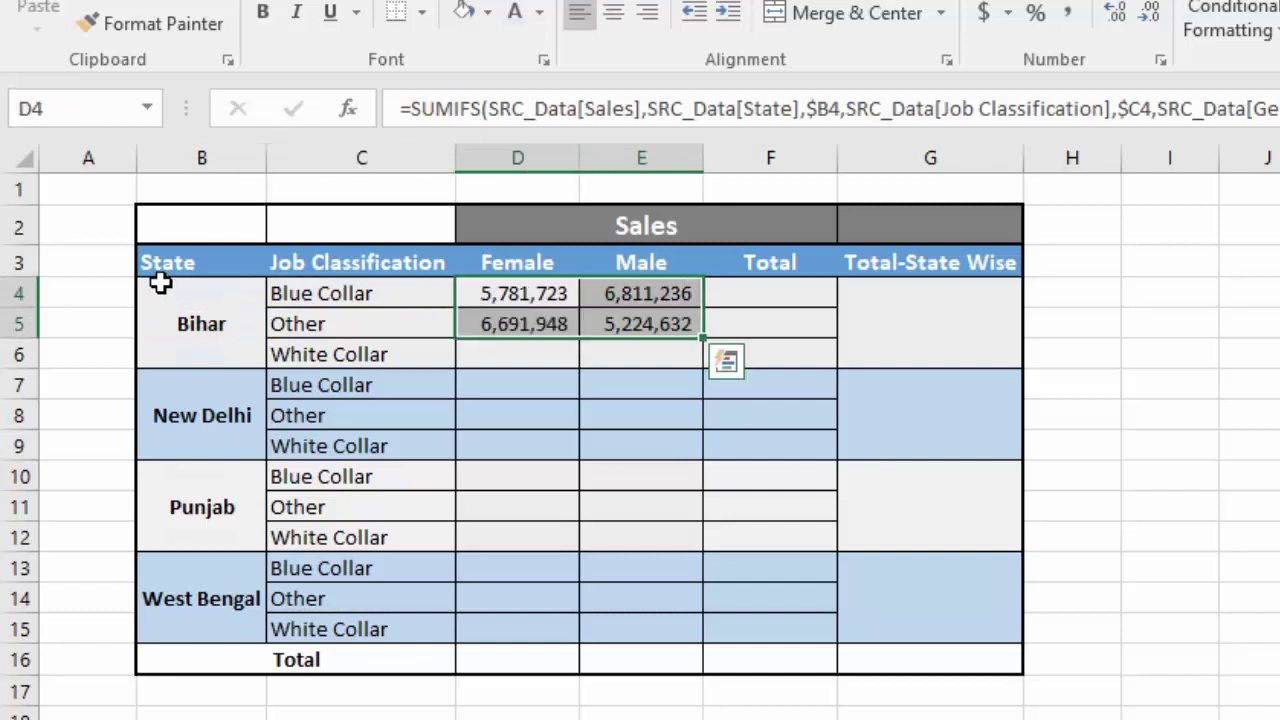
key(Down)
key(F2)
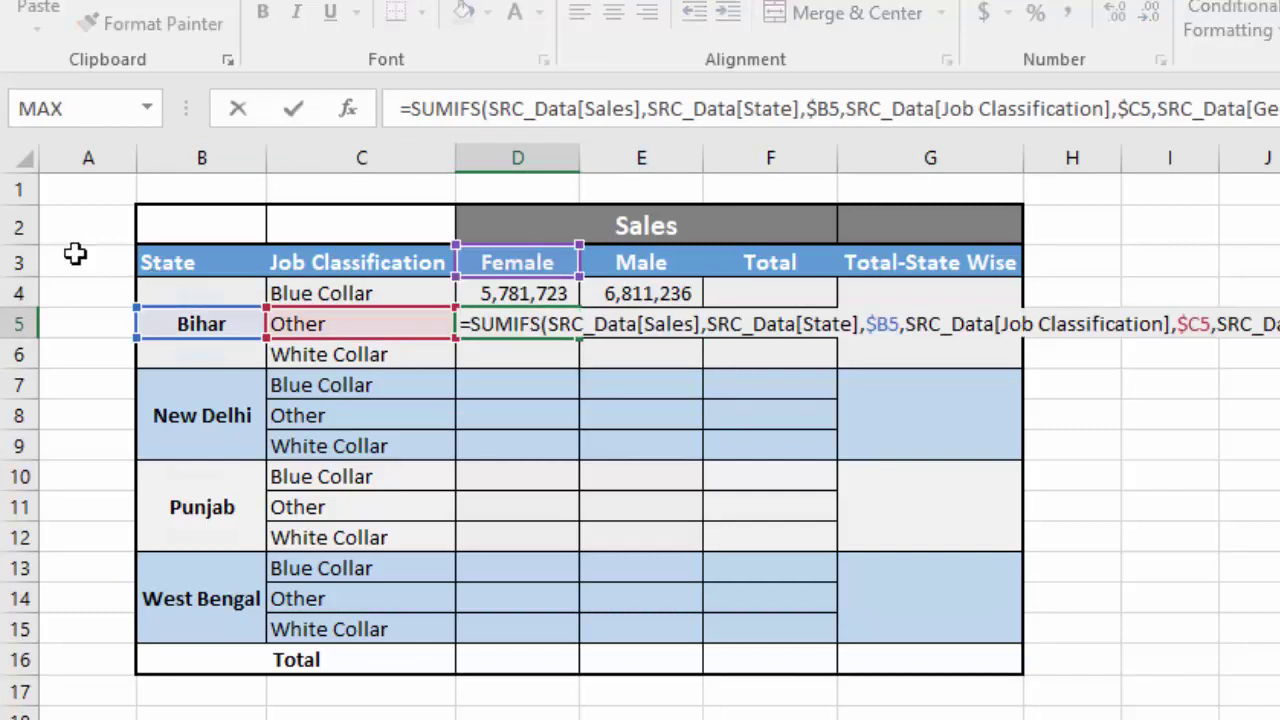
drag(215, 340, 222, 342)
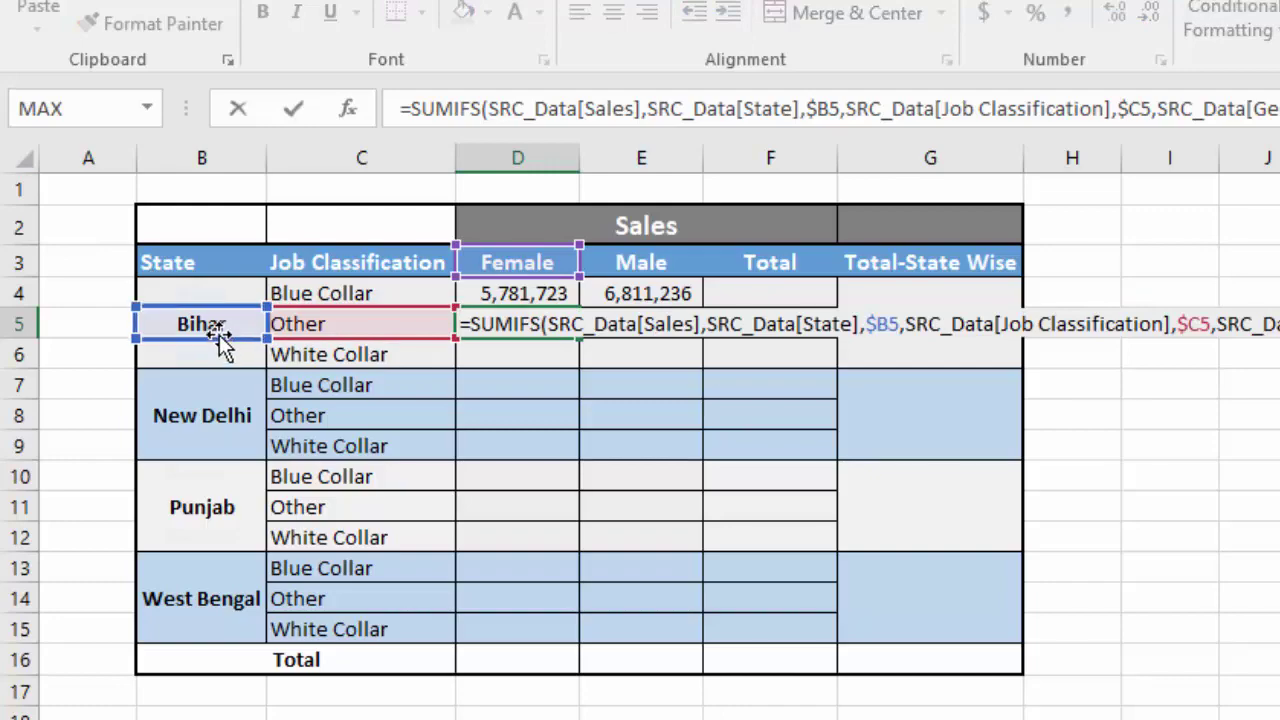
key(ctrl+Return)
key(Right)
key(F2)
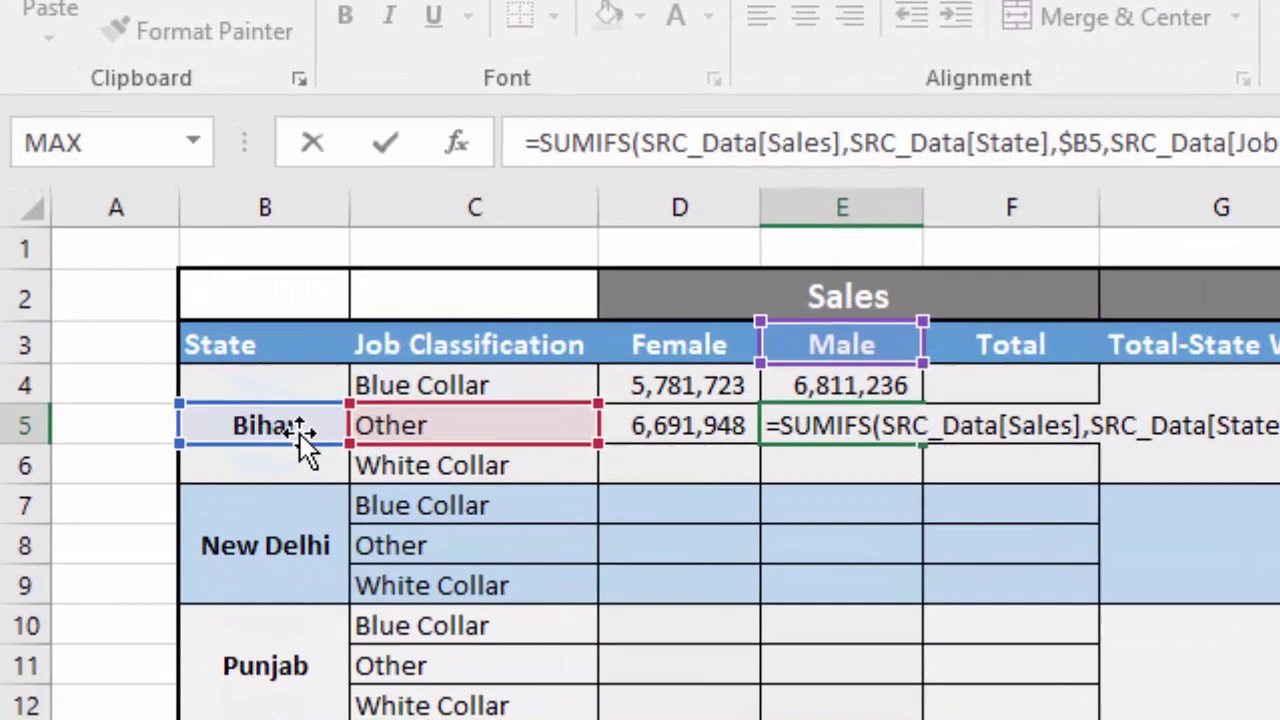
key(ctrl+Return)
Undo a trial fill through row 15 and copy the D5:E5 formulas instead
key(shift+Left)
key(shift+Down)
key(shift+Down)
key(shift+Down)
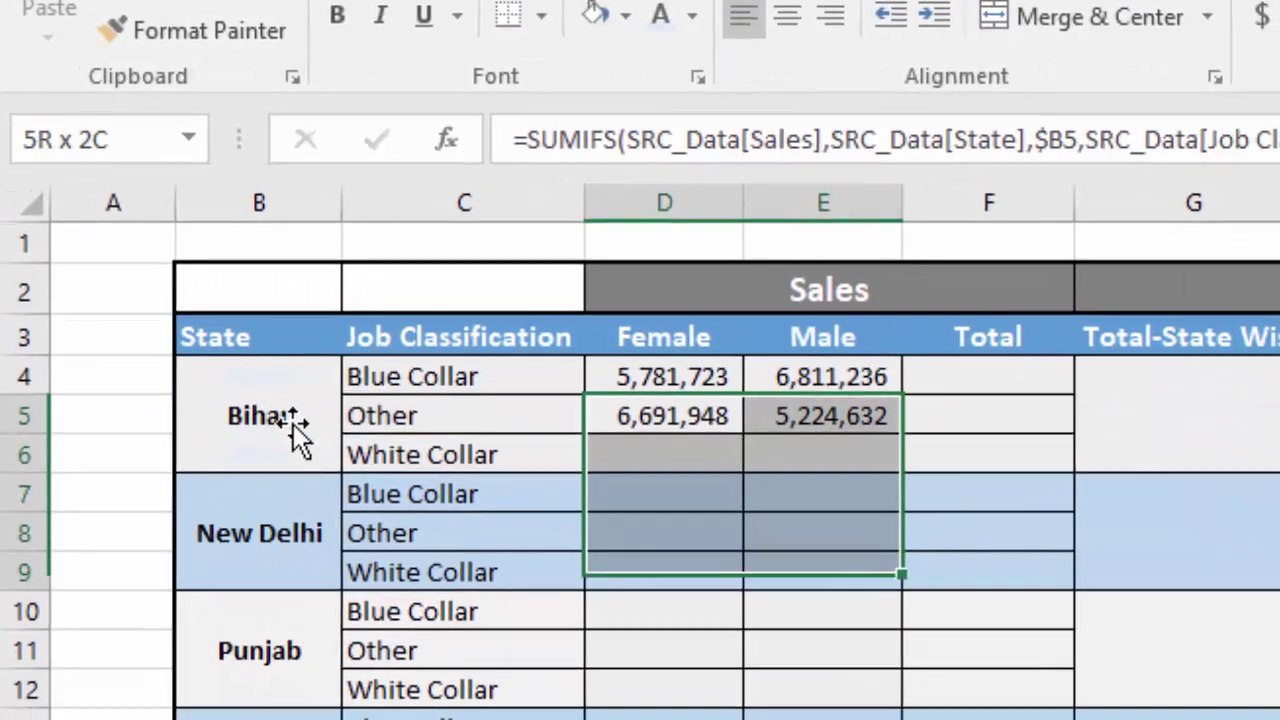
key(shift+Down)
key(shift+Down)
key(shift+Down)
key(shift+Down)
key(shift+Down)
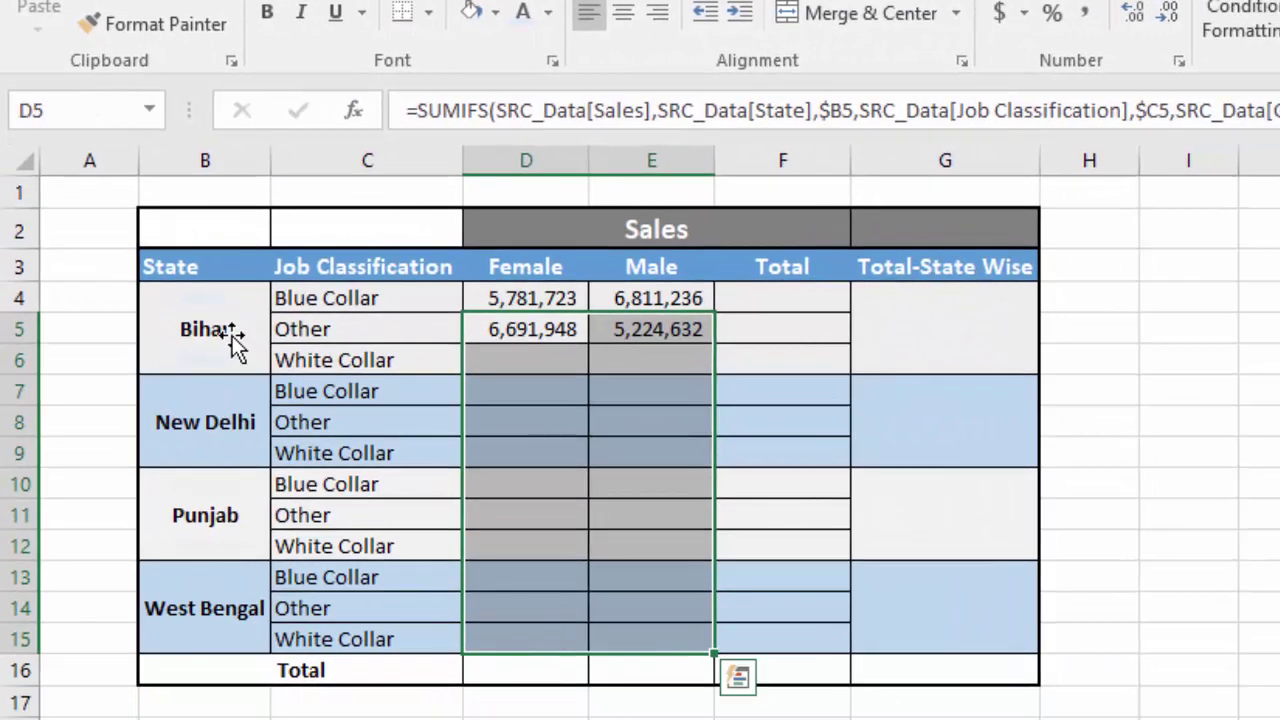
key(ctrl+d)
key(Down)
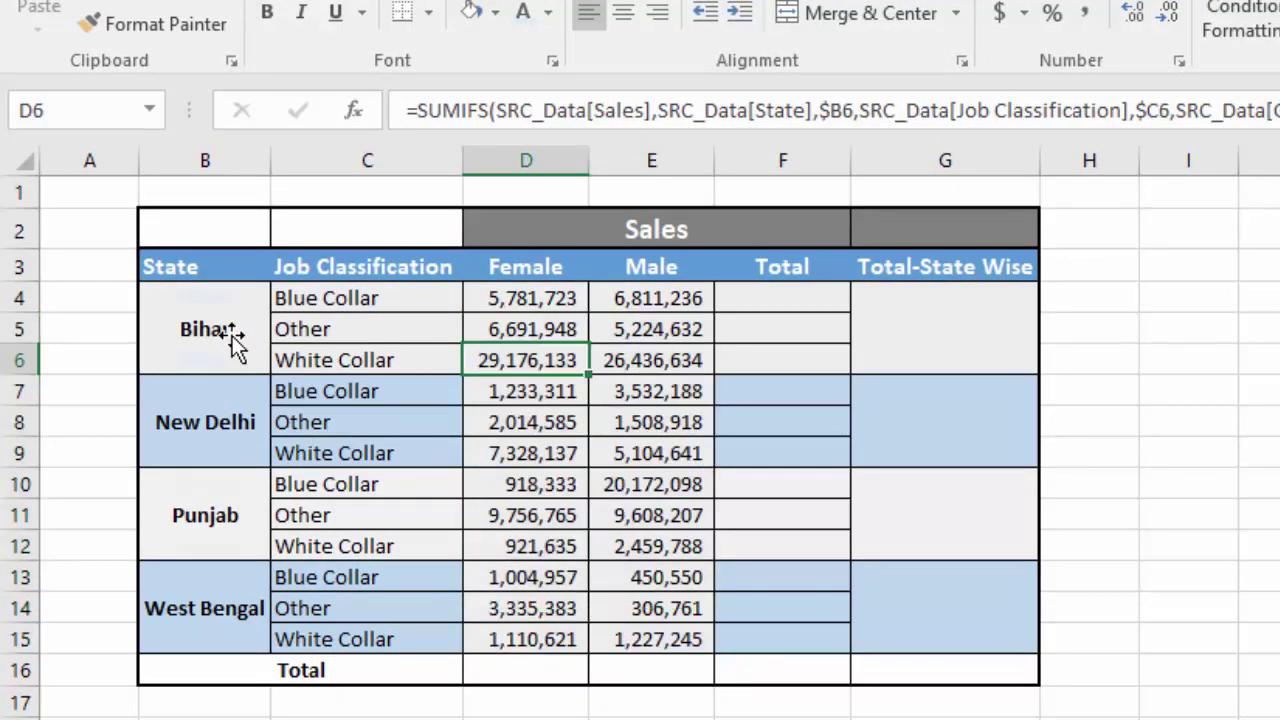
key(Down)
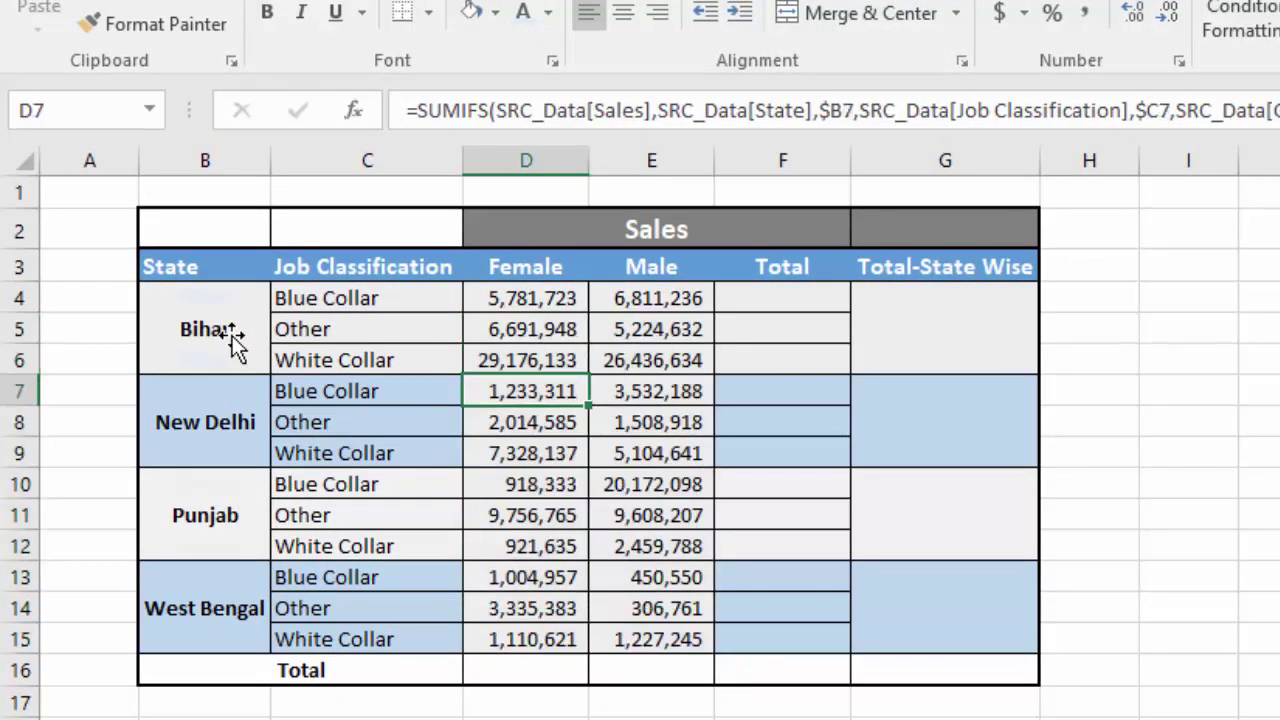
key(ctrl+z)
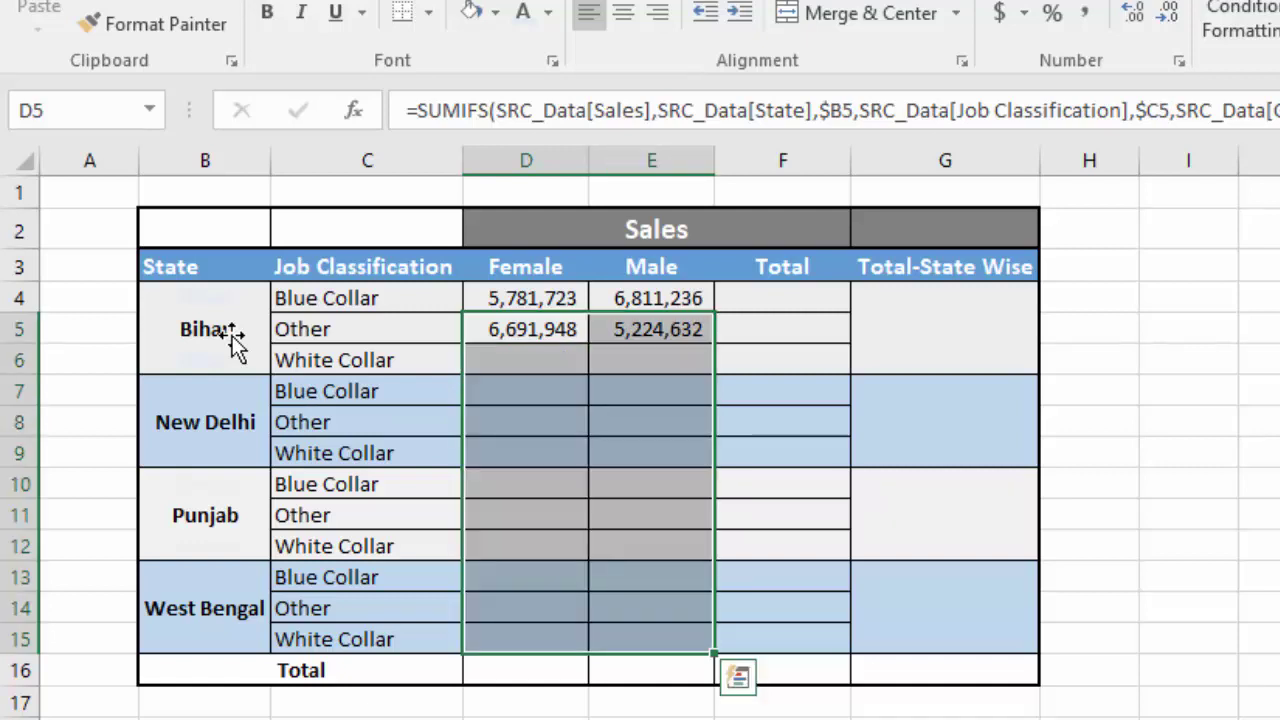
key(ctrl+shift+Up)
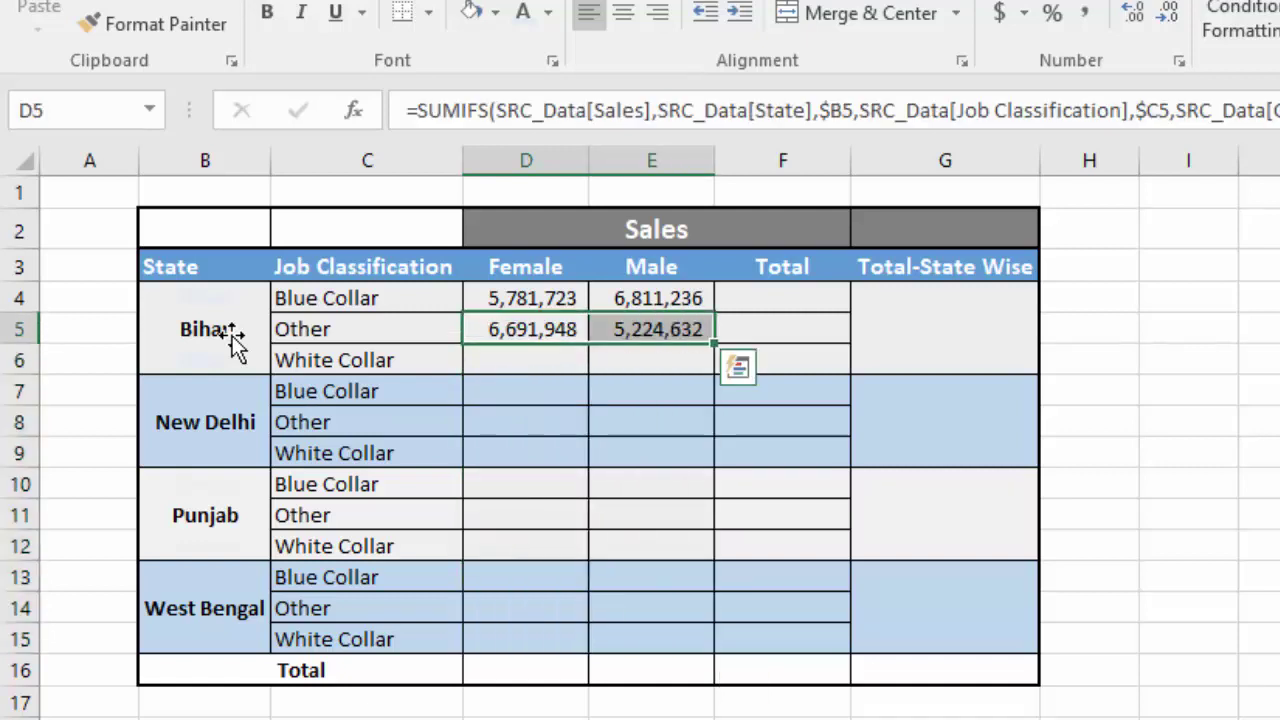
key(ctrl+c)
key(Down)
Paste only the formulas into D6:E15 and check the references down the Female column
key(shift+Right)
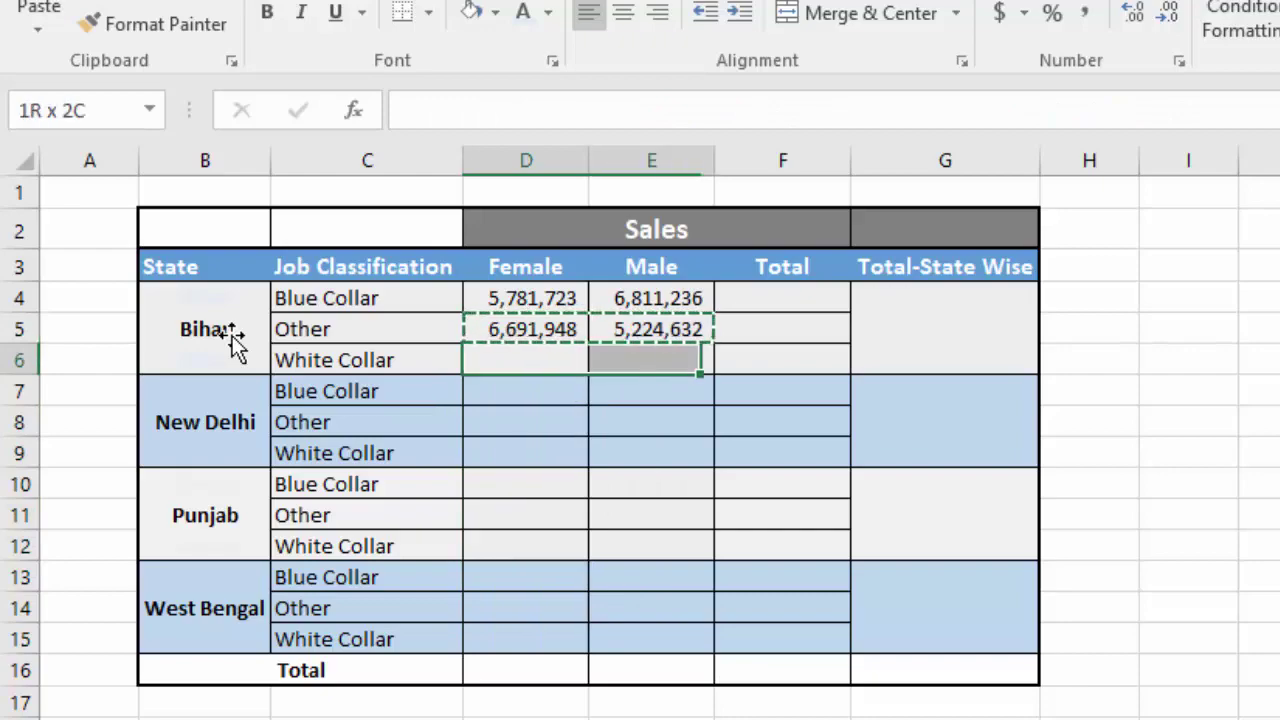
key(shift+Down)
key(shift+Down)
key(shift+Down)
key(shift+Down)
key(shift+Down)
key(shift+Down)
key(shift+Down)
key(shift+Down)
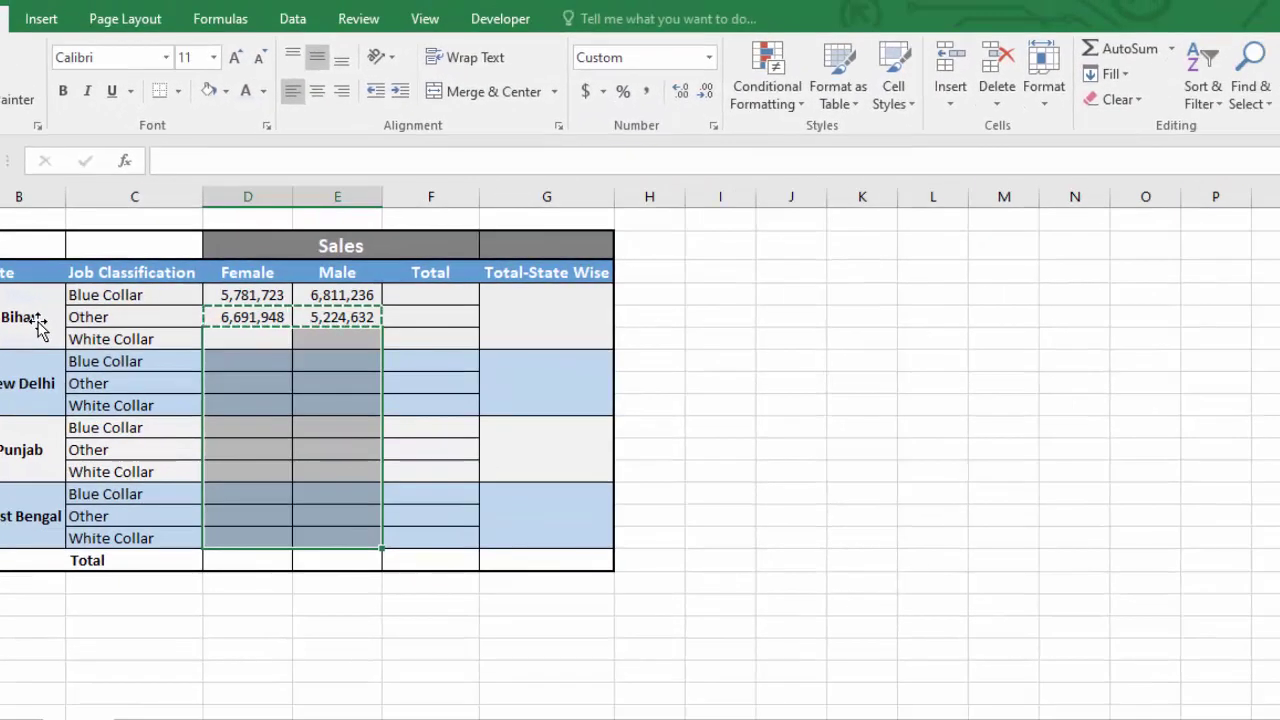
key(ctrl+alt+v)
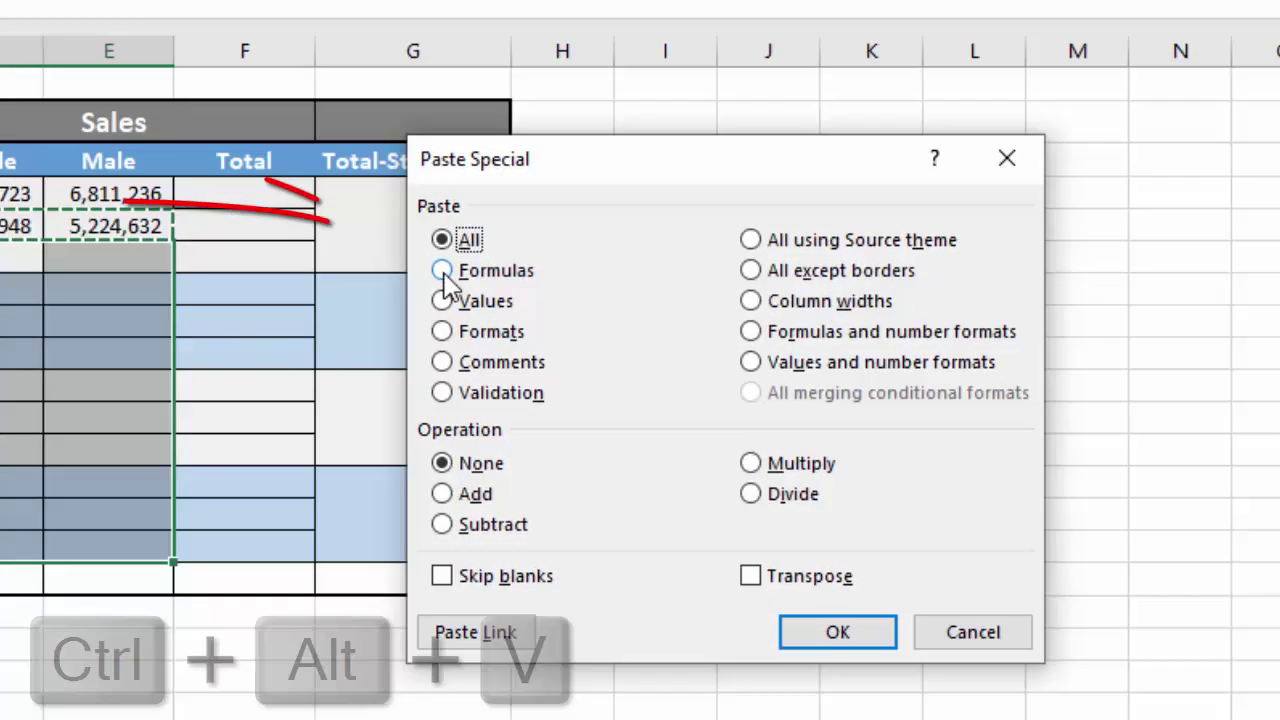
click(443, 272)
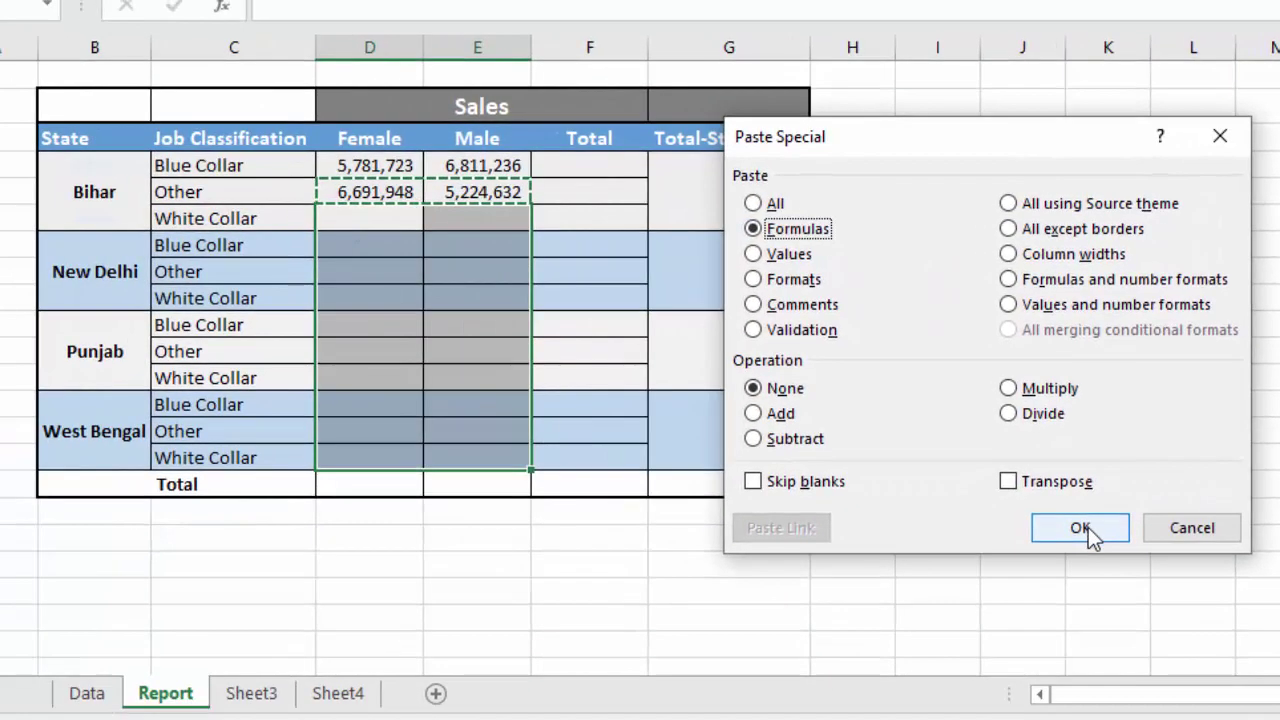
click(935, 607)
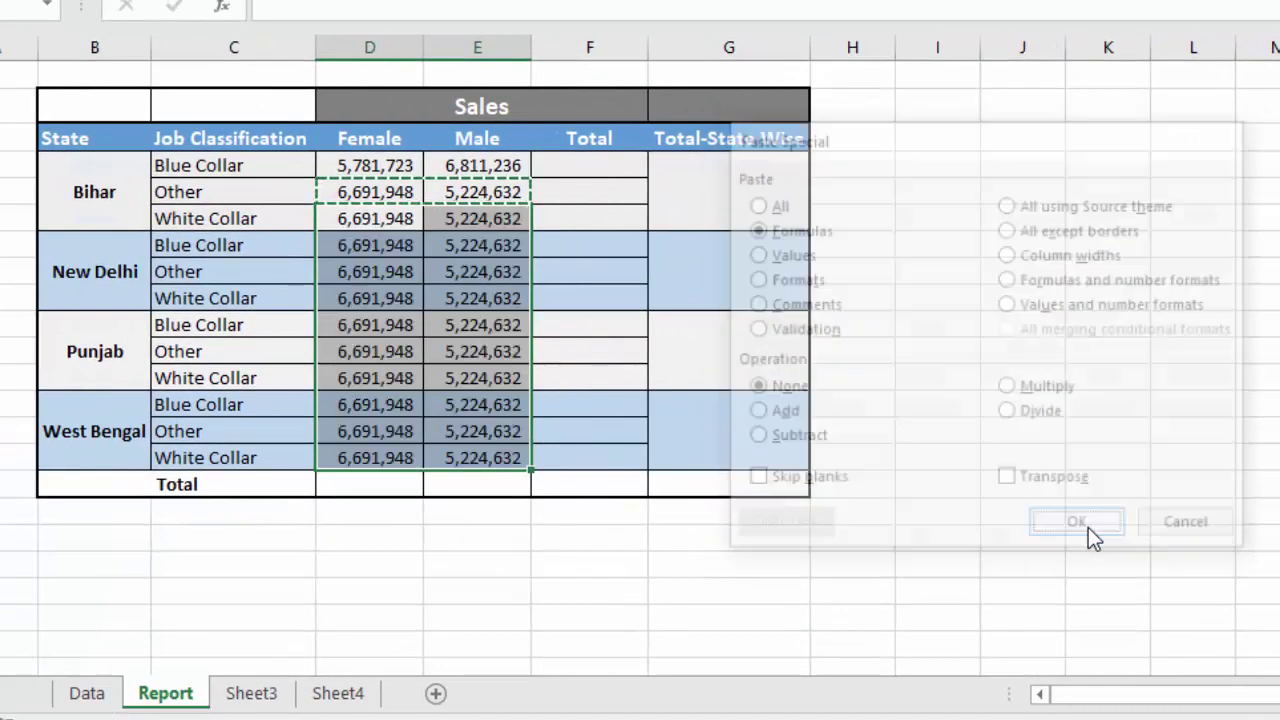
key(Down)
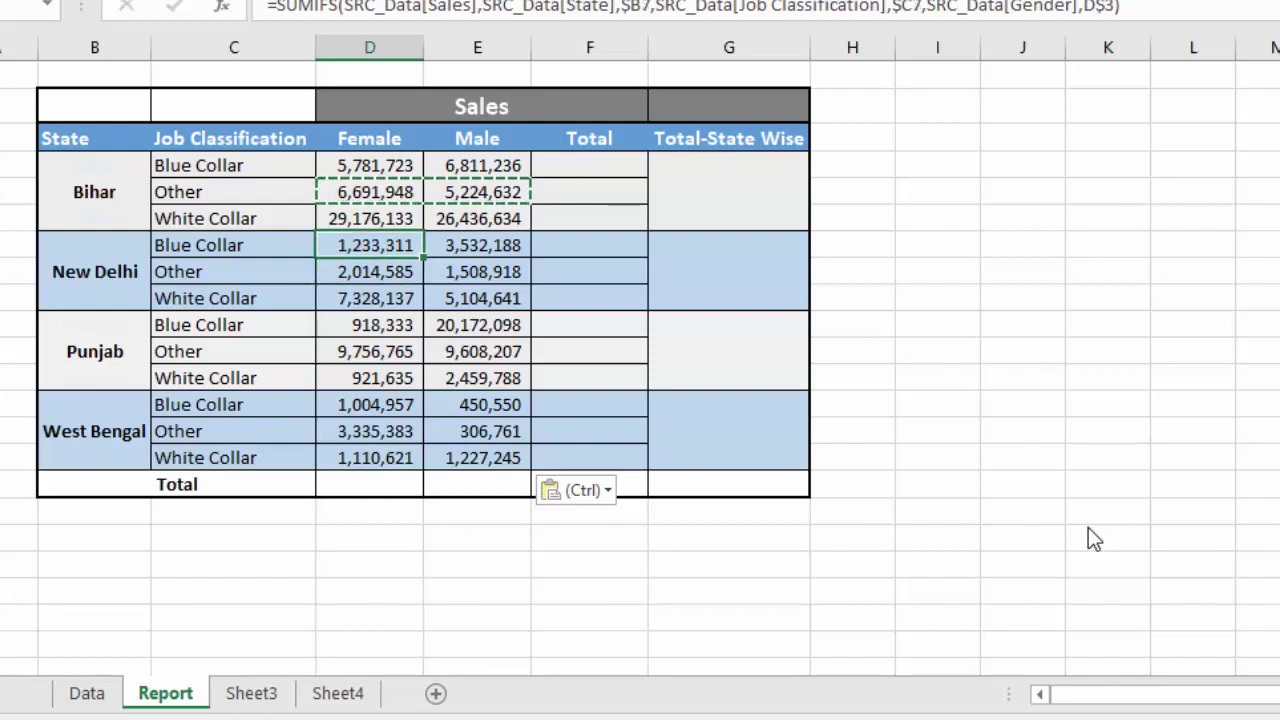
key(Down)
key(Down)
key(Down)
key(Down)
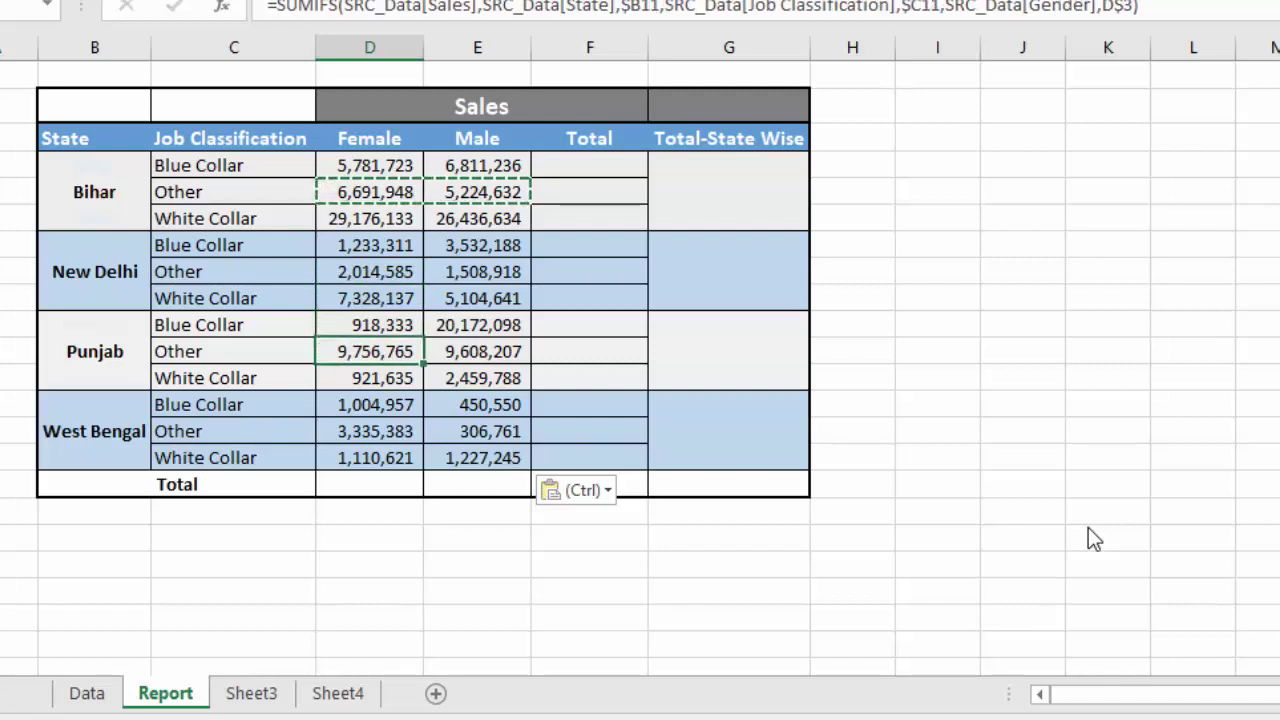
key(Down)
Enter =SUM(D4:E4) in F4 to total Bihar Blue Collar Female and Male sales
key(Up)
key(Up)
key(Up)
key(Up)
key(Up)
key(Up)
key(Right)
key(Right)
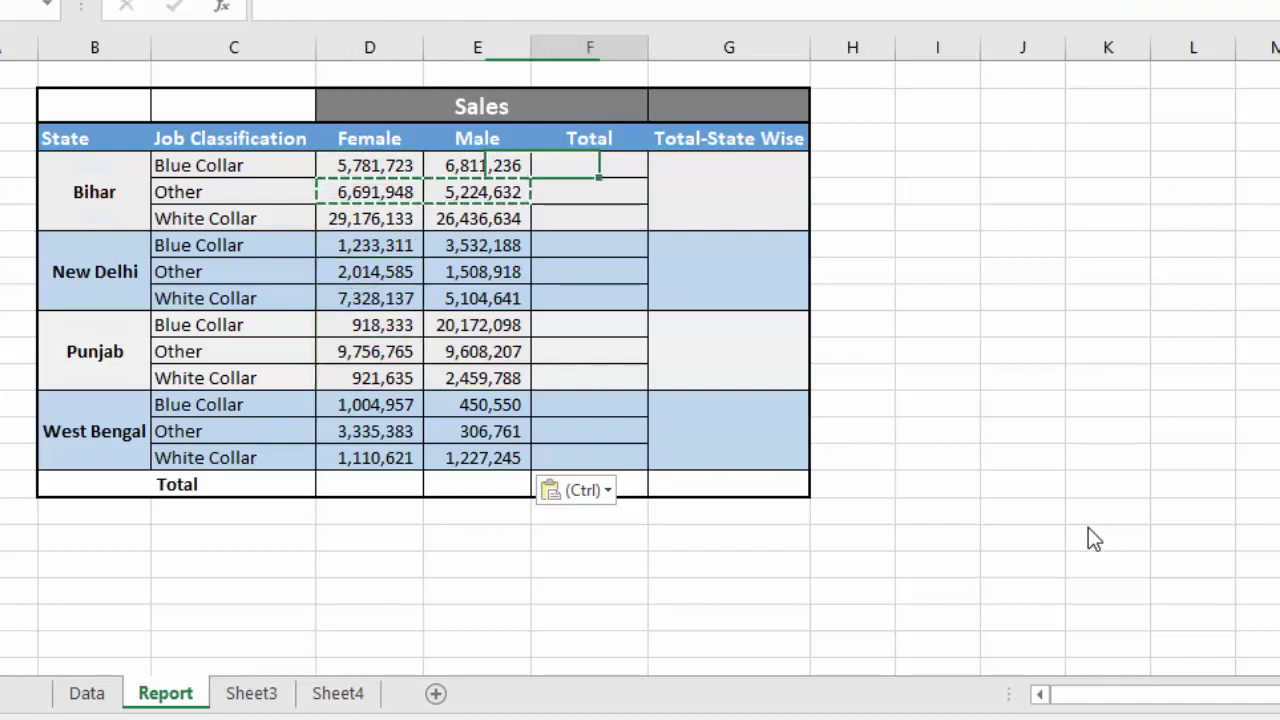
text(=SUM()
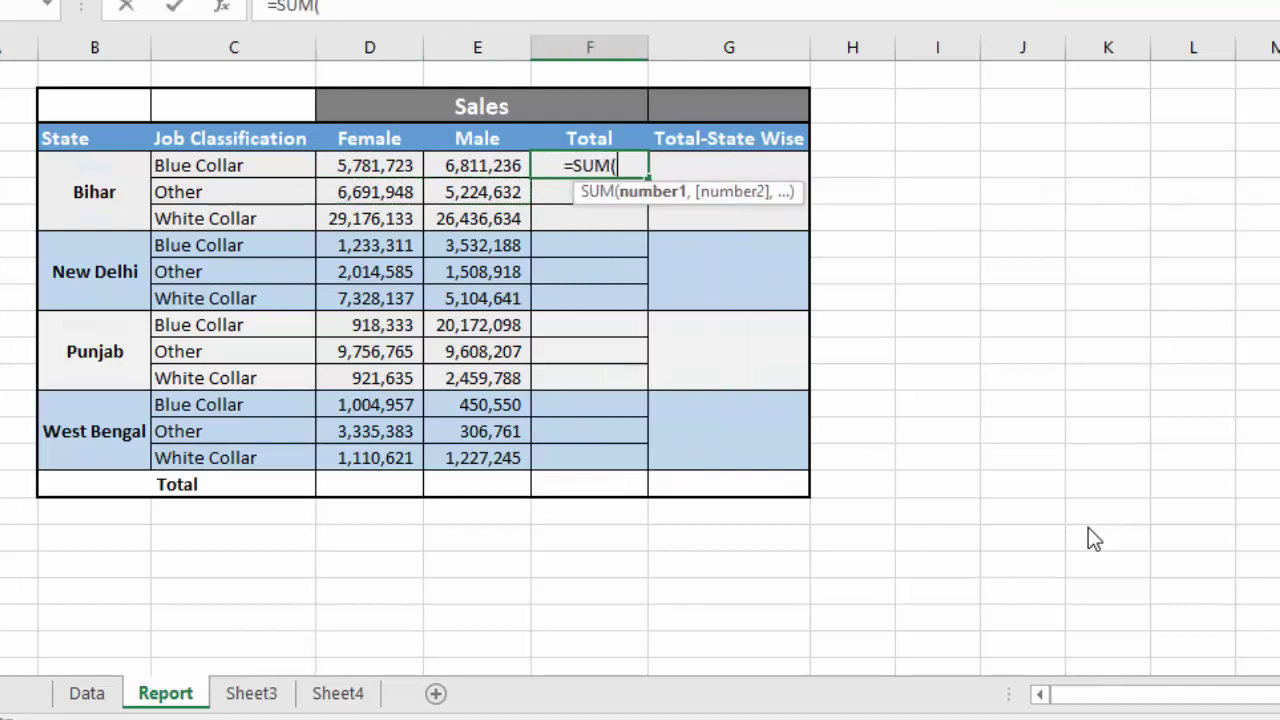
key(Left)
key(Left)
key(shift+Right)
key(Return)
Paste the F4 Total formula as formulas only into F5:F15
key(Up)
key(shift+Down)
key(shift+Down)
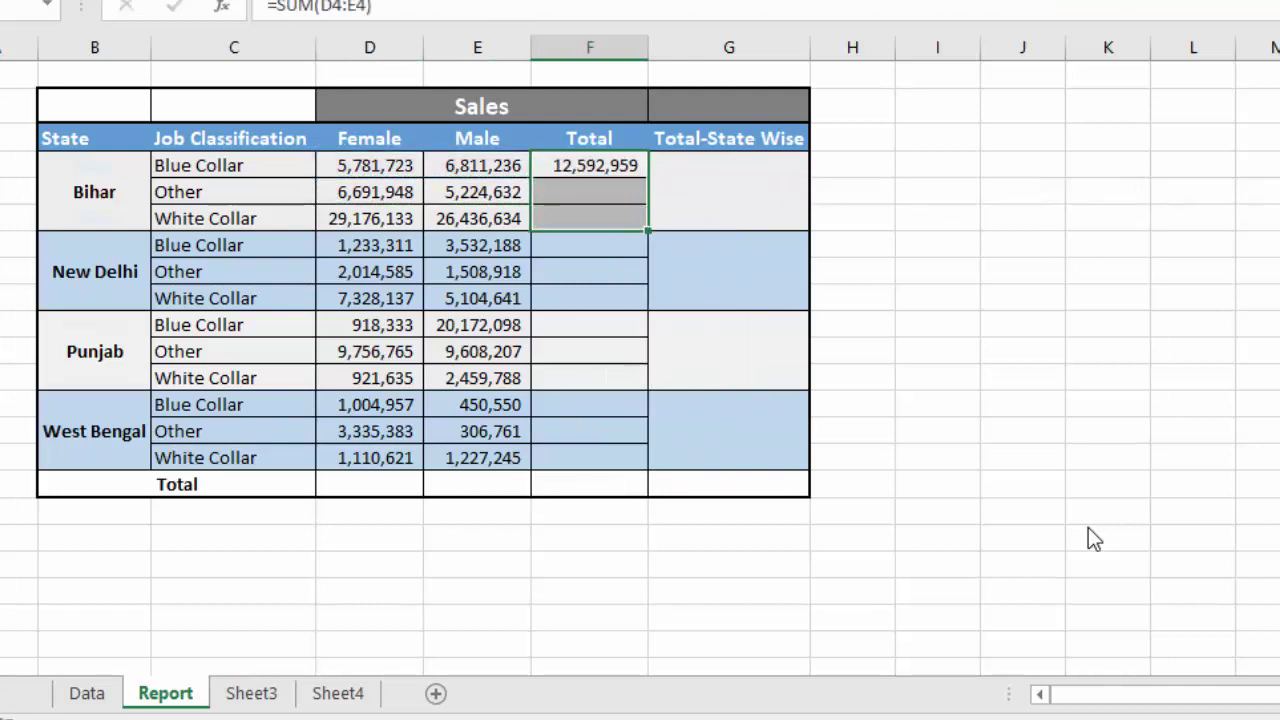
key(shift+Down)
key(shift+Down)
key(shift+Down)
key(Up)
key(ctrl+c)
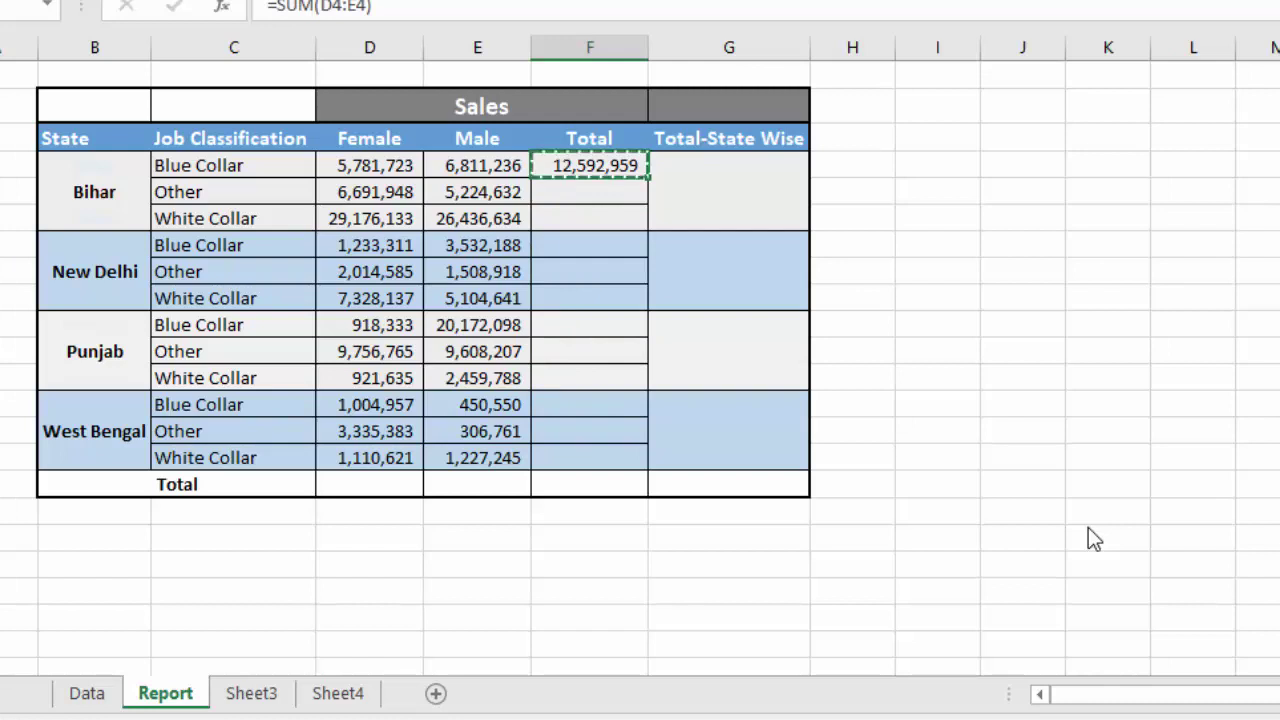
key(shift+Down)
key(shift+Down)
key(shift+Down)
key(shift+Down)
key(shift+Down)
key(shift+Down)
key(shift+Down)
key(shift+Down)
key(shift+Down)
key(shift+Down)
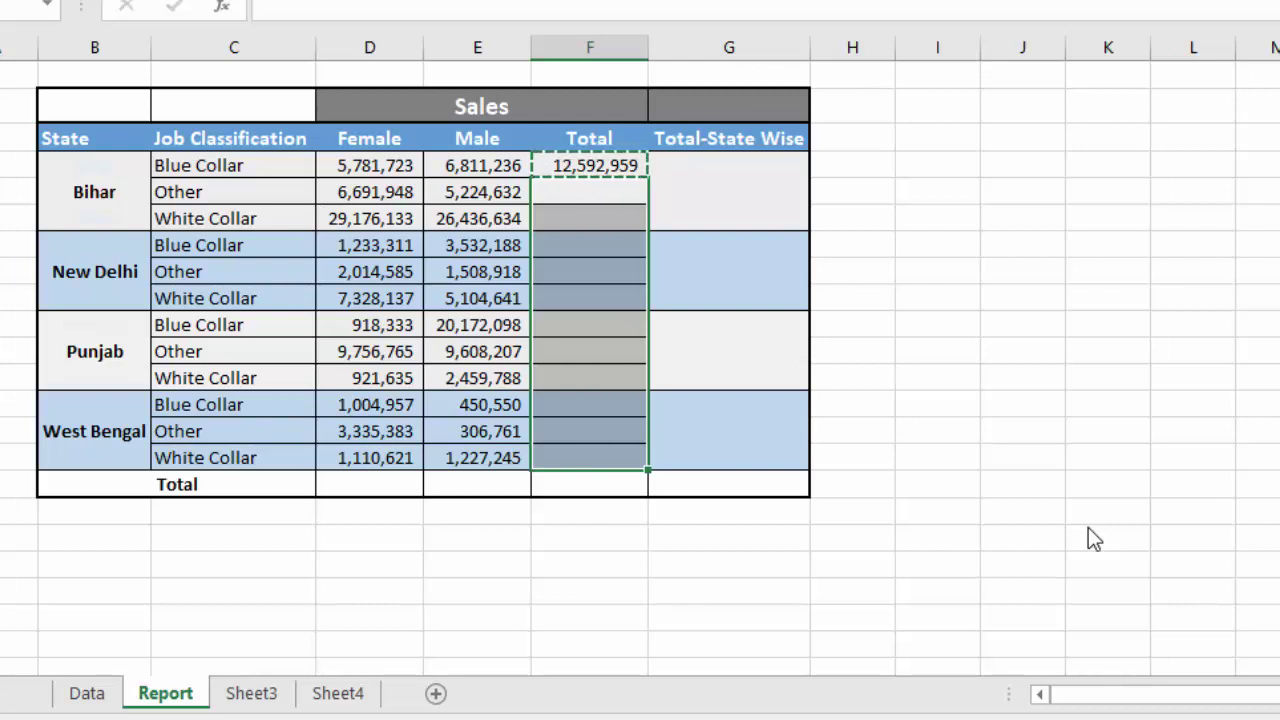
key(ctrl+alt+v)
key(f)
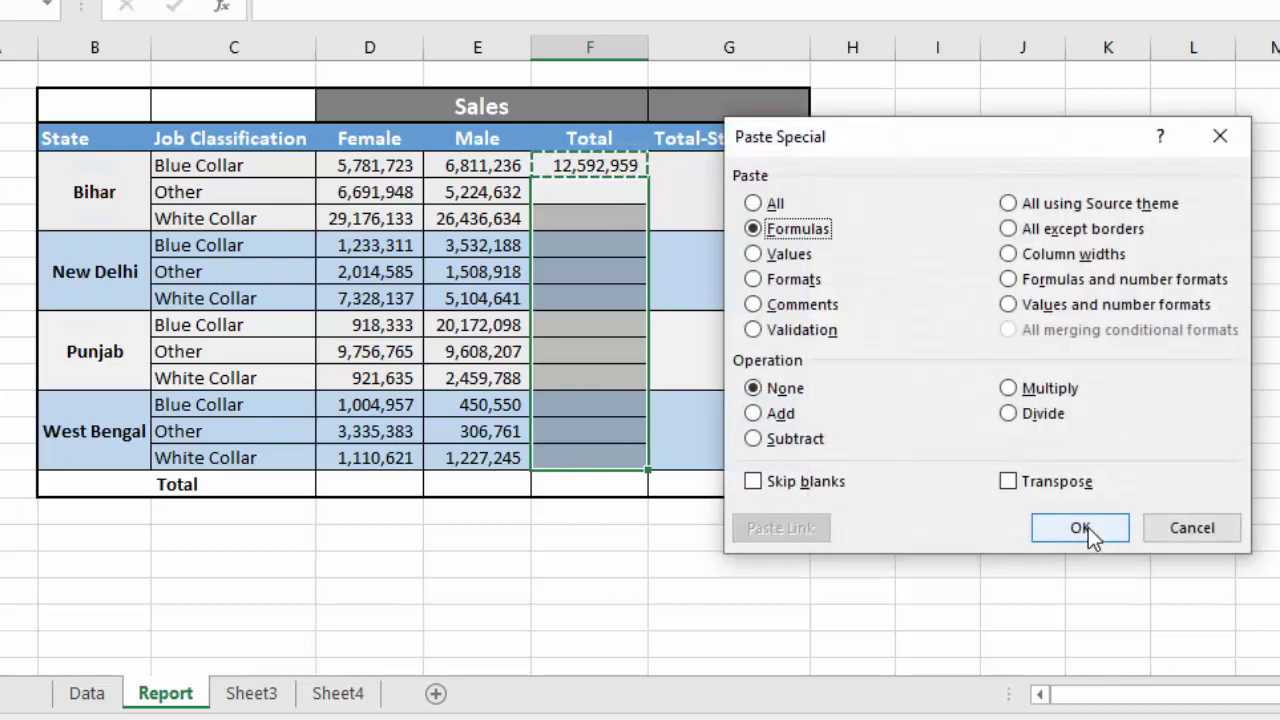
click(1102, 528)
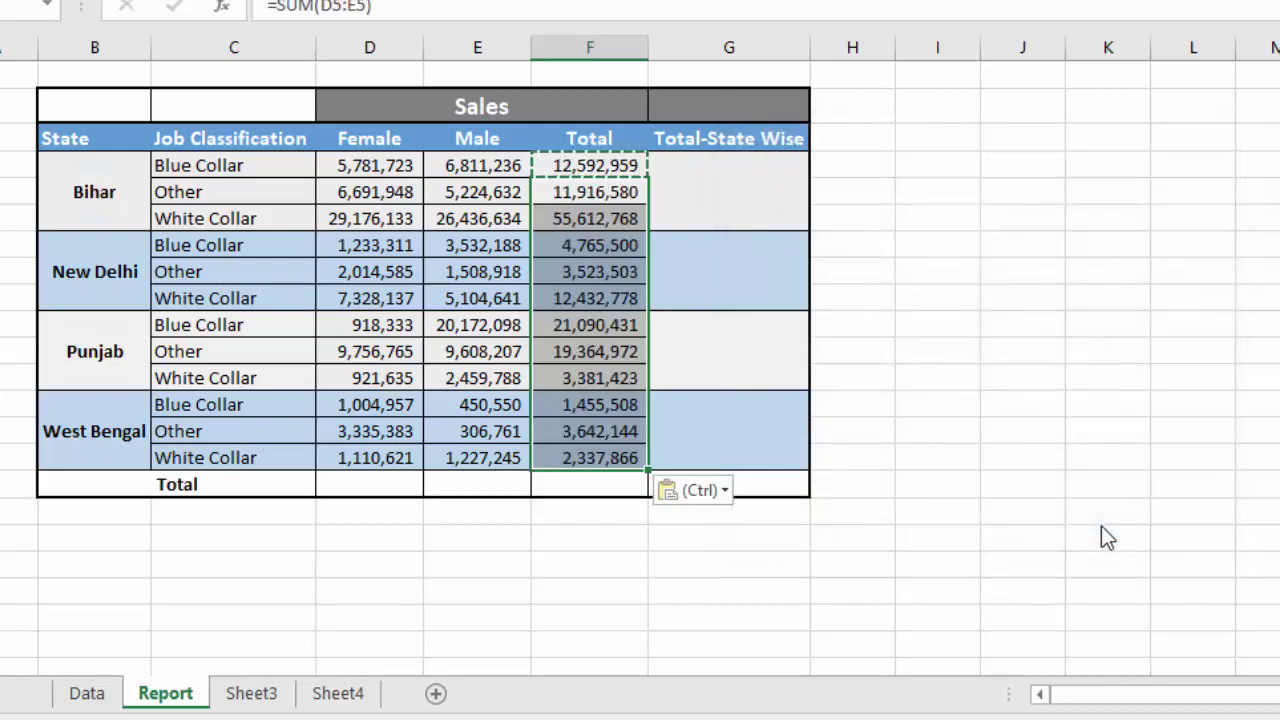
key(Right)
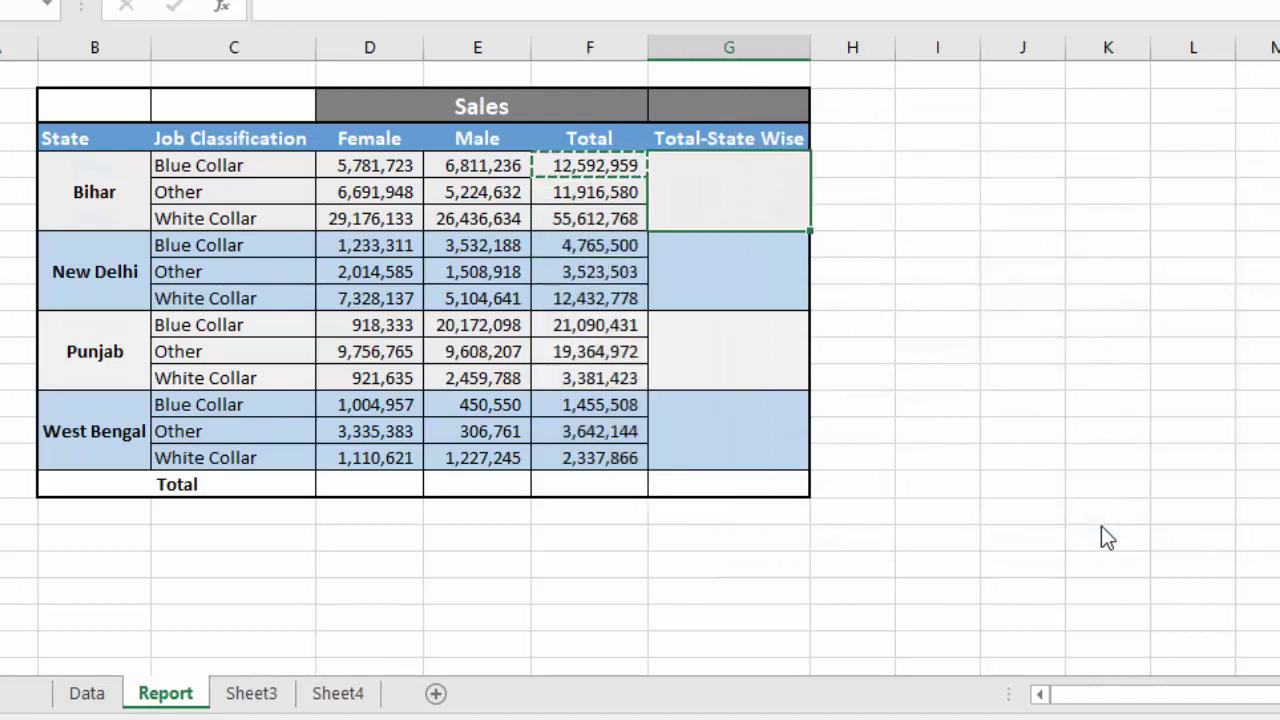
Enter =SUM(F4:F6) in G4 to total Bihar's three rows (80,122,306)
text(=SUM()
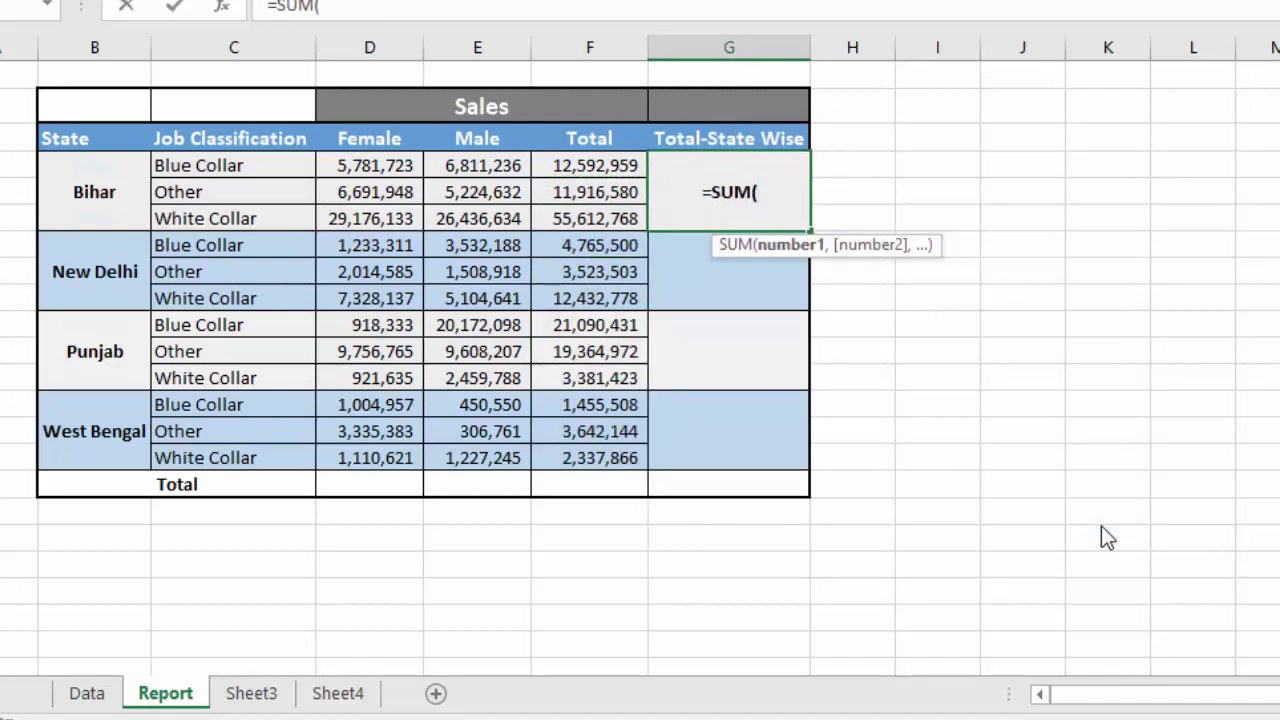
click(580, 165)
key(shift+Down)
key(shift+Down)
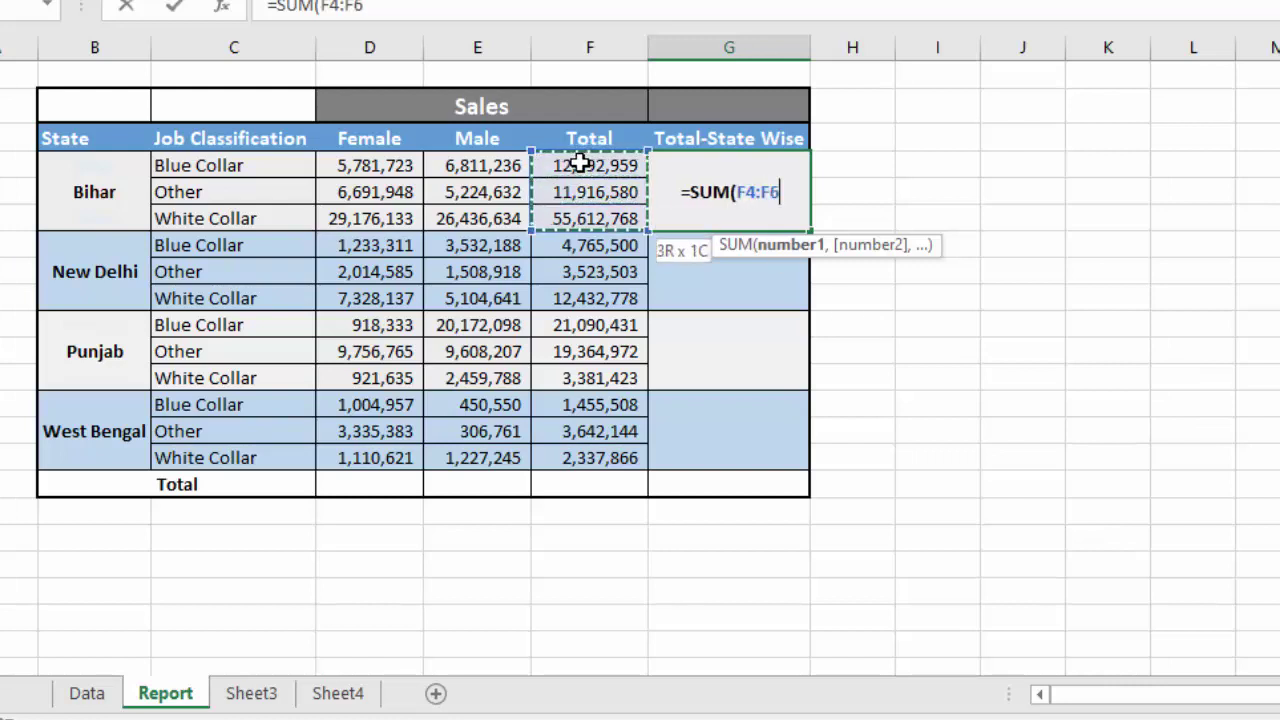
key(ctrl+Return)
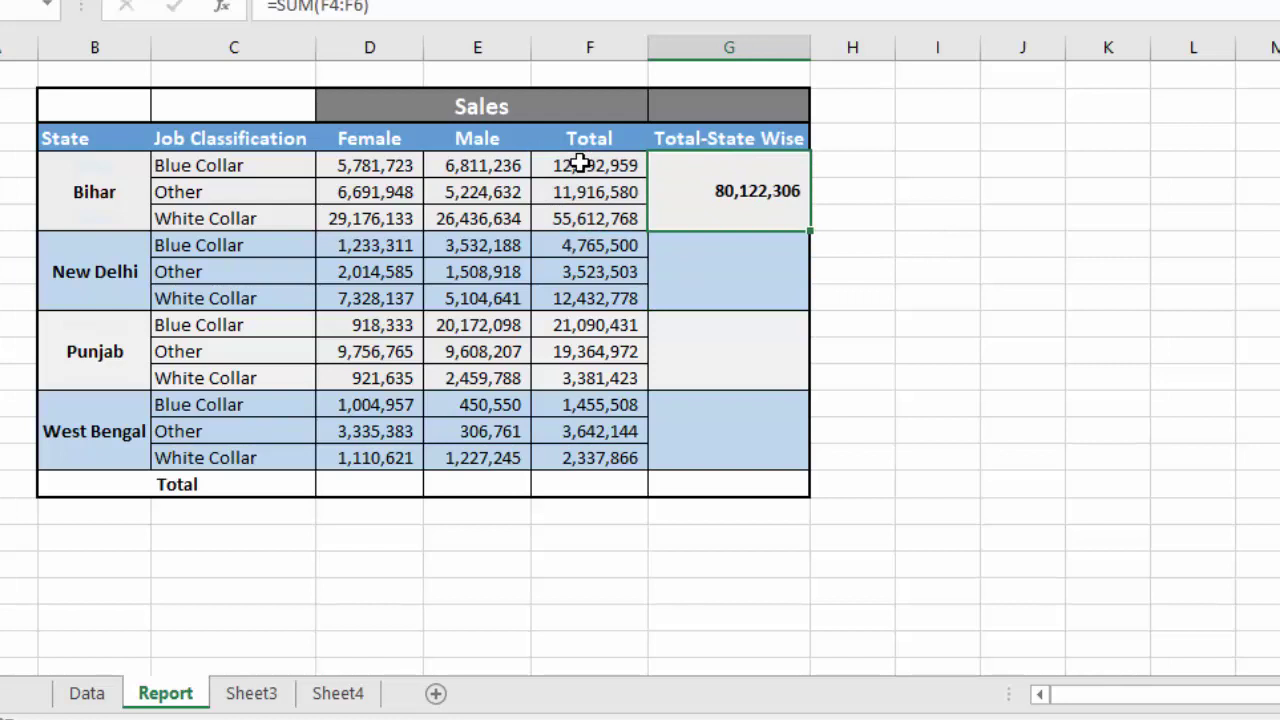
Paste the formula only into New Delhi's state-wise total cell (20,721,781)
key(ctrl+c)
key(Down)
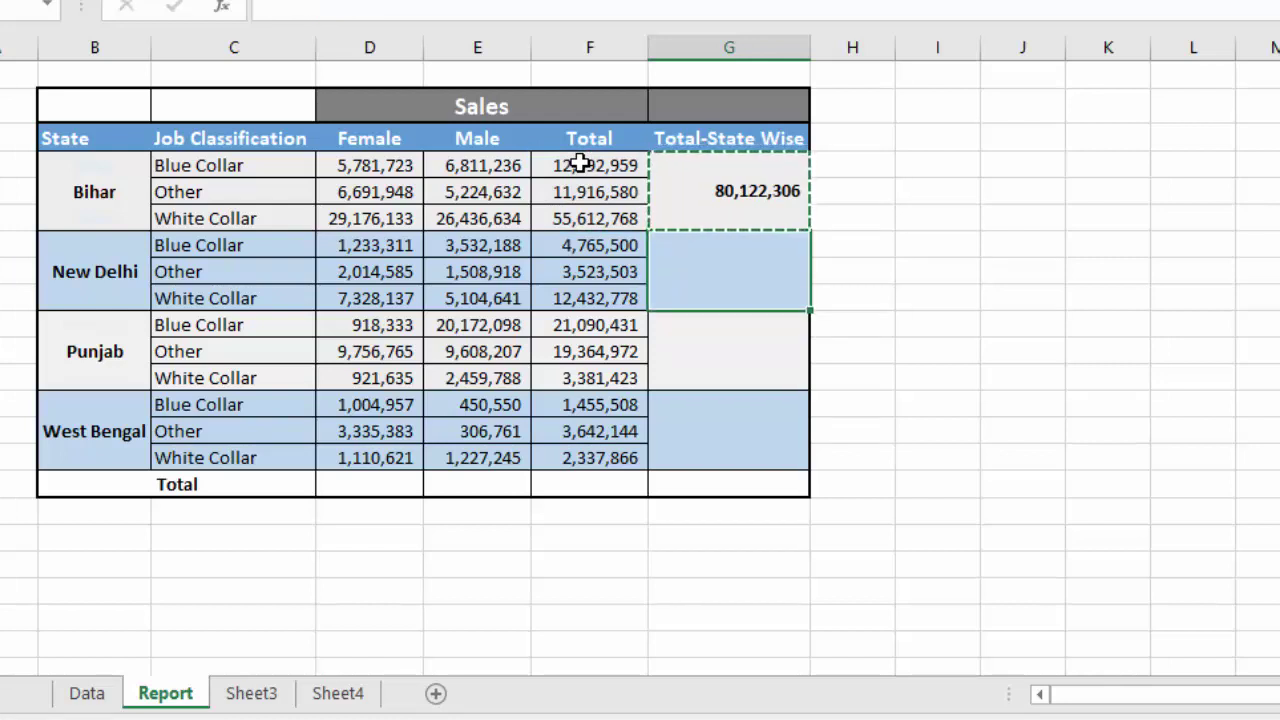
key(ctrl+alt+v)
key(f)
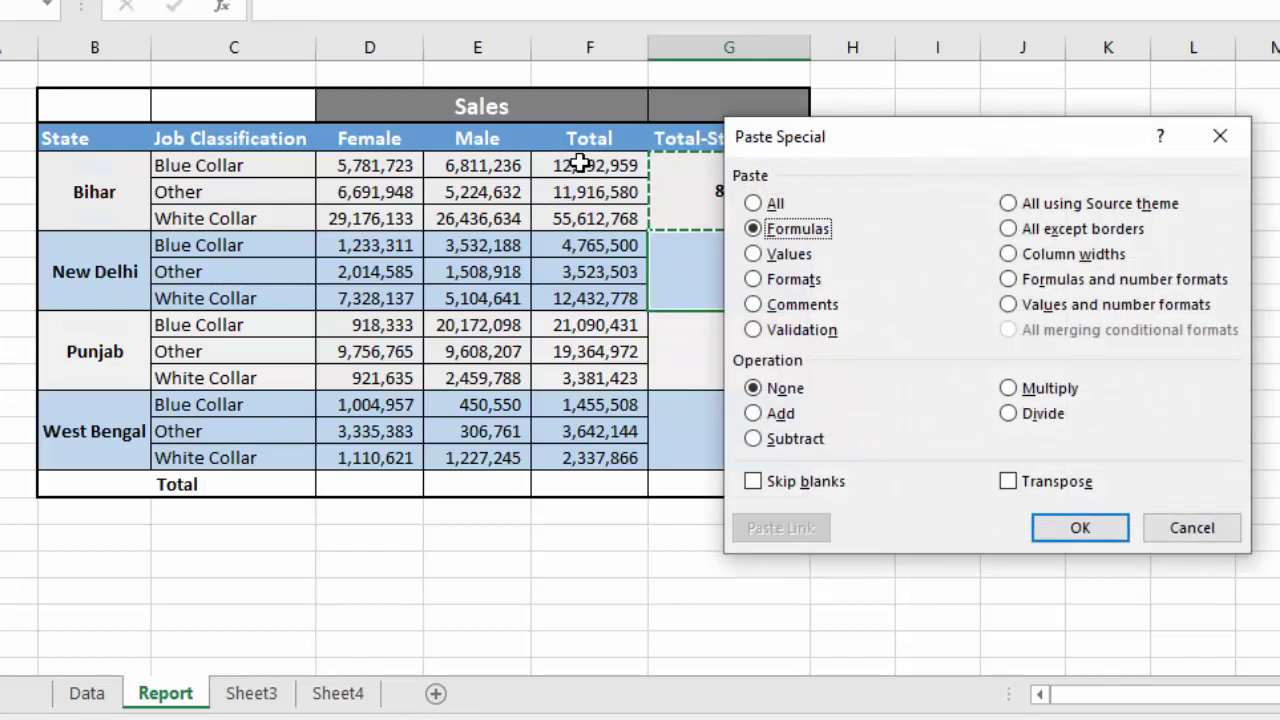
key(Return)
key(F2)
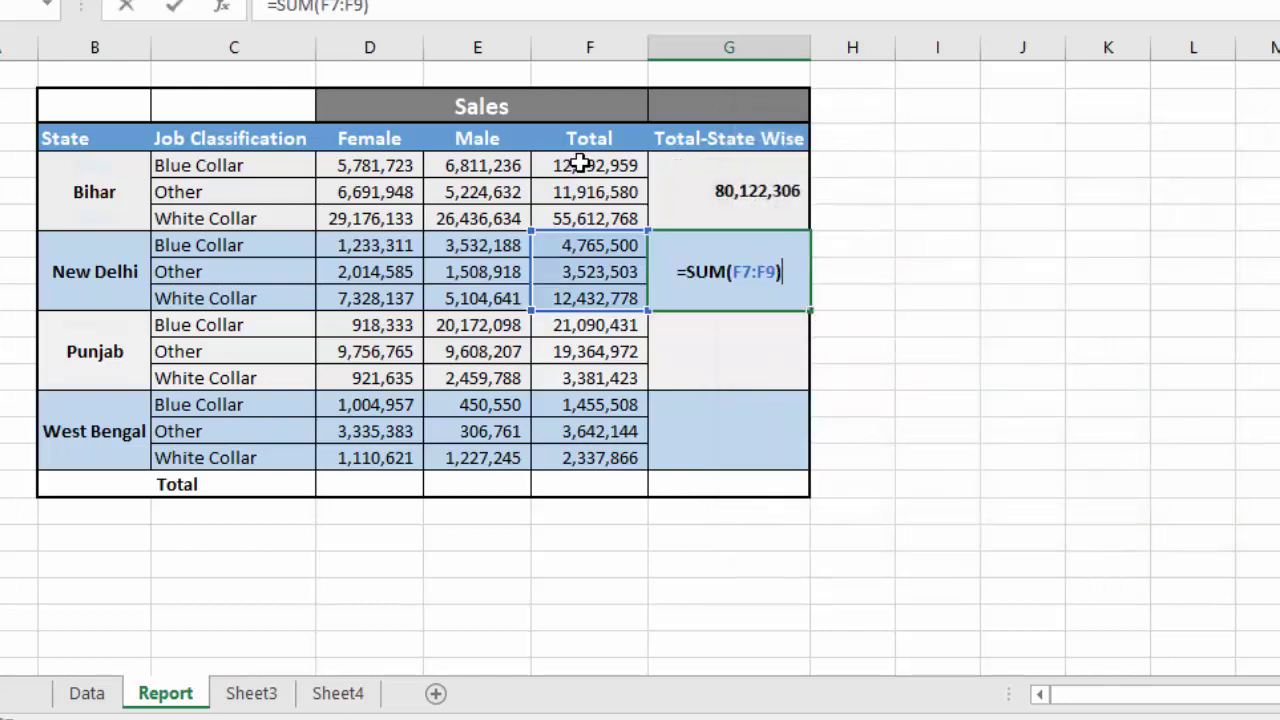
key(Escape)
Paste the formula only into Punjab and West Bengal's cells (43,836,826 and 7,435,517)
key(ctrl+c)
key(Down)
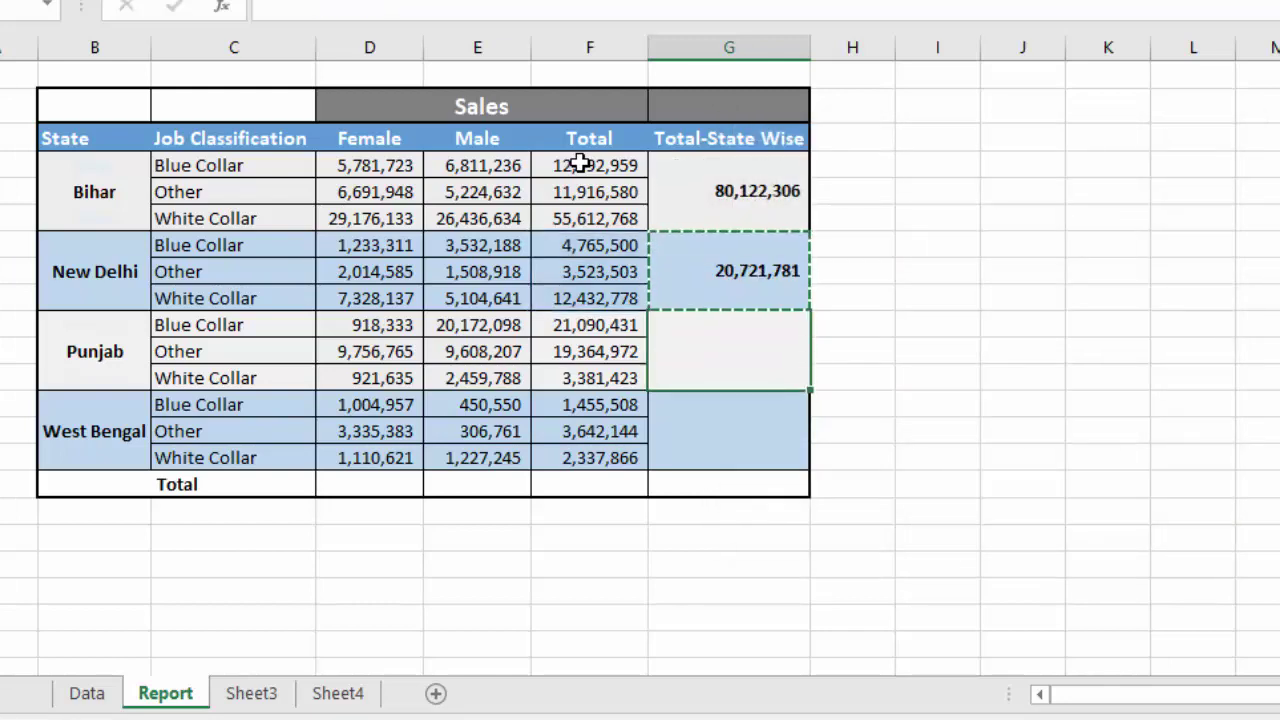
key(shift+Down)
key(ctrl+alt+v)
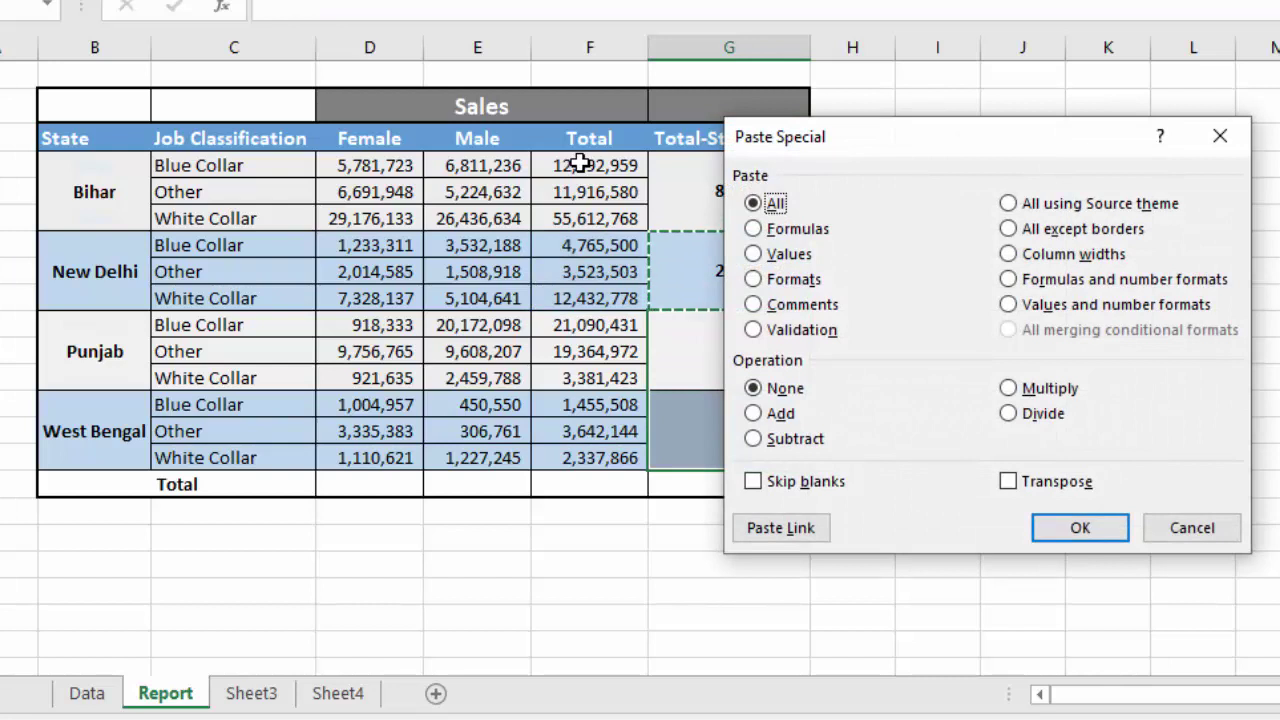
key(f)
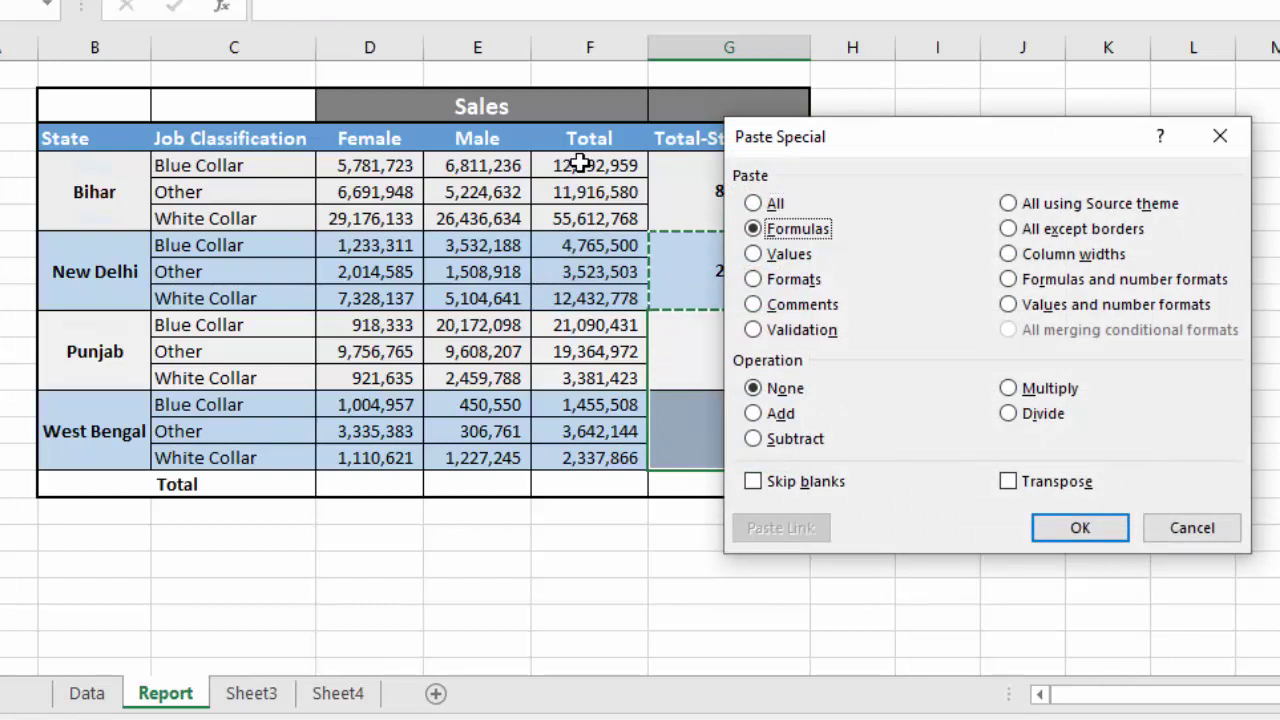
key(Return)
Check the pasted Punjab and West Bengal SUM formulas in the Total-State Wise column
key(Return)
key(shift+Return)
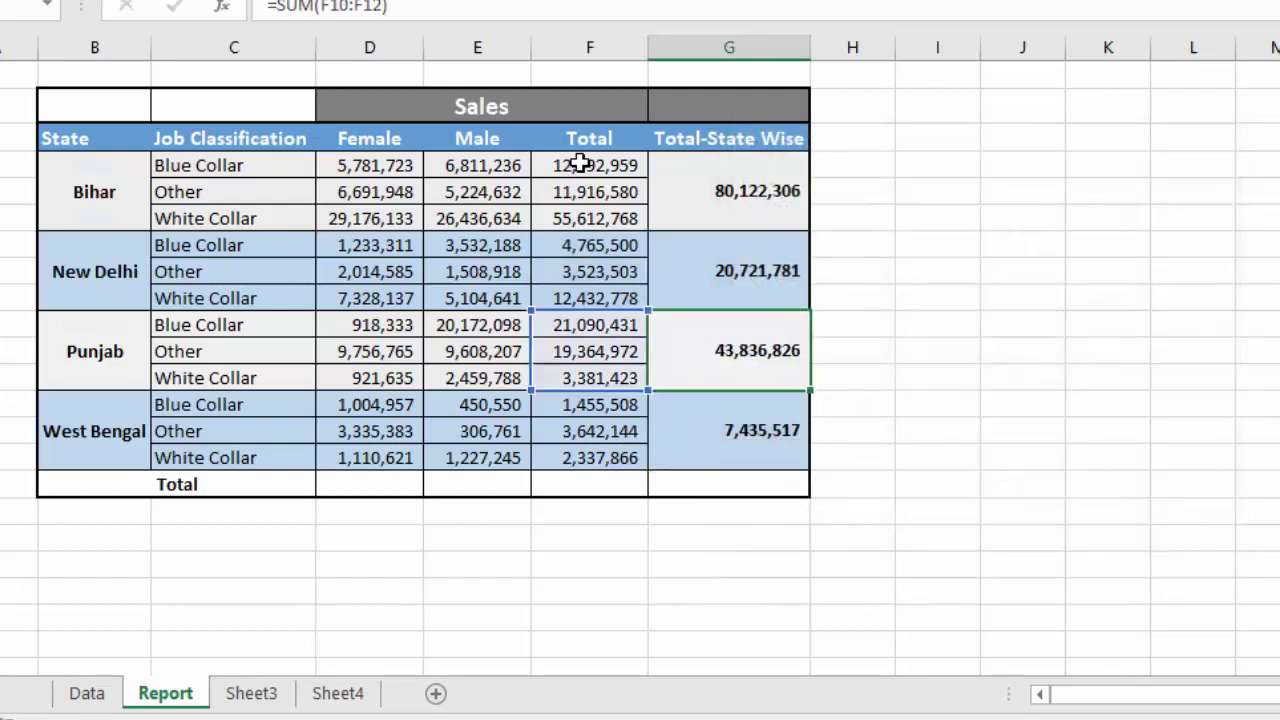
key(Return)
key(F2)
key(Escape)
key(shift+Return)
key(F2)
key(Escape)
key(Up)
key(Up)
key(Left)
key(Up)
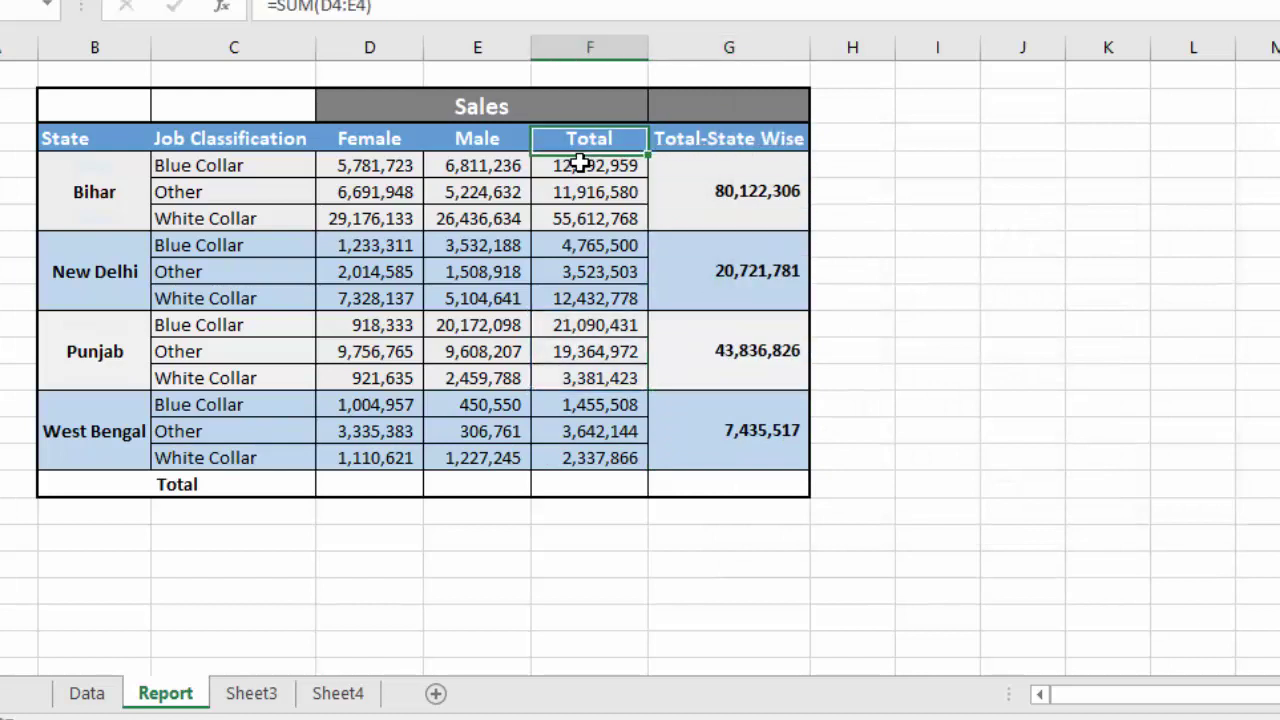
key(Down)
key(Down)
key(Down)
key(Down)
key(Down)
key(Down)
key(Down)
key(Down)
key(Down)
key(Down)
key(Down)
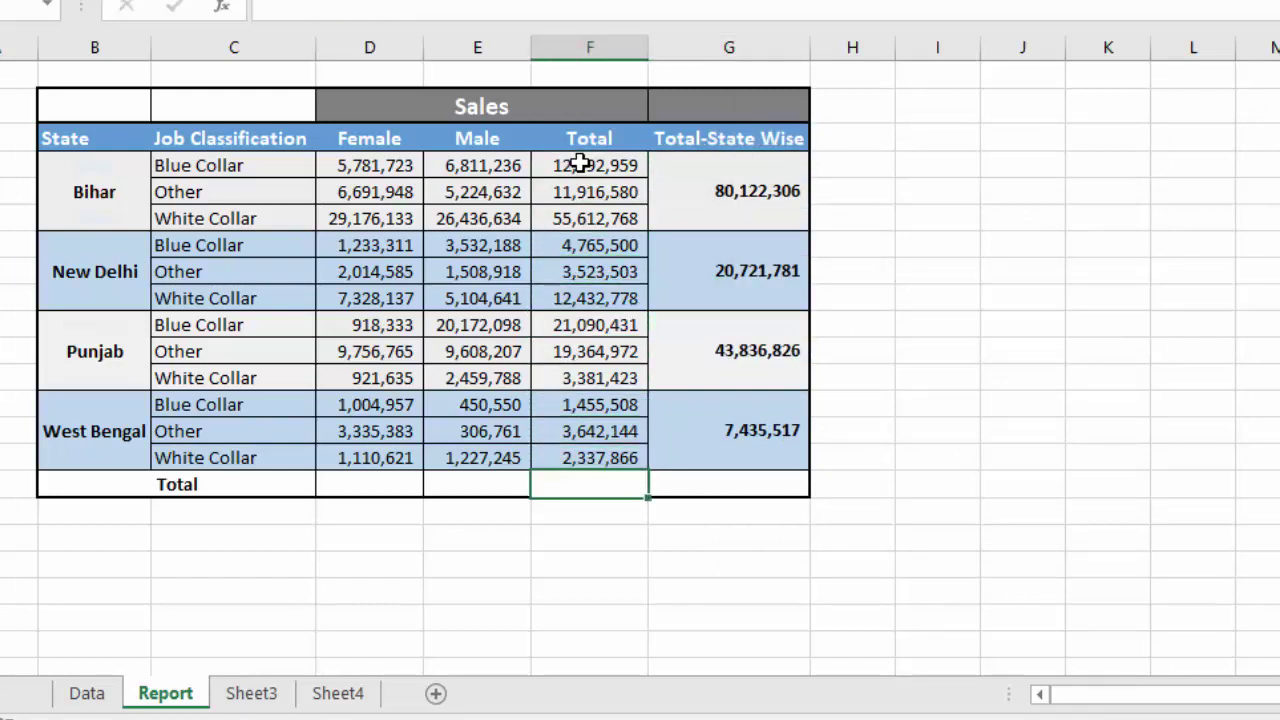
AutoSum the Total, Male and Female columns into the Total row (152,116,431, 82,842,900, 69,273,531)
key(alt+equal)
key(ctrl+Return)
key(Left)
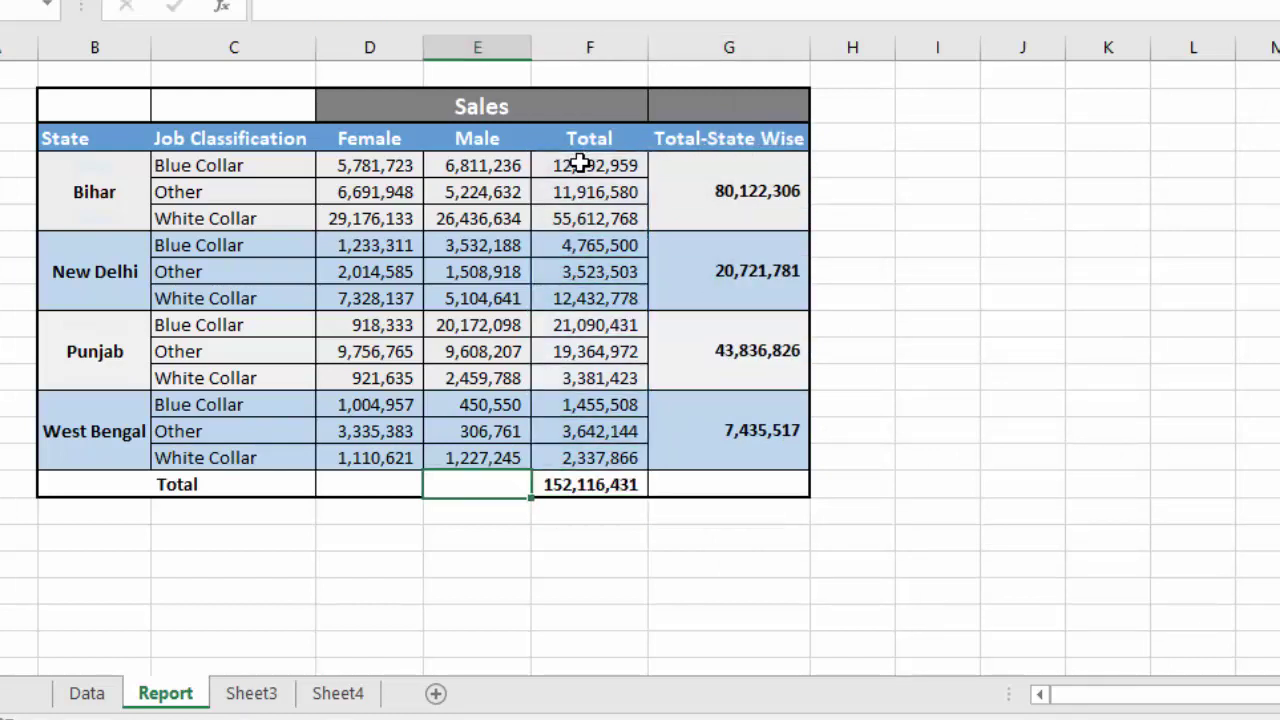
key(alt+equal)
key(ctrl+Return)
key(Left)
key(alt+equal)
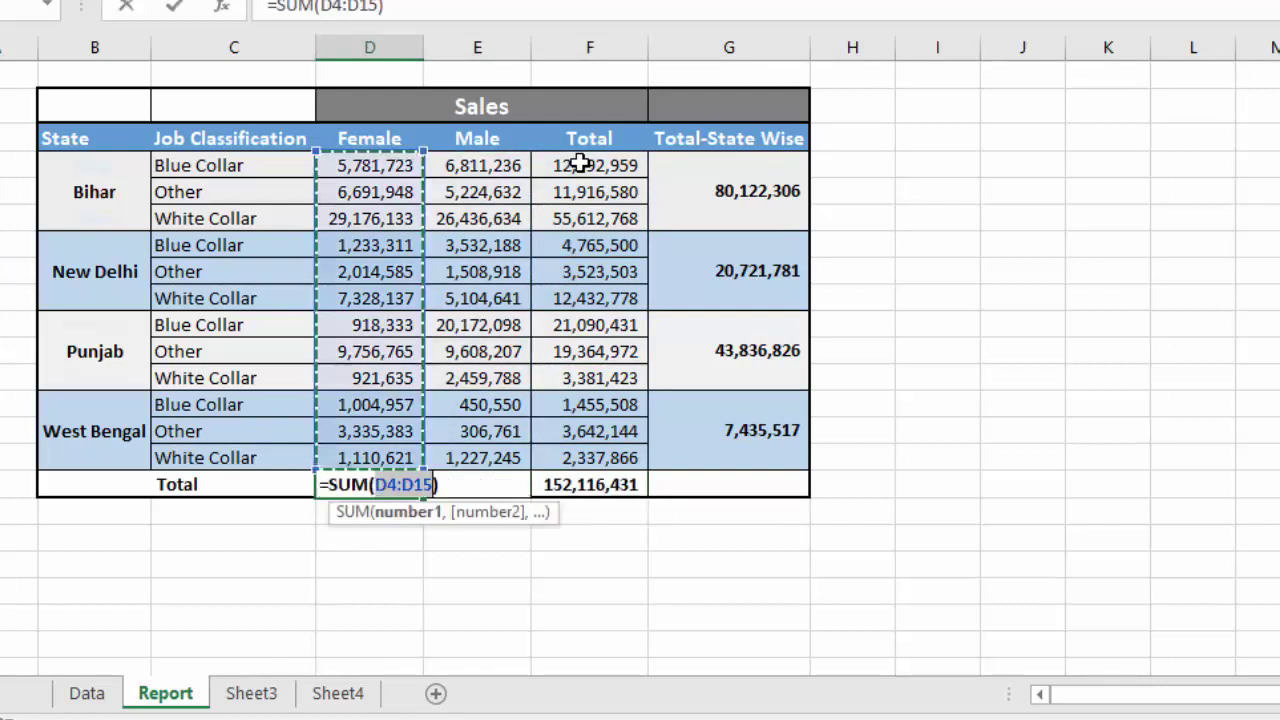
key(ctrl+Return)
key(Right)
key(Right)
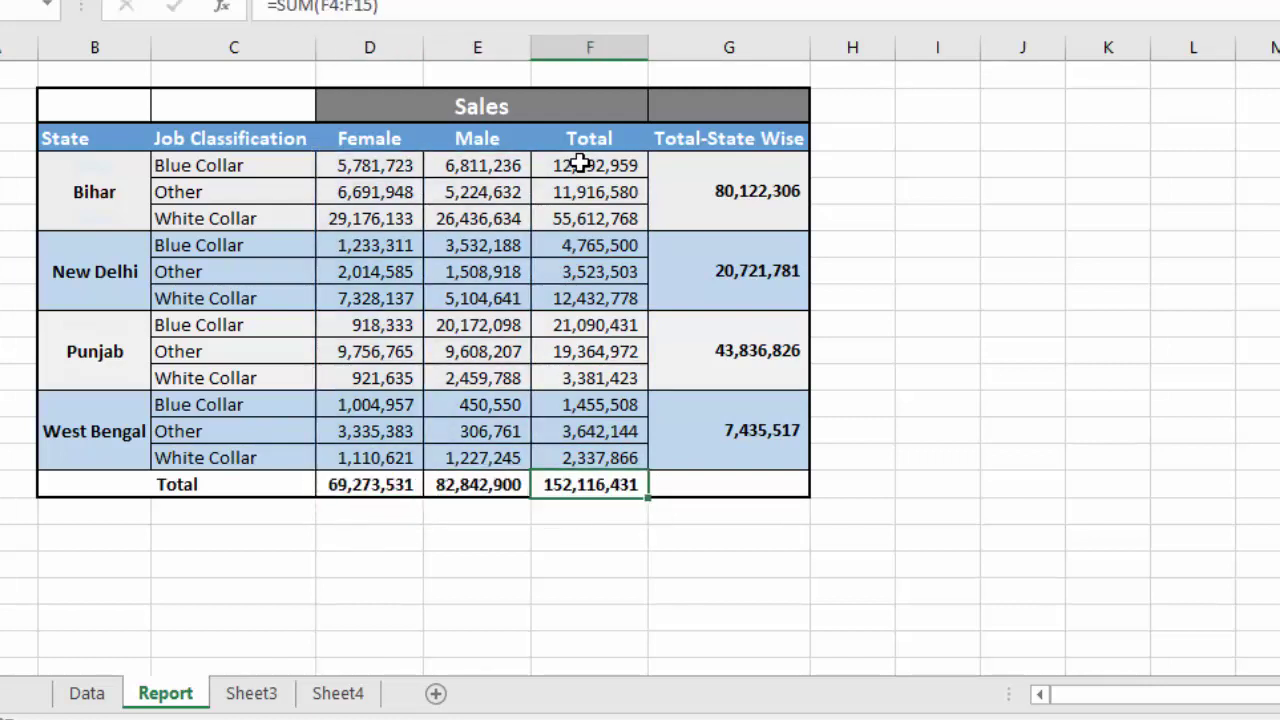
key(Left)
key(Right)
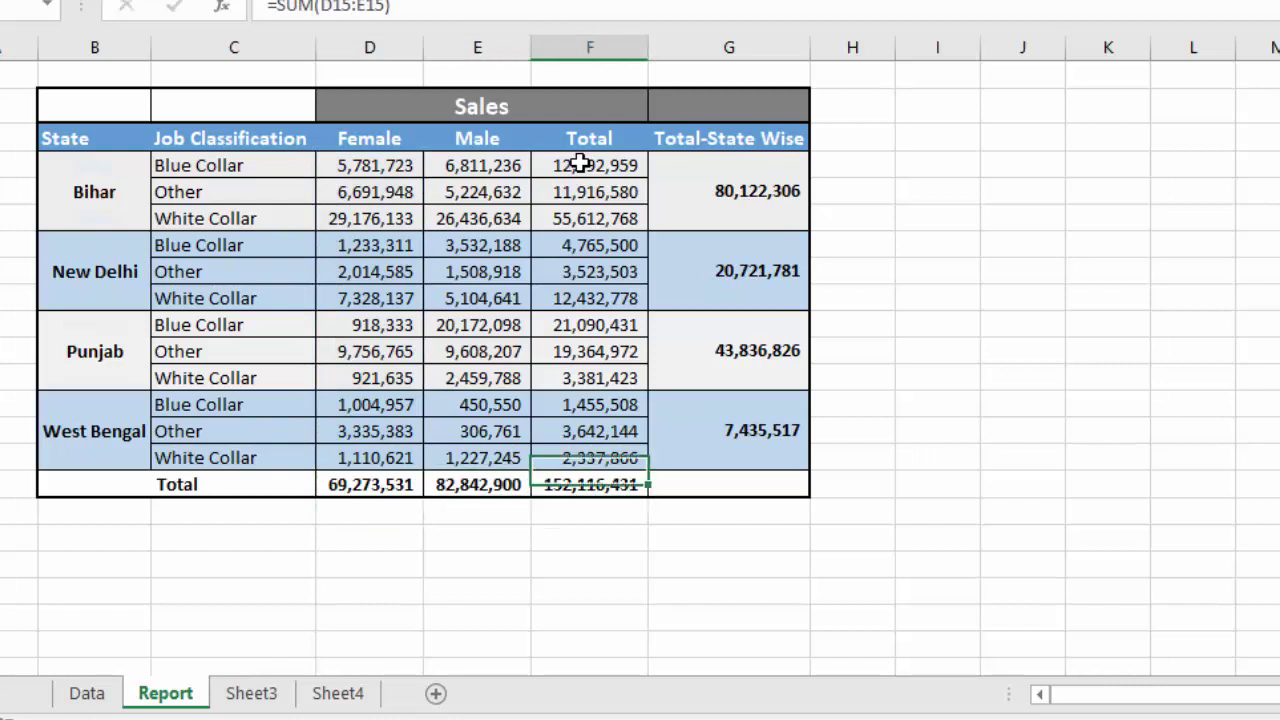
key(Right)
key(Up)
key(Up)
key(Up)
key(Up)
key(Up)
key(Down)
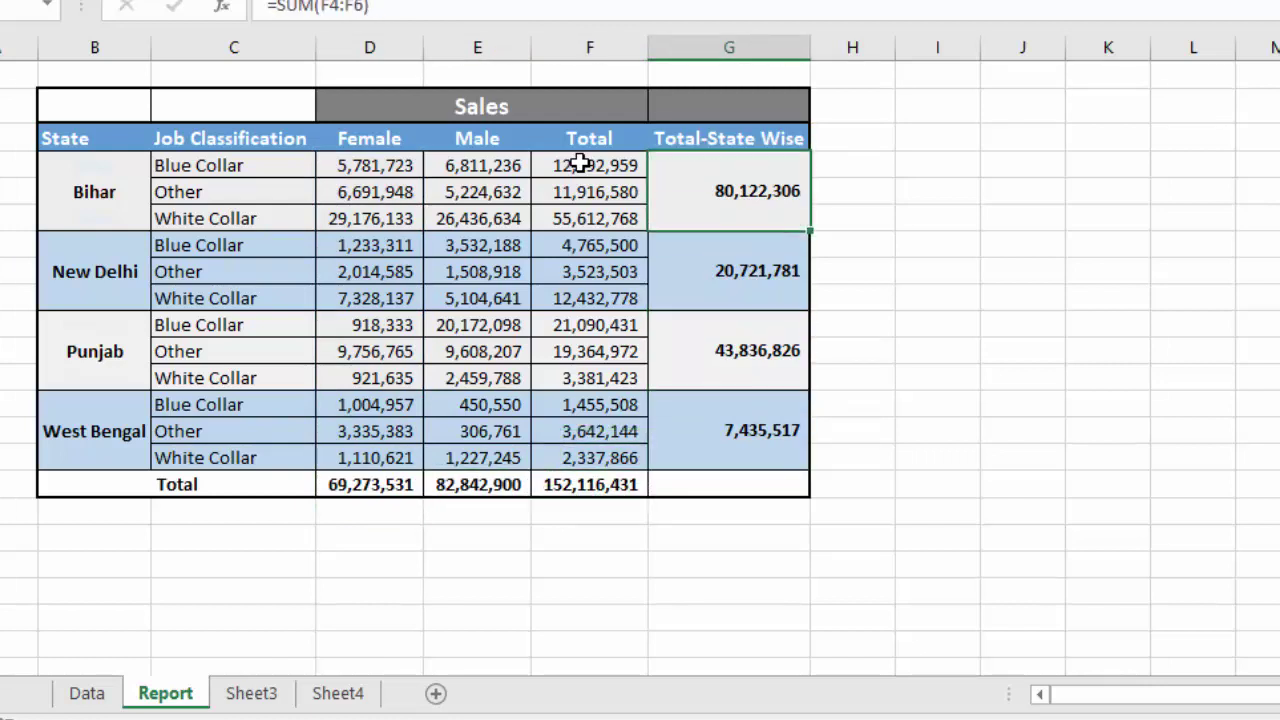
Review the SUMIFS sales formulas and Bihar's row-total SUM formulas in the report
key(Left)
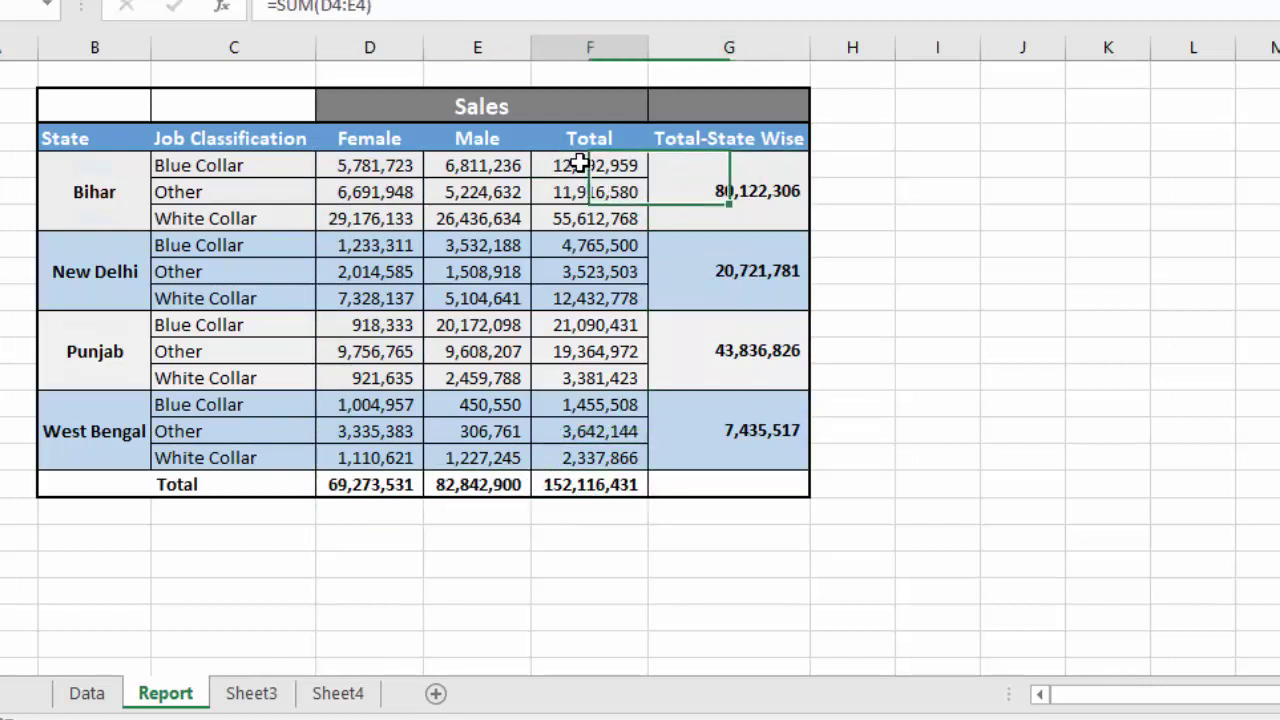
key(Left)
key(Left)
key(Left)
key(Right)
key(Right)
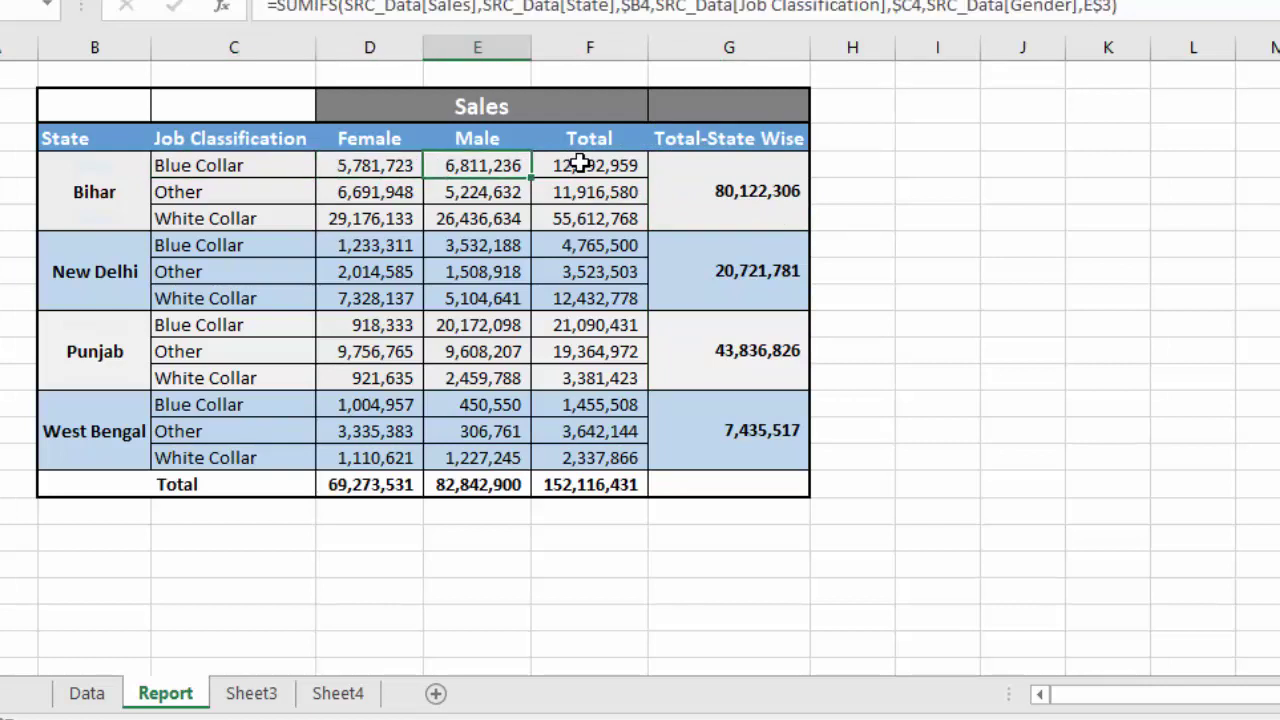
key(Left)
key(Left)
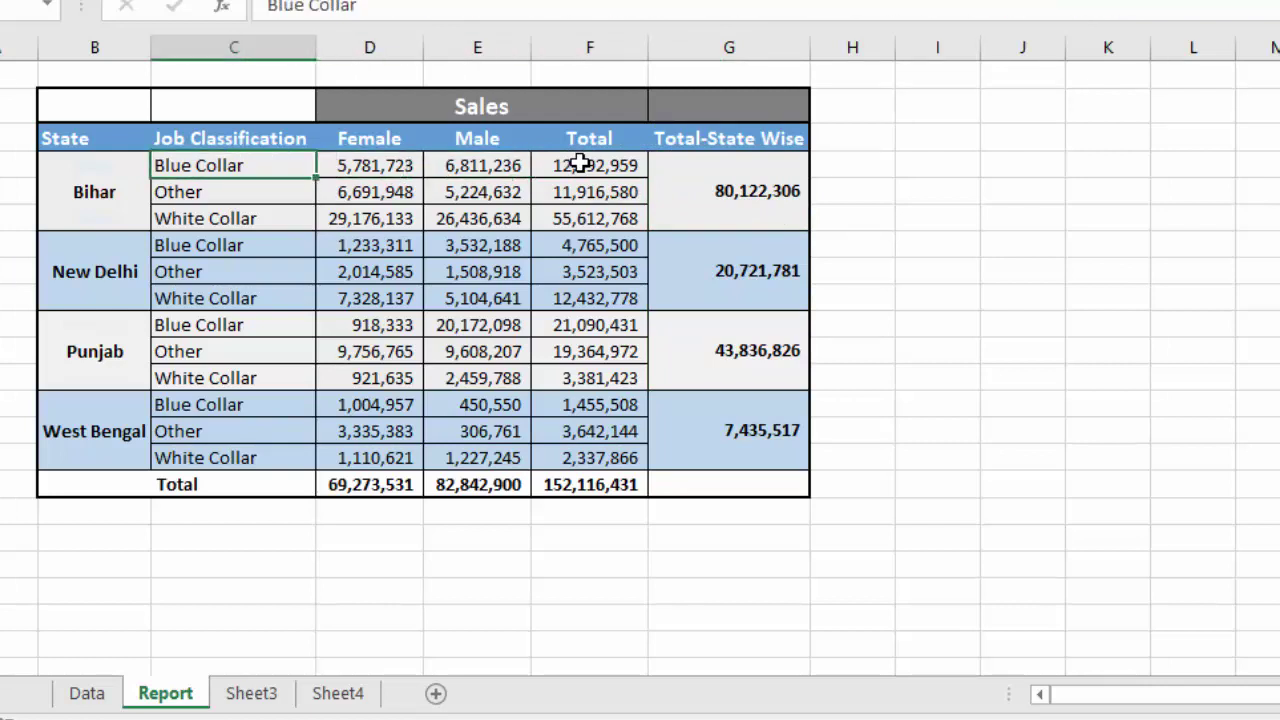
key(Down)
key(Down)
key(Up)
key(Up)
key(Right)
key(Right)
key(Right)
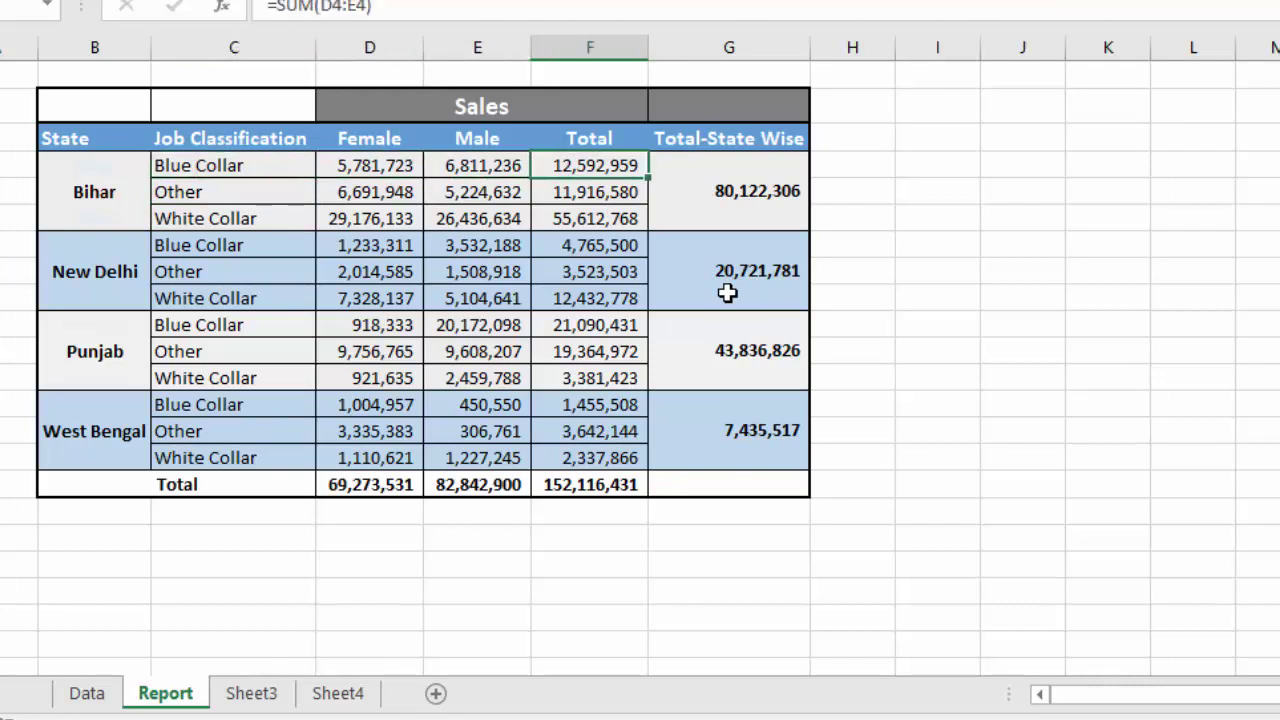
key(Down)
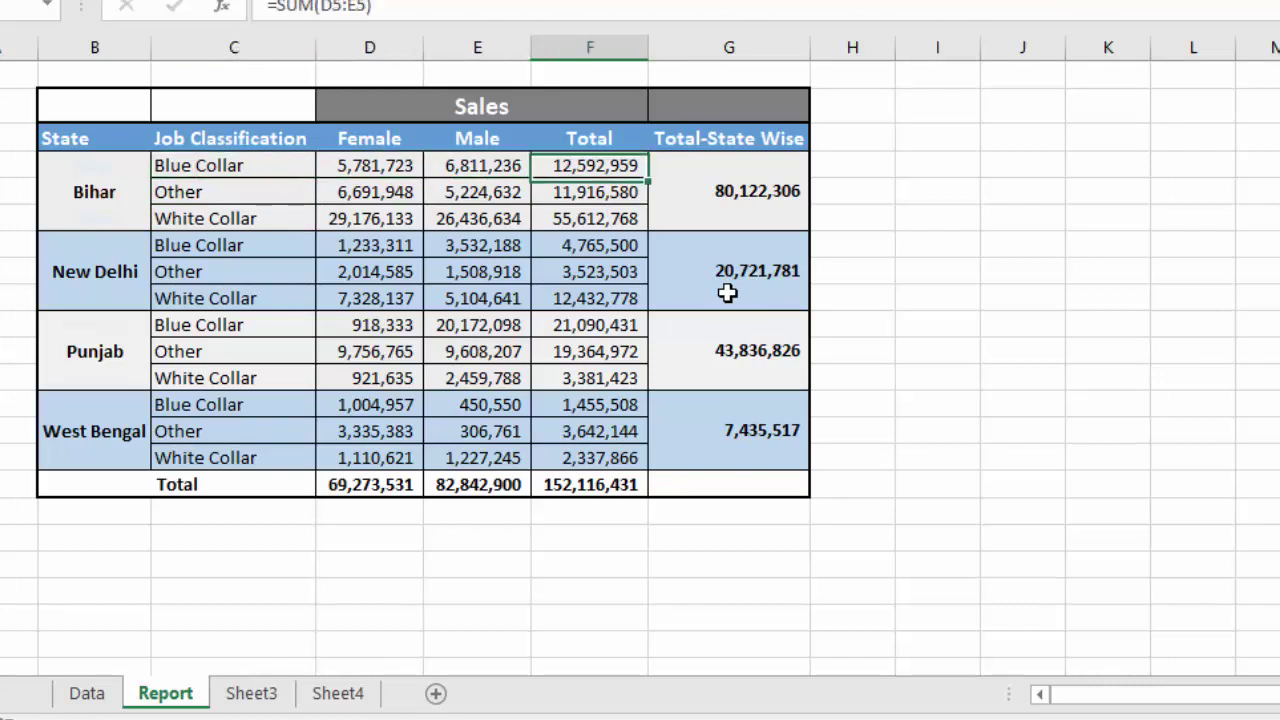
key(Down)
key(Up)
key(Up)
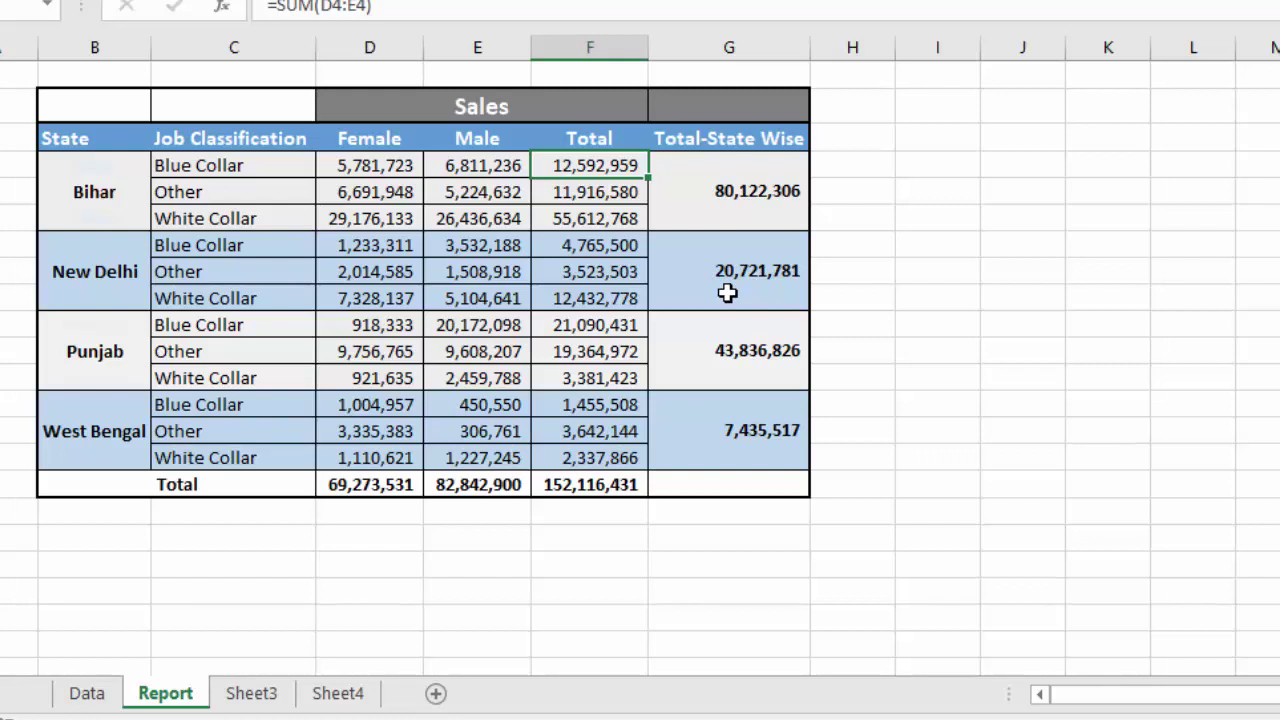
key(Left)
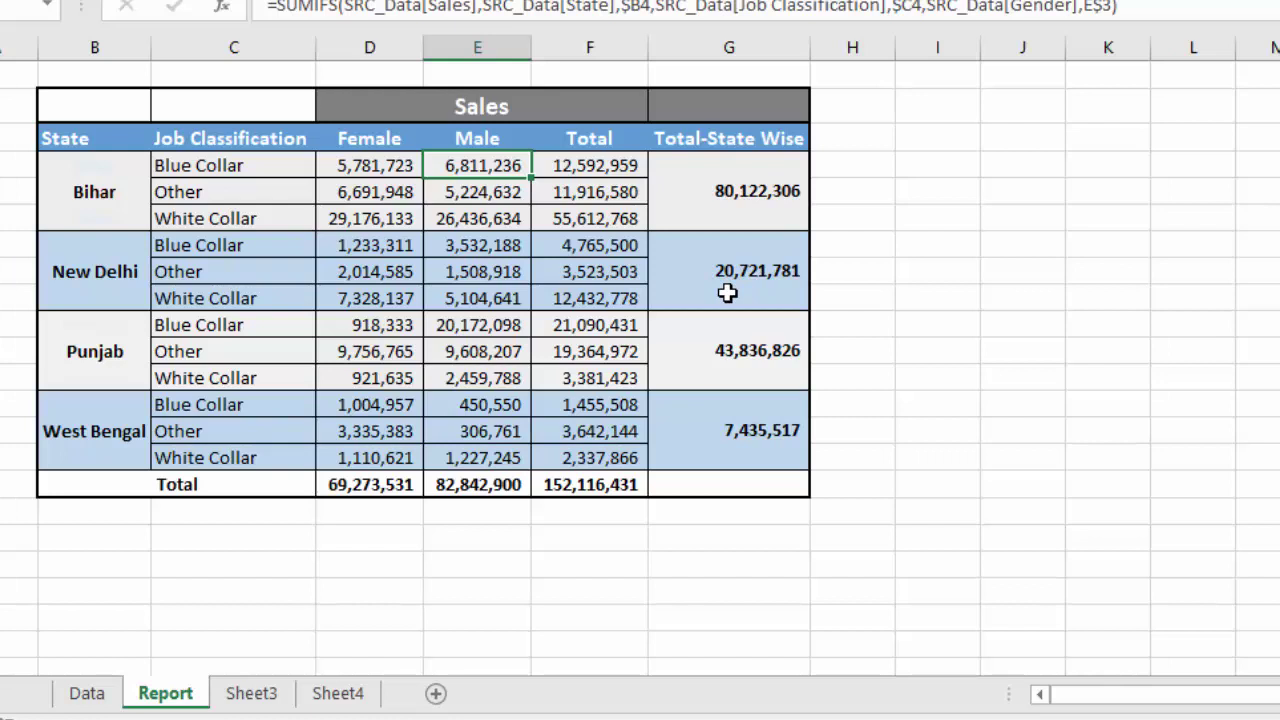
Switch from the Report sheet to the Data sheet with the raw sales records
key(ctrl+Down)
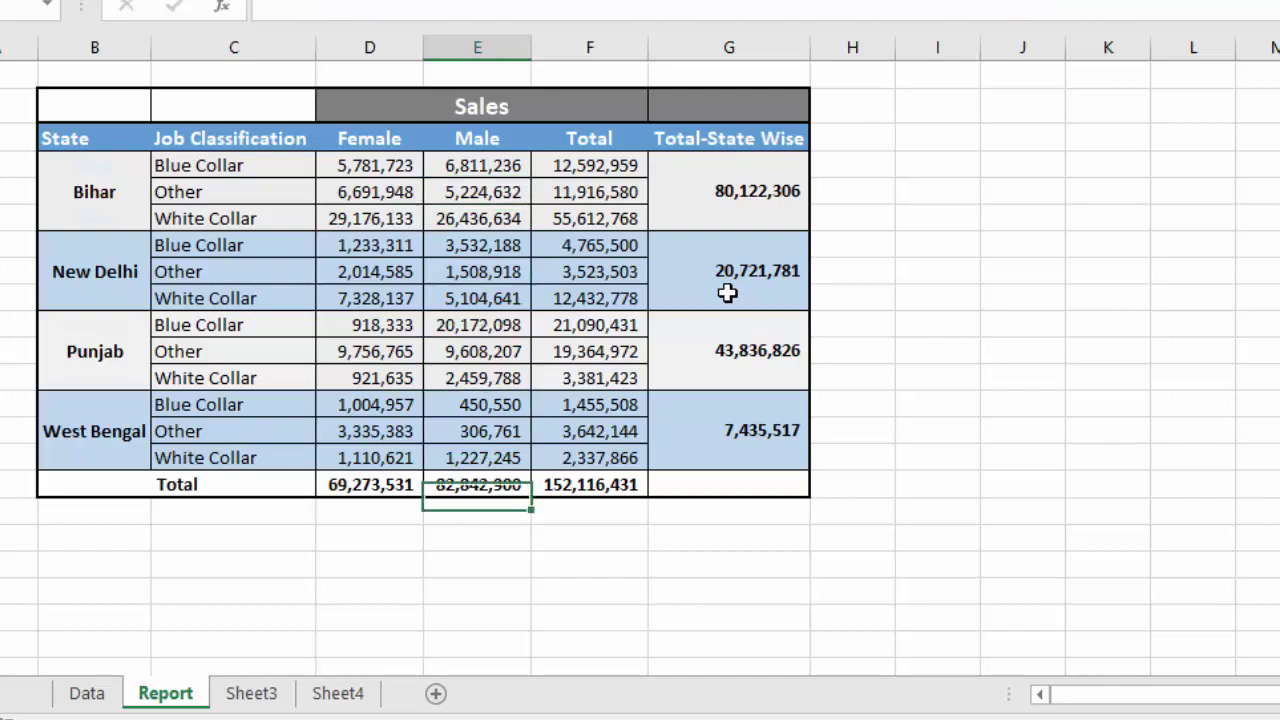
key(Down)
key(Down)
key(Left)
key(Left)
key(Left)
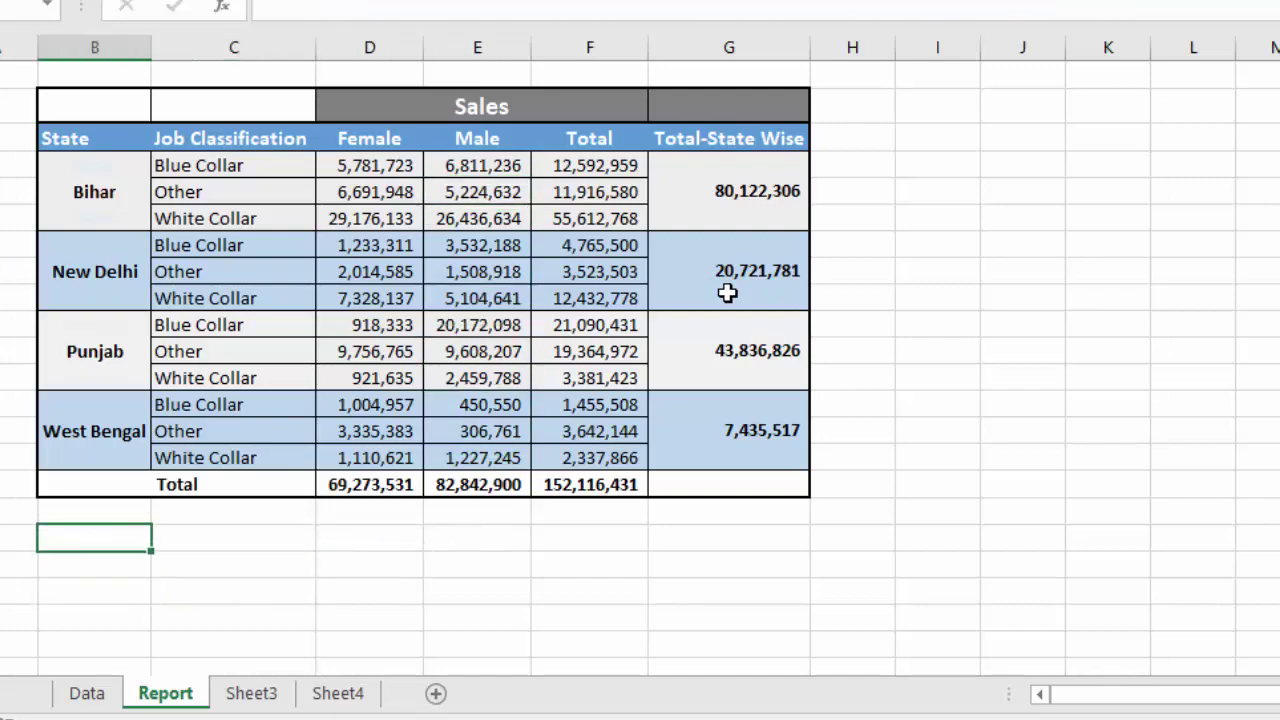
key(ctrl+Page_Up)
Select the entire sales data table on the Data sheet
key(ctrl+Up)
key(ctrl+Up)
key(ctrl+Left)
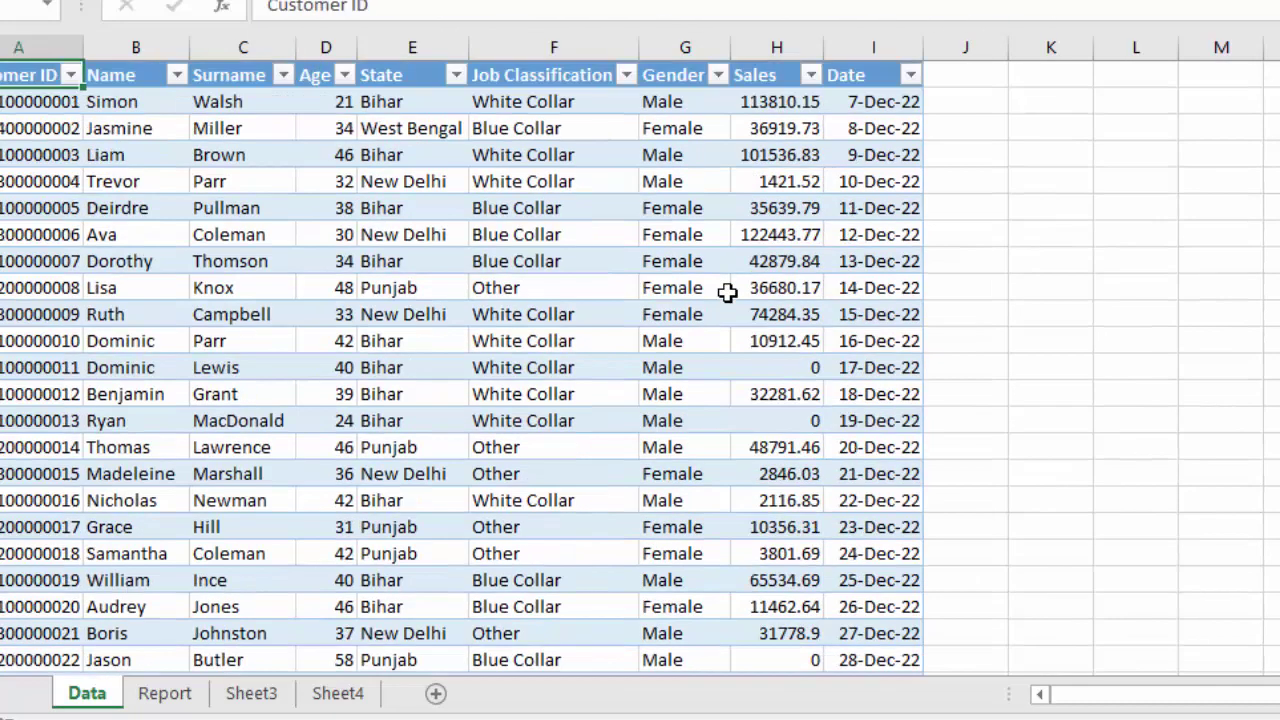
key(ctrl+shift+Right)
key(ctrl+shift+Down)
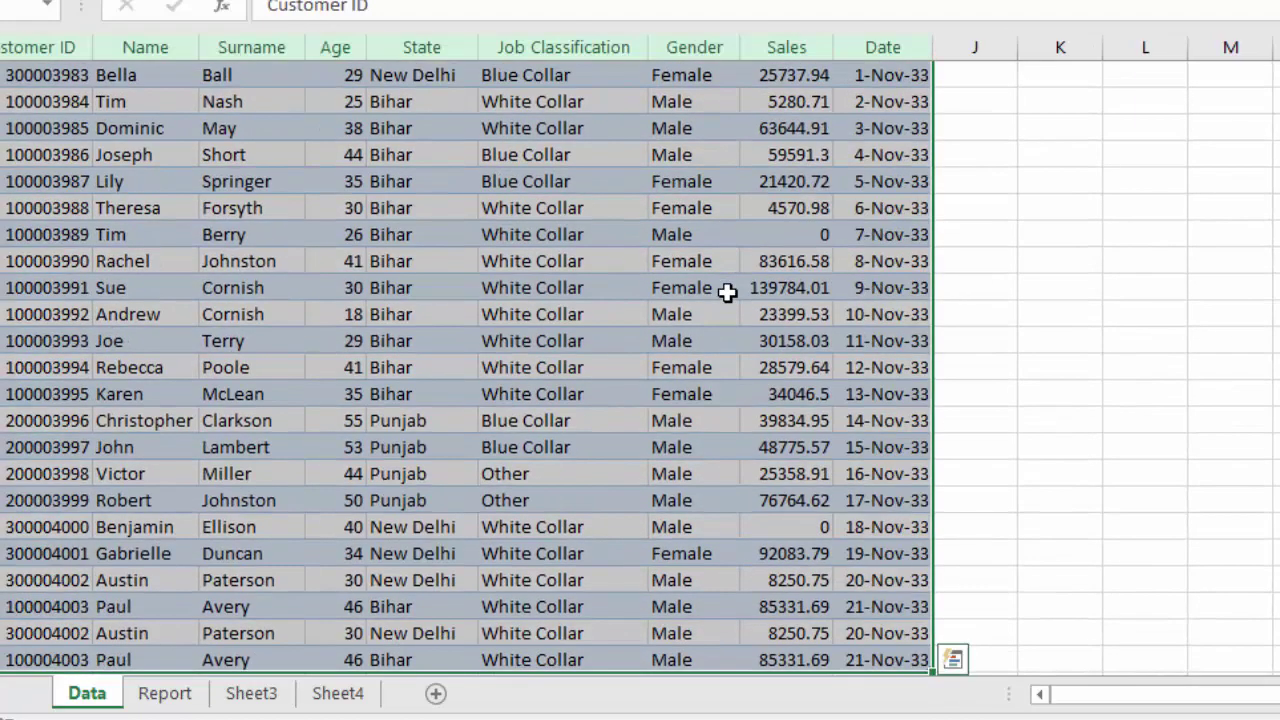
Insert a PivotTable from SRC_Data on the existing Report sheet at cell B20
key(alt+n)
key(v)
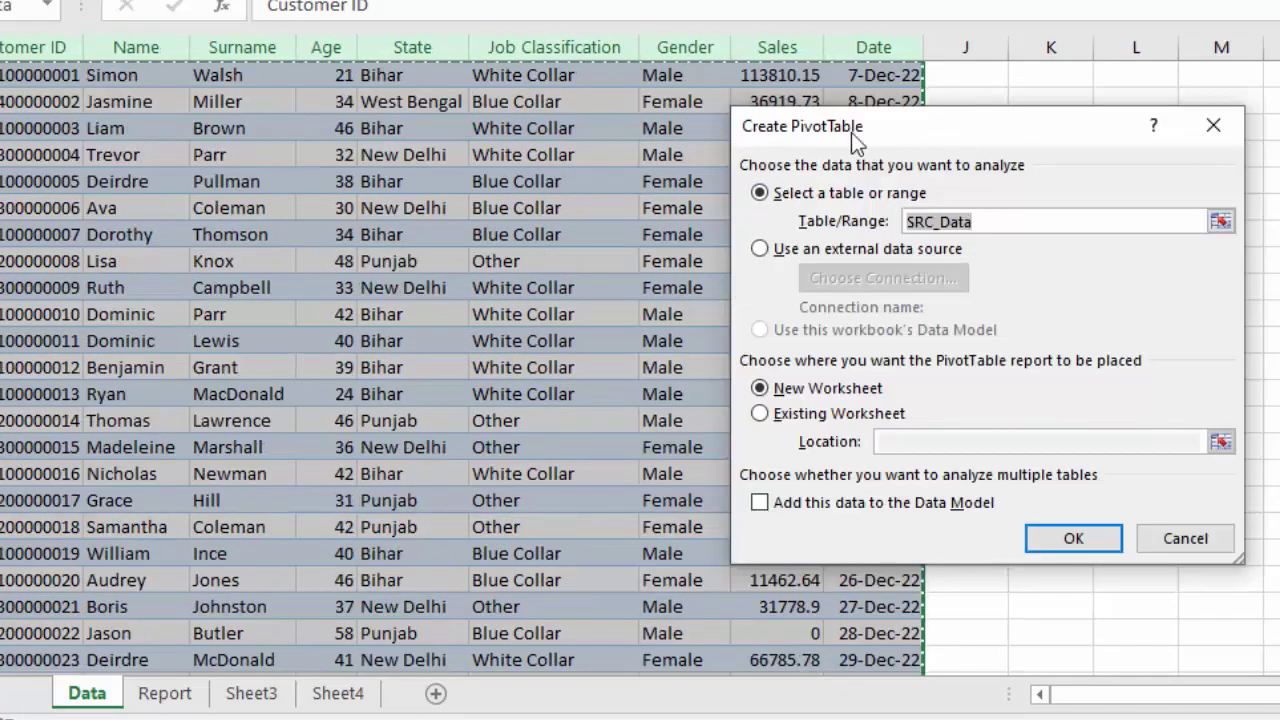
drag(853, 139, 756, 133)
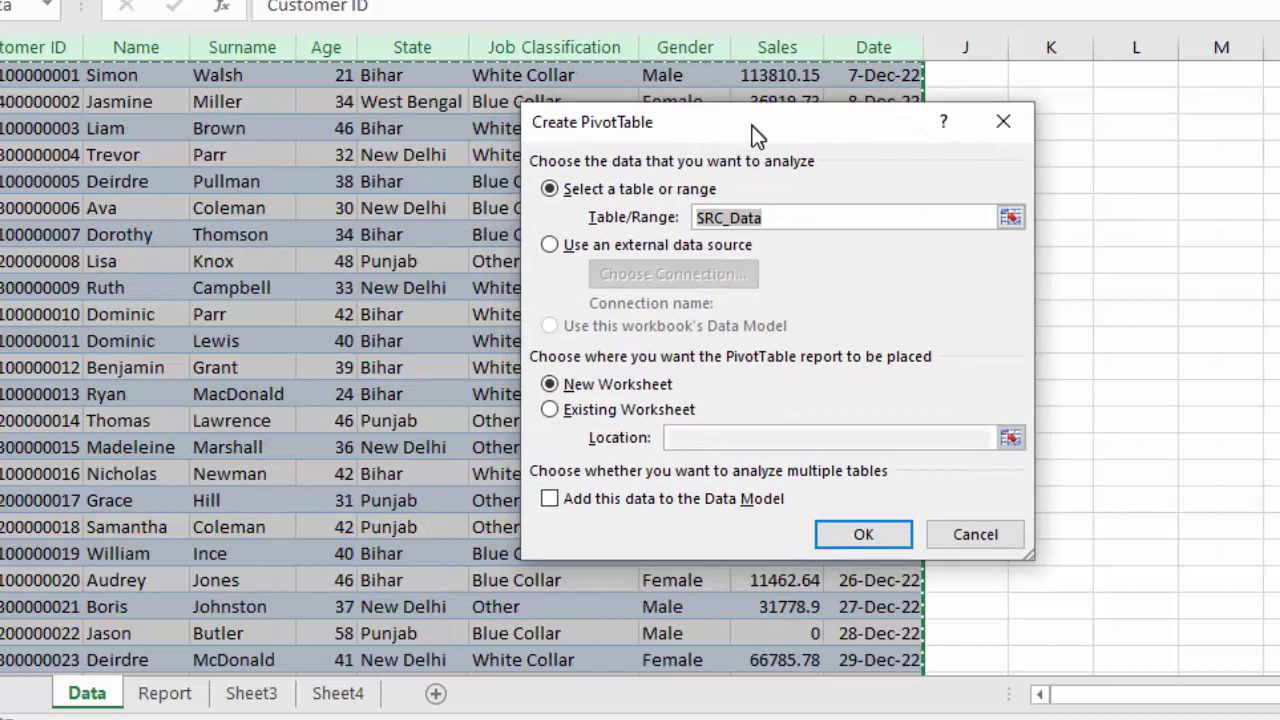
click(608, 410)
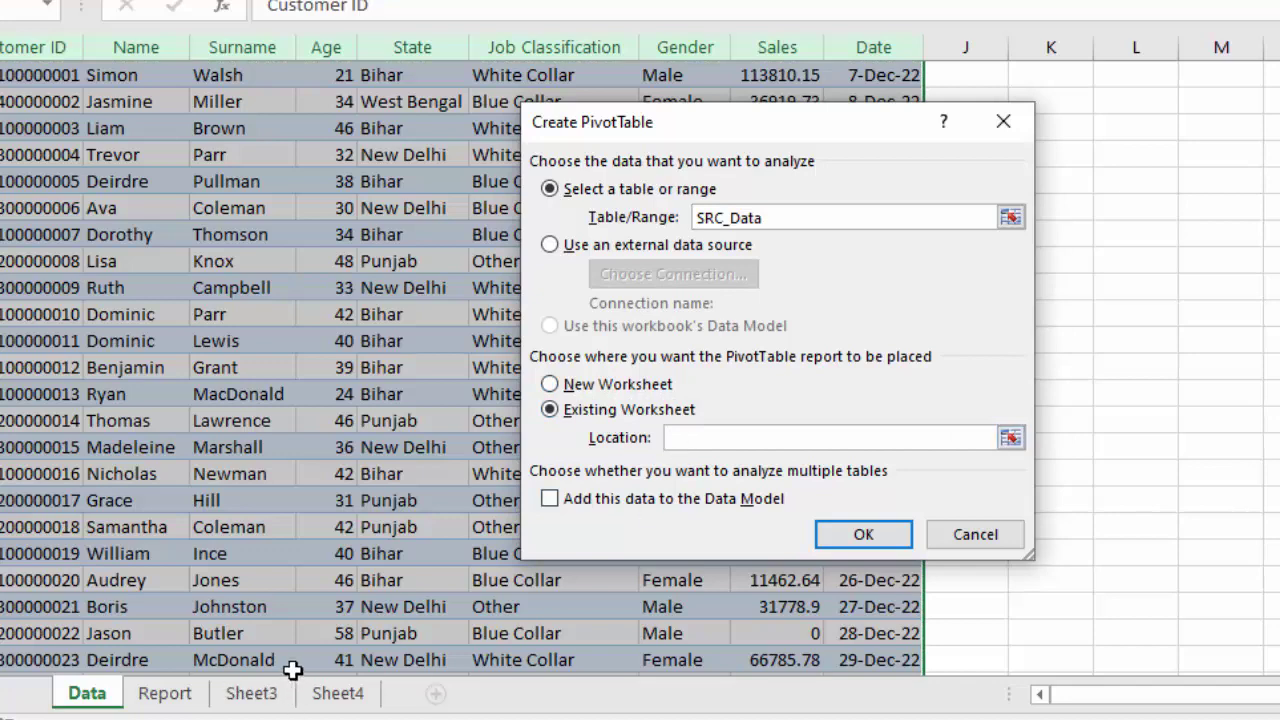
click(190, 700)
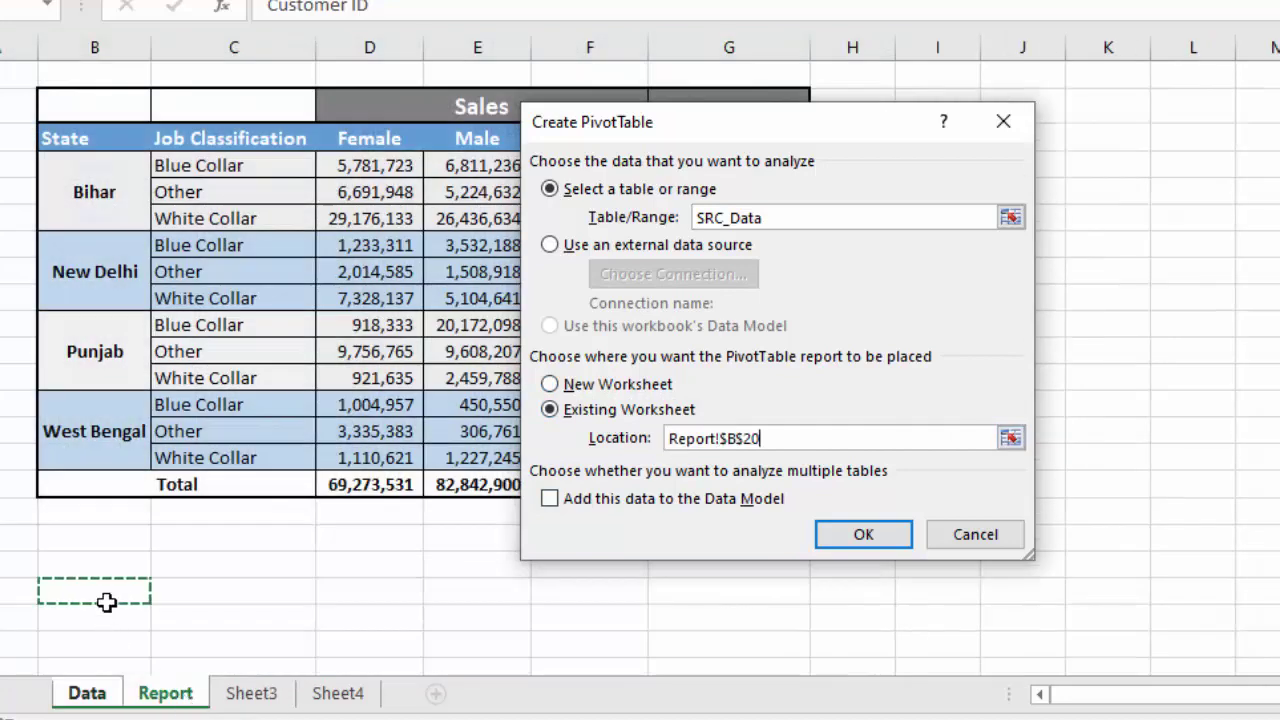
click(866, 542)
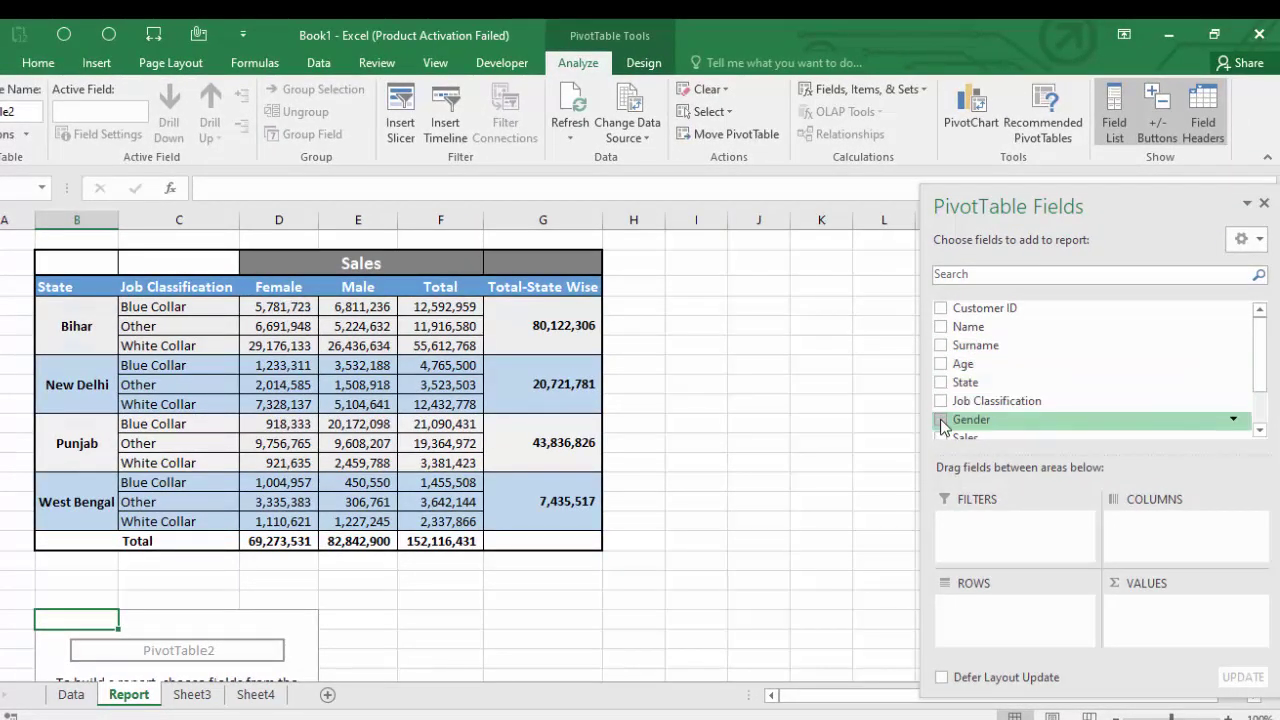
Put State and Job Classification in Rows, Gender in Columns, and Sum of Sales in Values
drag(940, 410, 985, 630)
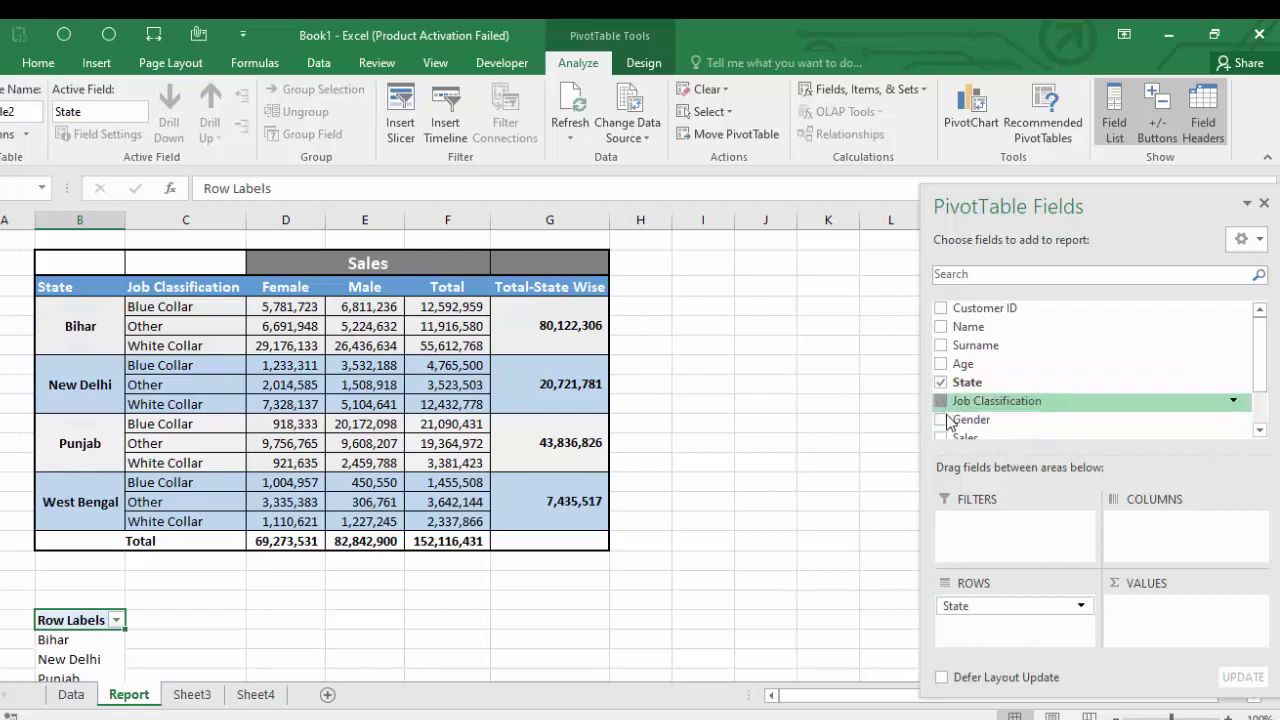
drag(948, 421, 997, 632)
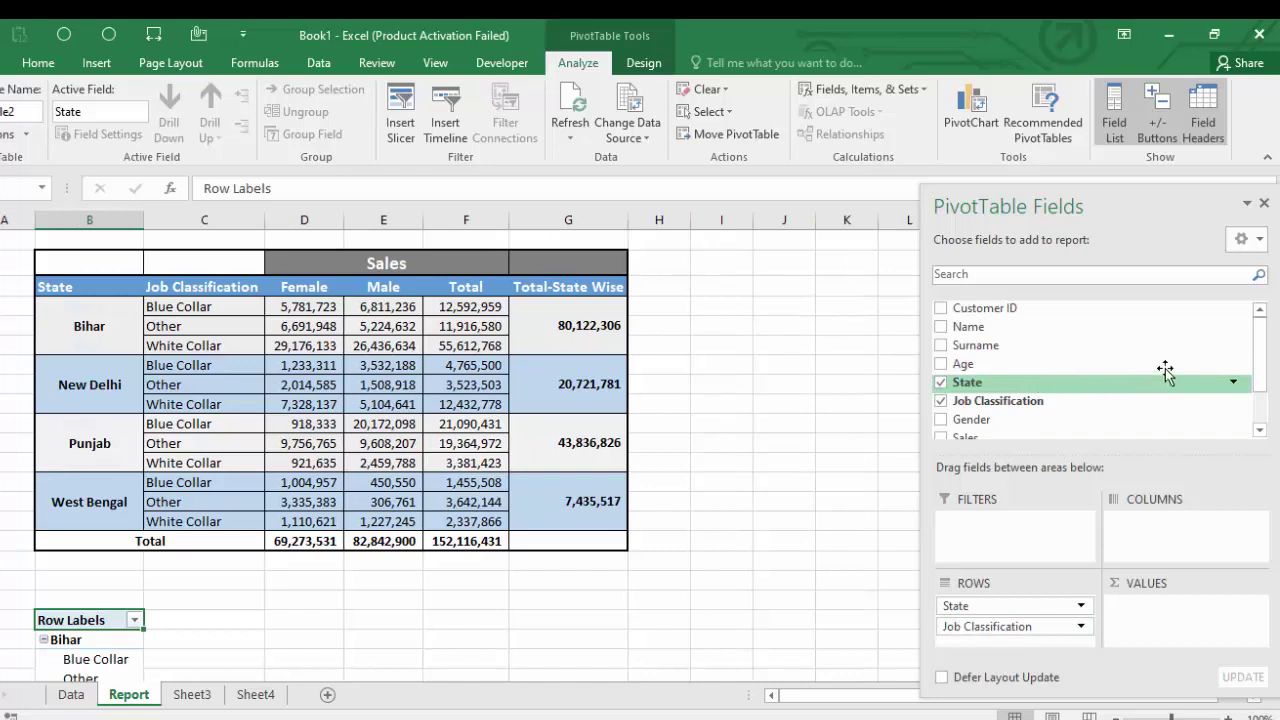
drag(943, 421, 1146, 536)
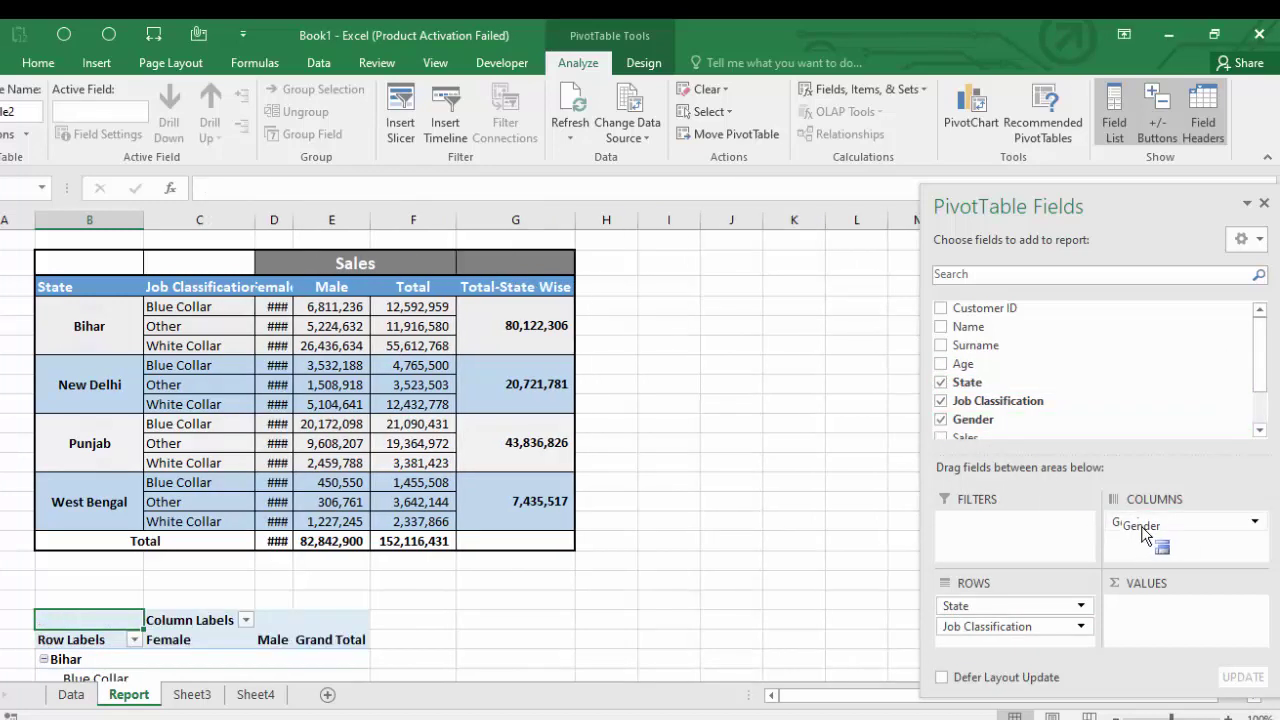
scroll(966, 395, down, 1)
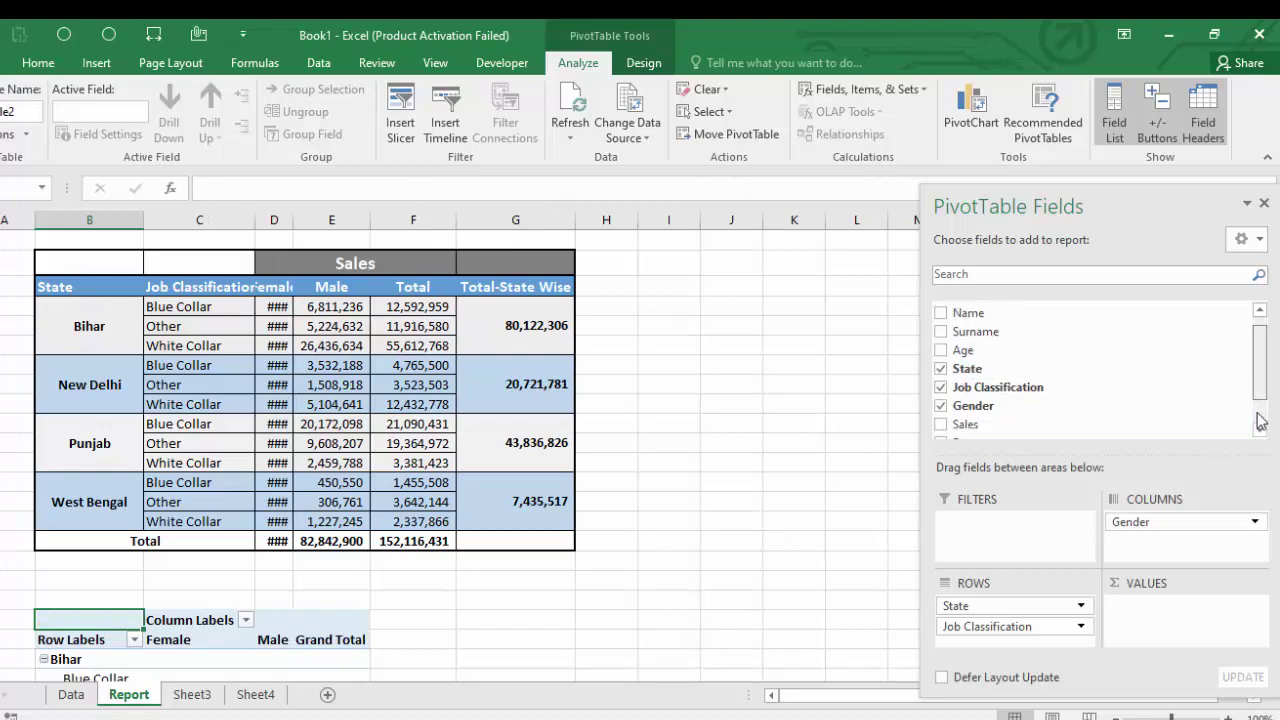
scroll(966, 400, down, 2)
drag(947, 388, 1148, 612)
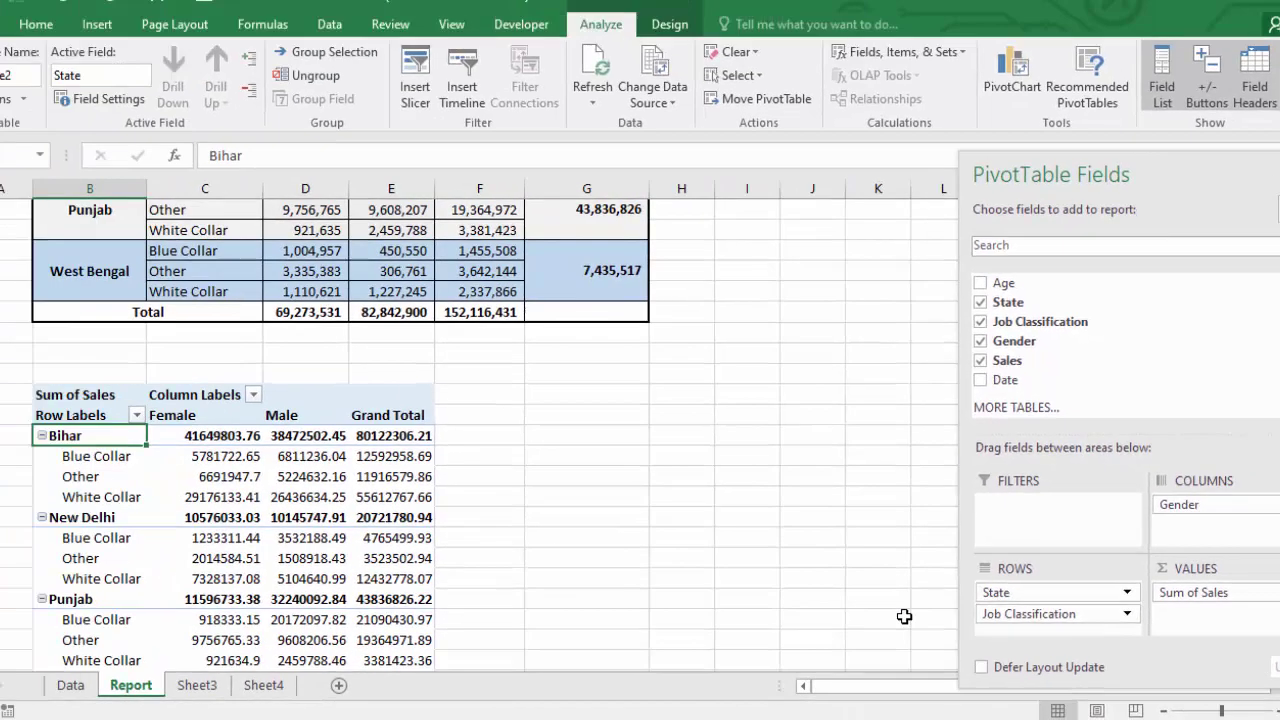
Inspect the PivotTable's gender headers, Male column and Bihar grand total
key(Right)
key(Up)
key(Left)
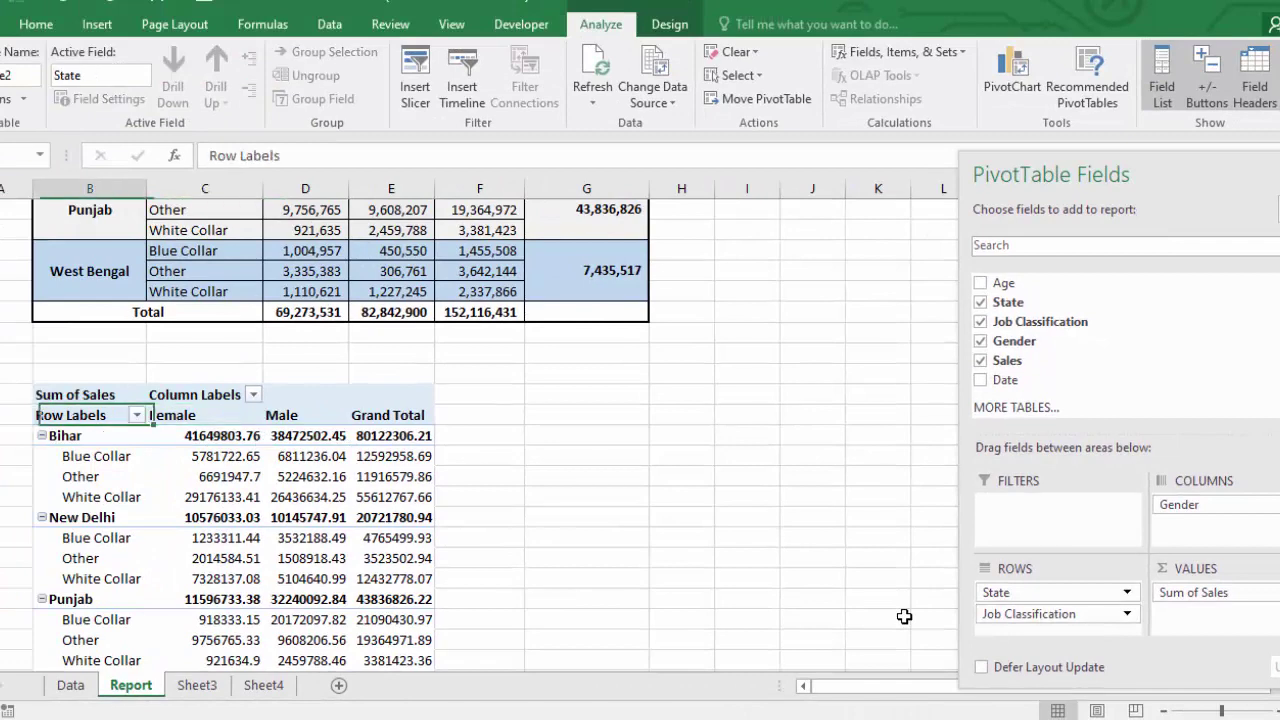
key(Right)
key(Right)
key(Right)
key(Right)
key(Down)
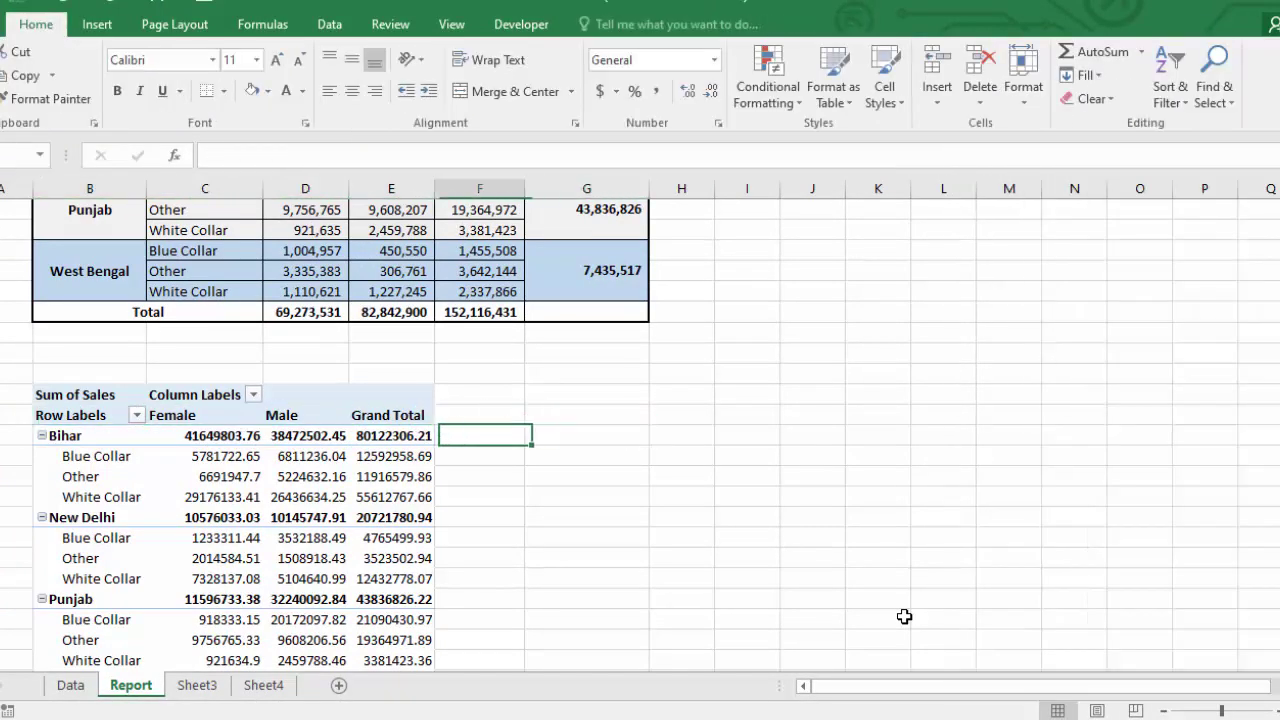
key(Left)
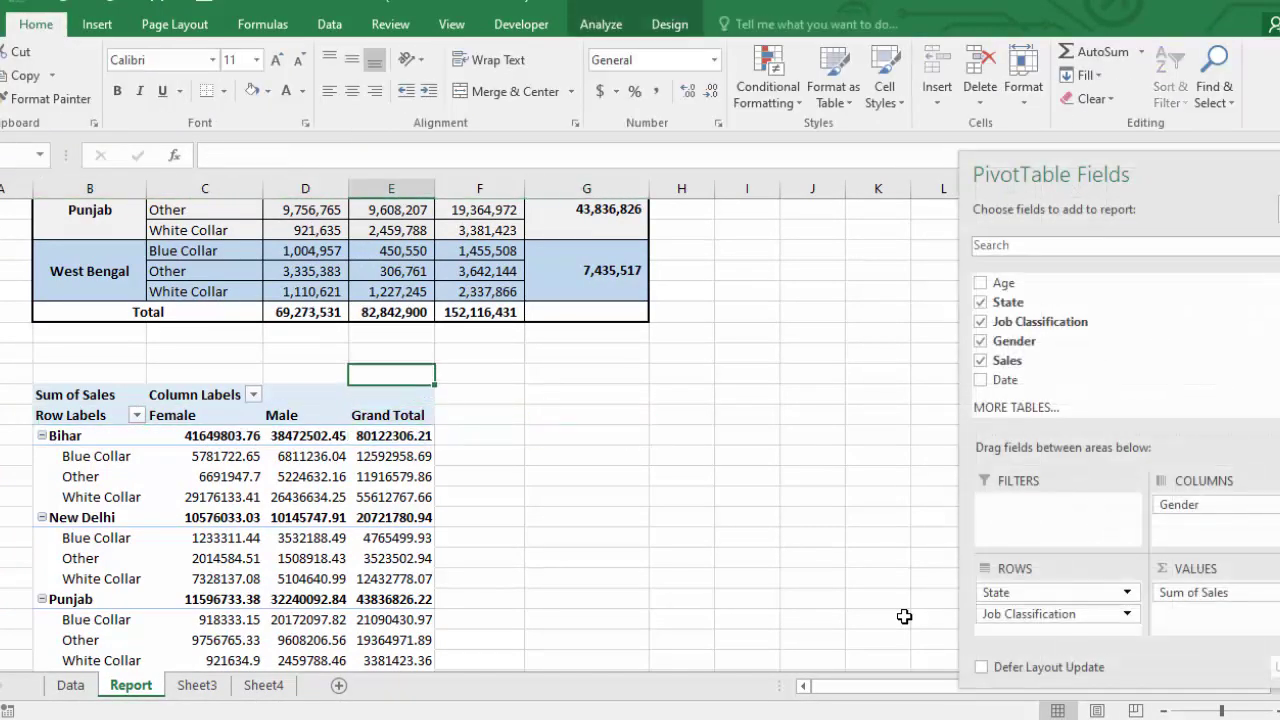
key(Up)
key(Up)
key(Left)
key(Down)
key(Down)
key(Down)
key(Left)
key(Up)
key(Right)
key(Right)
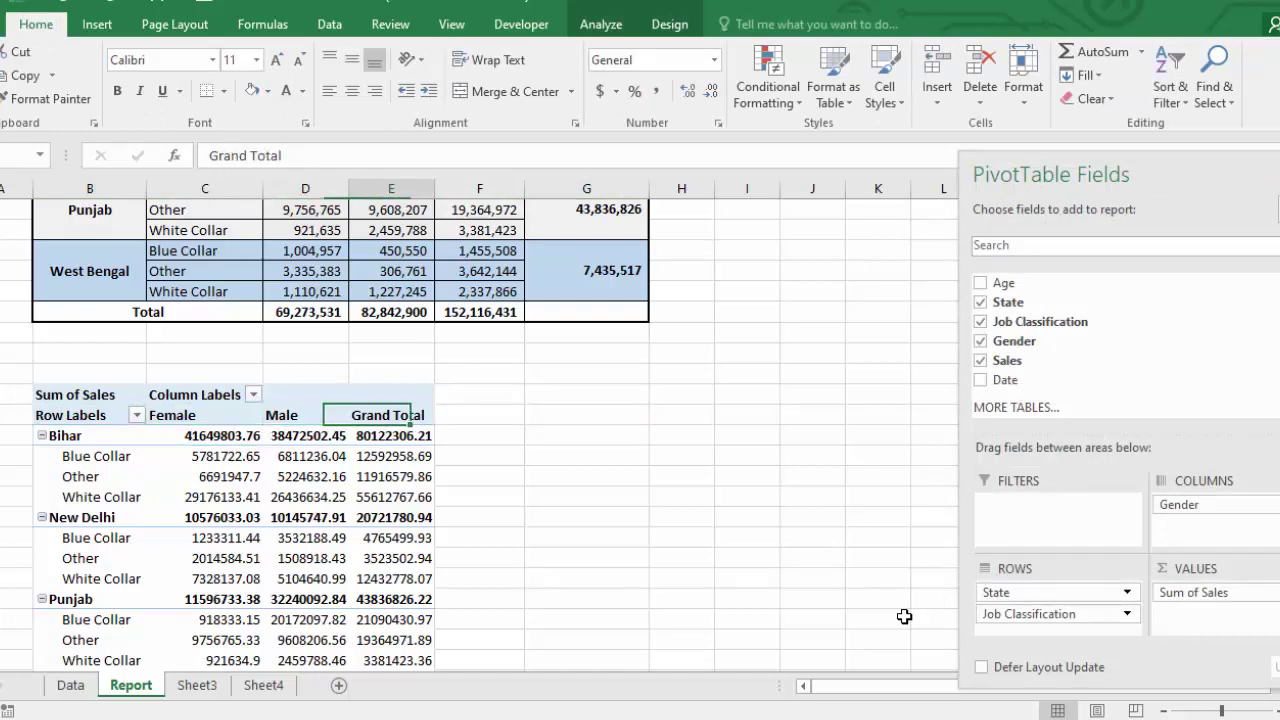
Compare a Female Blue Collar SUMIFS value with the matching PivotTable value
key(Up)
key(Up)
key(Up)
key(Up)
key(Up)
key(Up)
key(Up)
key(Left)
key(Down)
key(Down)
key(Down)
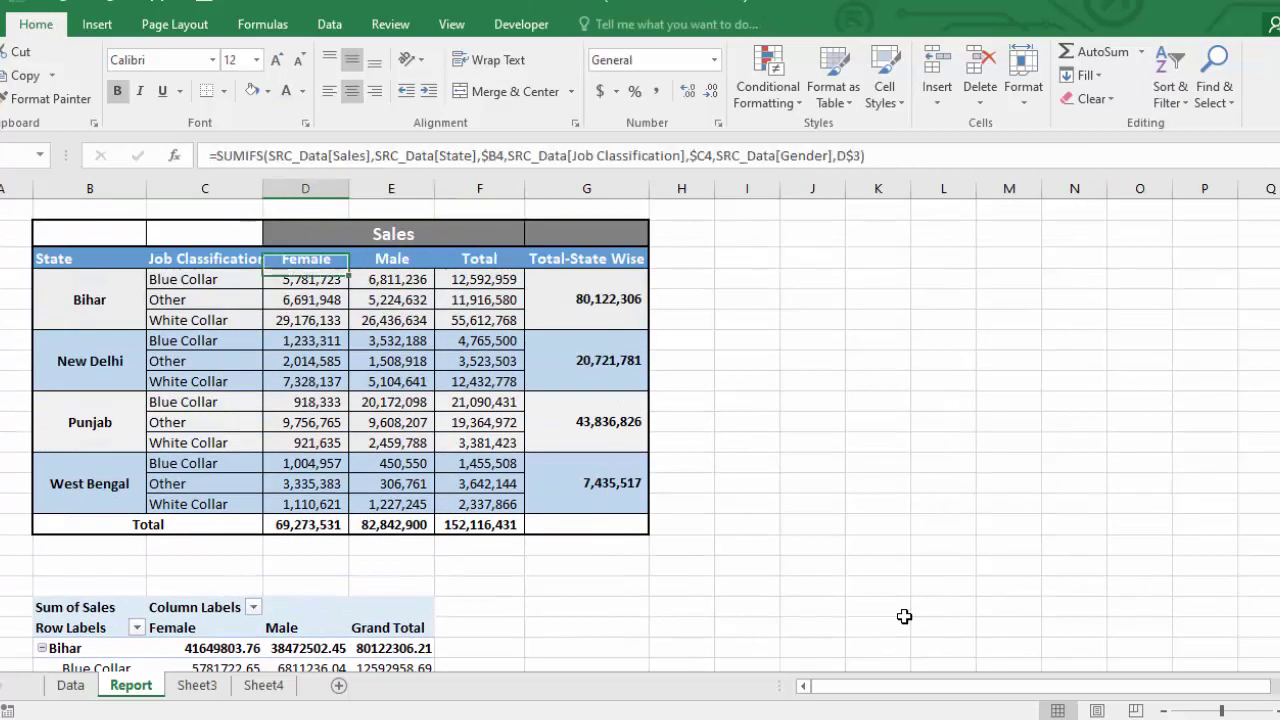
key(Down)
key(Down)
key(Down)
key(Down)
key(Down)
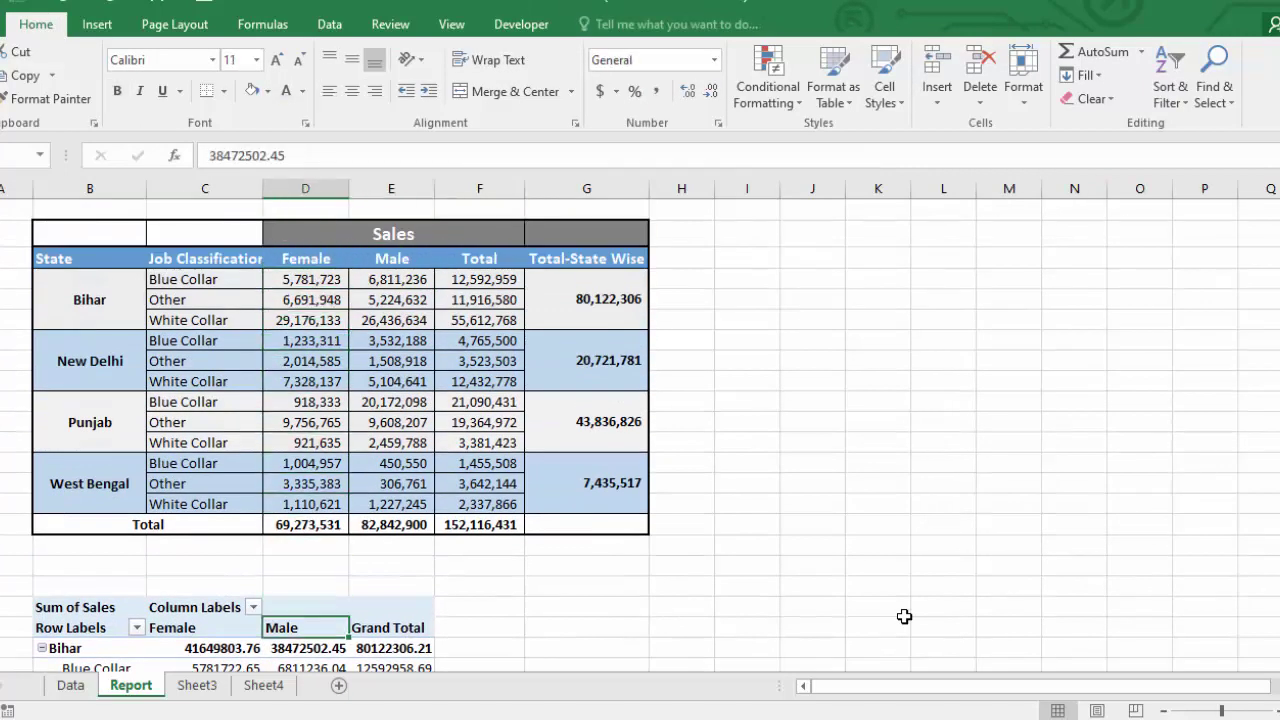
key(Left)
key(Down)
key(Down)
key(Down)
key(Up)
key(Up)
key(Up)
Format the PivotTable values through Grand Total as Number with no decimals, e.g. Bihar 80122306
key(Right)
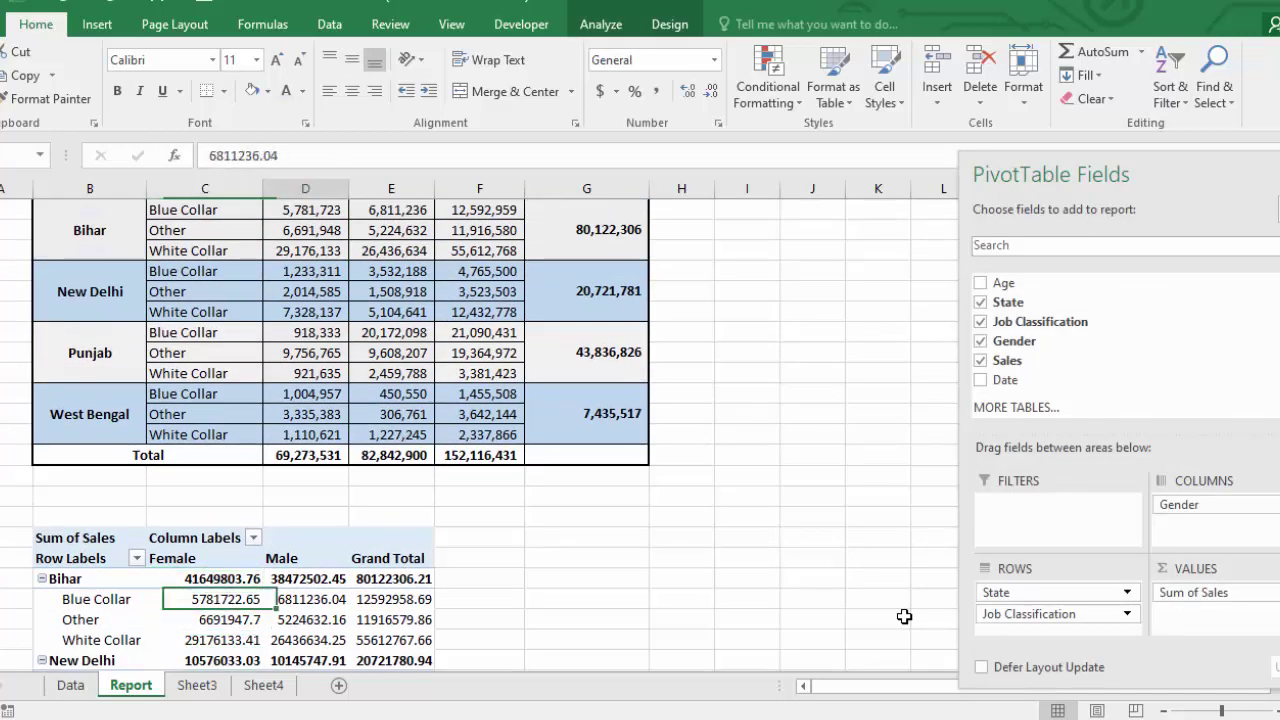
key(Left)
key(Up)
key(shift+Right)
key(shift+Right)
key(shift+Down)
key(shift+Down)
key(shift+Down)
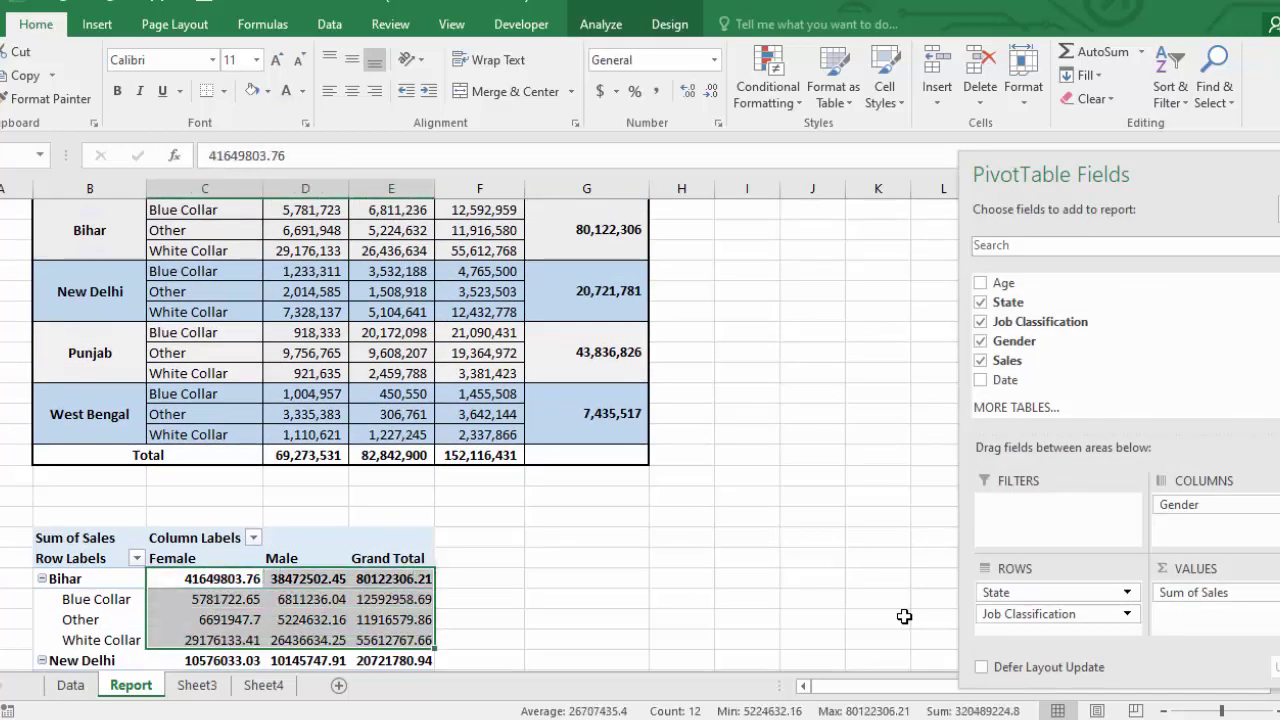
key(ctrl+shift+Down)
key(ctrl+shift+Down)
key(ctrl+shift+Up)
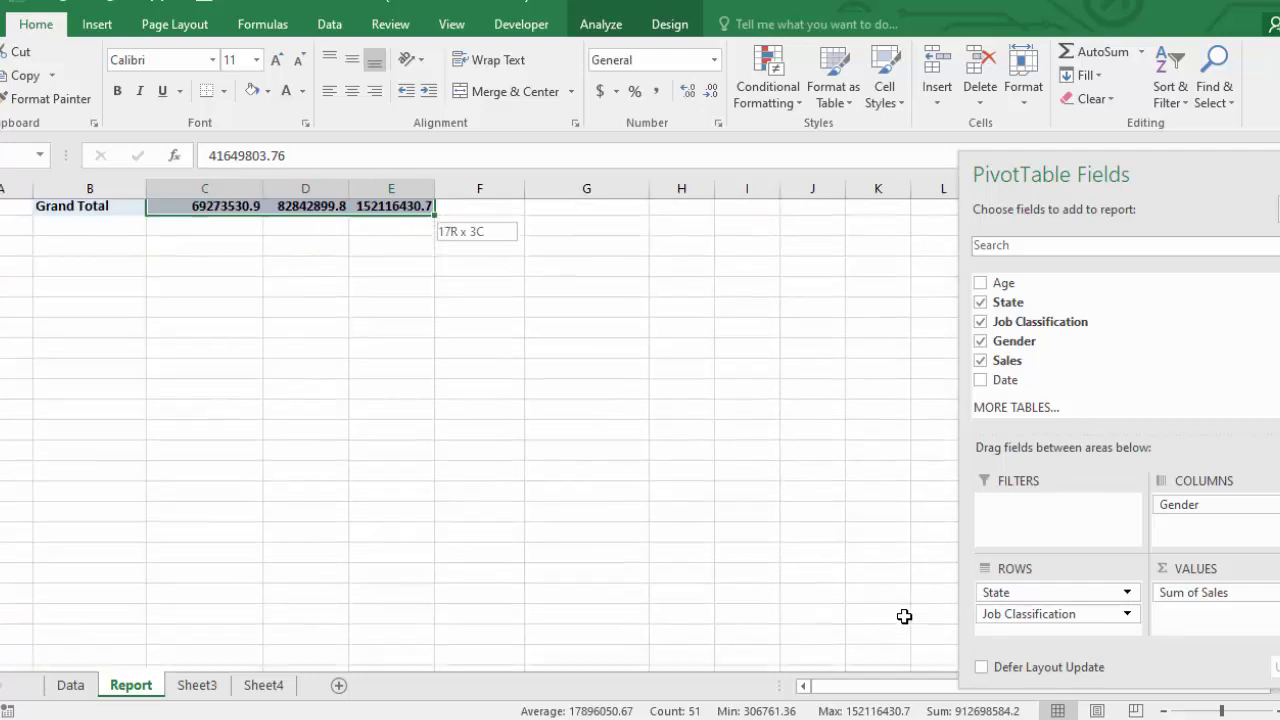
click(713, 91)
click(713, 91)
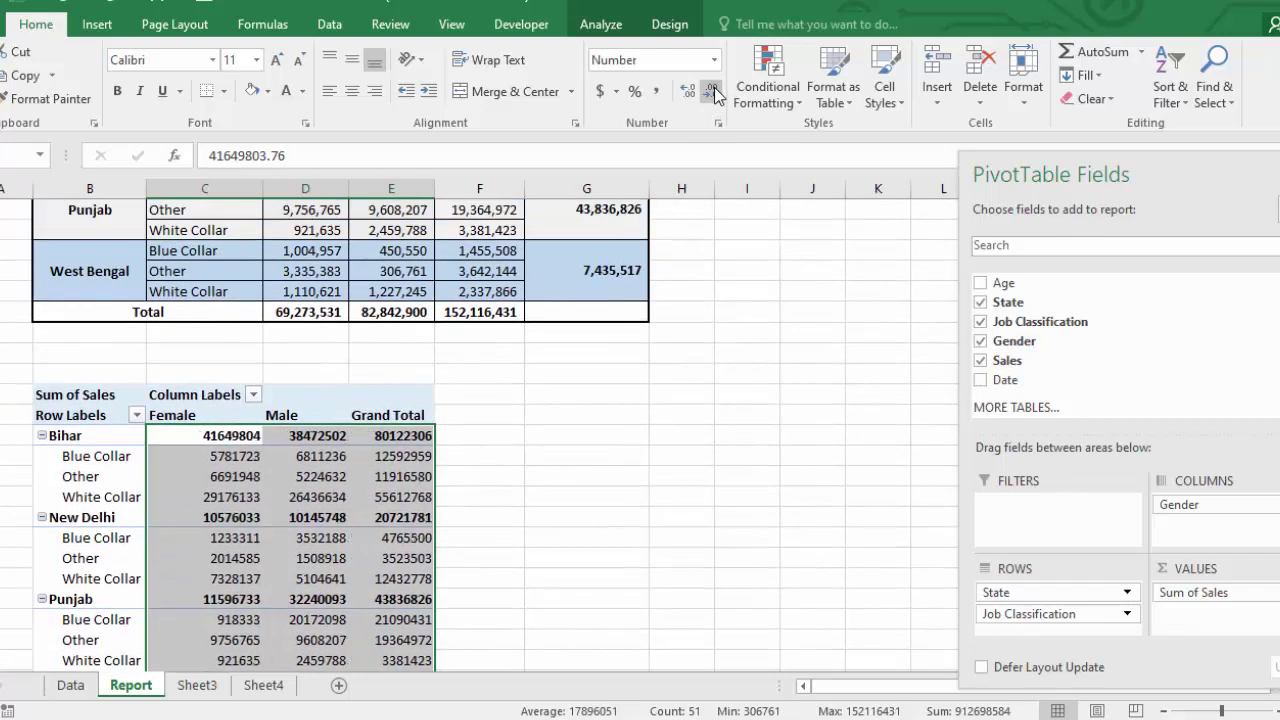
key(Left)
key(Right)
key(Down)
key(Up)
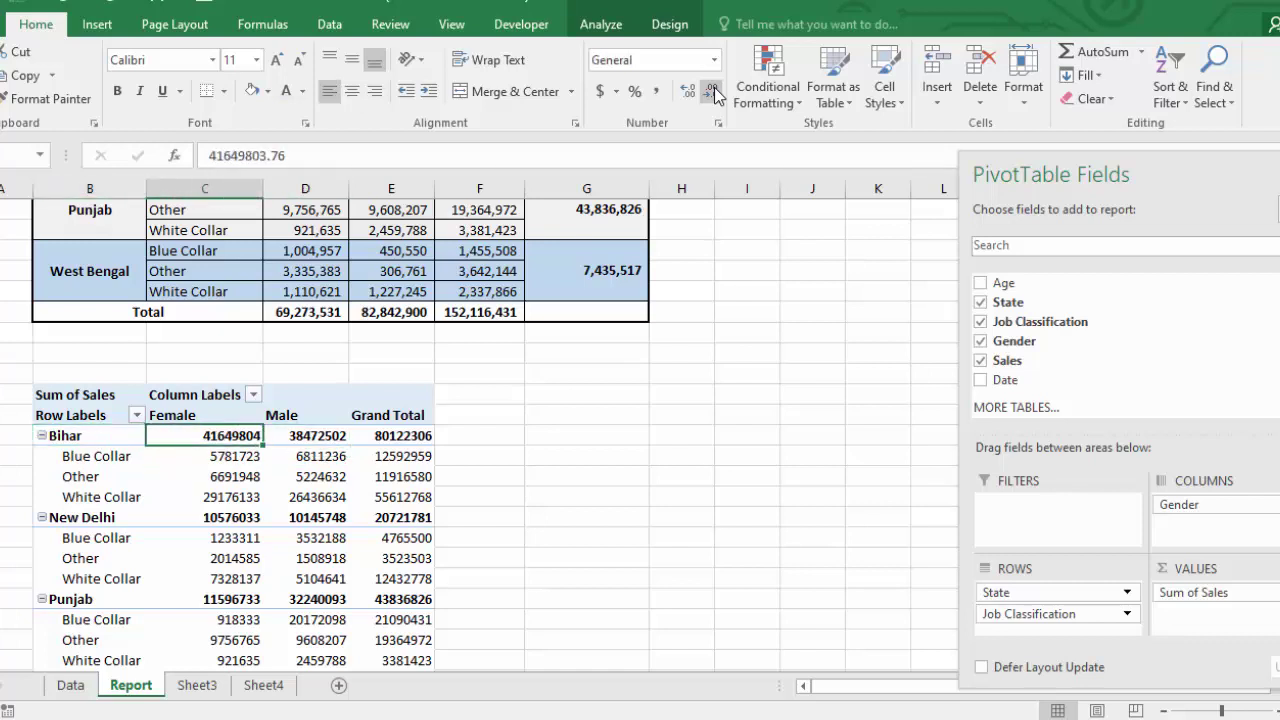
key(Left)
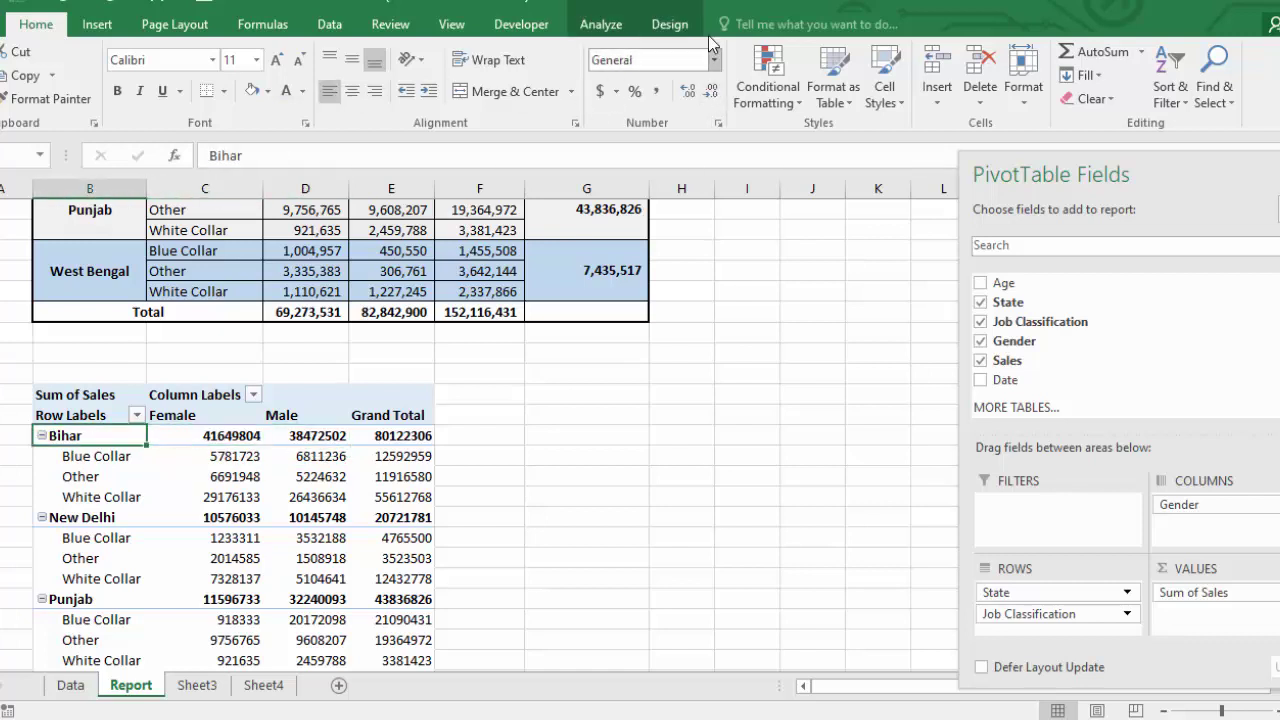
Lay the PivotTable out in tabular form and inspect the new Bihar Total subtotal row
click(672, 26)
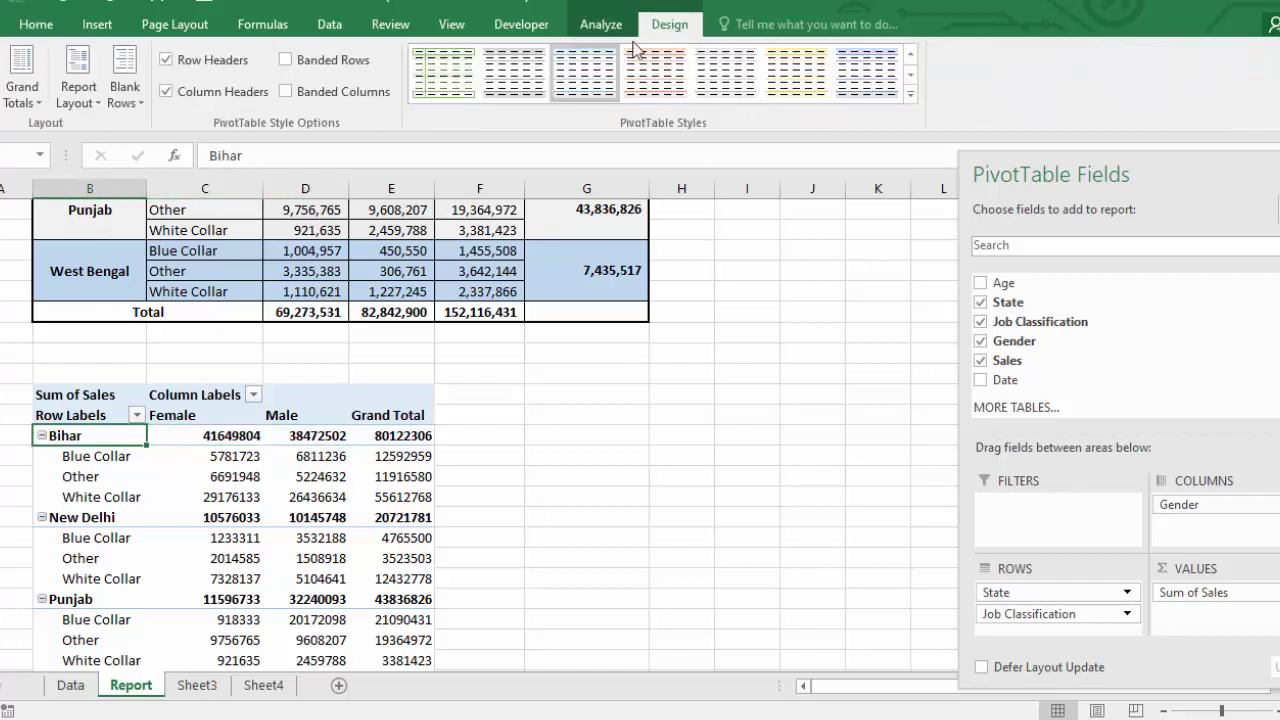
click(101, 93)
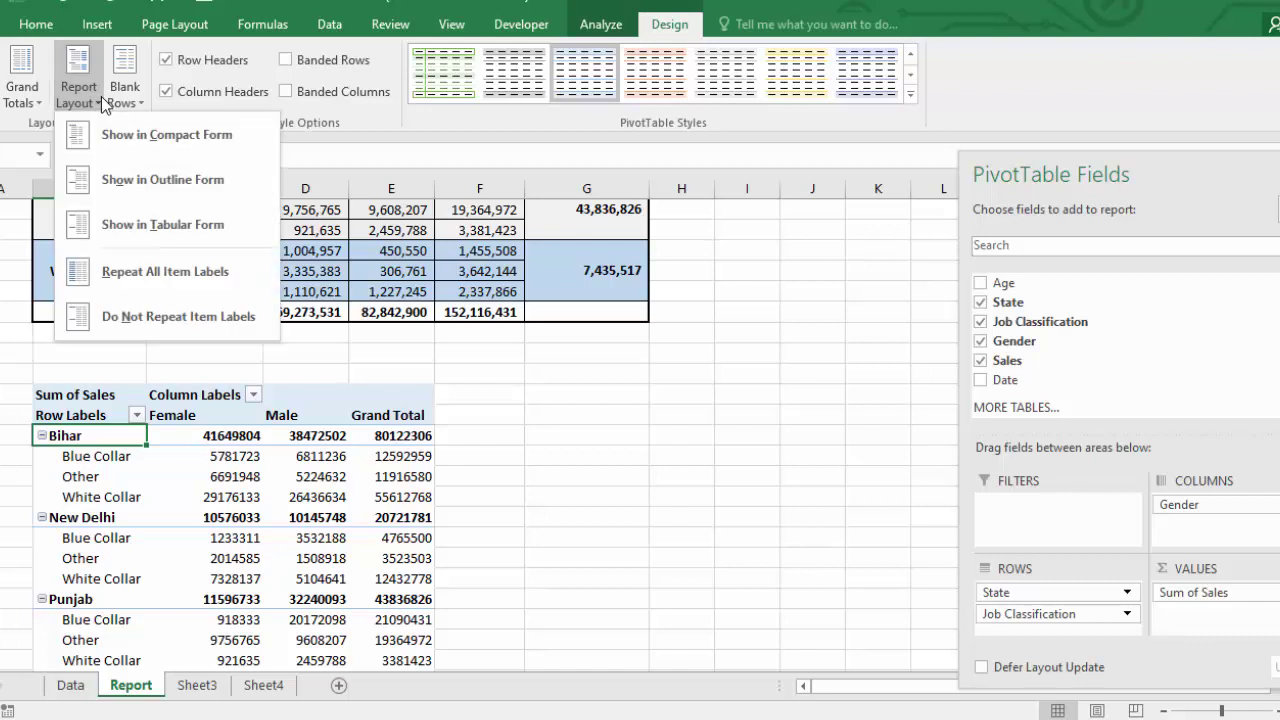
click(124, 226)
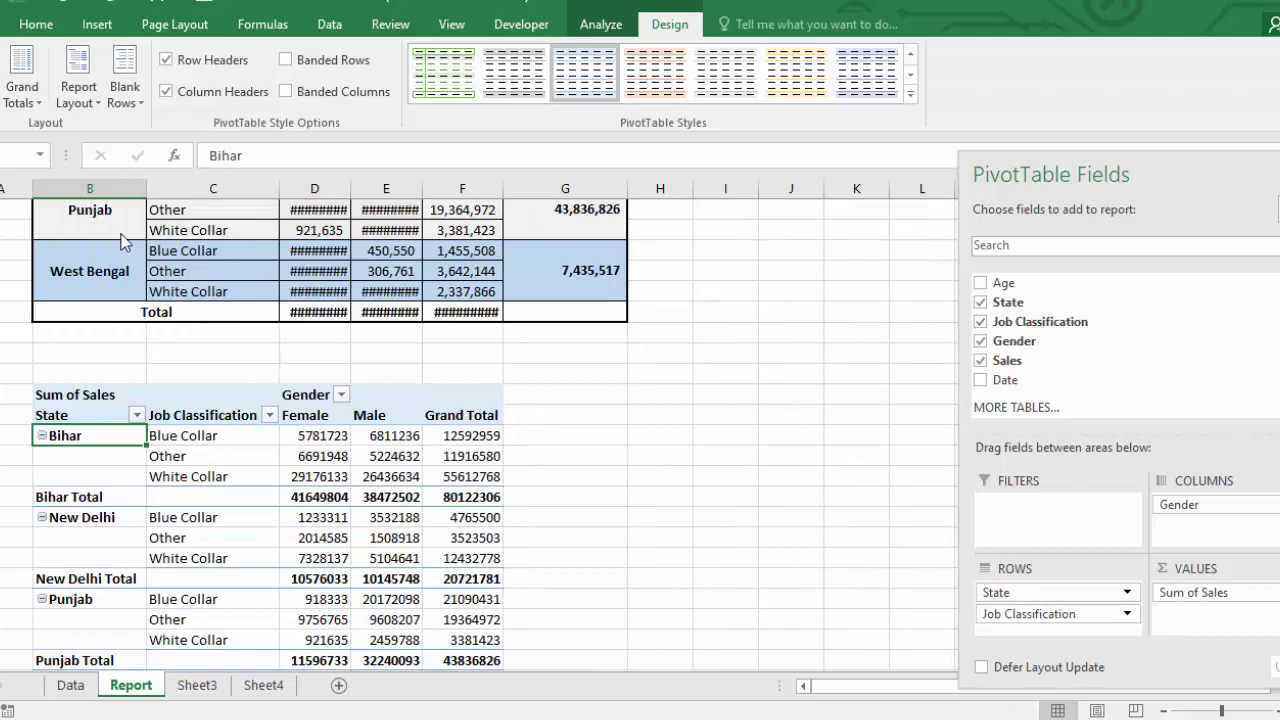
key(Right)
key(Up)
key(Left)
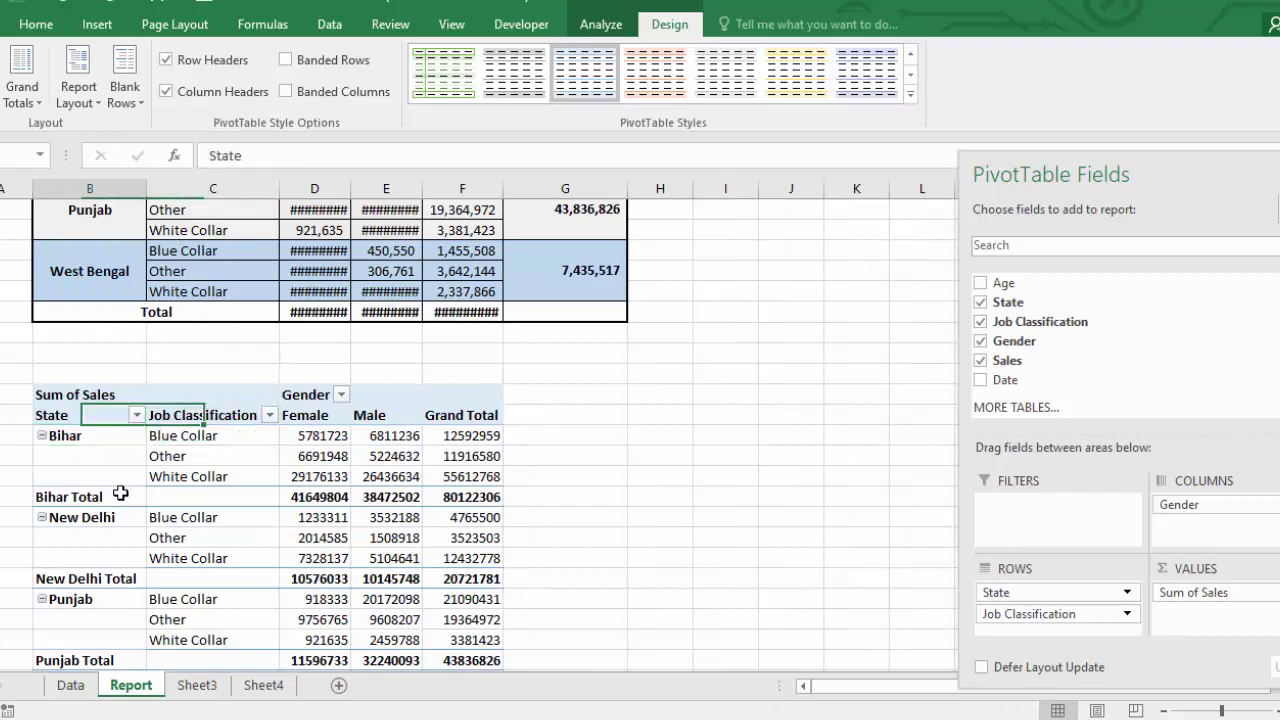
key(Down)
key(Down)
key(Down)
key(Down)
key(Right)
Compare the Bihar Total values with the report table's Total row
key(Right)
key(Right)
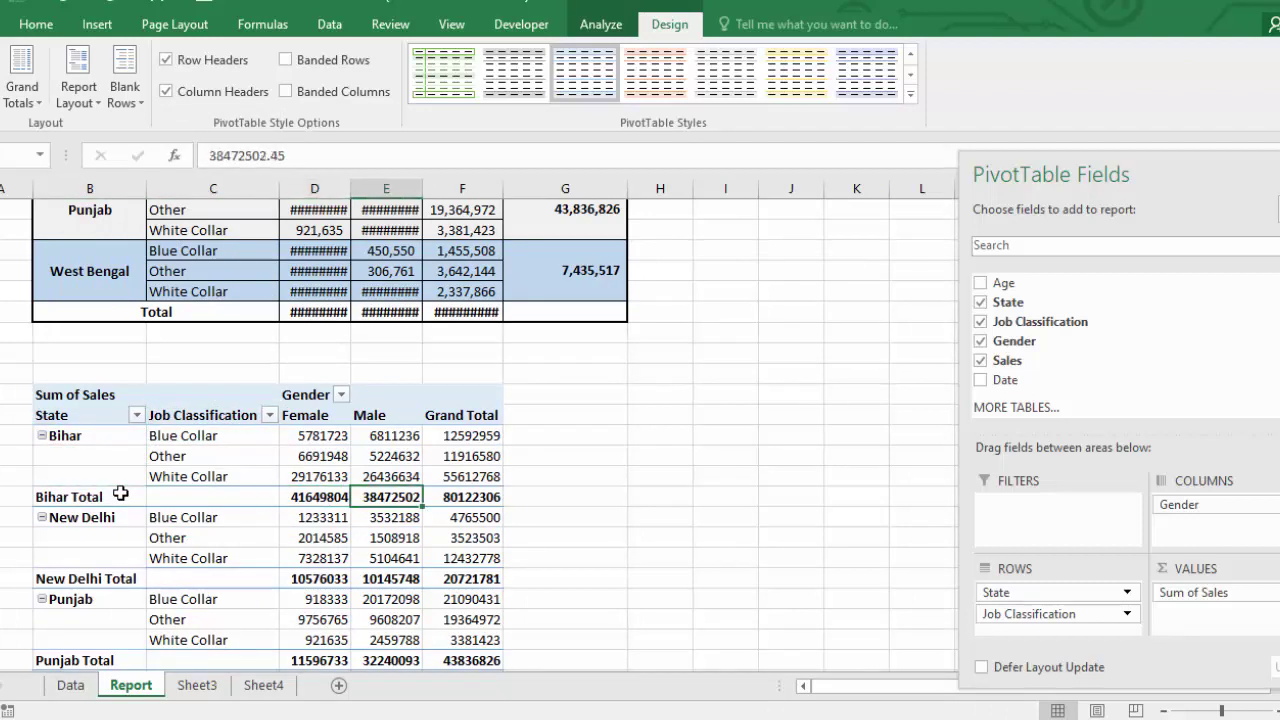
key(Right)
key(Left)
key(Left)
key(Up)
key(Up)
key(Up)
key(Up)
key(Right)
key(Right)
key(Up)
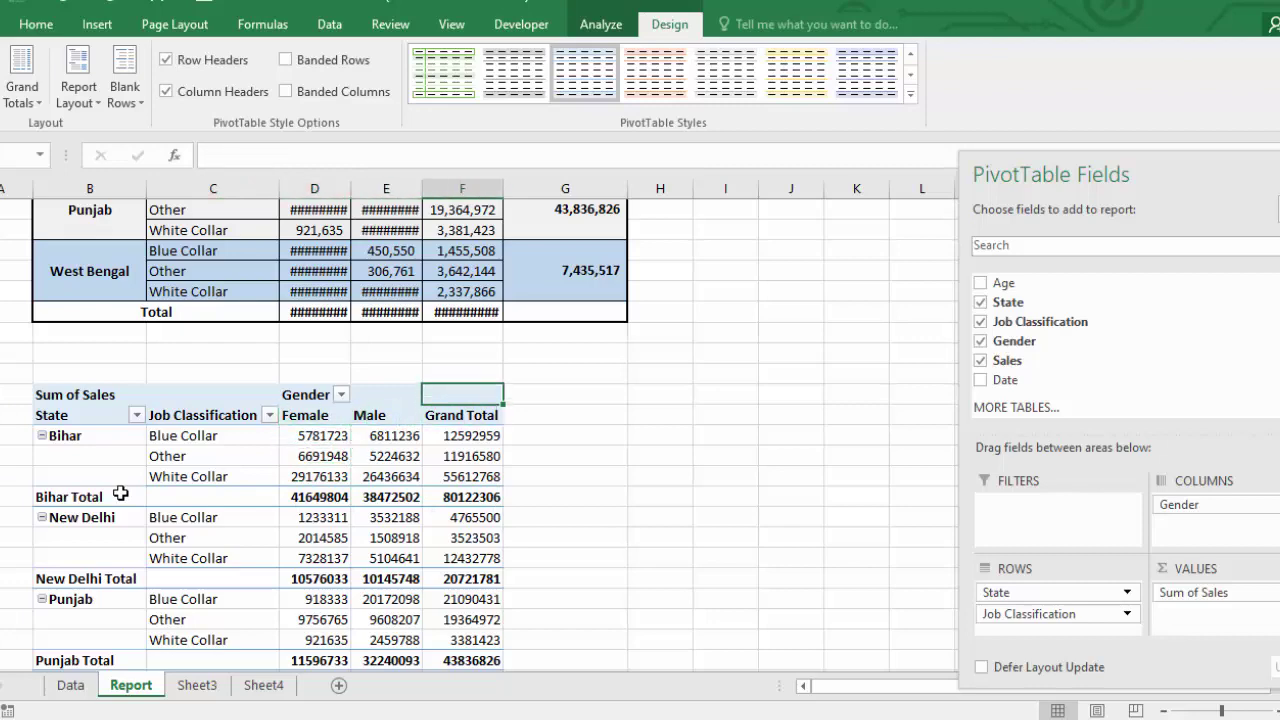
key(Up)
key(Up)
key(Up)
AutoFit columns E, D and F so the sales totals display in full
key(Left)
key(alt+h)
key(o)
key(i)
key(Left)
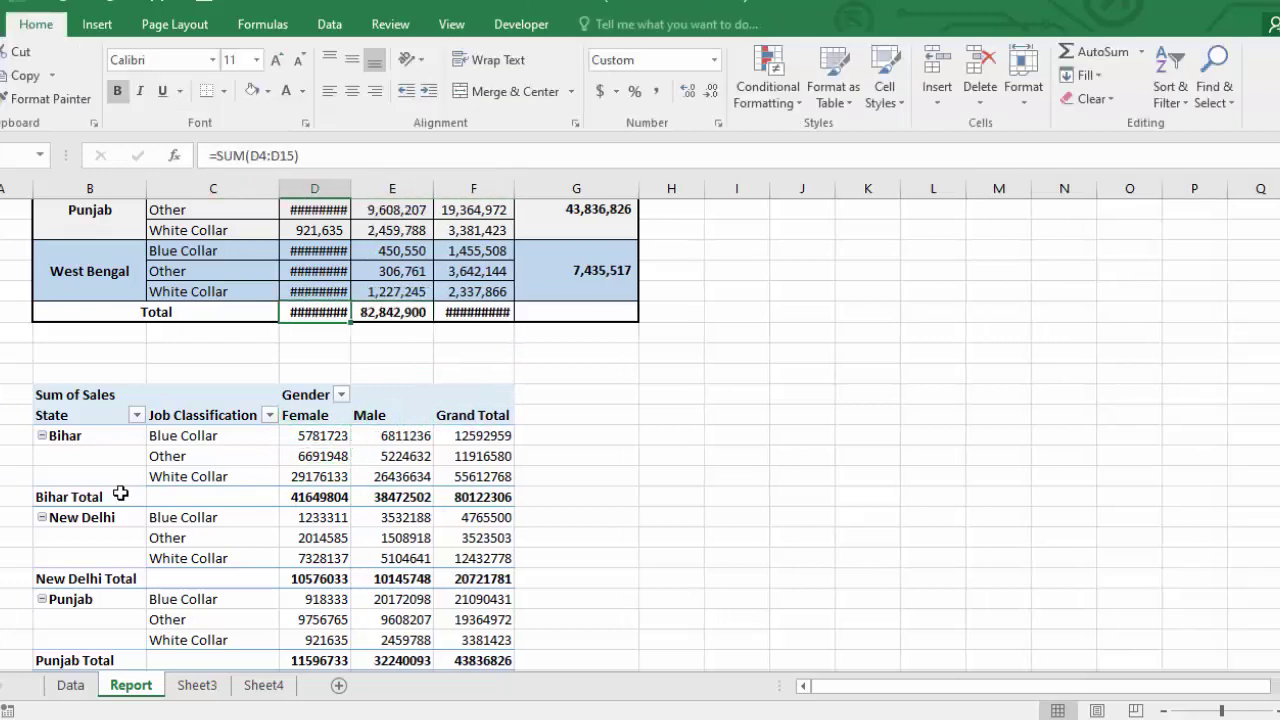
key(alt+h)
key(o)
key(i)
scroll(120, 493, up, 3)
key(Right)
Check the PivotTable's Bihar Total Female value, the New Delhi Total row and Bihar's Other row
key(Right)
key(alt+h)
key(o)
key(i)
scroll(120, 493, down, 3)
click(120, 493)
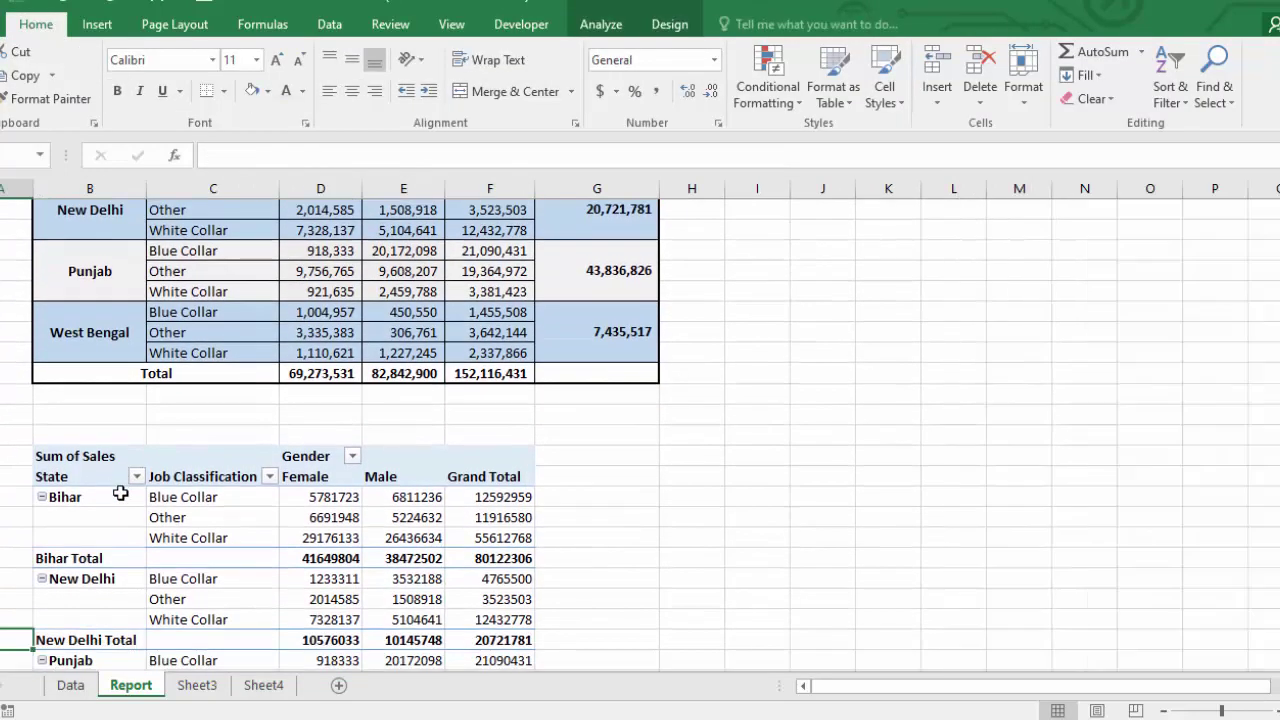
scroll(120, 493, up, 3)
key(Down)
scroll(120, 493, down, 1)
key(Down)
key(Down)
key(Right)
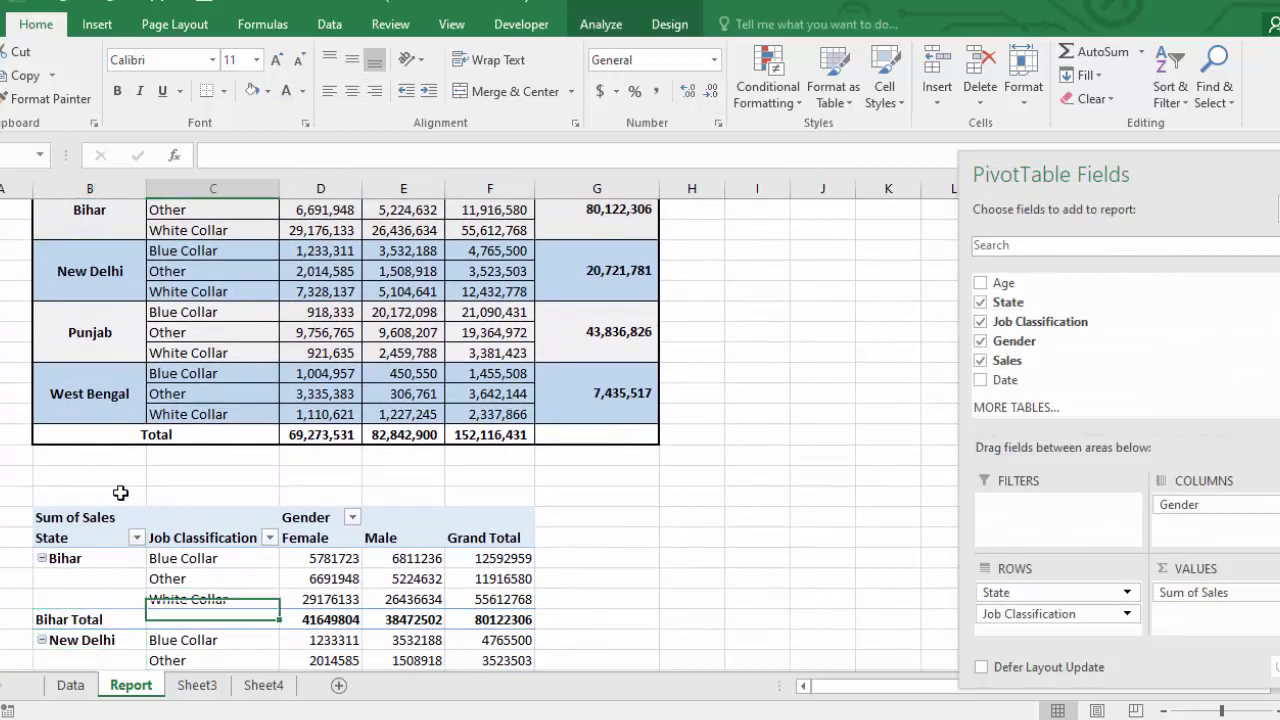
key(Left)
key(Right)
key(Right)
key(Right)
key(Right)
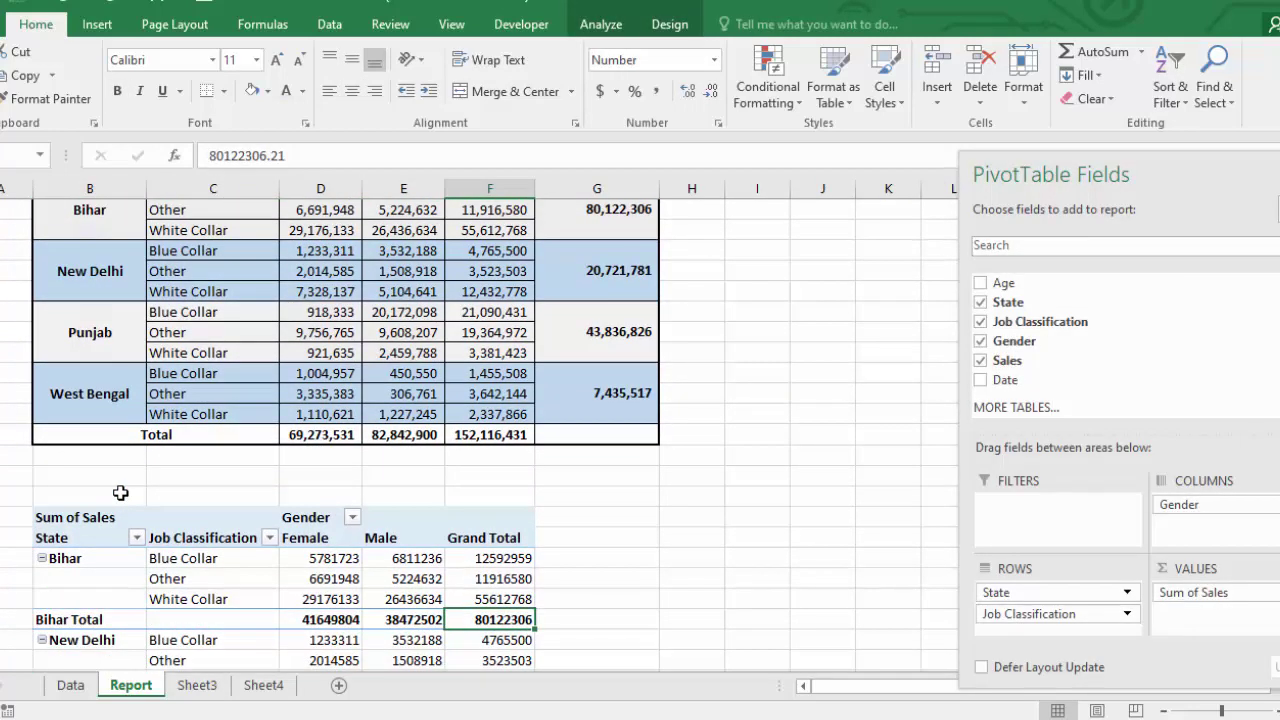
key(Left)
key(Left)
key(Left)
key(Left)
key(Down)
key(Down)
key(Down)
key(Down)
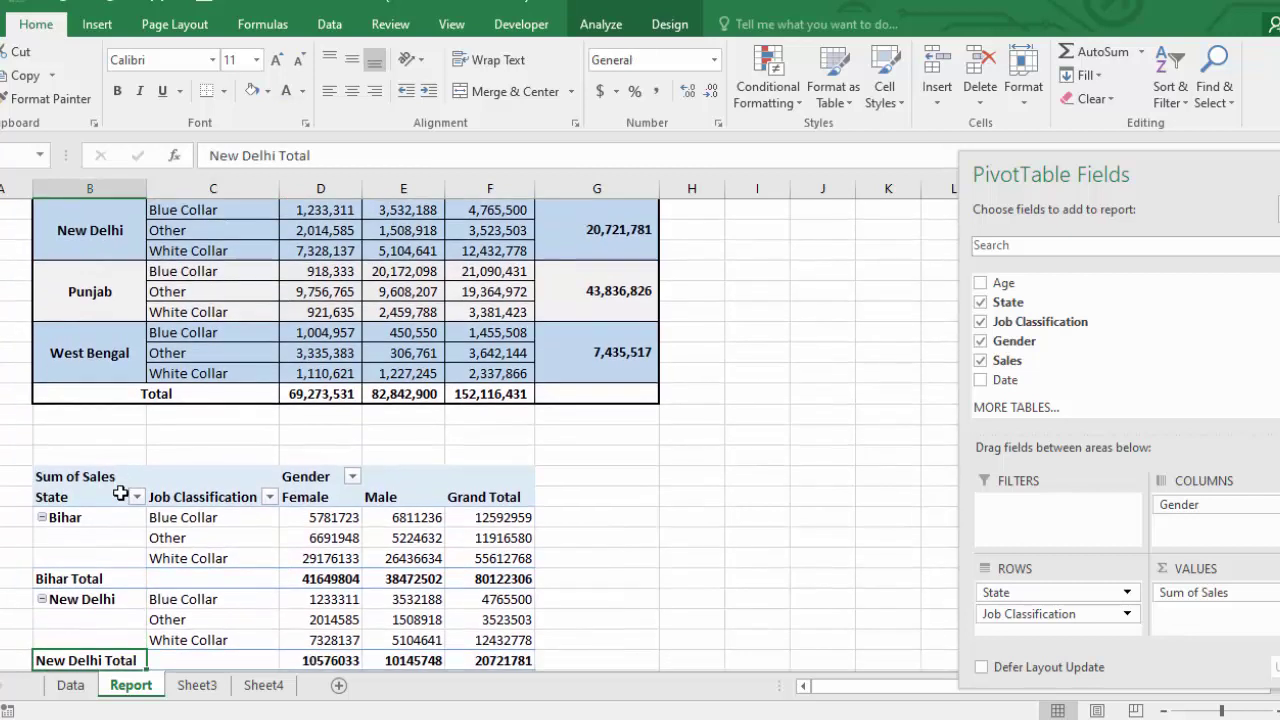
key(Up)
key(Up)
key(Up)
key(Right)
key(Up)
key(Up)
key(Up)
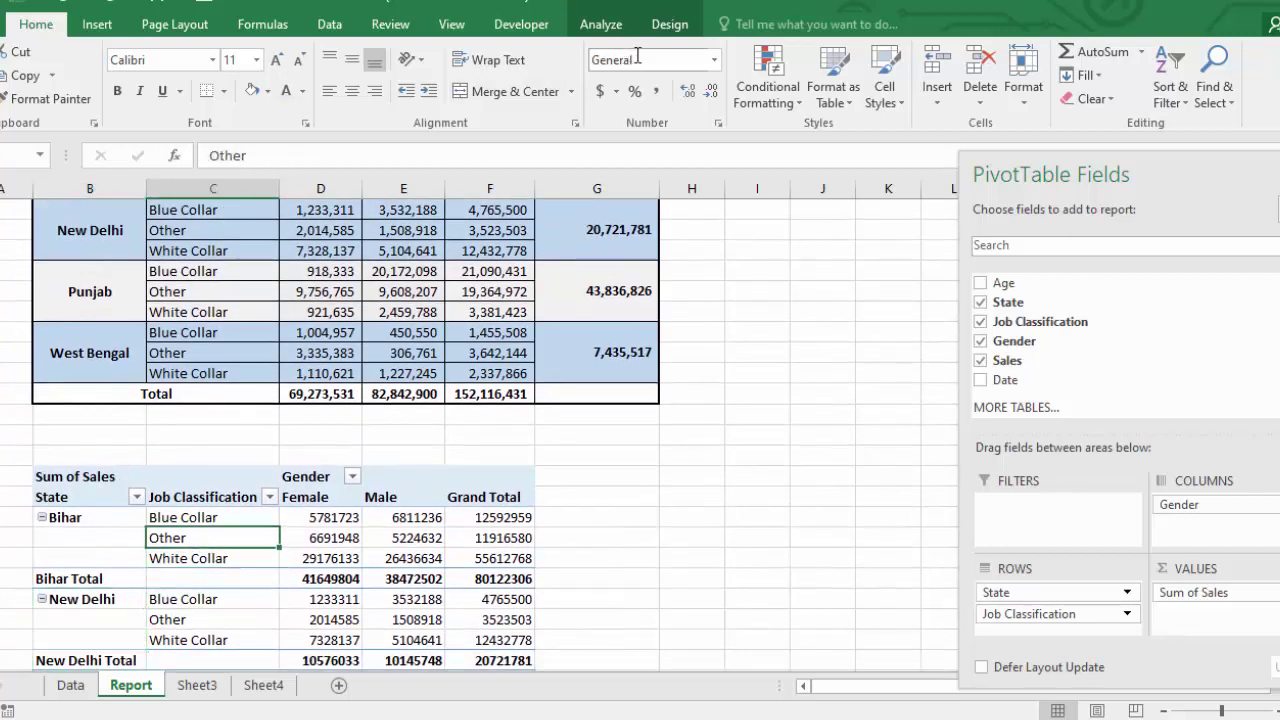
Hide the state subtotal rows using the PivotTable's Subtotals options
click(668, 24)
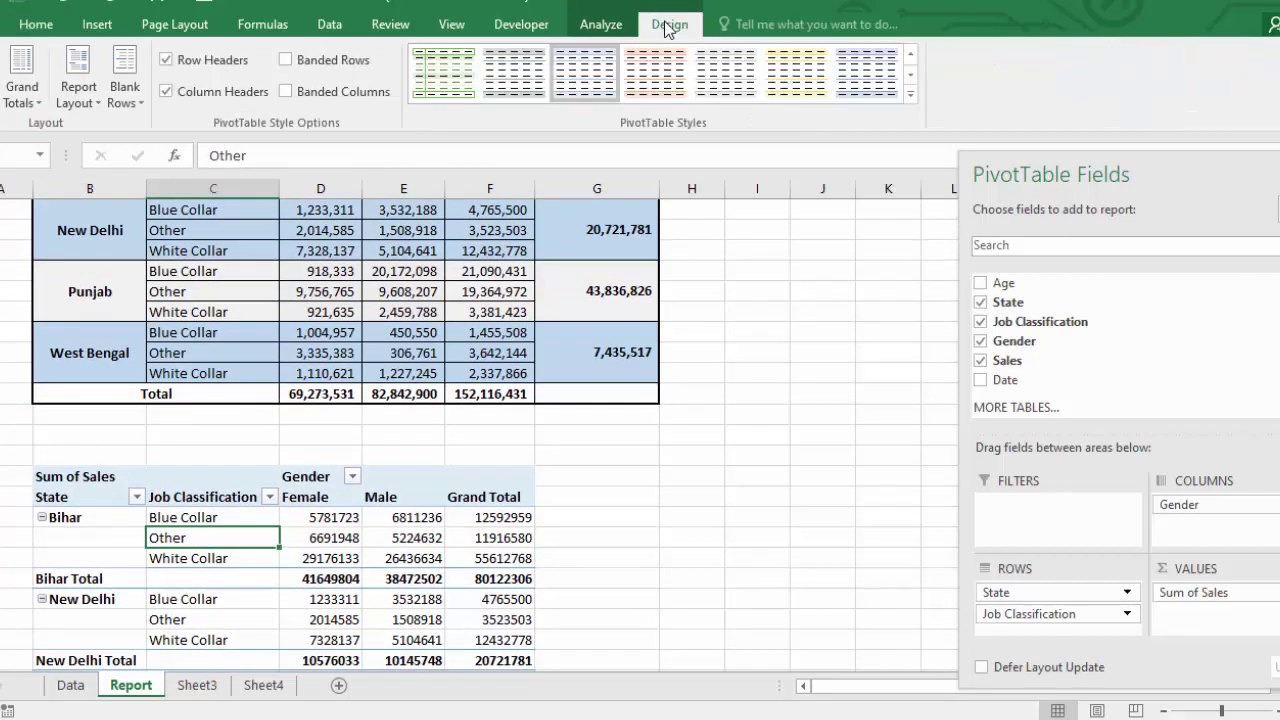
click(124, 95)
click(24, 95)
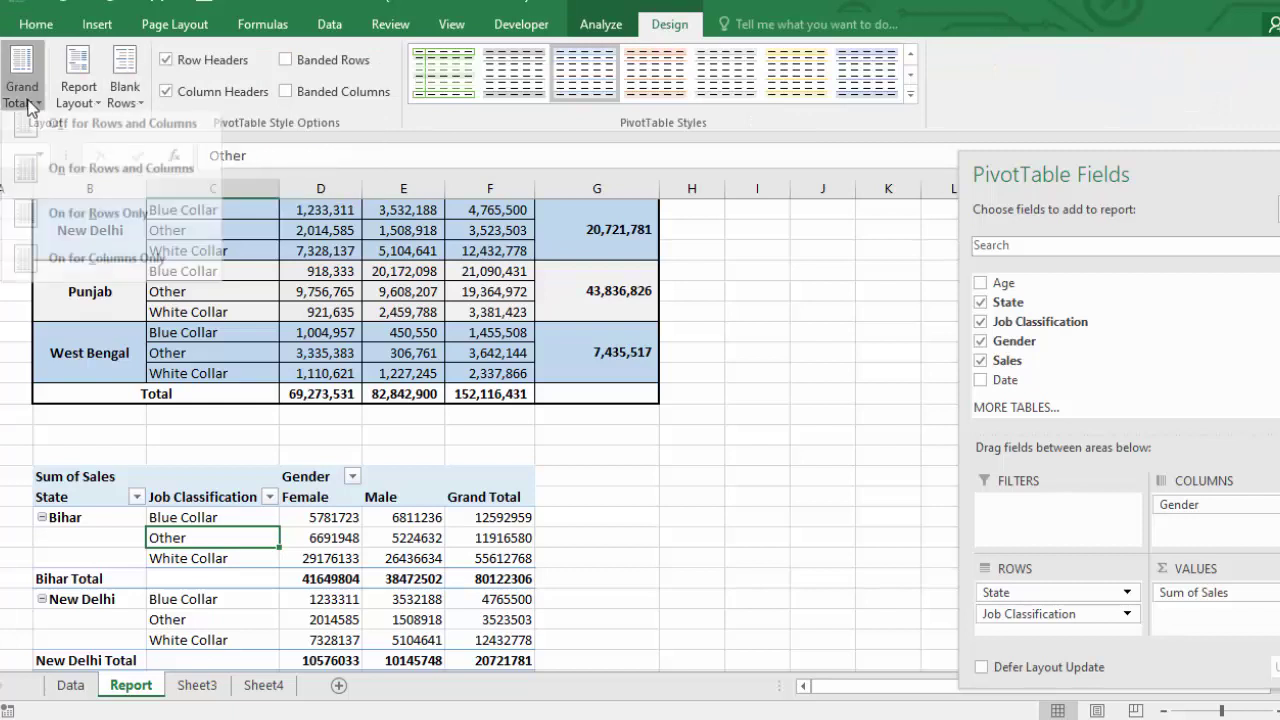
click(3, 95)
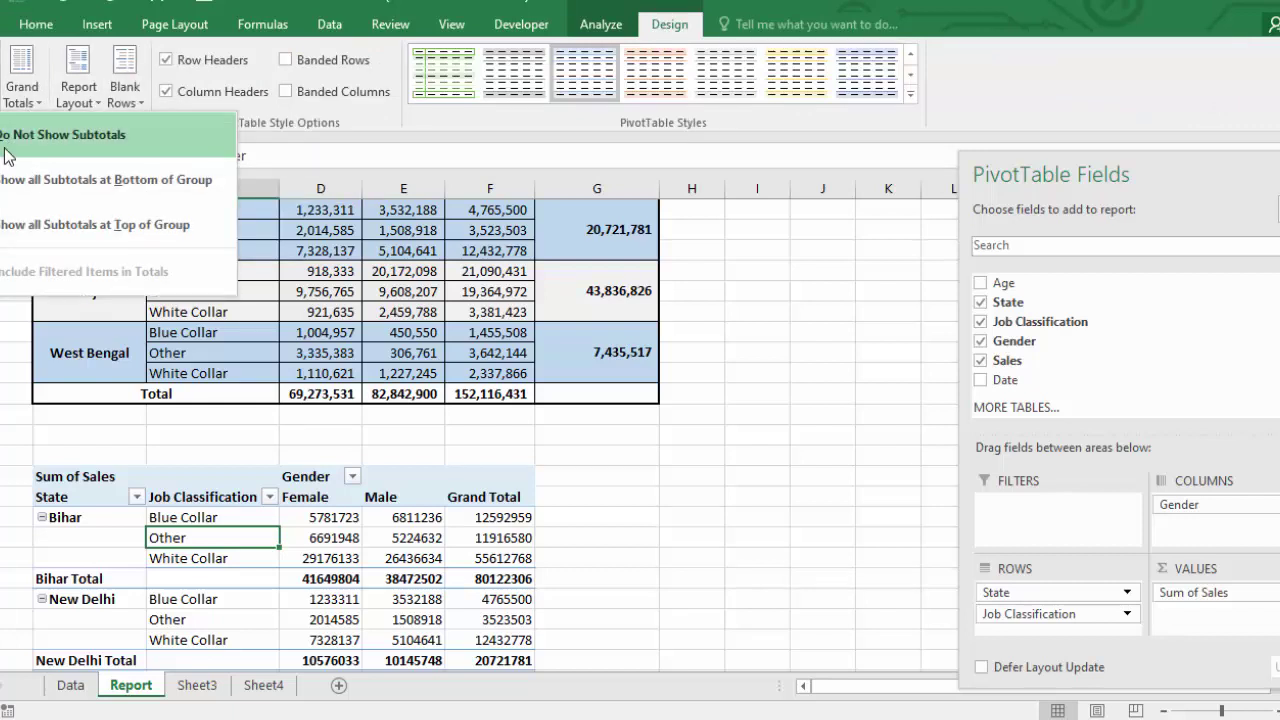
click(5, 150)
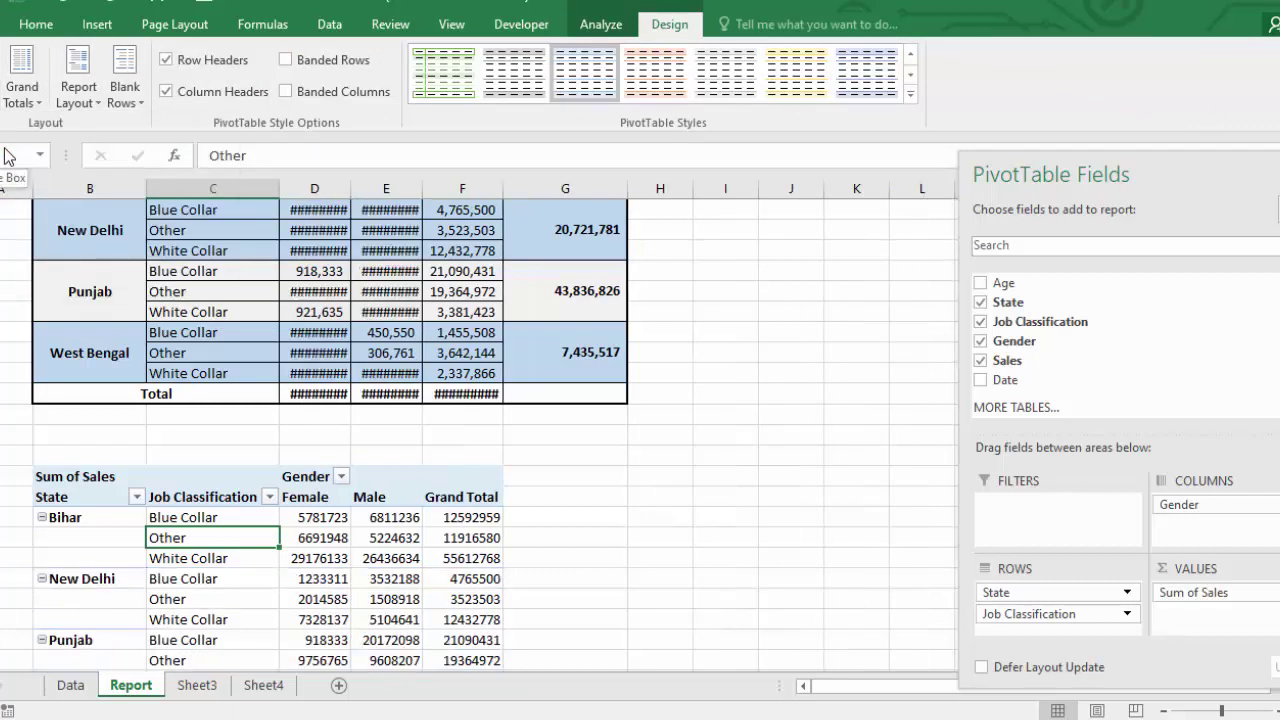
Select the Bihar rows of the PivotTable, then return to Bihar's Blue Collar row
key(Up)
key(Left)
key(shift+Right)
key(shift+Right)
key(shift+Right)
key(shift+Down)
key(shift+Down)
key(shift+Right)
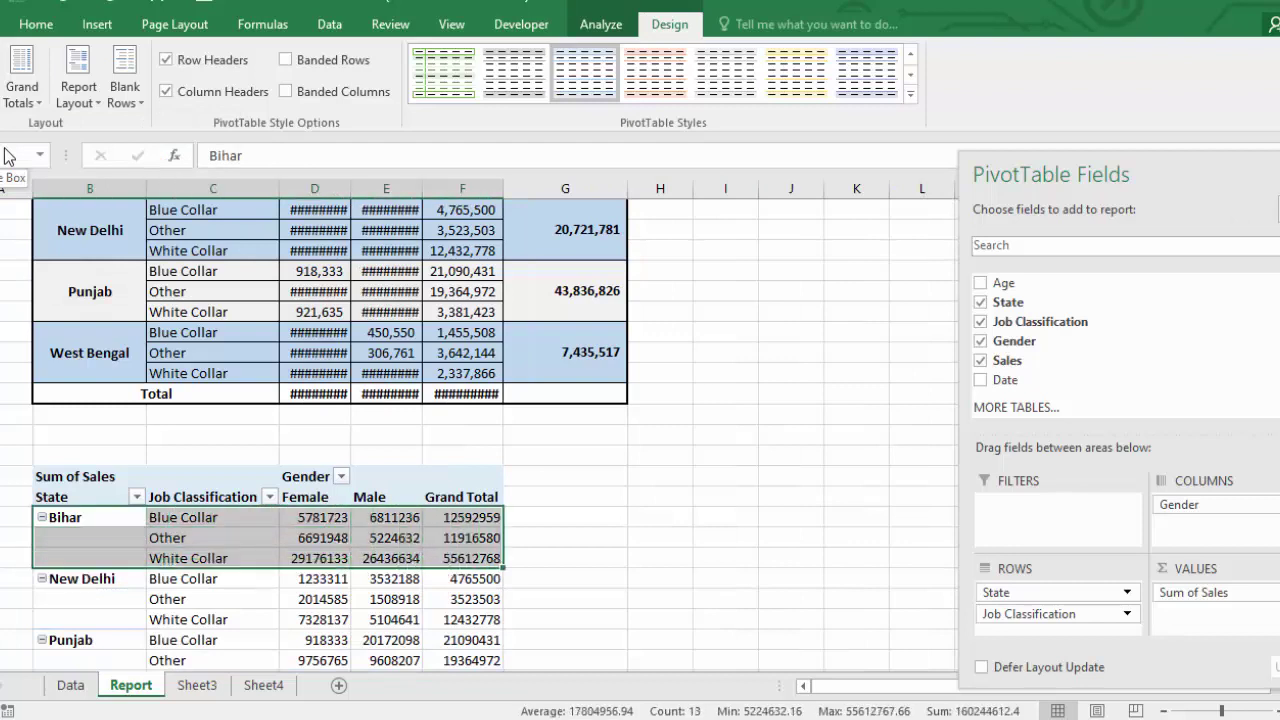
key(Right)
key(Right)
key(Left)
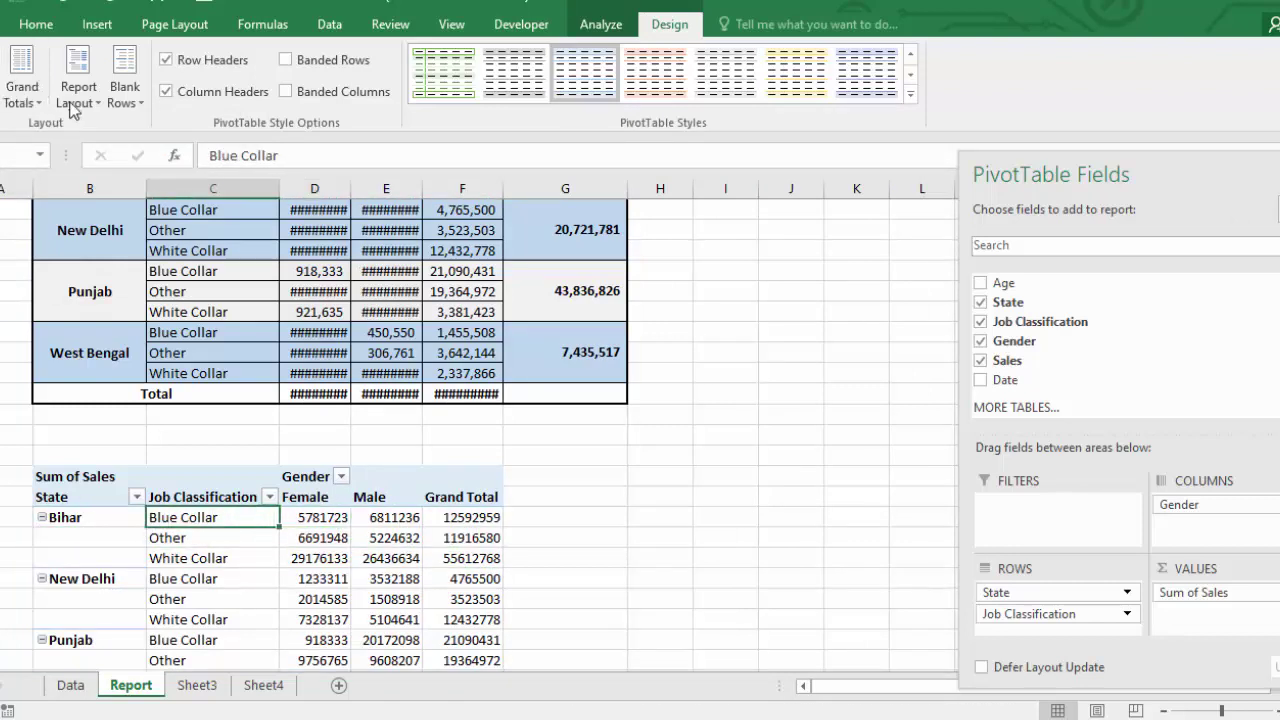
Switch the PivotTable's report layout to outline form and step through its rows
click(78, 90)
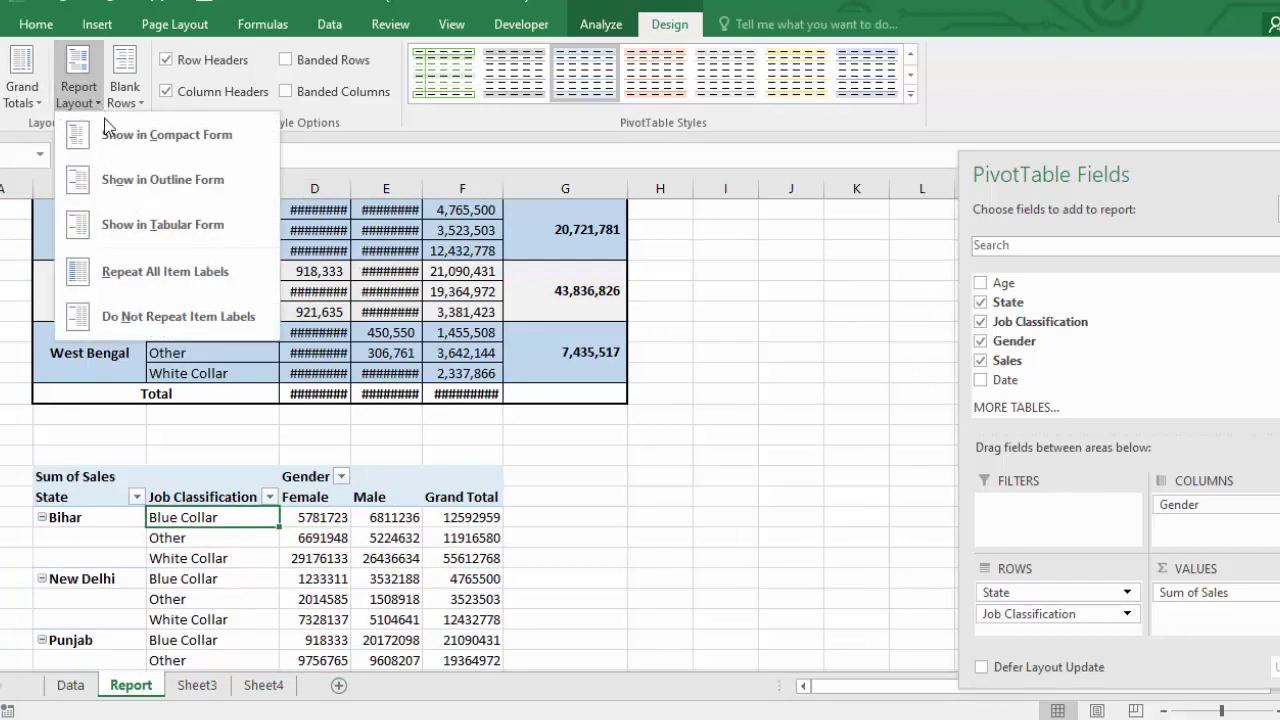
click(122, 180)
key(Down)
key(Down)
key(Down)
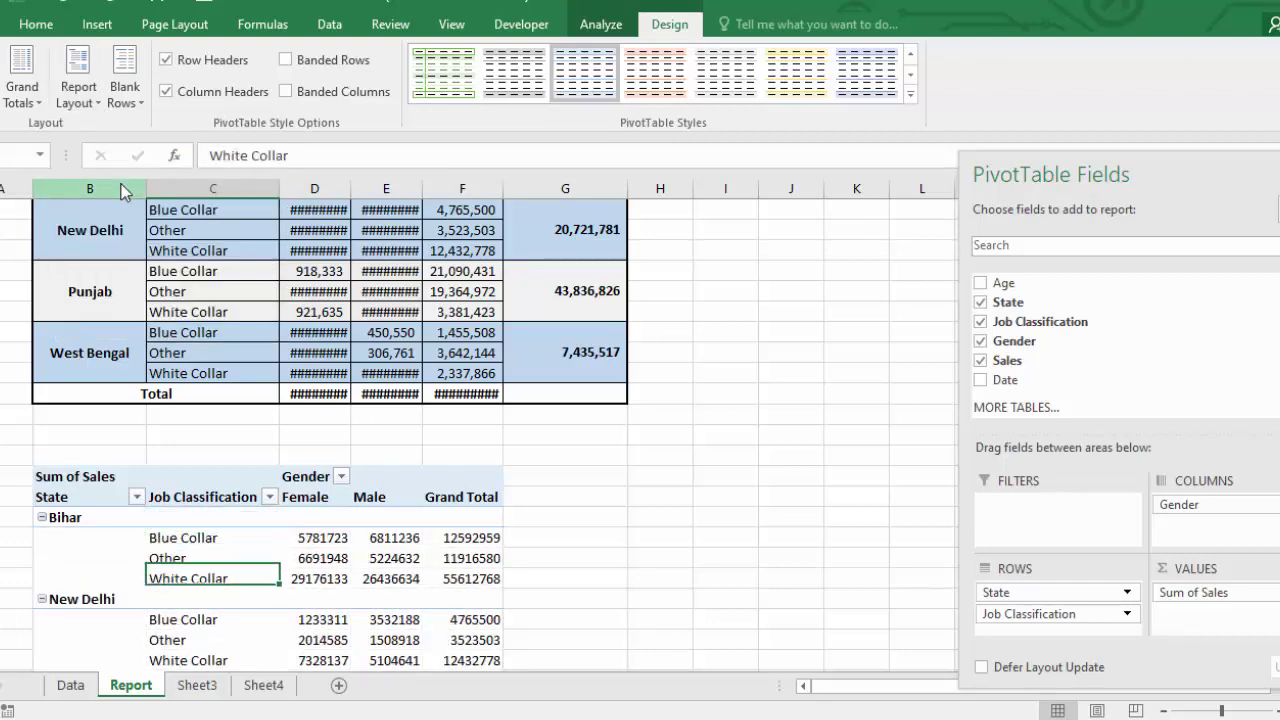
key(Down)
key(Down)
key(Down)
key(Down)
key(Down)
key(Down)
key(Down)
key(Down)
key(Down)
key(Down)
key(Down)
key(Down)
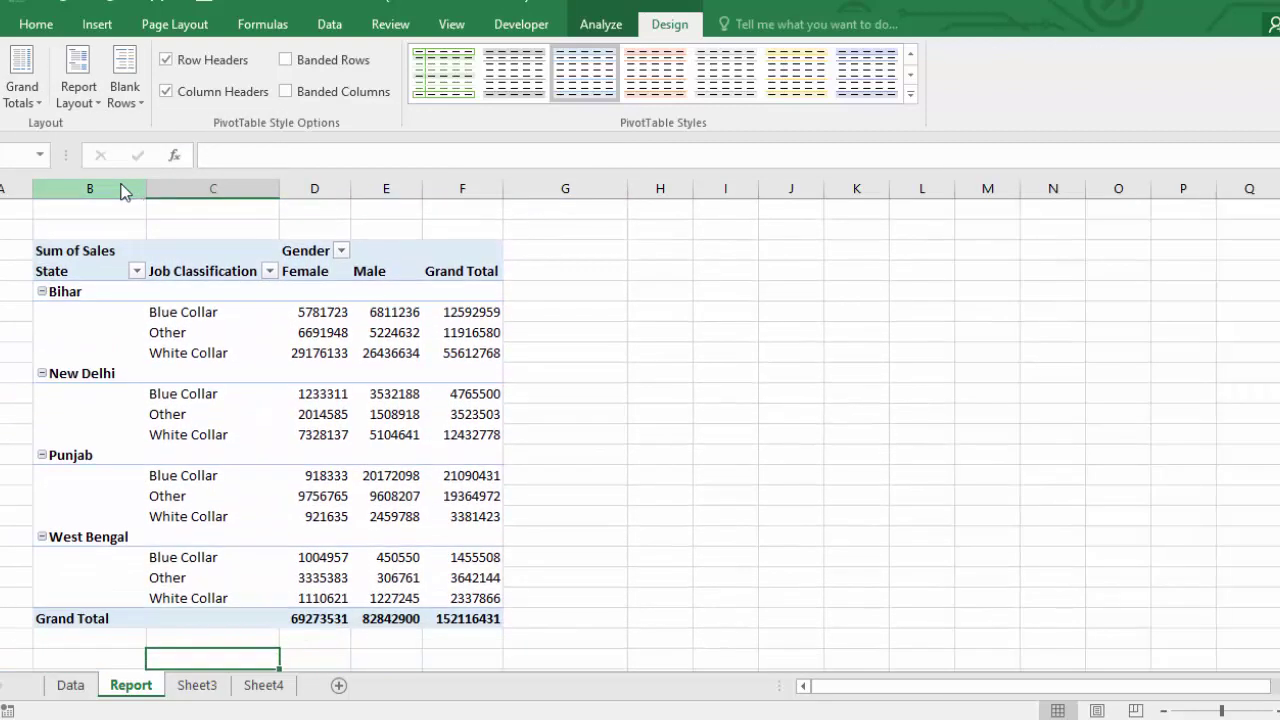
key(Up)
key(Up)
key(Up)
key(Up)
key(Up)
key(Up)
key(Up)
key(Up)
key(Up)
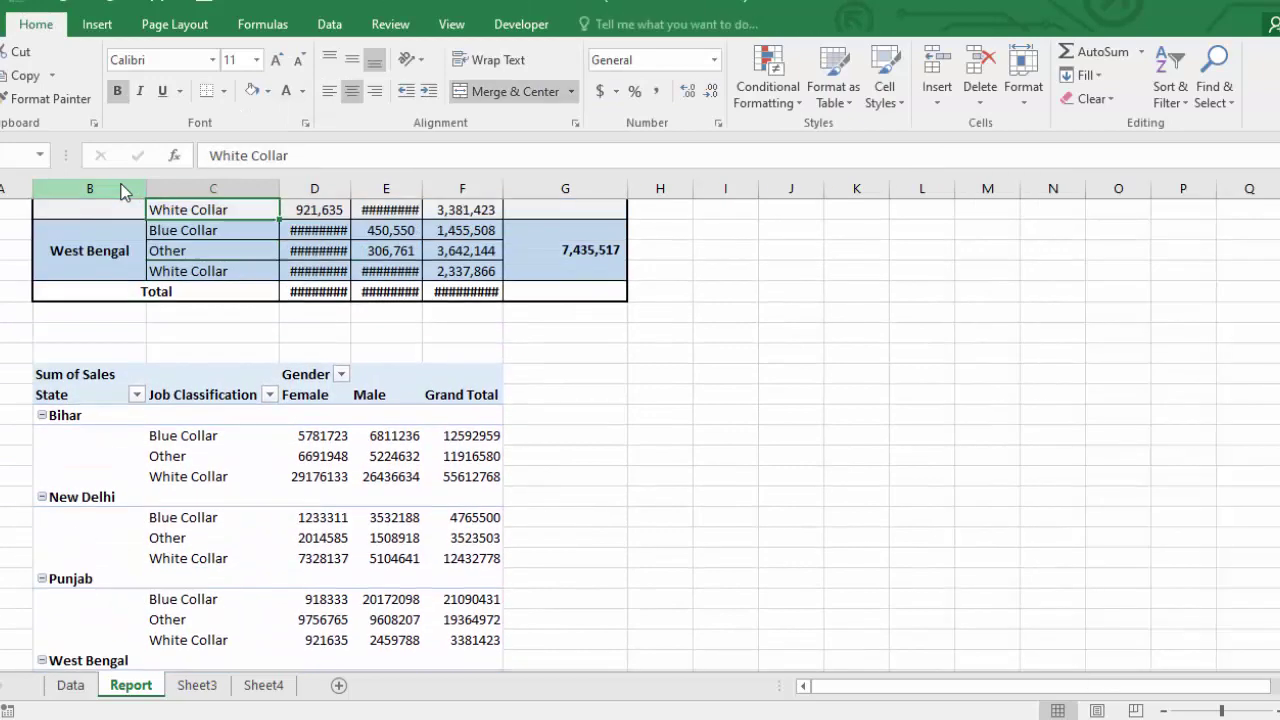
key(Up)
key(Up)
key(Up)
Look over the report table above, then move back into the PivotTable for the layout change
key(Down)
key(Down)
key(Down)
key(Right)
key(Down)
key(Down)
key(Down)
key(Down)
key(Down)
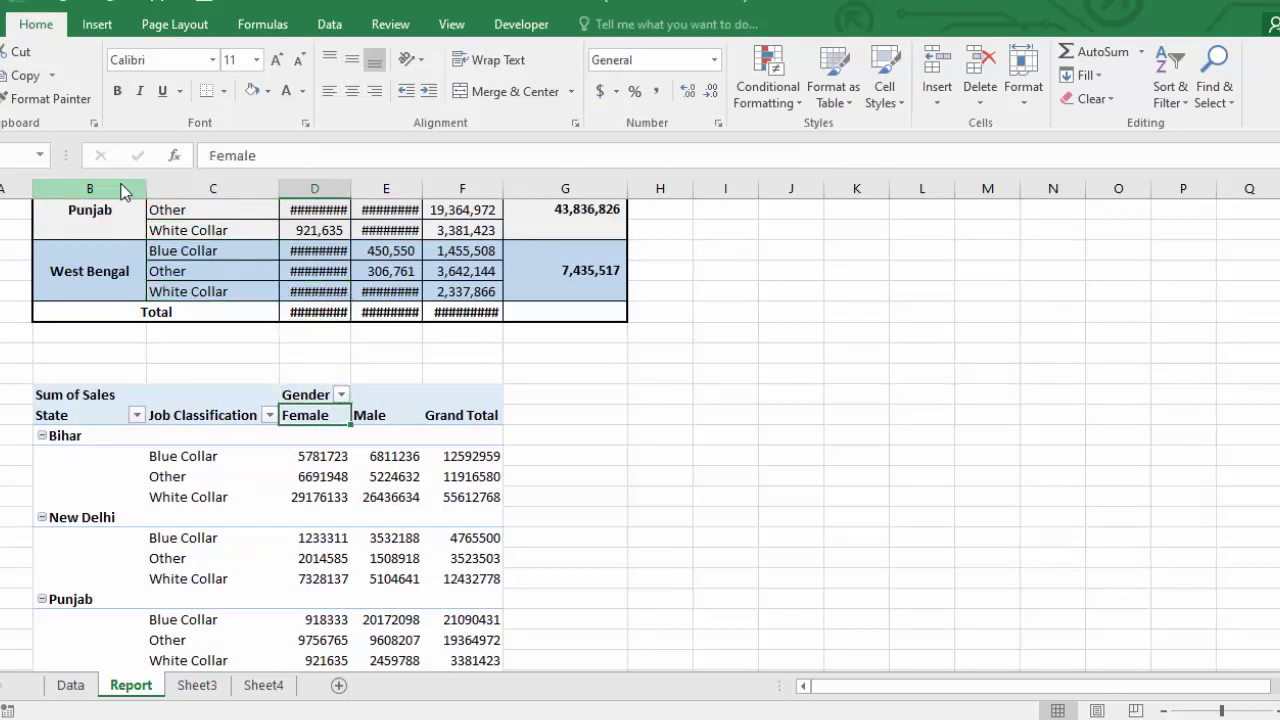
key(Left)
key(Down)
key(Down)
key(Down)
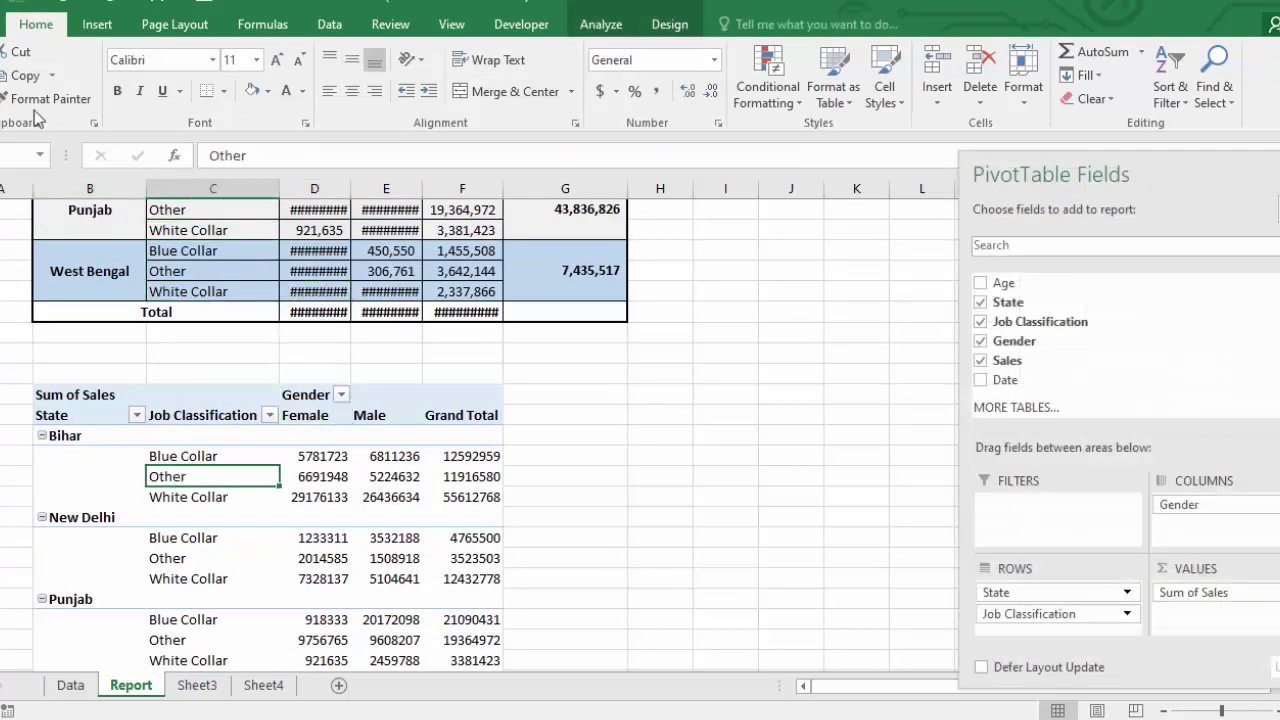
key(alt+j)
Lay the PivotTable out in tabular form with a total row for each state
key(y)
key(p)
key(t)
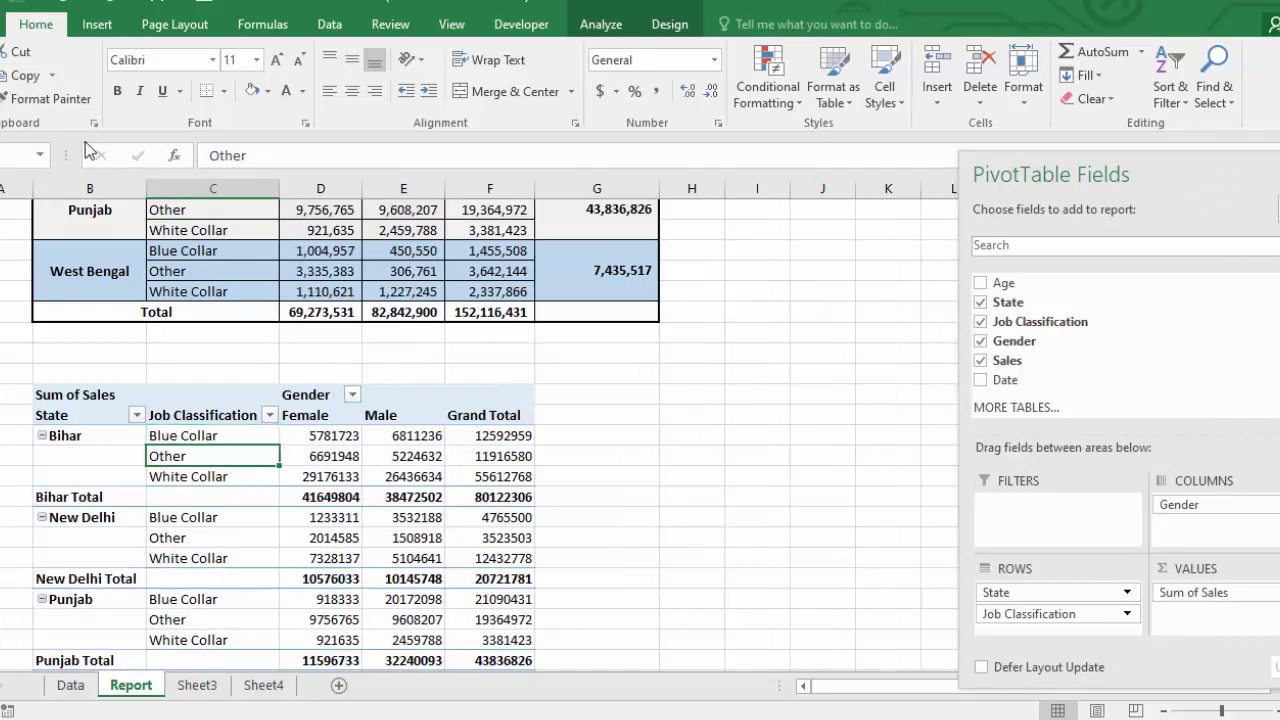
key(Up)
key(Up)
key(Down)
key(Down)
key(Down)
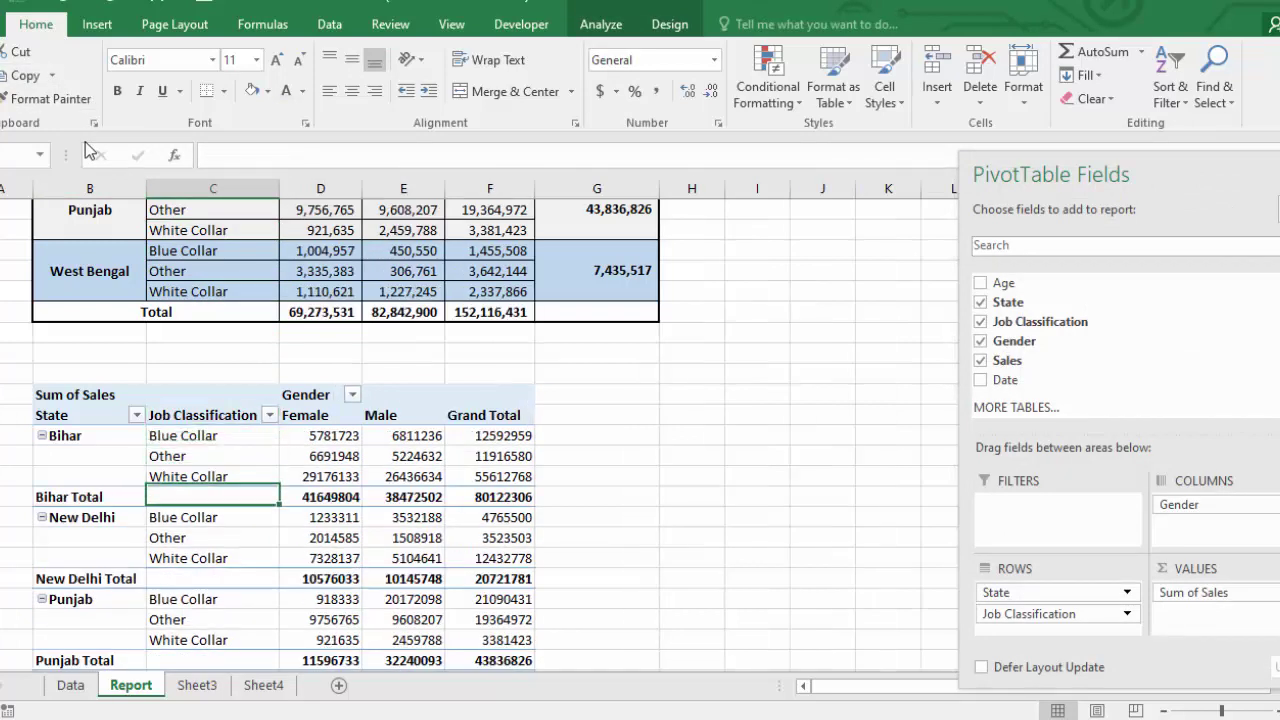
key(Right)
key(Right)
Check the PivotTable's Bihar Male, Blue Collar and Bihar Total grand total 80122306
key(Right)
key(Left)
key(Up)
key(Up)
key(Left)
key(Up)
key(Up)
key(Right)
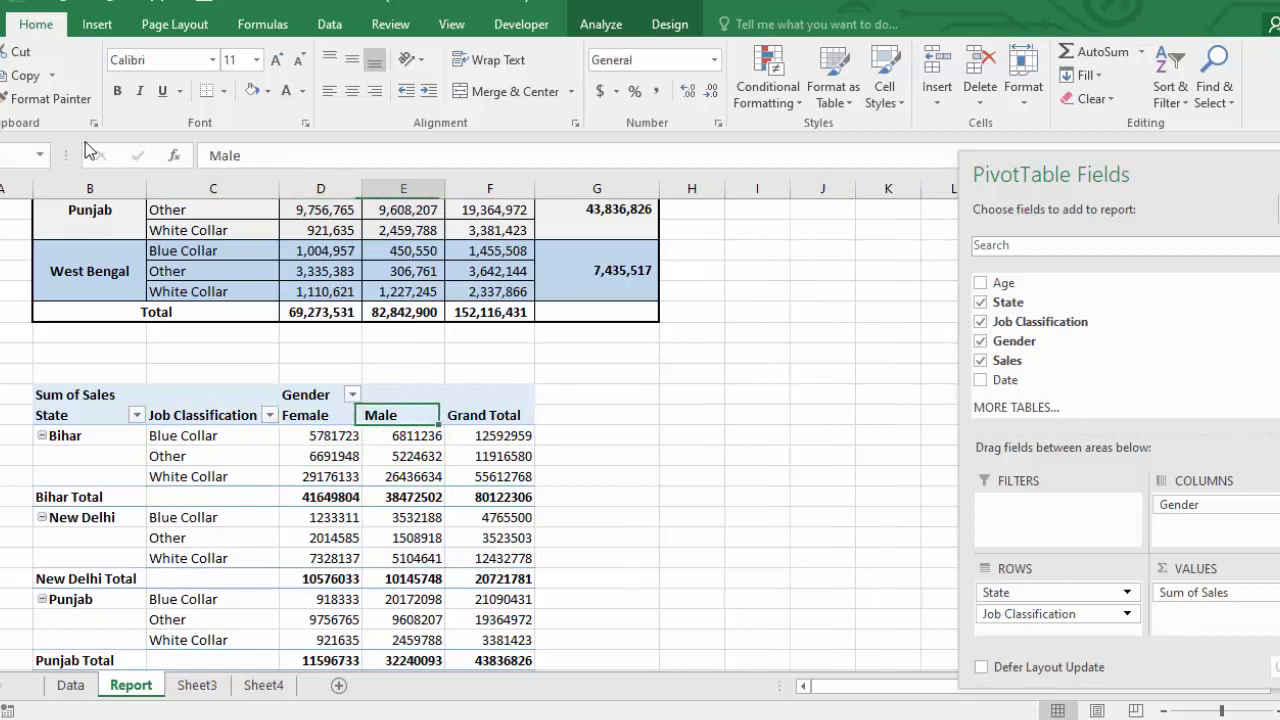
key(Down)
key(Right)
key(Down)
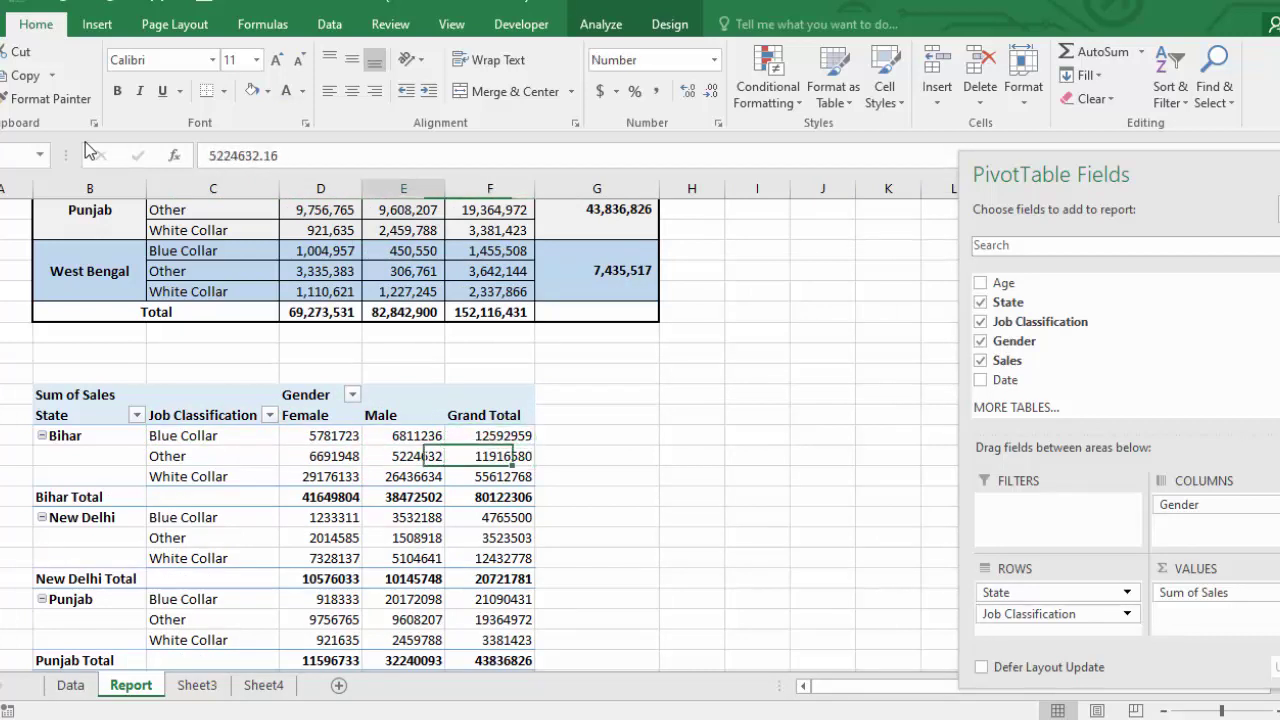
key(Left)
key(Down)
key(Down)
key(Right)
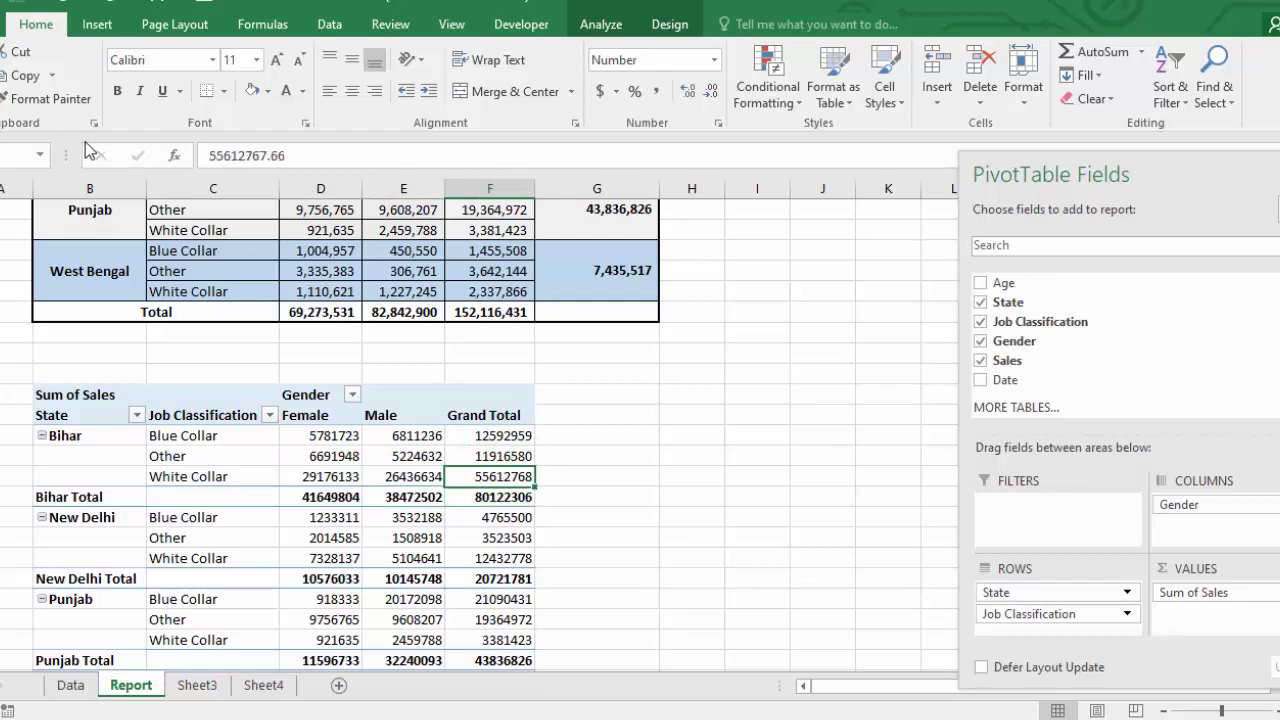
Compare each state's report total with the PivotTable, including the 152116431 grand total
key(Up)
key(Up)
key(Up)
key(Up)
key(Up)
key(Up)
key(Right)
key(Up)
key(Up)
key(Up)
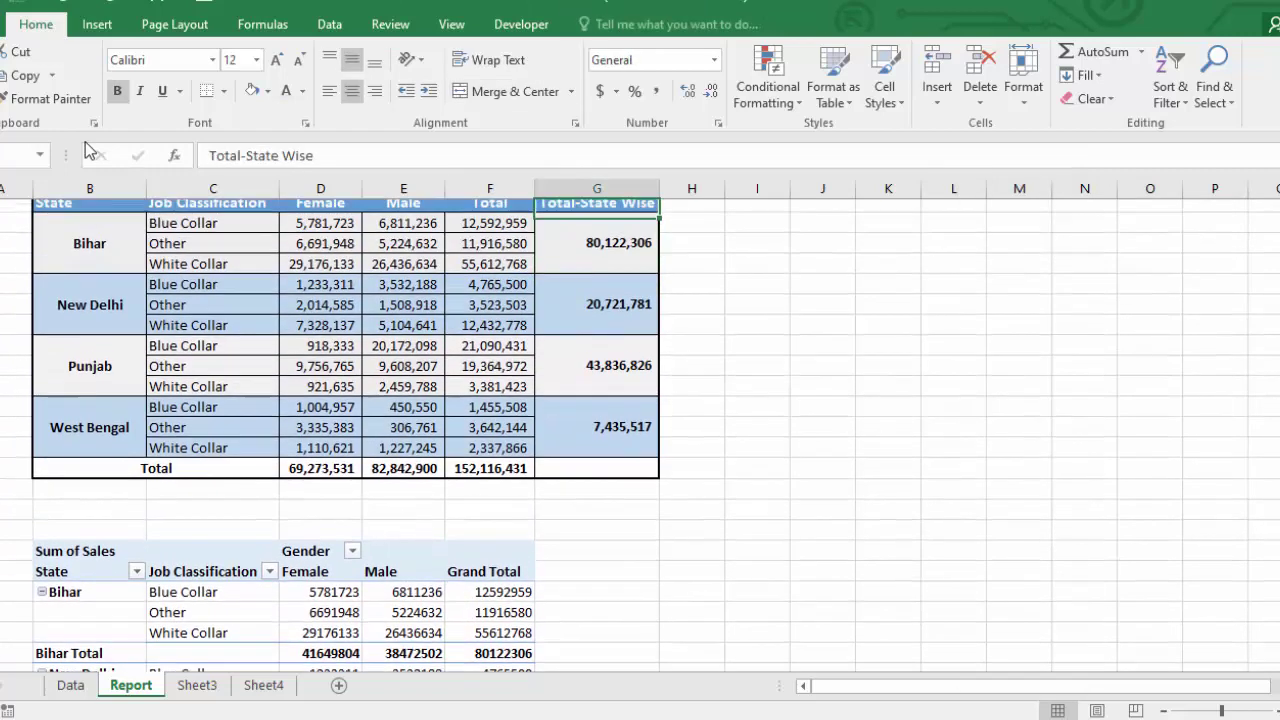
key(Down)
key(Down)
key(Down)
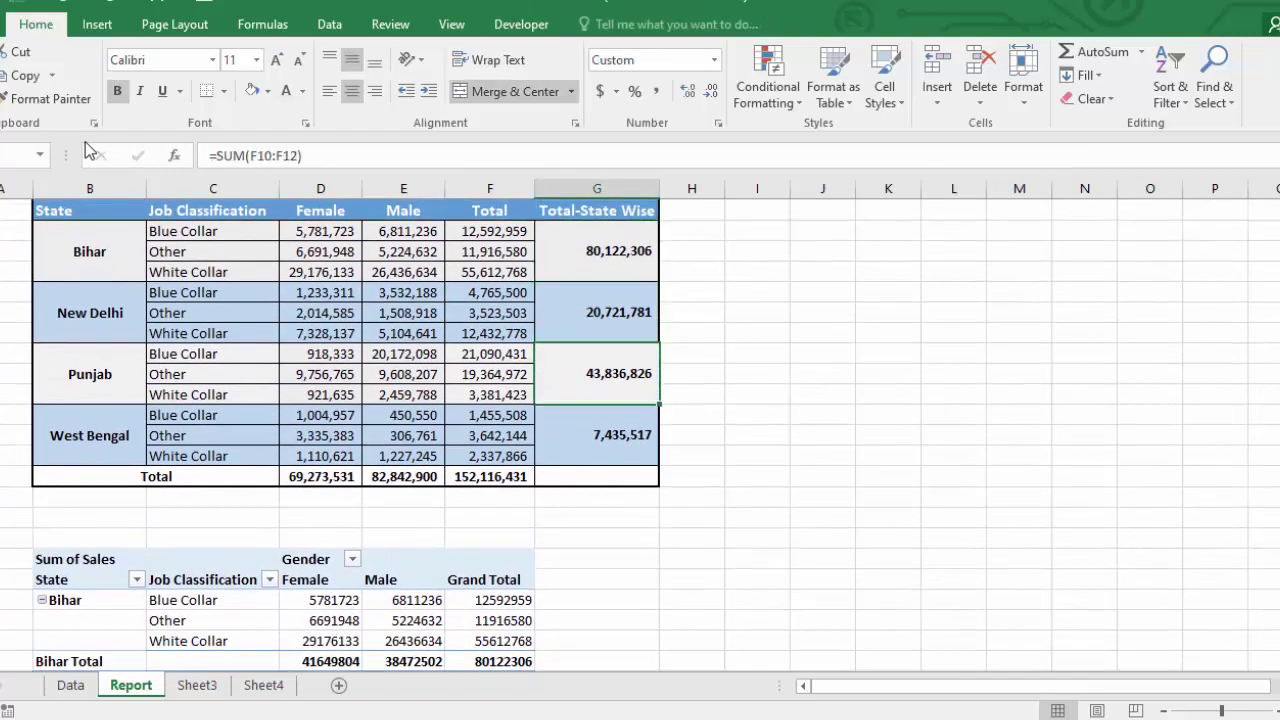
key(Down)
key(Down)
key(Down)
key(Left)
key(Down)
key(Down)
key(Down)
key(Up)
key(Up)
key(Up)
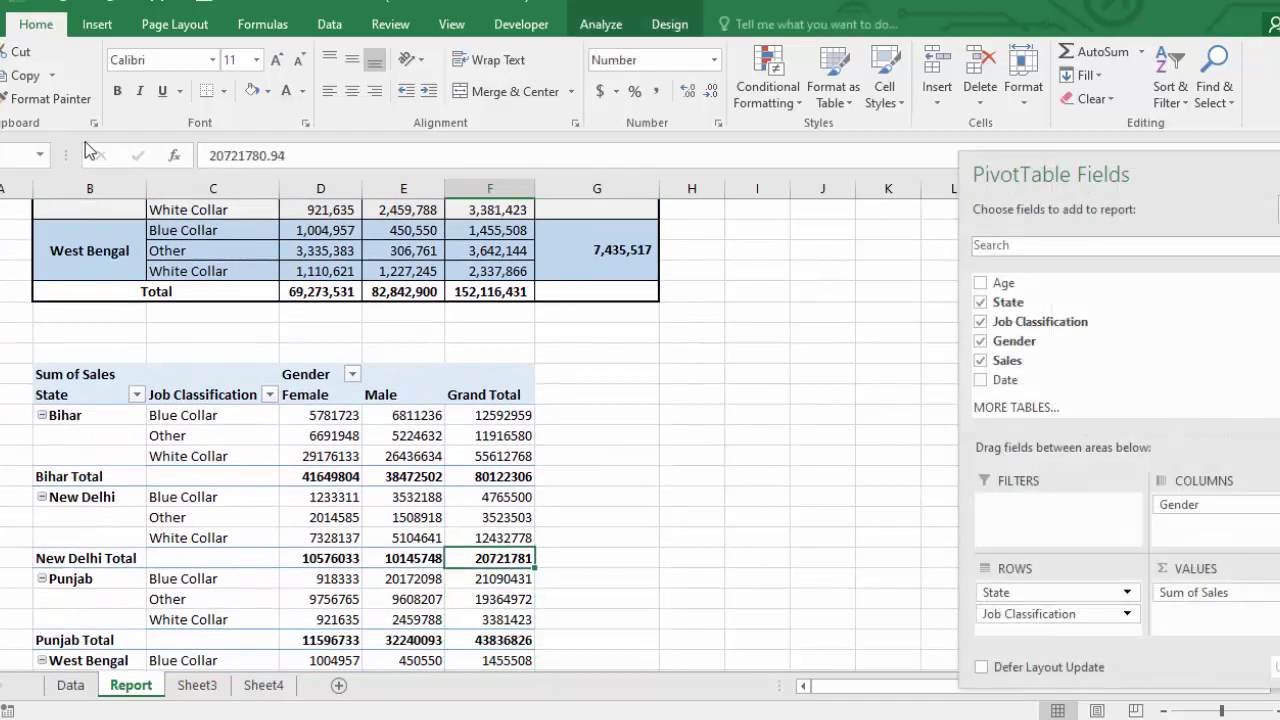
key(Down)
key(Down)
key(Down)
key(Down)
key(Down)
key(Down)
key(Down)
key(Down)
key(Down)
key(Down)
key(Down)
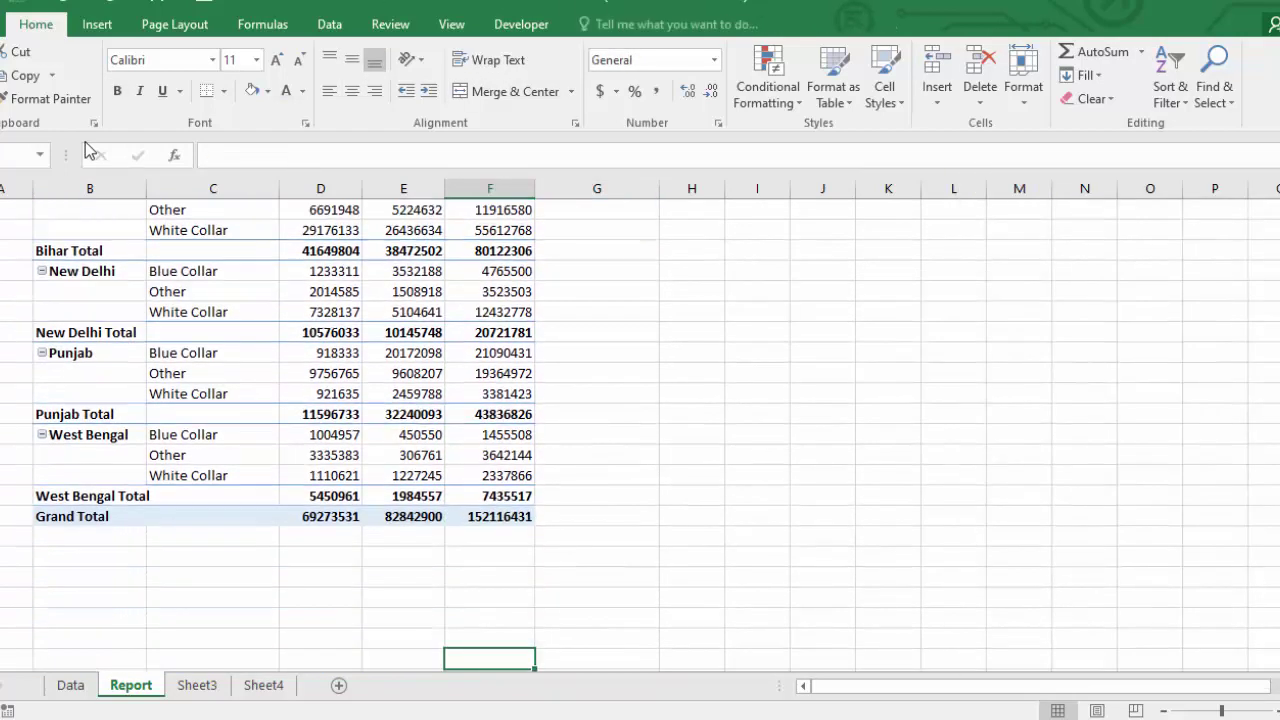
key(Up)
key(Up)
key(Up)
key(Up)
key(Up)
key(Up)
key(Up)
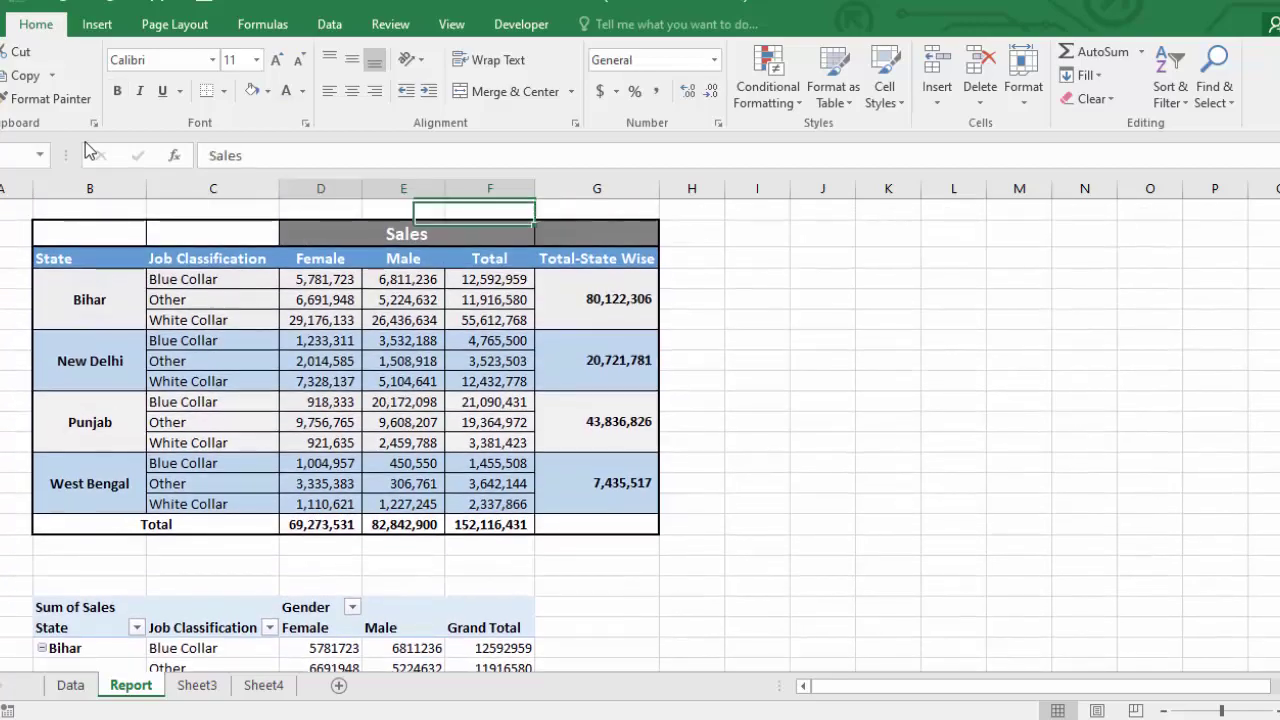
key(Down)
key(Down)
Review the start and last rows of the Data sheet, then return to the Report
key(ctrl+Page_Up)
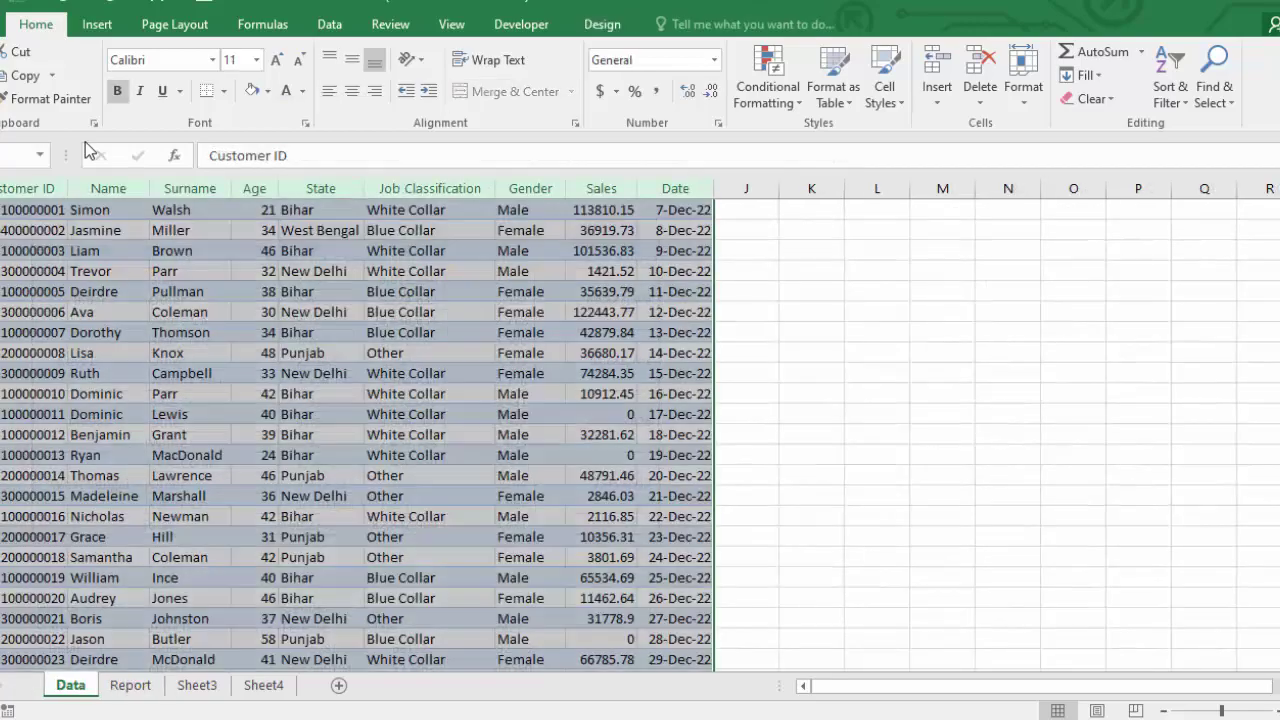
key(Down)
key(Up)
key(Right)
key(Left)
key(Down)
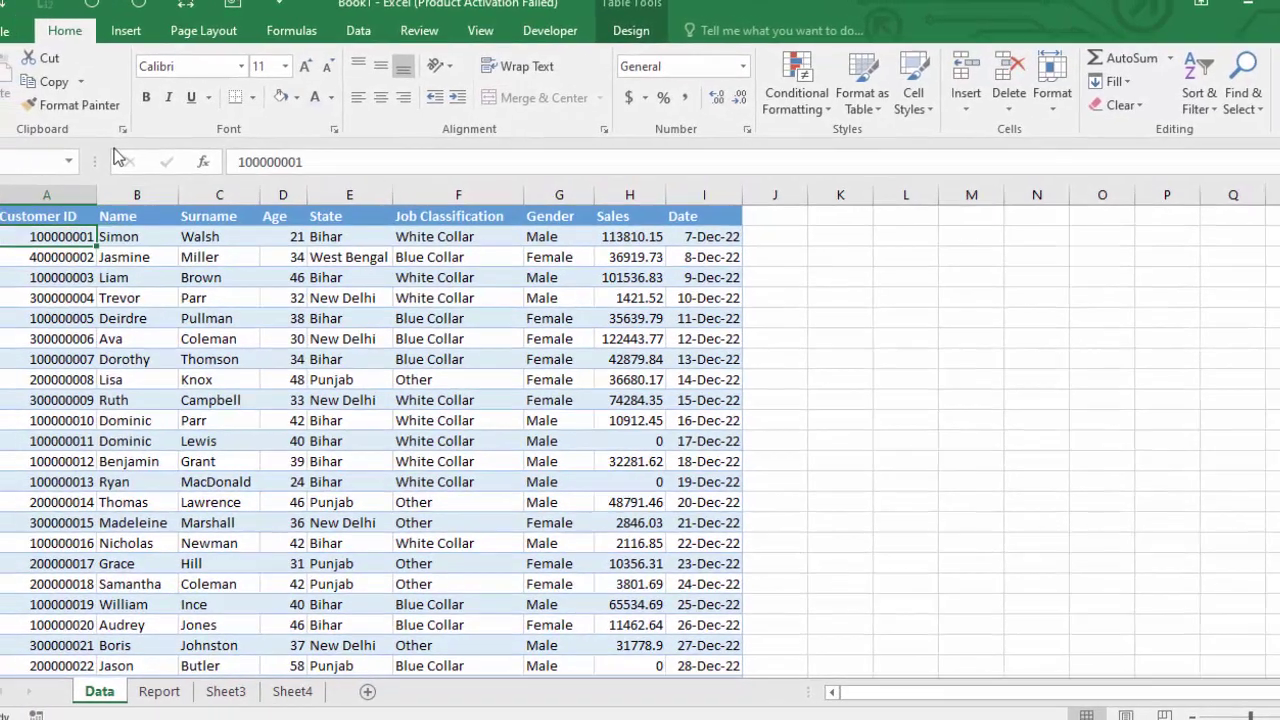
key(ctrl+Down)
key(Down)
key(Up)
key(Up)
key(Up)
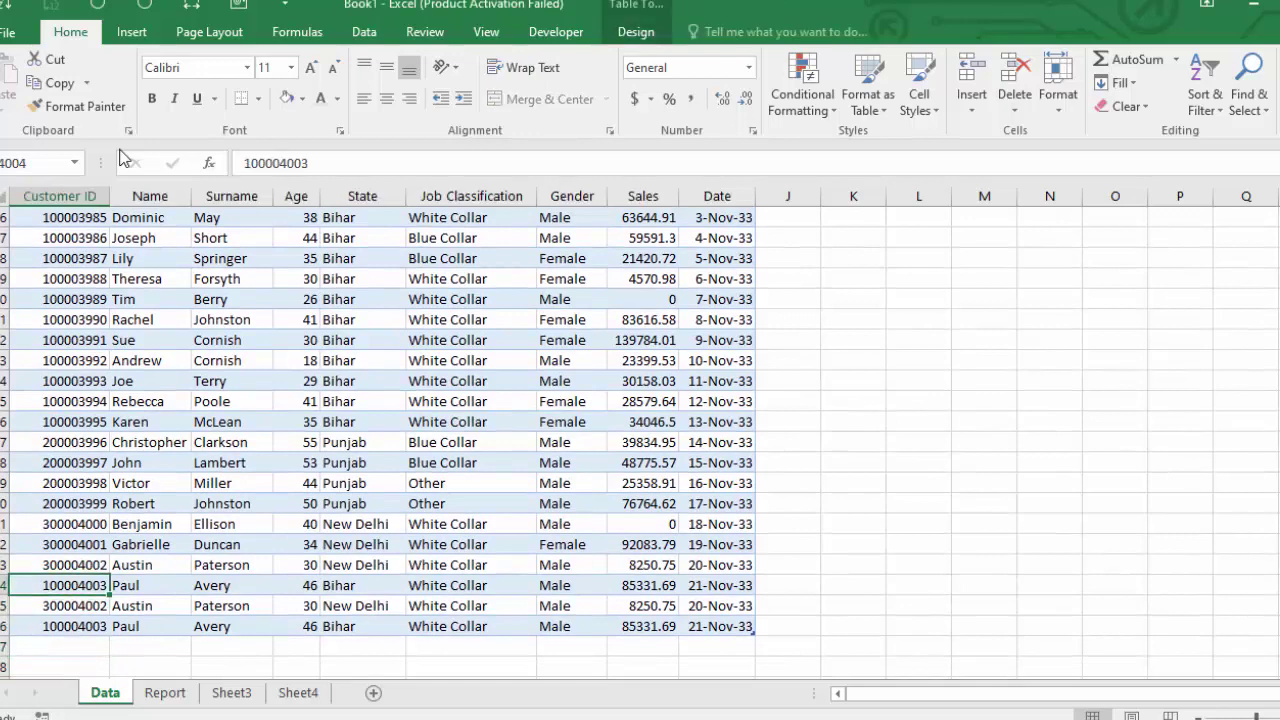
key(ctrl+Page_Down)
key(Up)
key(Up)
Paste the Female, Male and Total grand totals as values into D18:F18, shown as whole numbers
key(ctrl+Down)
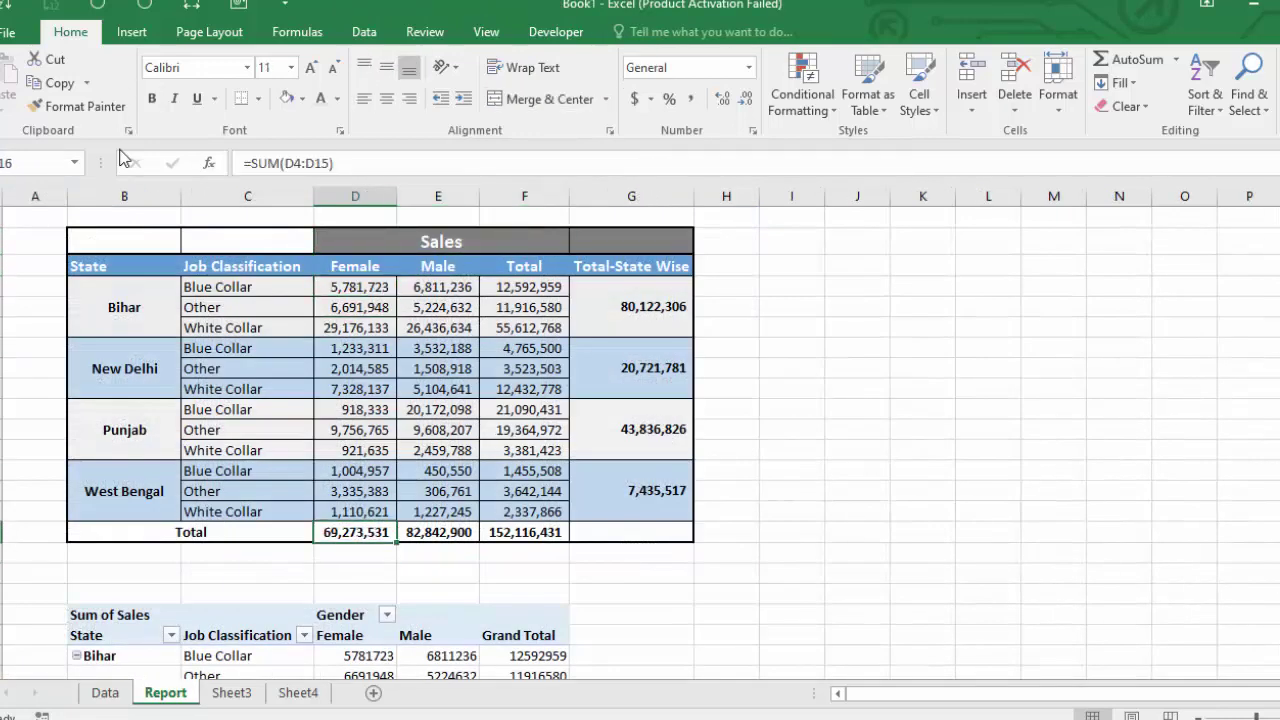
key(shift+Right)
key(shift+Right)
key(ctrl+c)
key(Down)
key(Down)
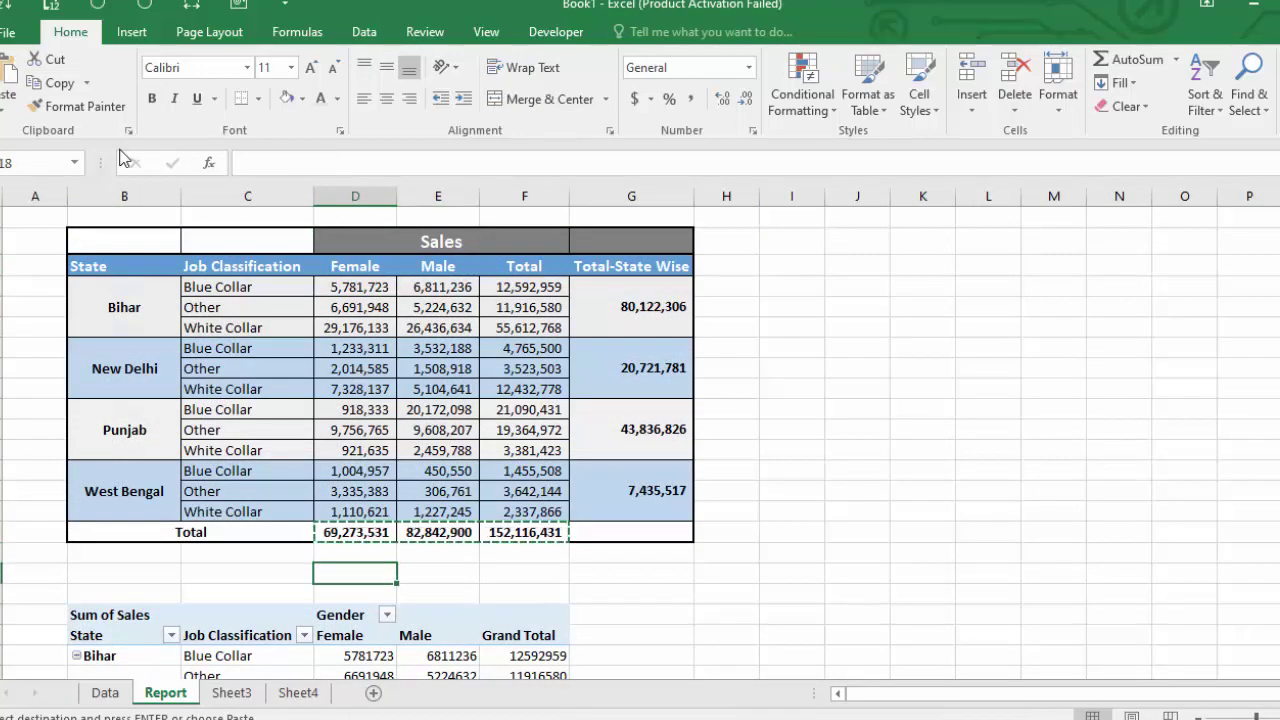
key(ctrl+alt+v)
key(v)
key(Return)
key(Escape)
key(Down)
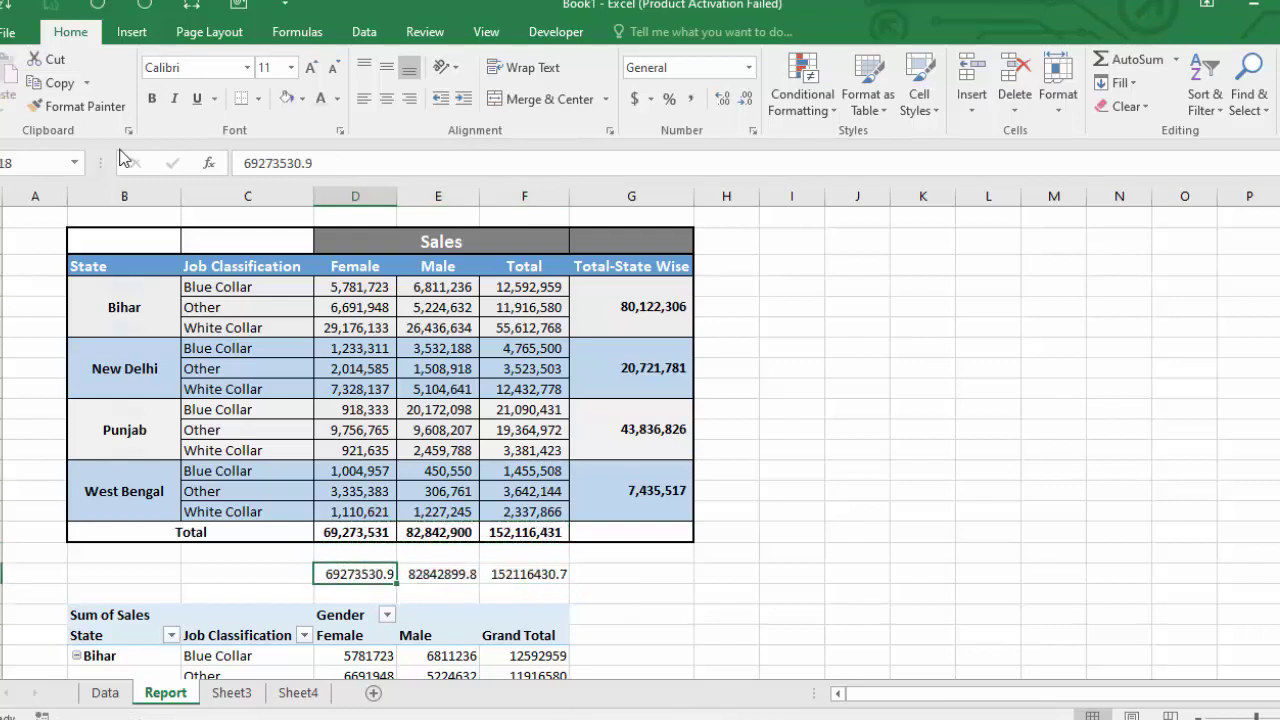
key(shift+Right)
key(shift+Right)
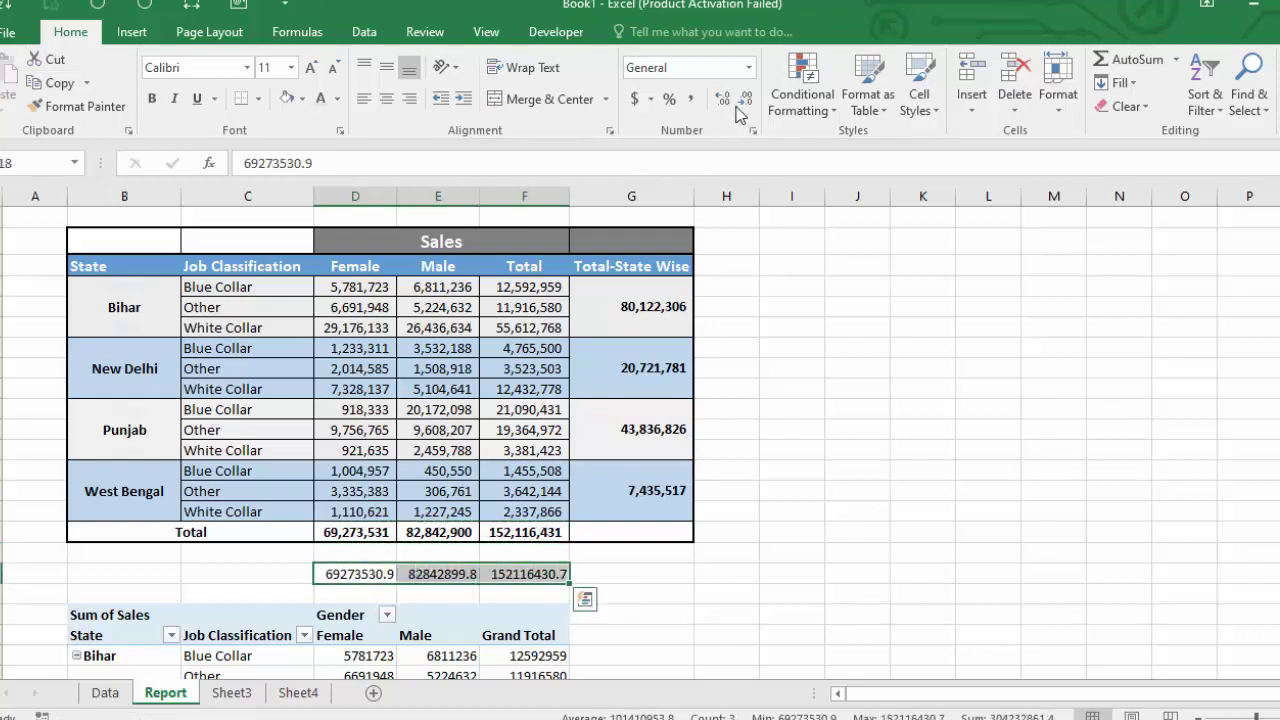
click(745, 100)
key(Left)
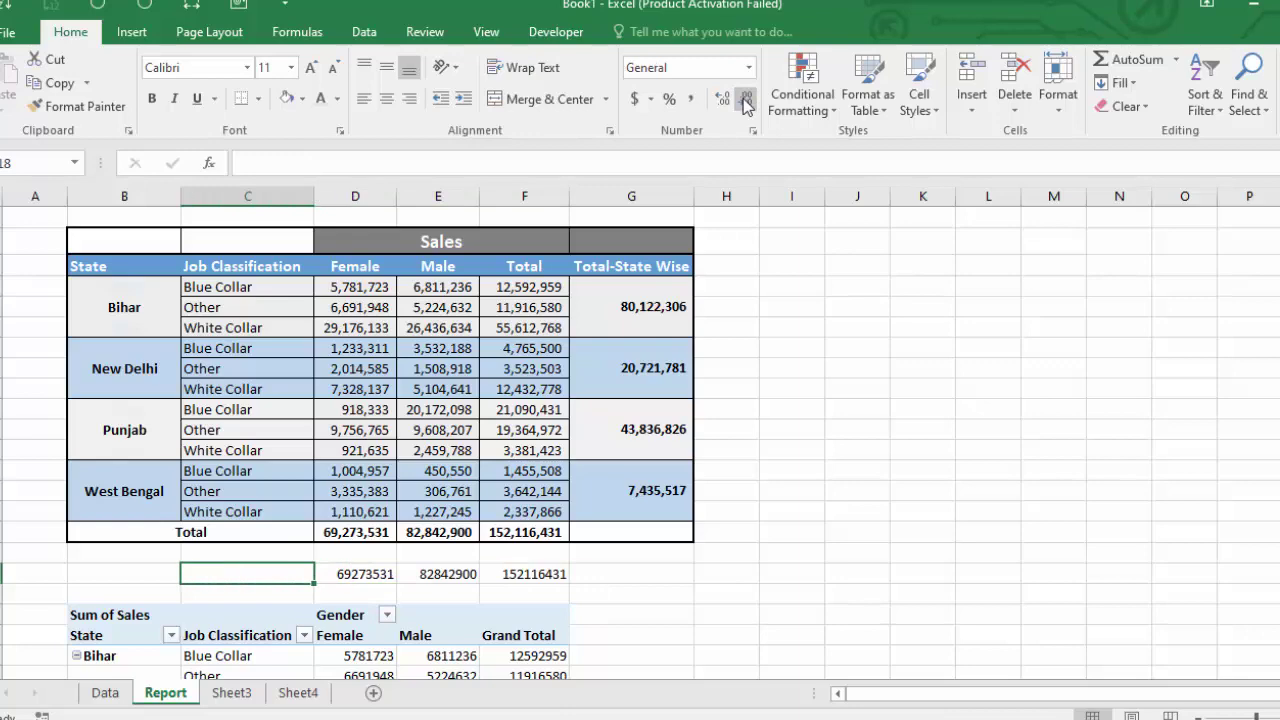
Delete the four duplicated sales rows at the end of the Data sheet
key(ctrl+Page_Up)
key(Up)
key(shift+Down)
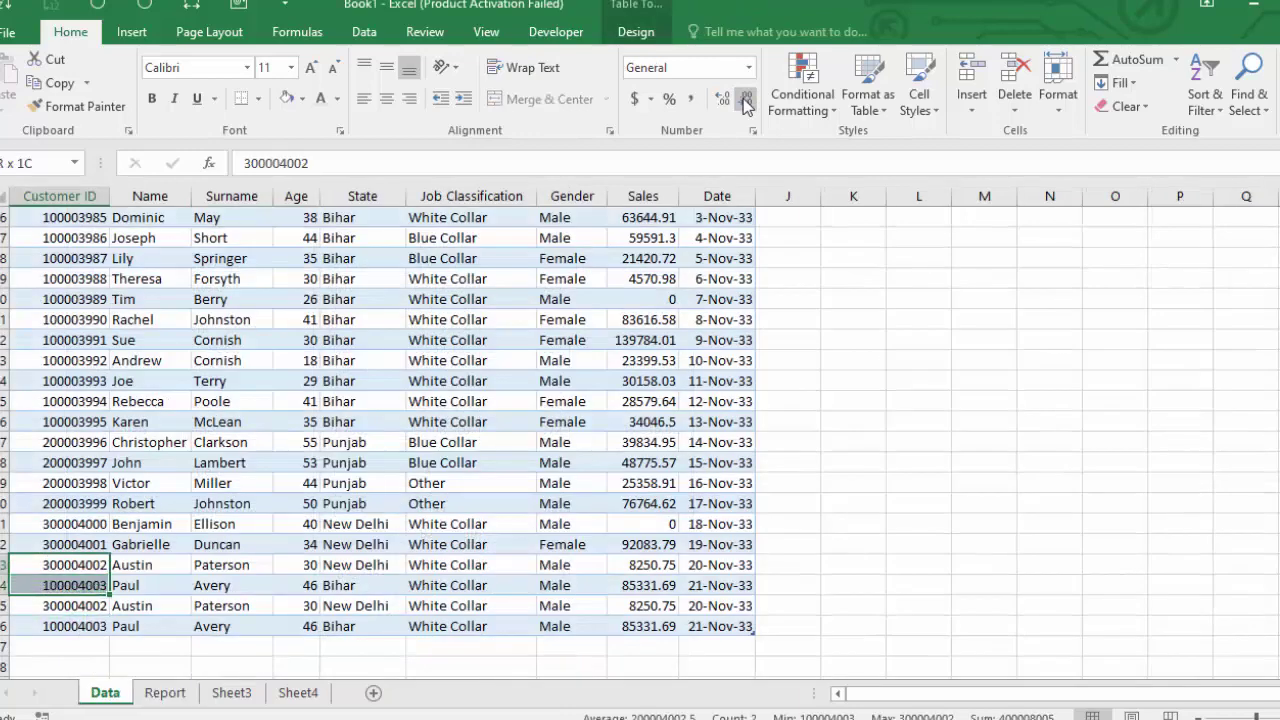
key(shift+Down)
key(shift+Right)
key(shift+Down)
key(shift+Right)
key(shift+Right)
key(shift+Right)
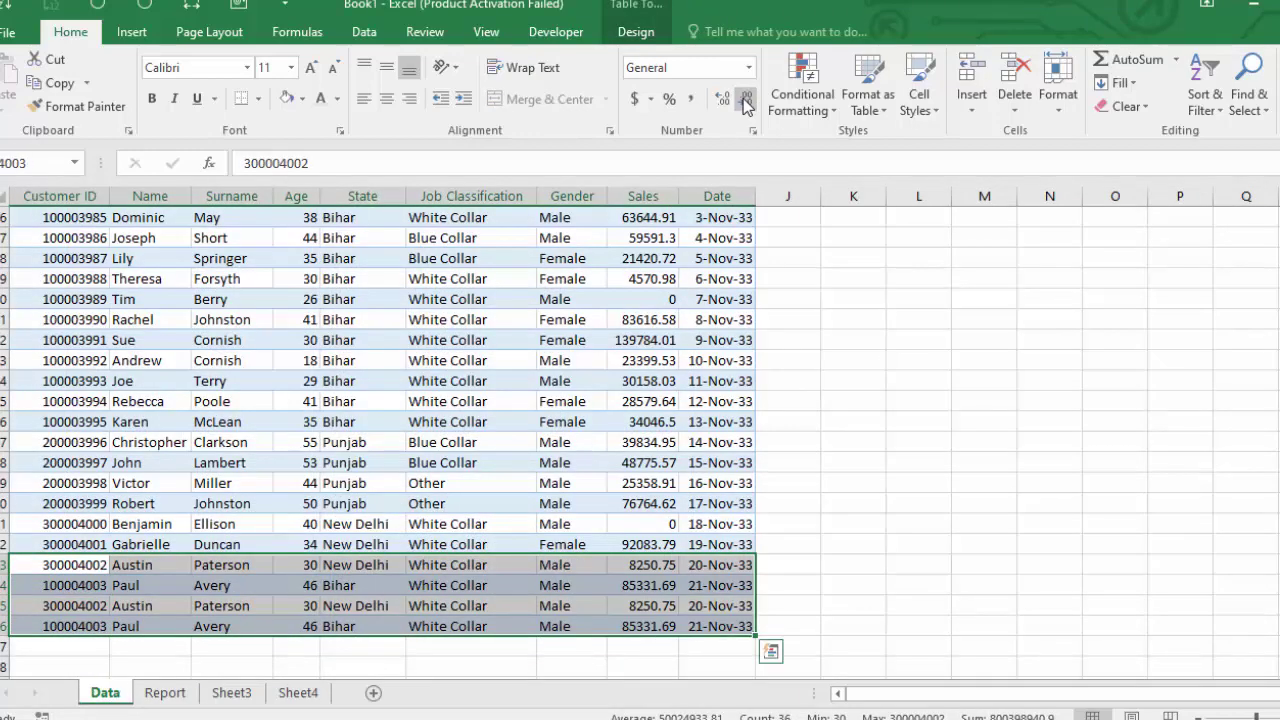
key(ctrl+minus)
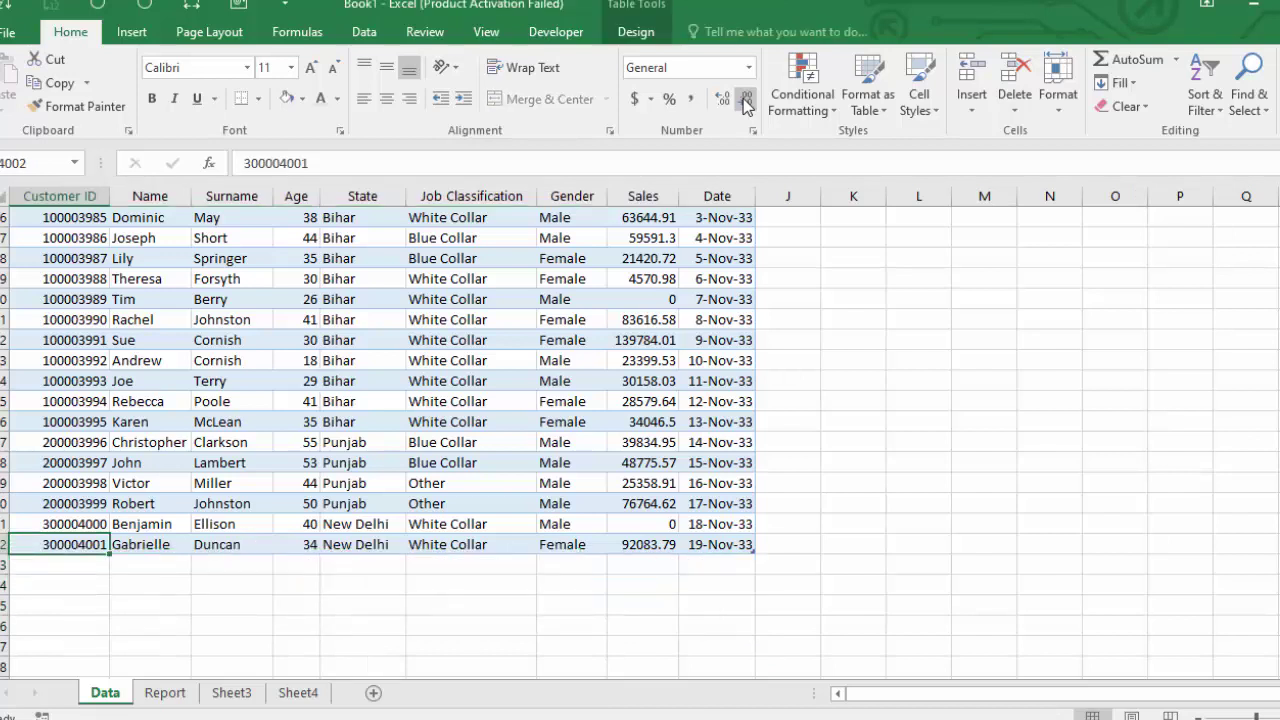
On the Report sheet, compare the Female and Male totals with the saved totals below
key(ctrl+Page_Down)
key(Up)
key(Up)
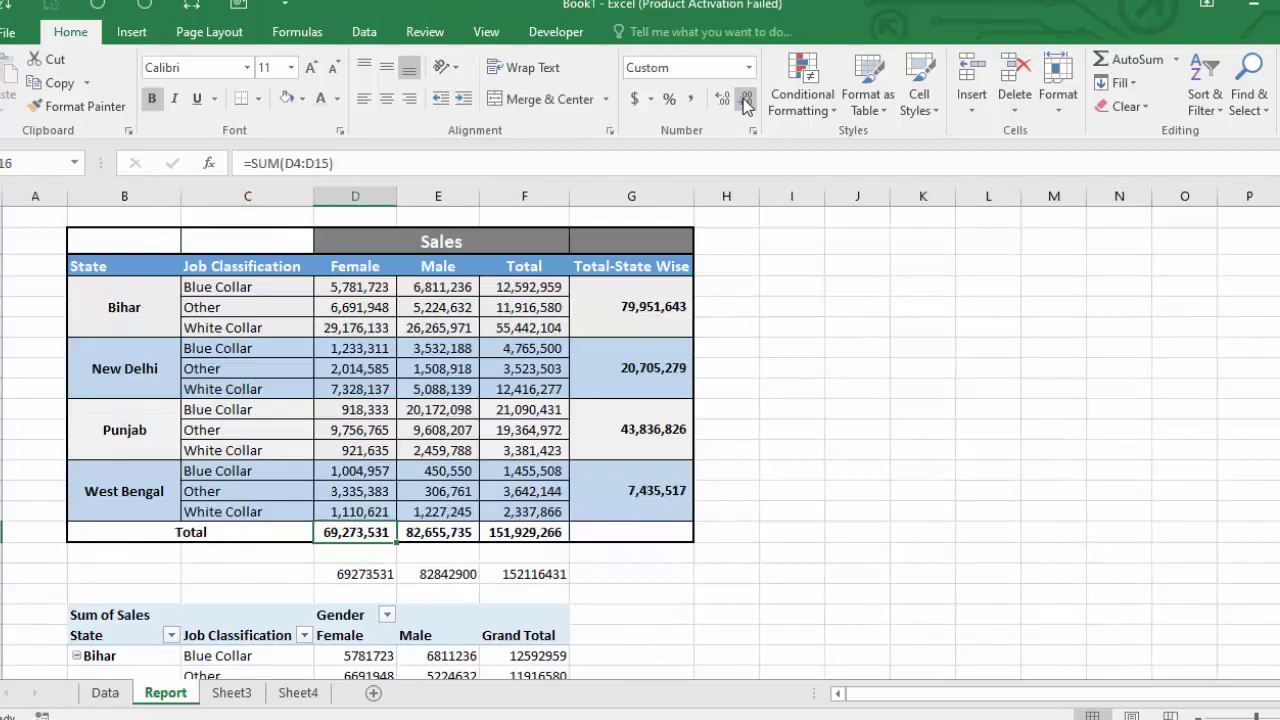
key(Down)
key(Down)
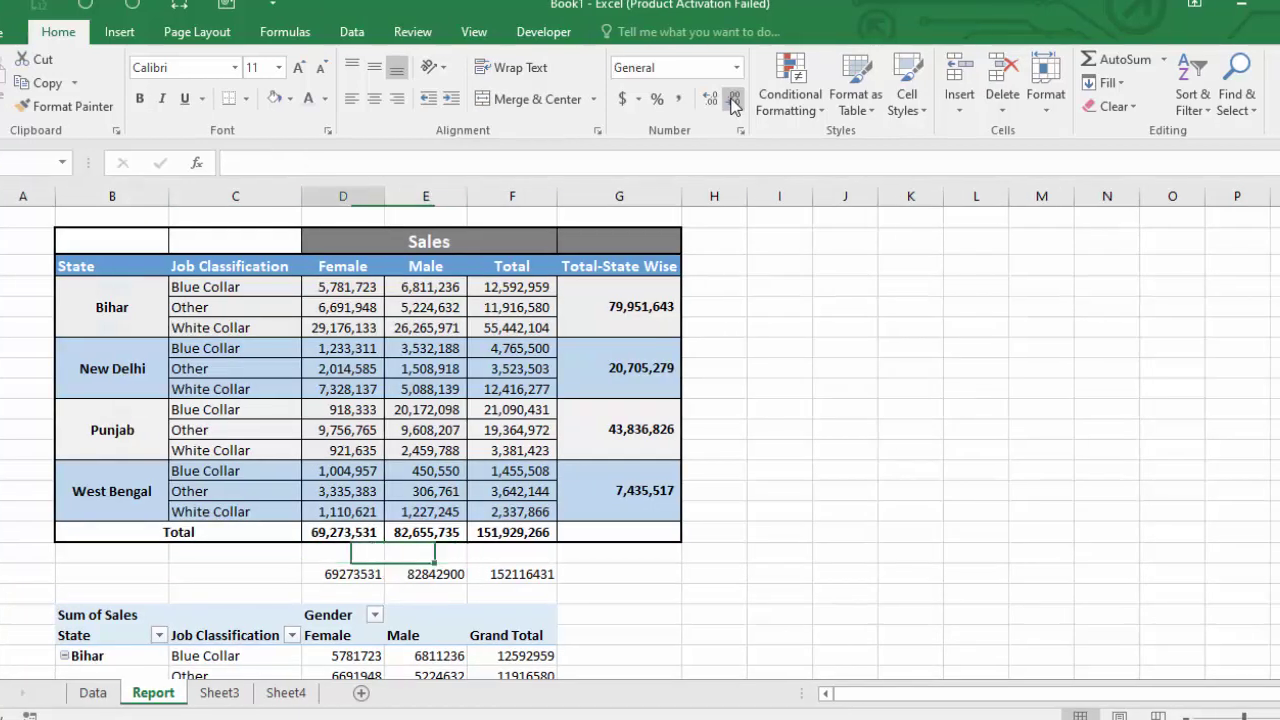
key(Right)
key(Up)
key(Up)
key(shift+Right)
key(Down)
key(Down)
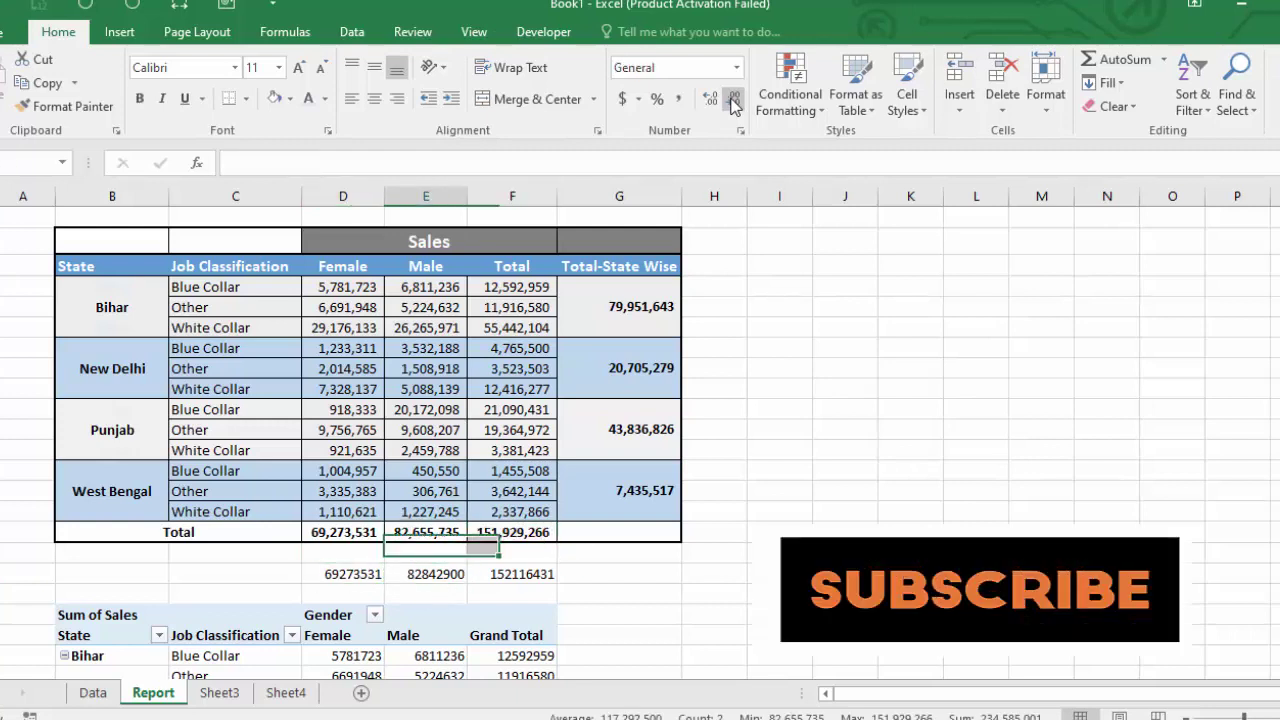
key(Right)
key(Left)
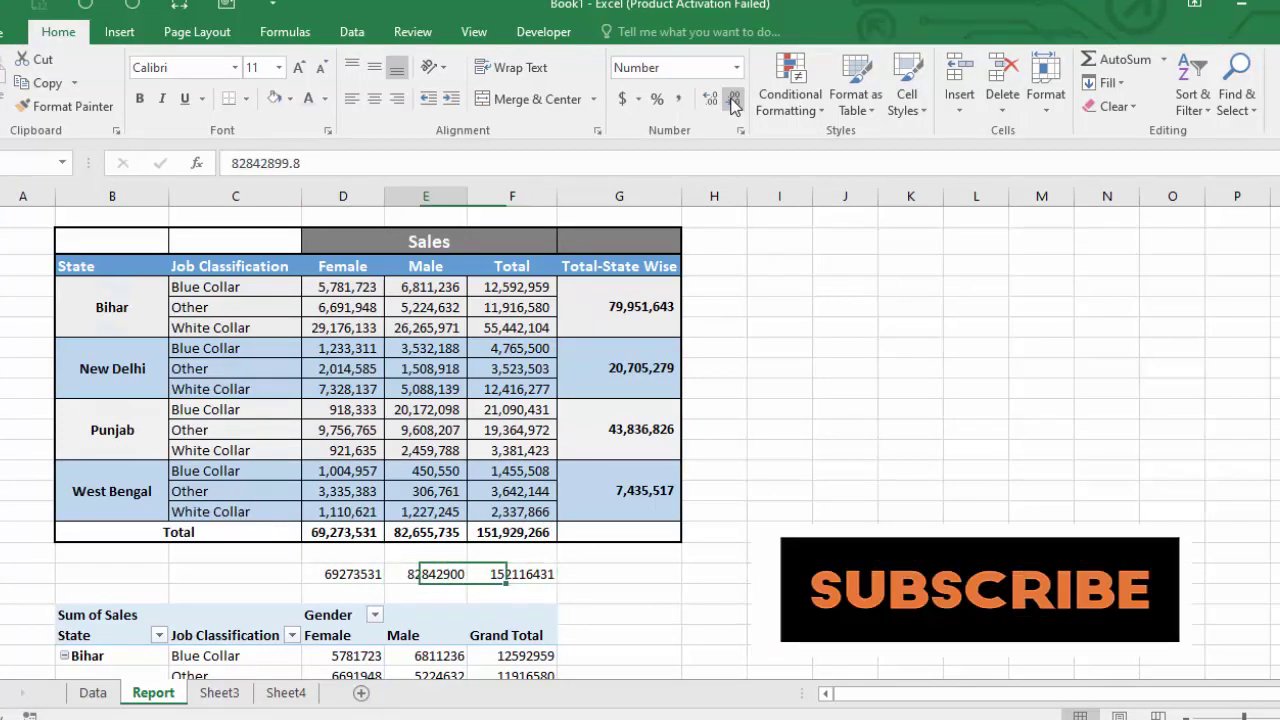
Review the saved totals, the overall 152,116,431 sales total and the Male total on the Report
key(Up)
key(Down)
key(Left)
key(shift+Right)
key(shift+Right)
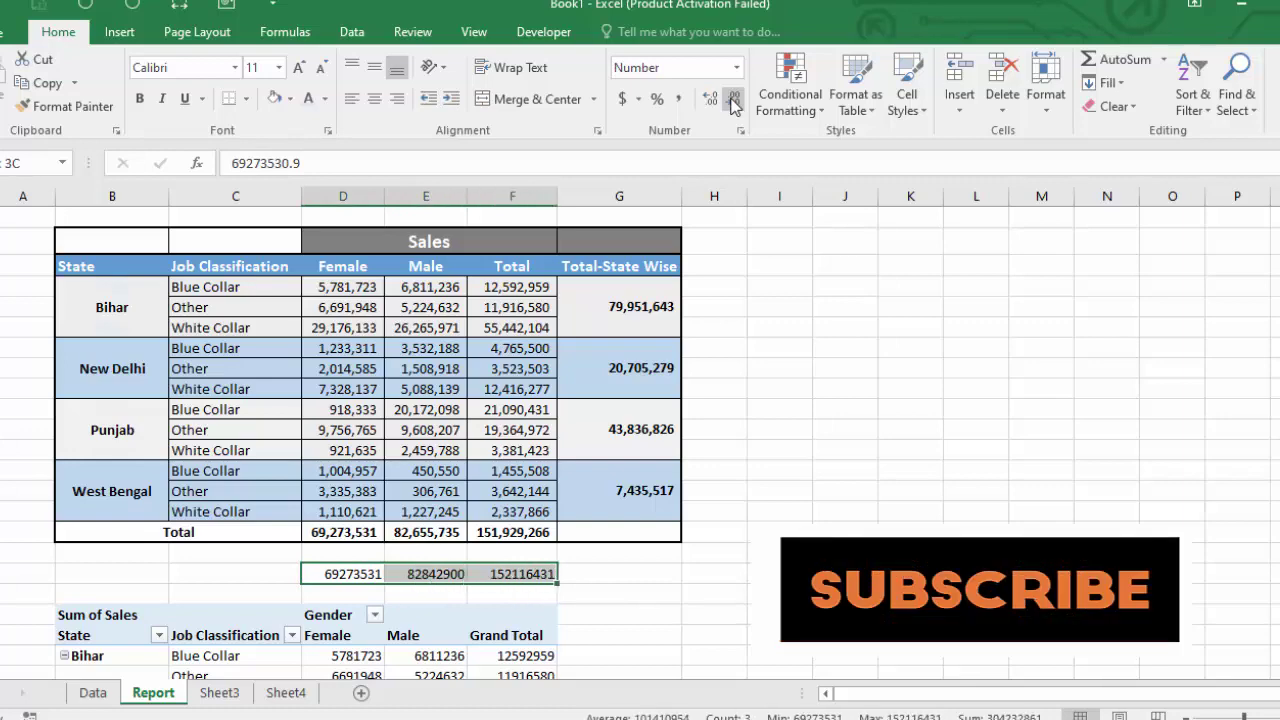
key(Right)
key(Right)
key(Up)
key(Up)
key(ctrl+Page_Up)
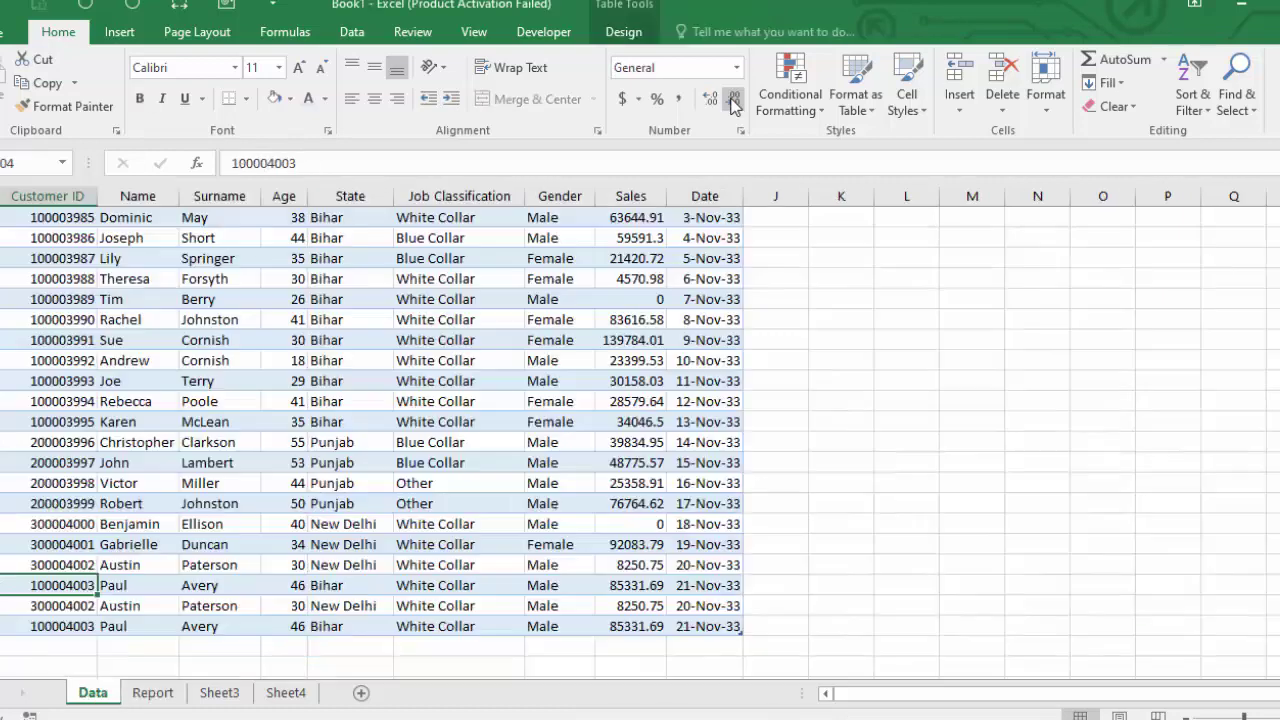
key(ctrl+Page_Down)
key(Up)
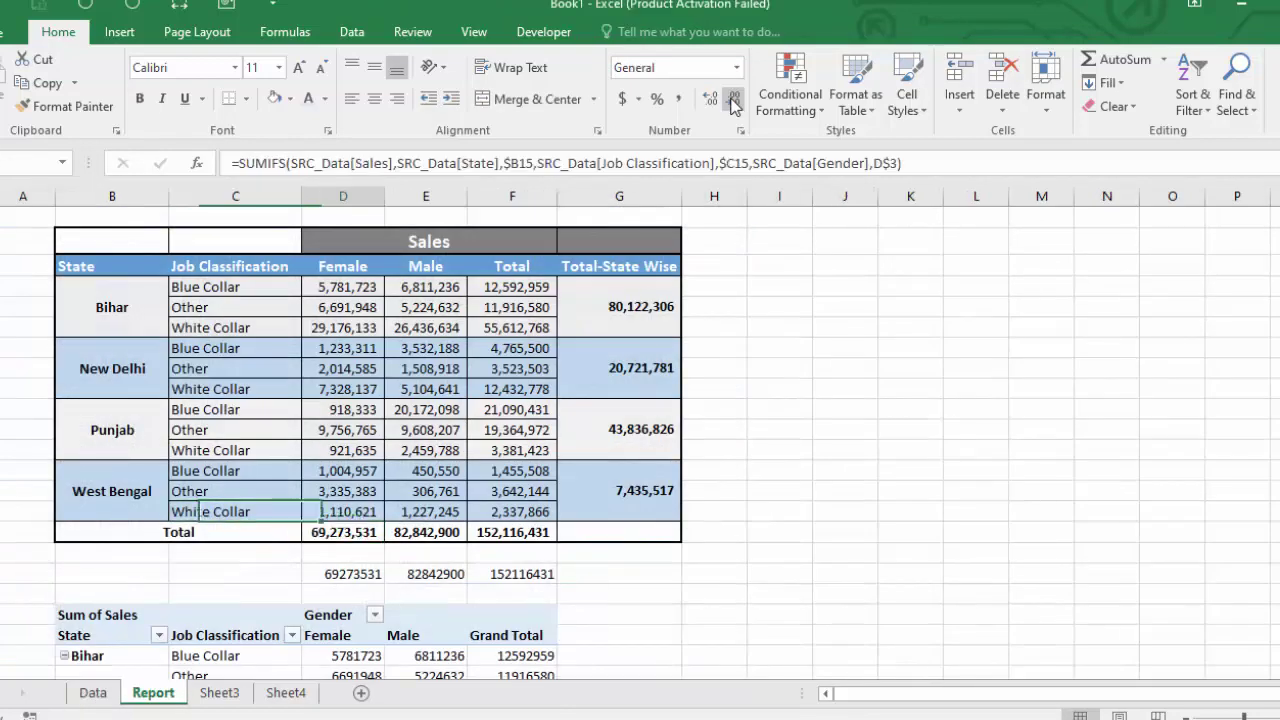
key(Down)
key(Right)
key(Right)
key(Right)
key(Left)
key(Left)
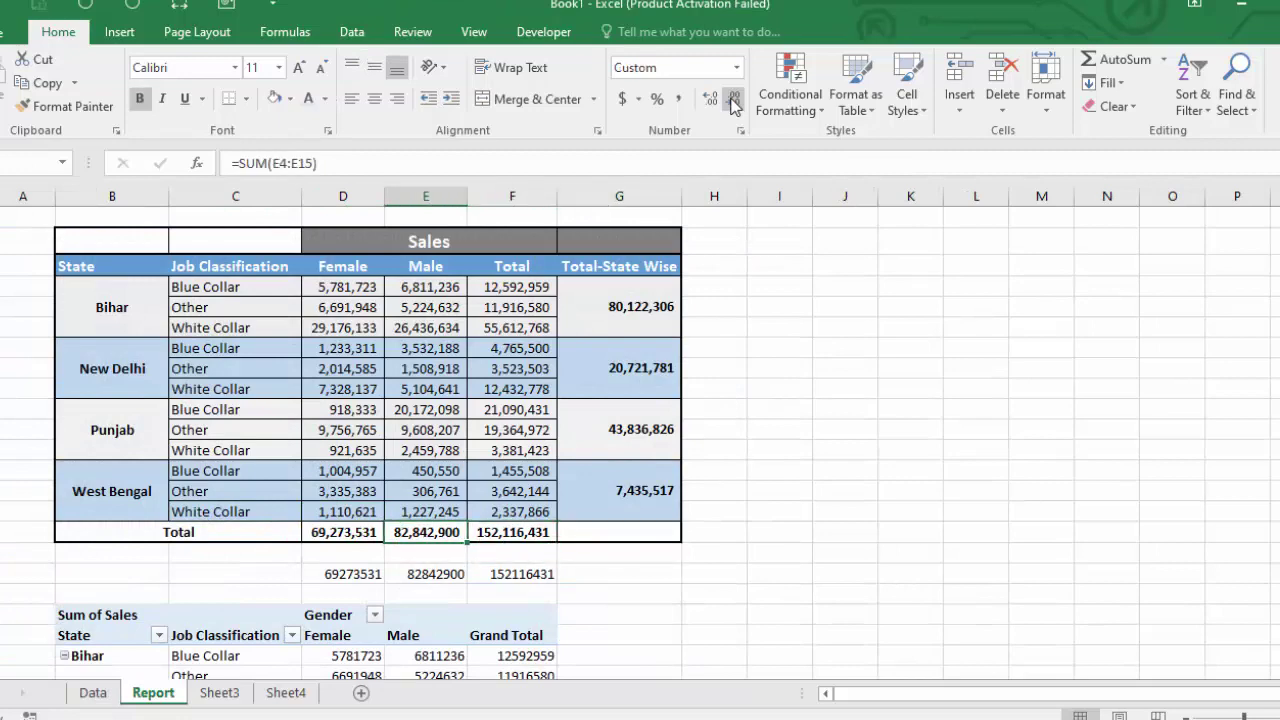
Copy the last three Data records across all columns and move to the first empty row below
key(ctrl+Page_Up)
key(Up)
key(Up)
key(shift+Right)
key(shift+Down)
key(shift+Down)
key(ctrl+v)
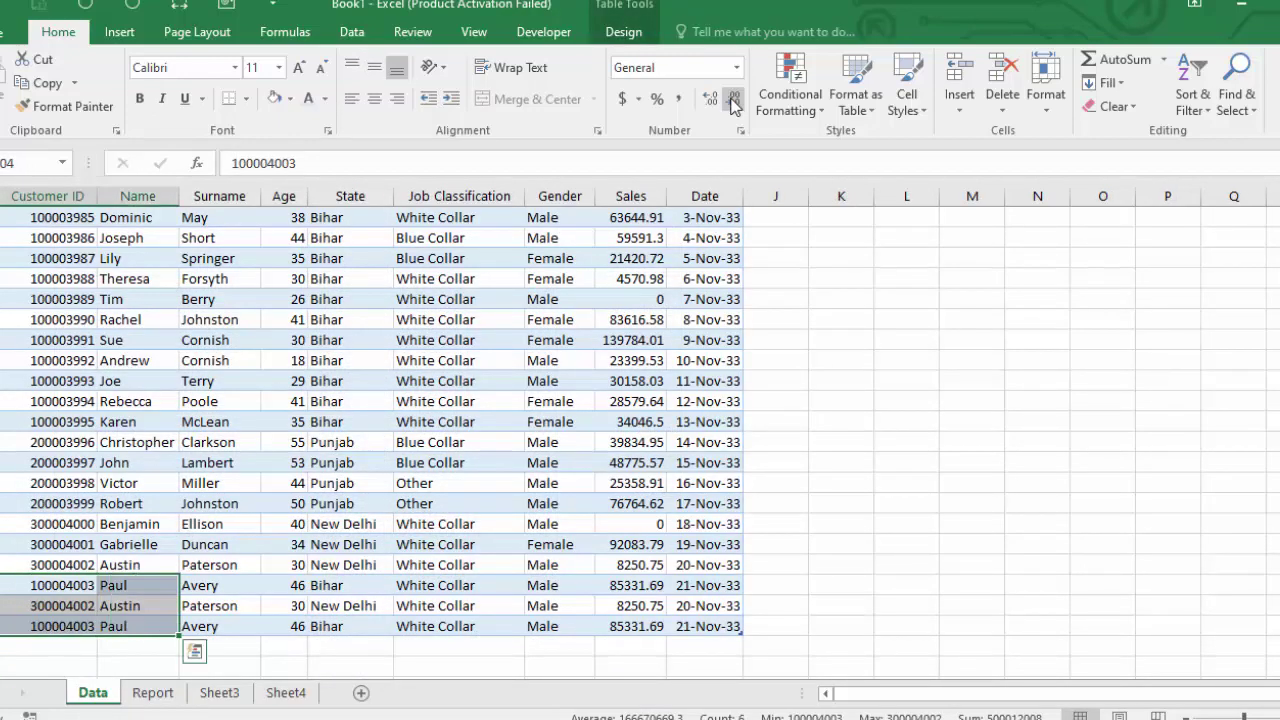
key(ctrl+shift+Right)
key(ctrl+c)
key(Down)
key(Down)
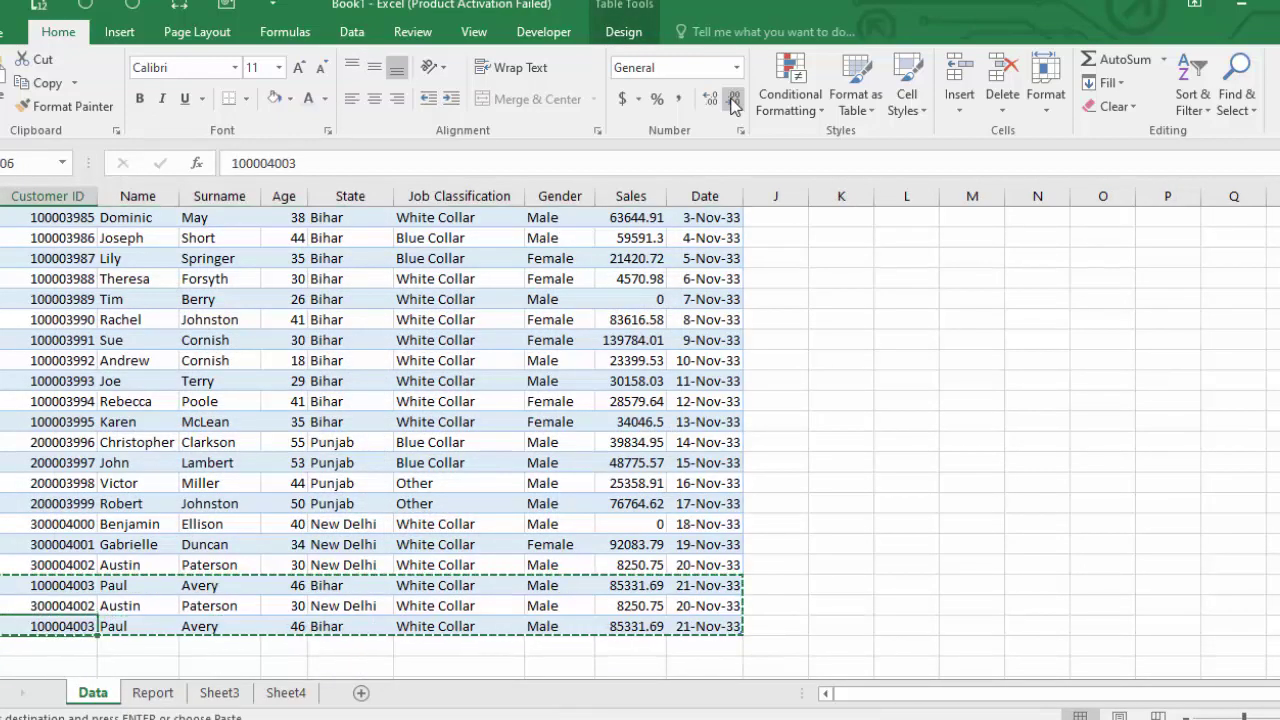
key(Right)
key(Right)
key(Right)
key(Right)
key(Right)
key(Home)
key(Down)
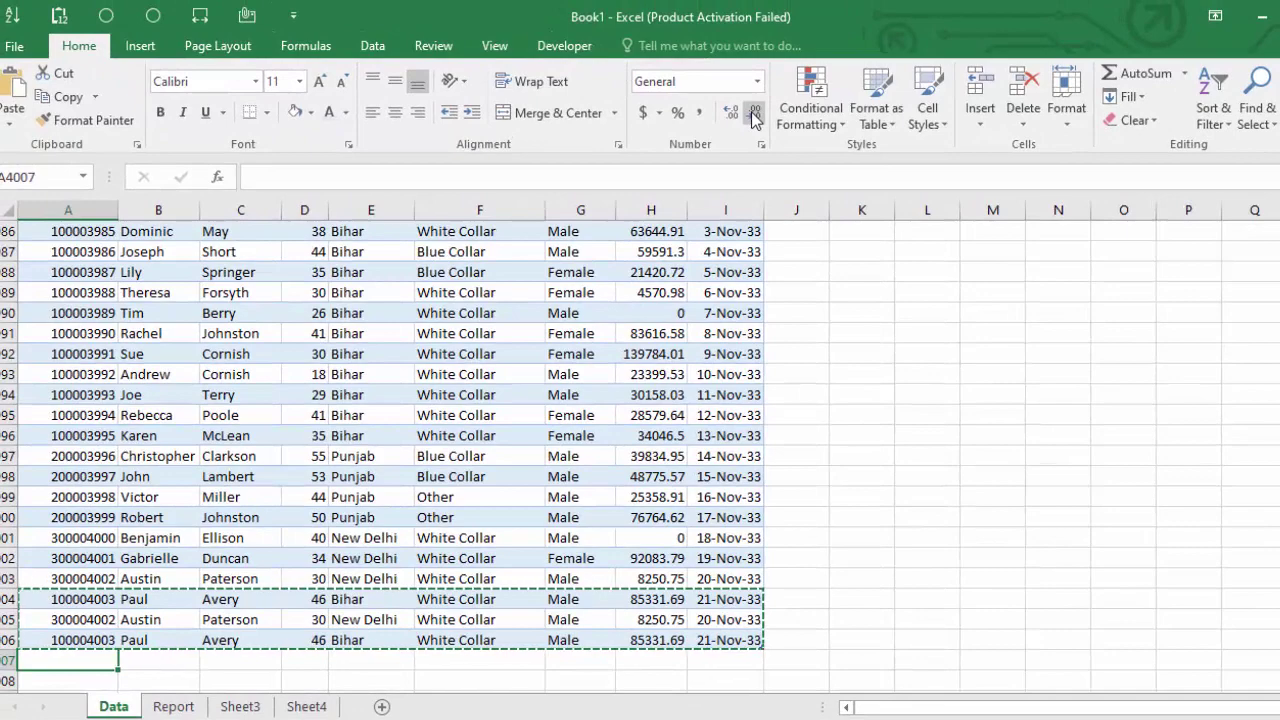
Paste the three copied records into Data rows 4007–4009 and check their values
key(ctrl+v)
key(Down)
key(Down)
key(Down)
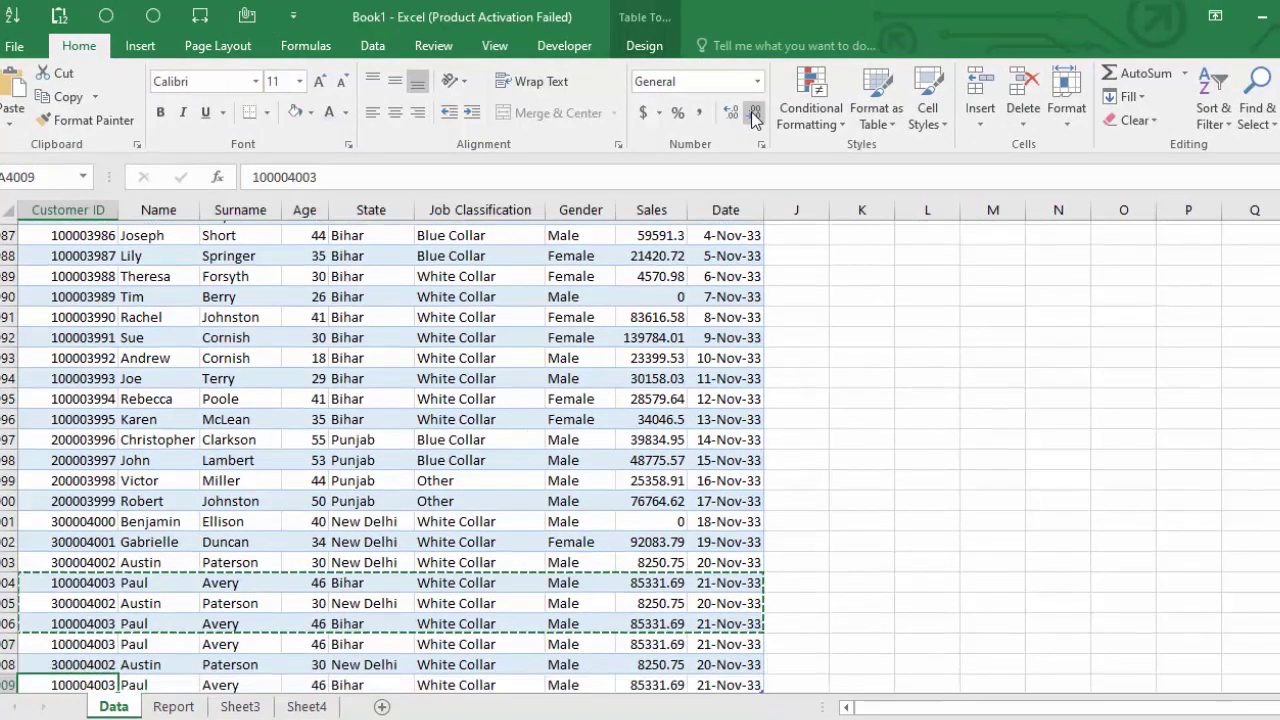
key(Up)
key(Up)
key(Up)
key(Up)
key(Right)
key(Left)
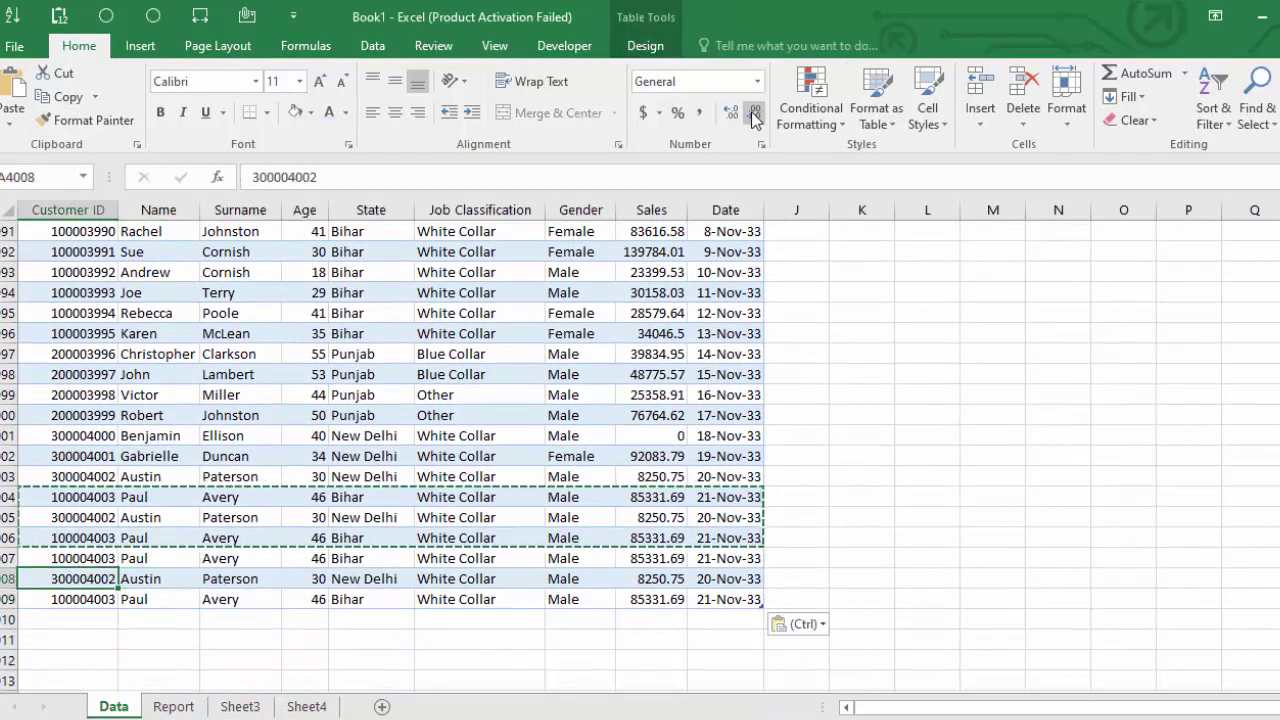
key(Right)
key(Right)
key(Right)
key(Right)
key(Left)
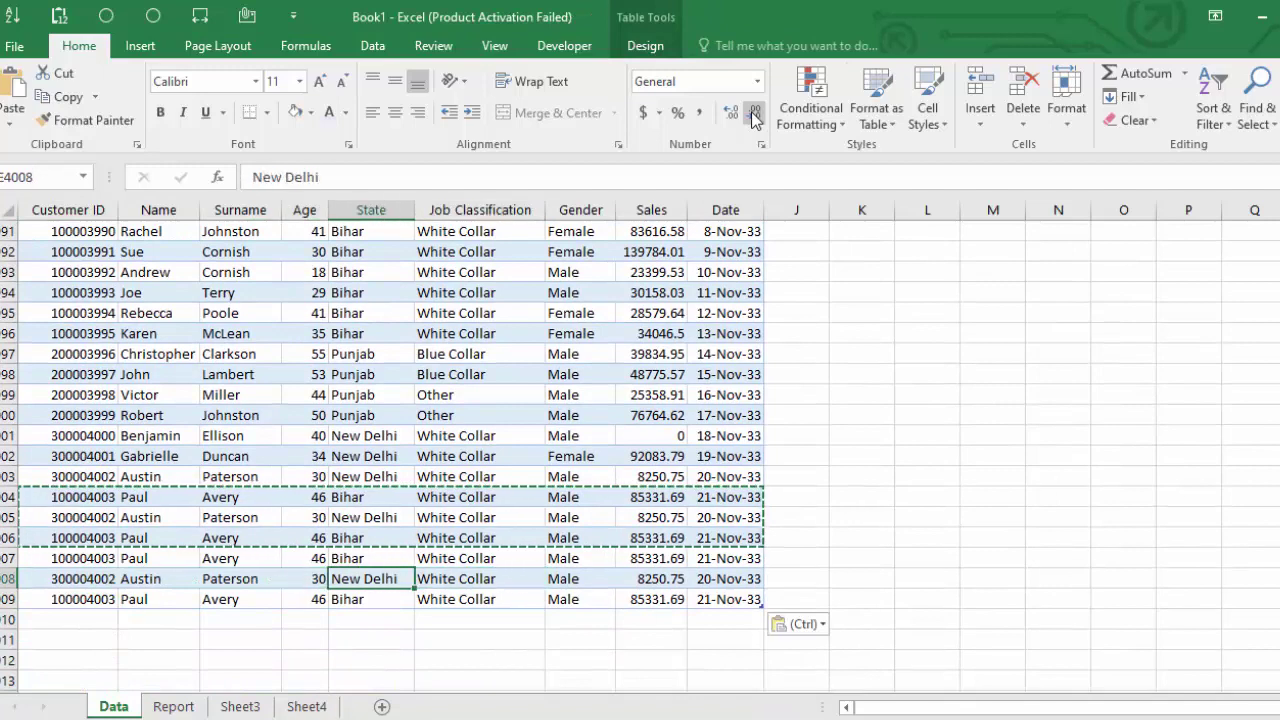
Compare the Report's updated Female, Male and 152,295,345 totals against the earlier saved totals
key(ctrl+Page_Down)
key(Left)
key(Left)
key(Down)
key(Down)
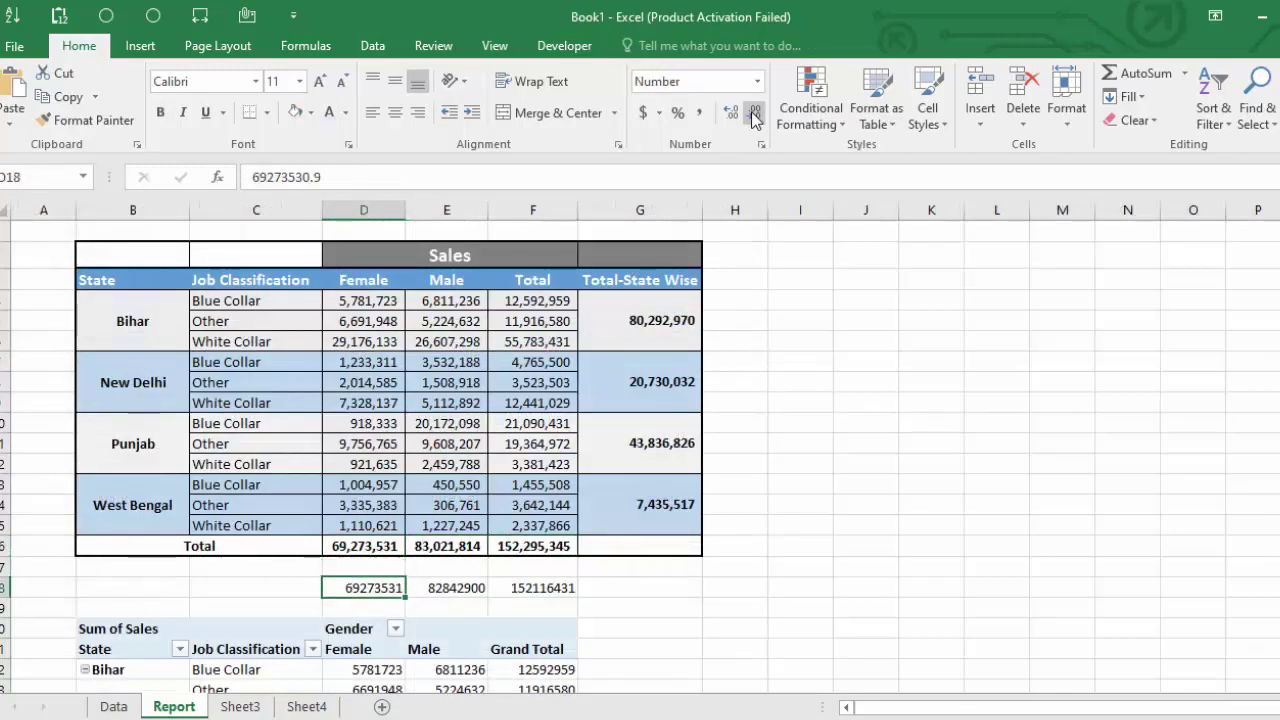
key(Right)
key(F2)
key(Tab)
key(F2)
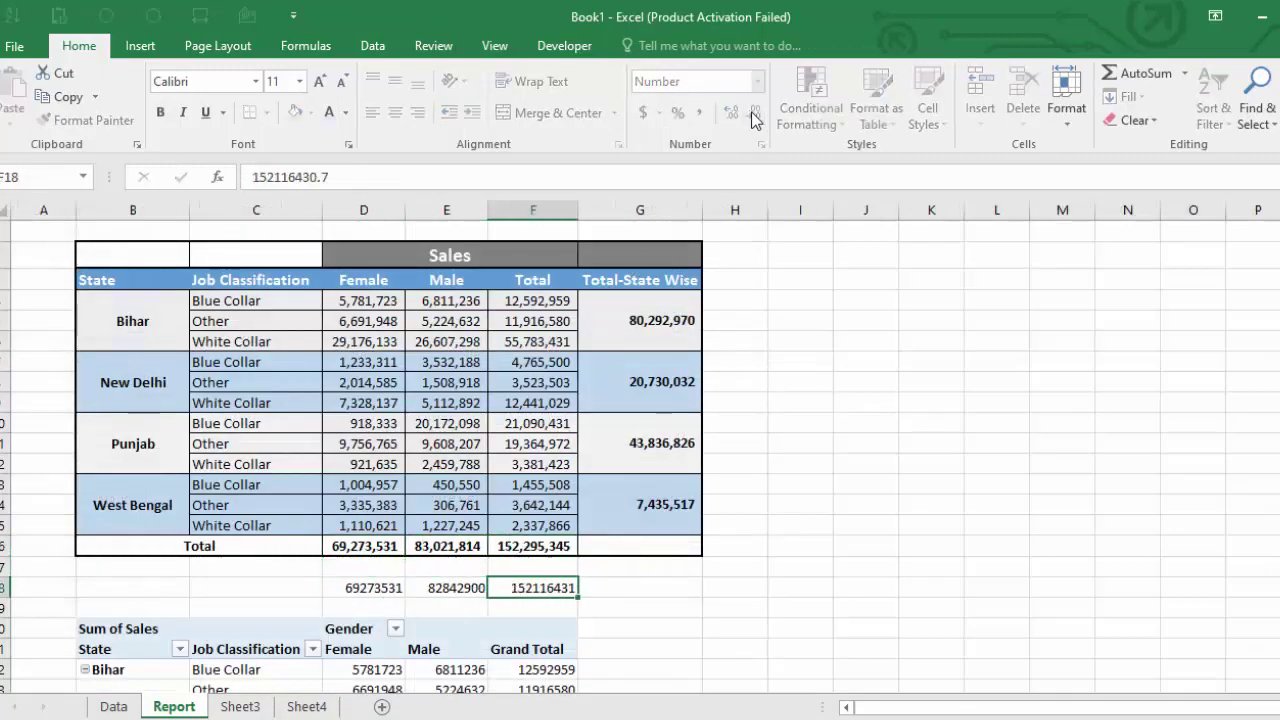
key(shift+Tab)
key(F2)
key(Return)
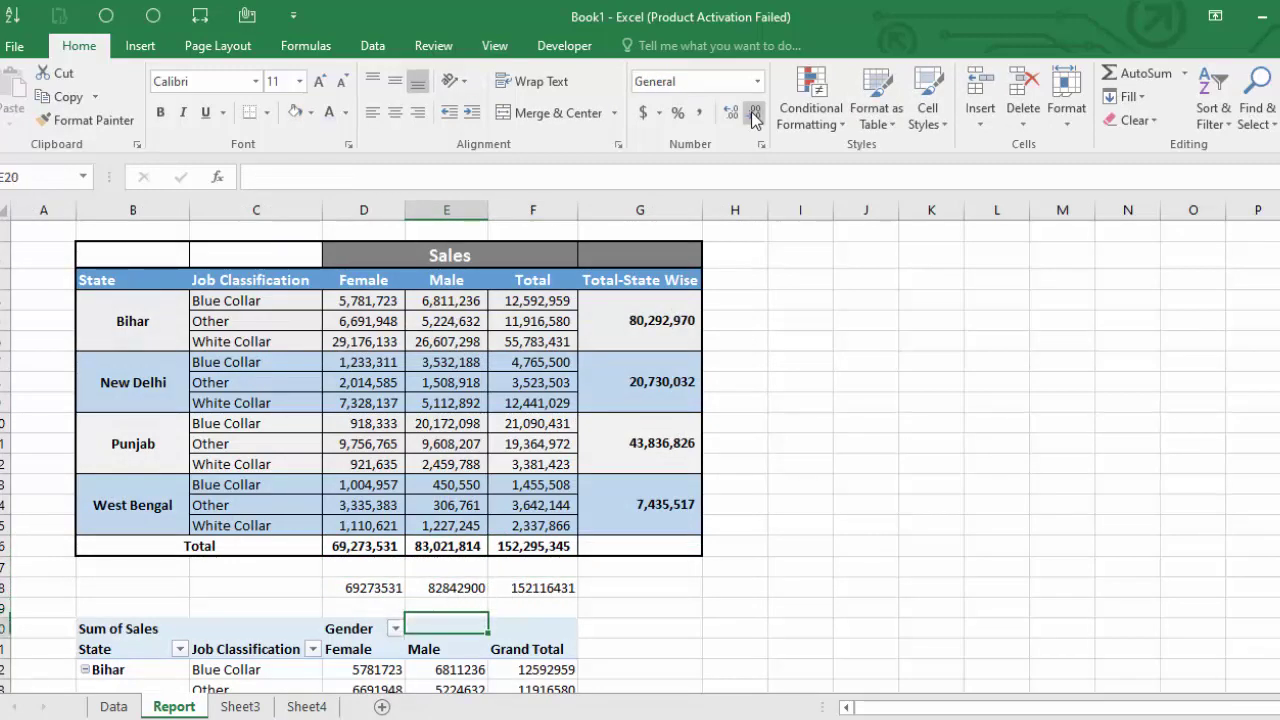
key(Down)
key(Down)
key(Down)
key(Down)
key(Down)
key(Down)
key(Up)
key(Left)
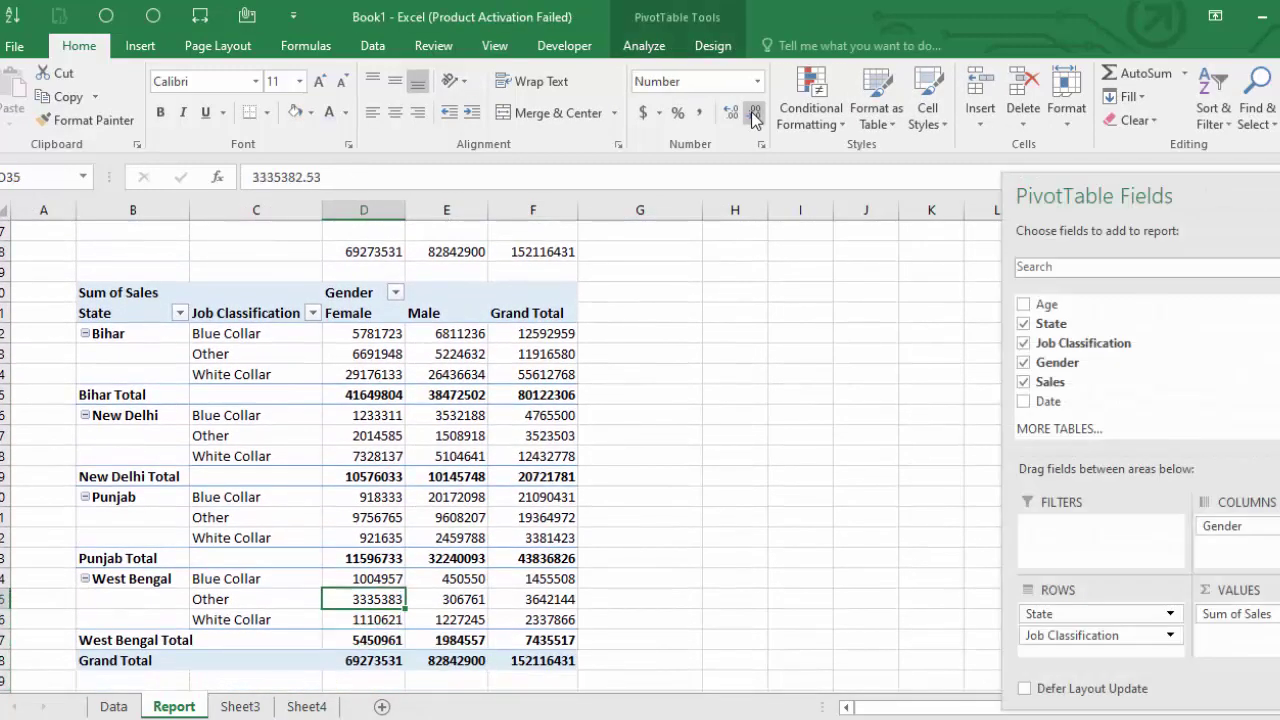
Copy the PivotTable's Grand Total row and paste it below as old totals for comparison
key(Down)
key(Down)
key(Down)
key(shift+Right)
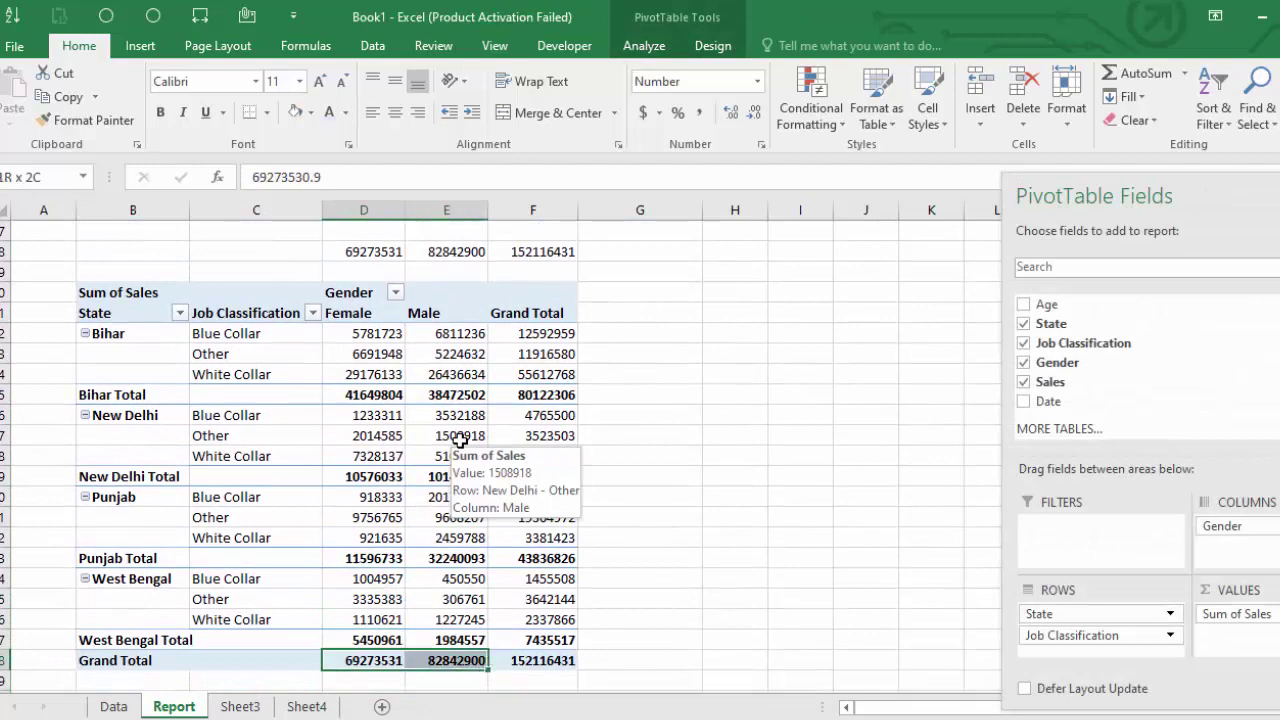
key(shift+Right)
key(ctrl+c)
key(Down)
key(Down)
key(Down)
key(ctrl+v)
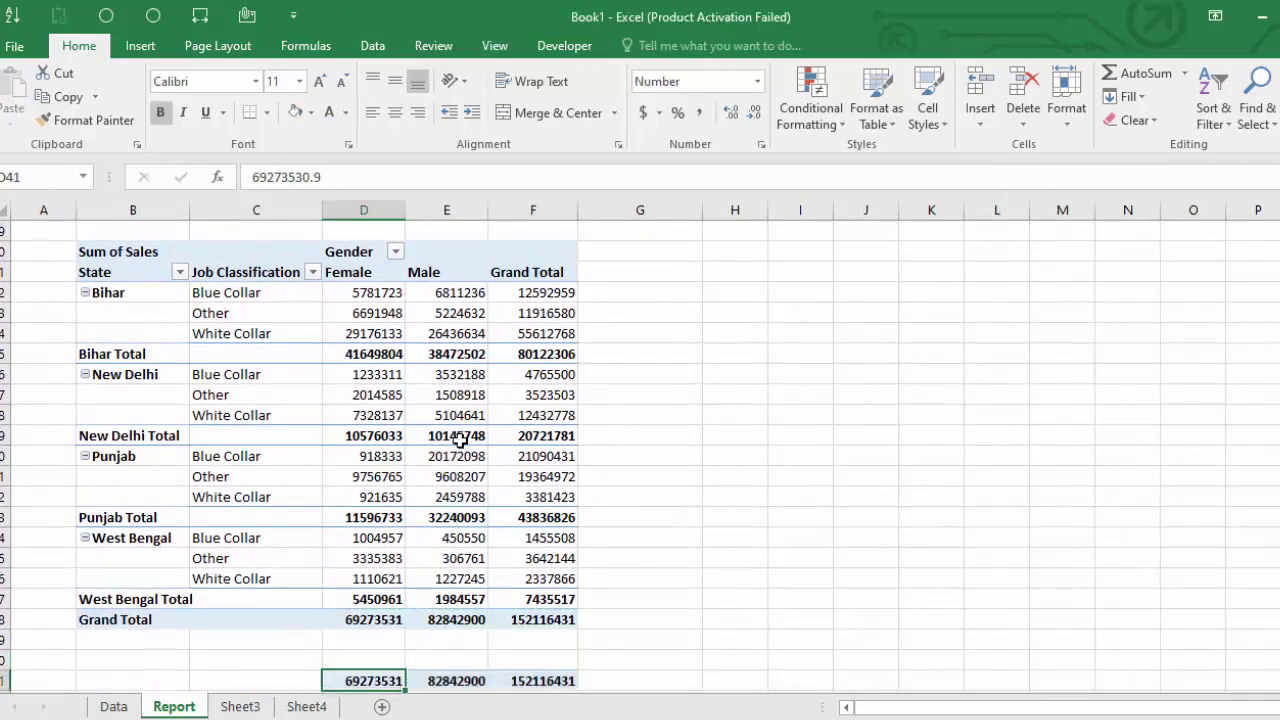
key(Up)
key(Up)
key(Up)
Refresh the PivotTable and compare its new Grand Totals with the saved old ones
click(327, 484)
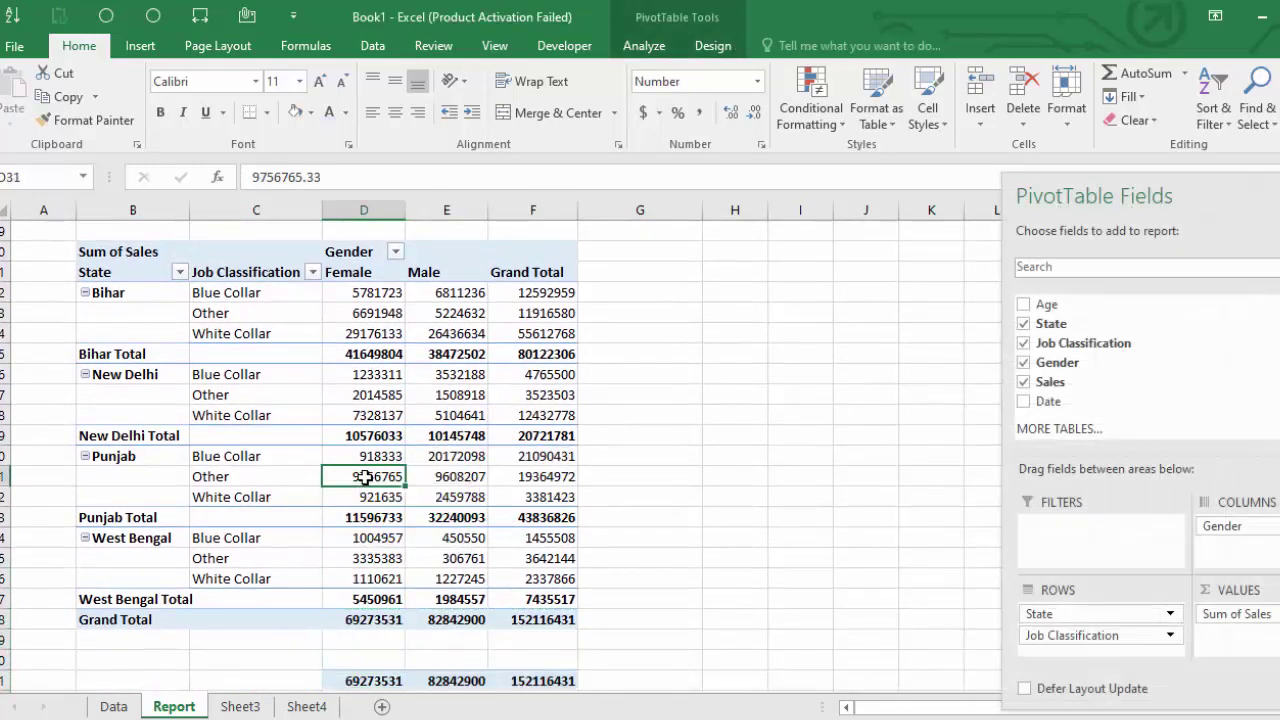
right_click(365, 477)
click(419, 258)
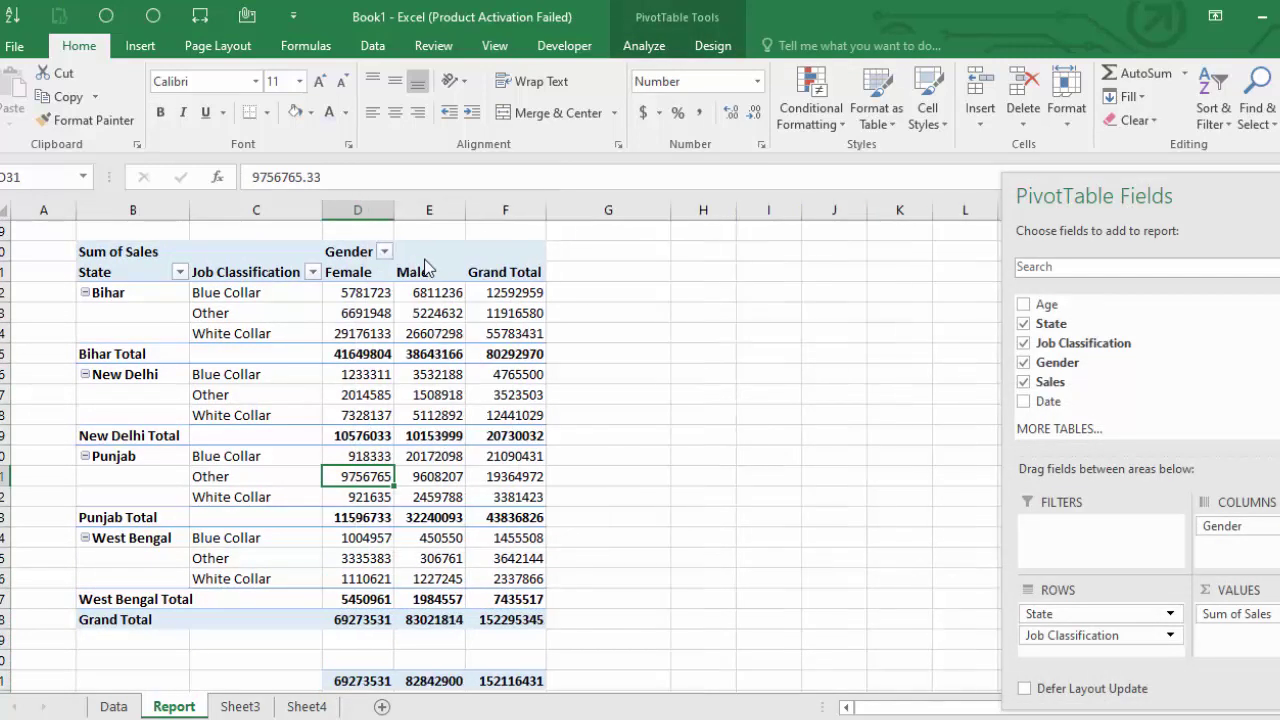
key(Down)
key(Down)
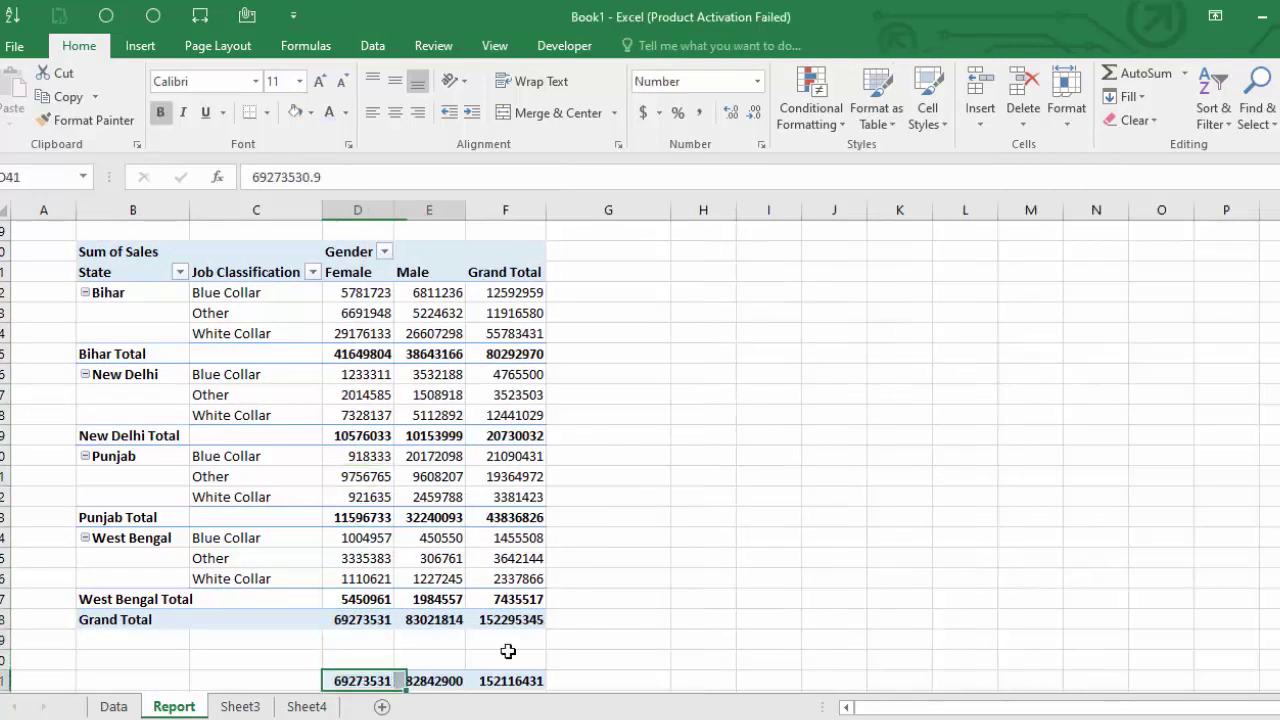
key(shift+Right)
key(shift+Right)
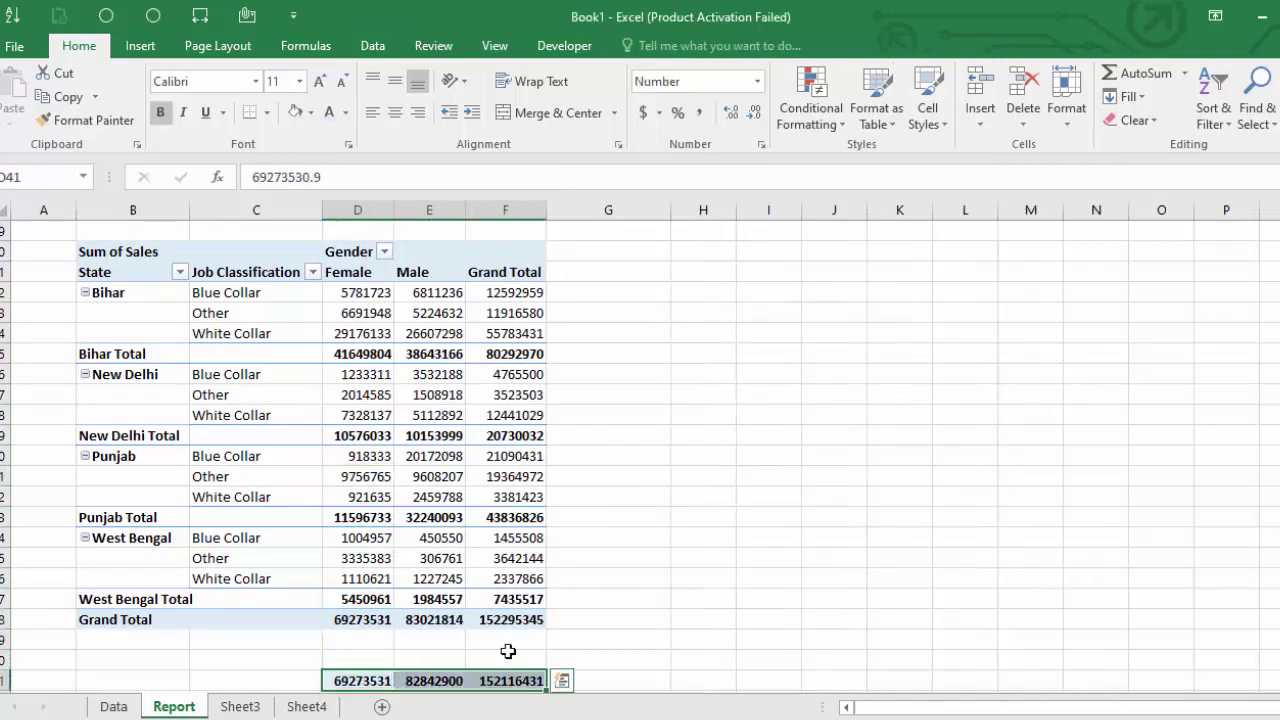
key(Up)
key(Up)
key(Up)
key(Right)
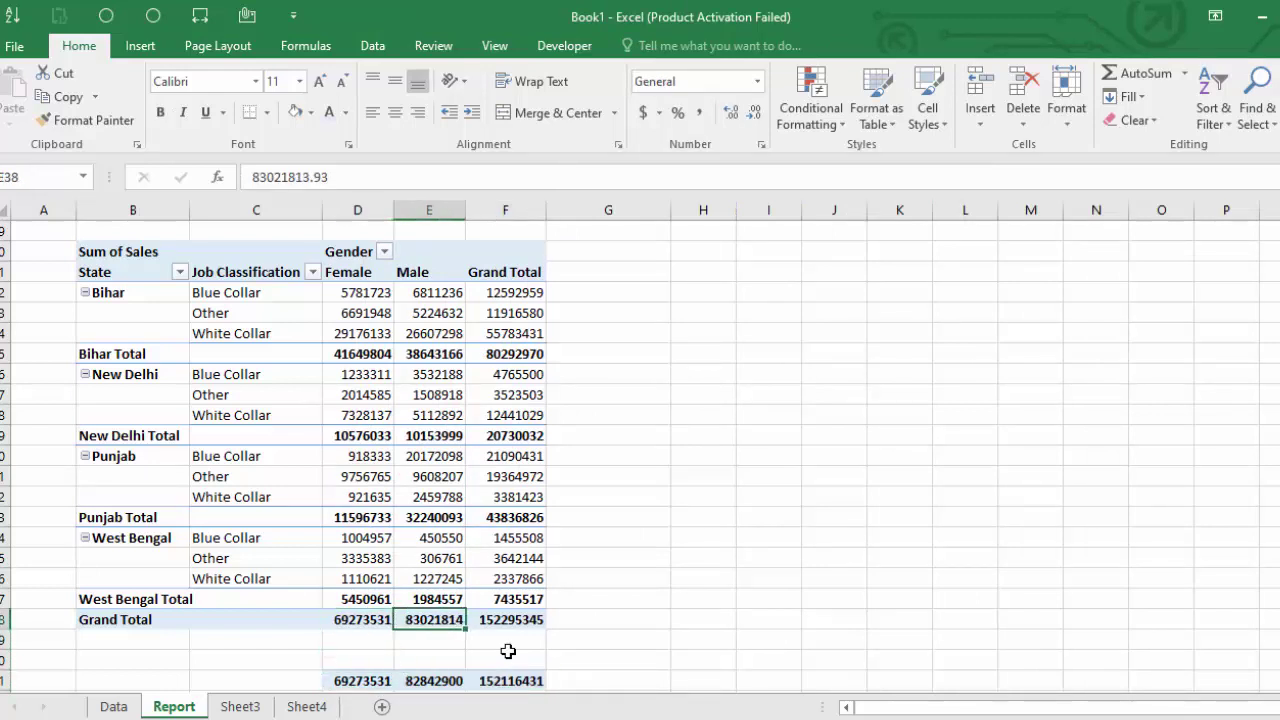
key(shift+Down)
key(shift+Down)
key(shift+Right)
key(shift+Down)
Check the refreshed Grand Totals: Female 69273531, Male 83021814, overall 152295345
key(Left)
key(Down)
key(Down)
key(Down)
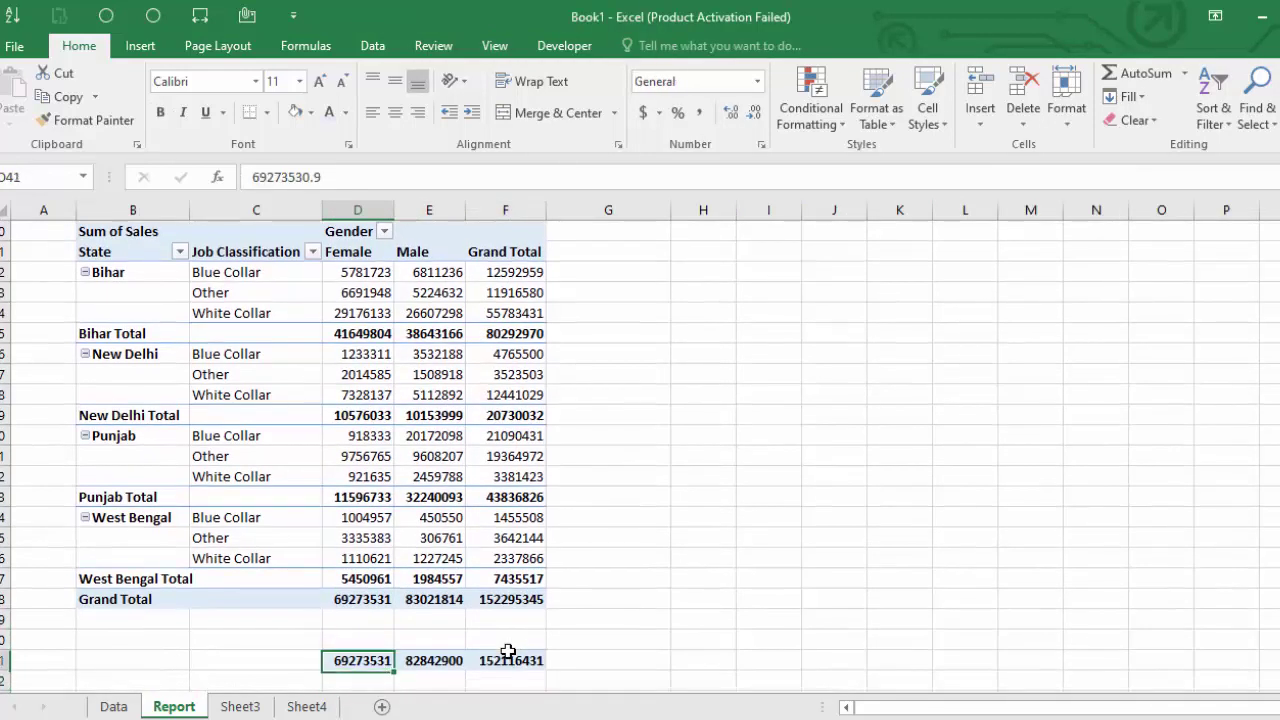
key(shift+Up)
key(shift+Up)
key(shift+Up)
key(shift+Down)
key(shift+Down)
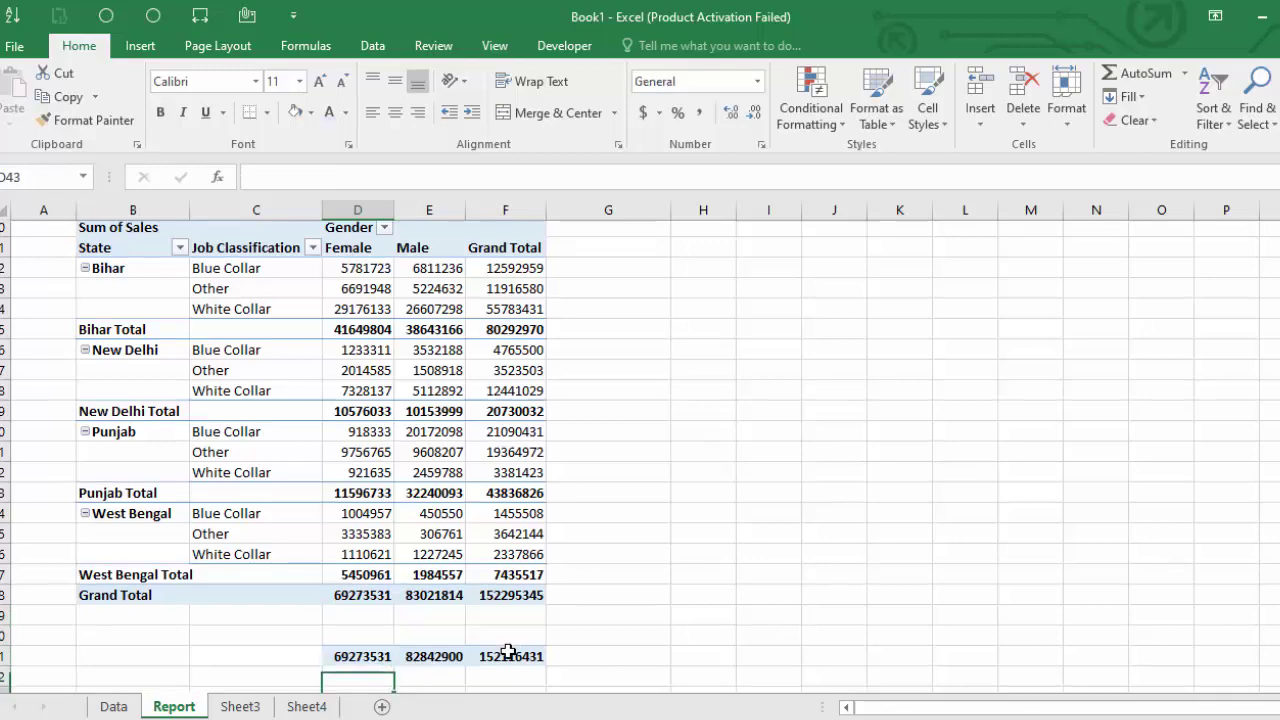
key(shift+Right)
key(shift+Right)
key(Up)
key(Up)
key(Right)
key(Up)
key(shift+Right)
Clear the temporary row of old pivot totals beneath the PivotTable
key(Down)
key(Down)
key(Left)
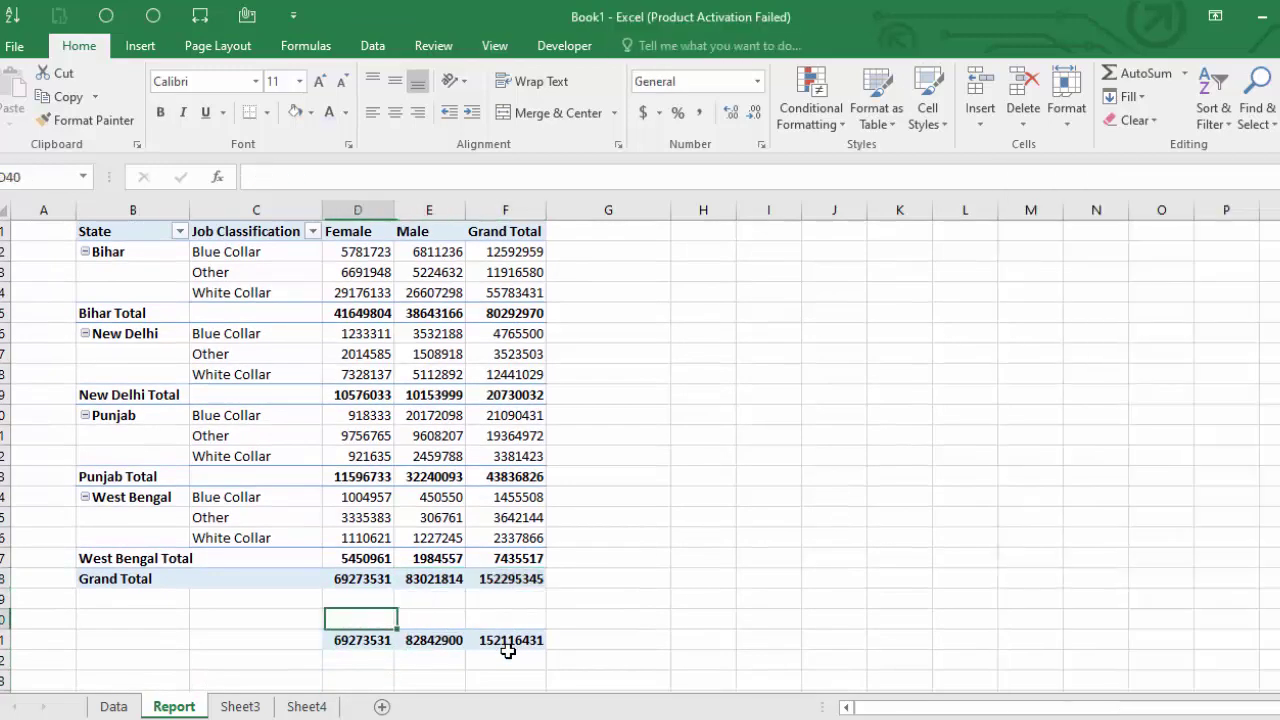
key(Down)
key(shift+Right)
key(shift+Right)
key(Delete)
Return to the report table and apply AutoFit Column Width to the columns showing ####
key(ctrl+Up)
key(ctrl+Up)
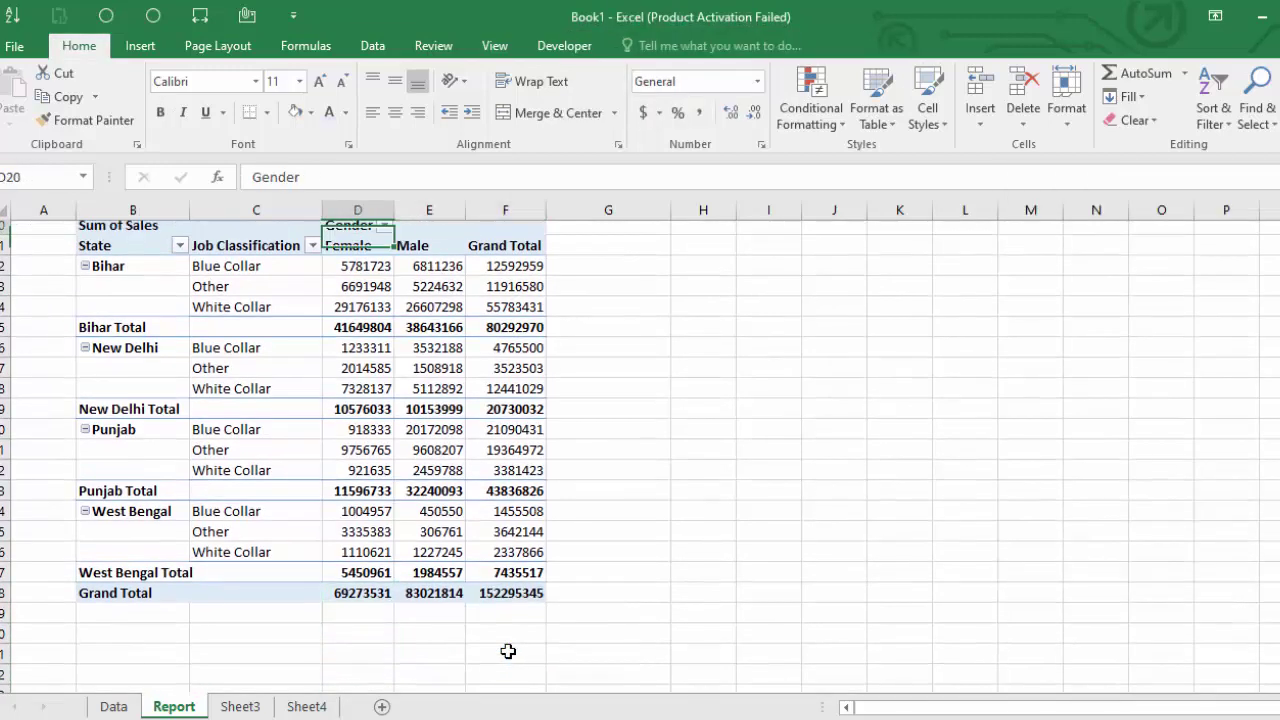
key(ctrl+Up)
key(ctrl+Up)
key(Down)
key(Down)
key(alt+h)
key(o)
key(i)
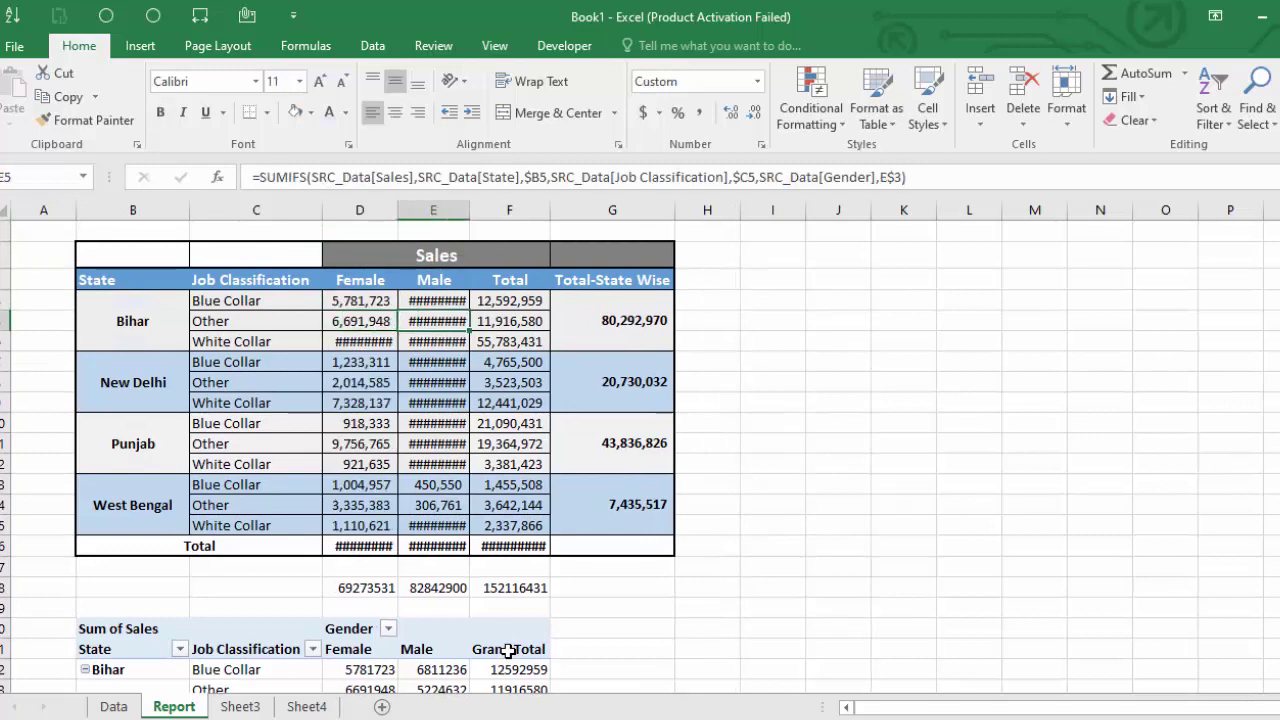
key(Right)
key(alt+h)
key(o)
key(i)
key(Left)
key(Left)
key(Up)
key(Up)
key(Left)
Select the whole report table and auto-fit its columns so totals read 69,273,531, 83,021,814 and 152,295,345
key(ctrl+shift+Right)
key(ctrl+shift+Down)
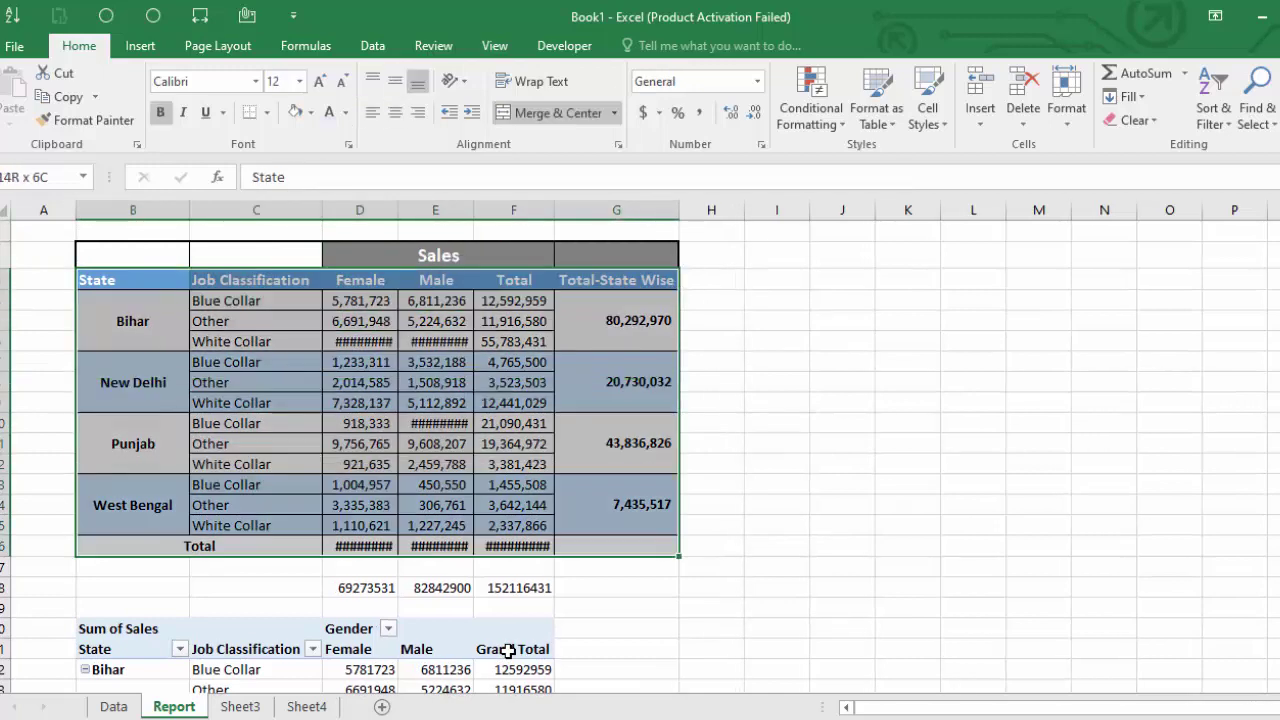
key(alt+h)
key(o)
key(i)
key(Right)
key(Down)
key(Up)
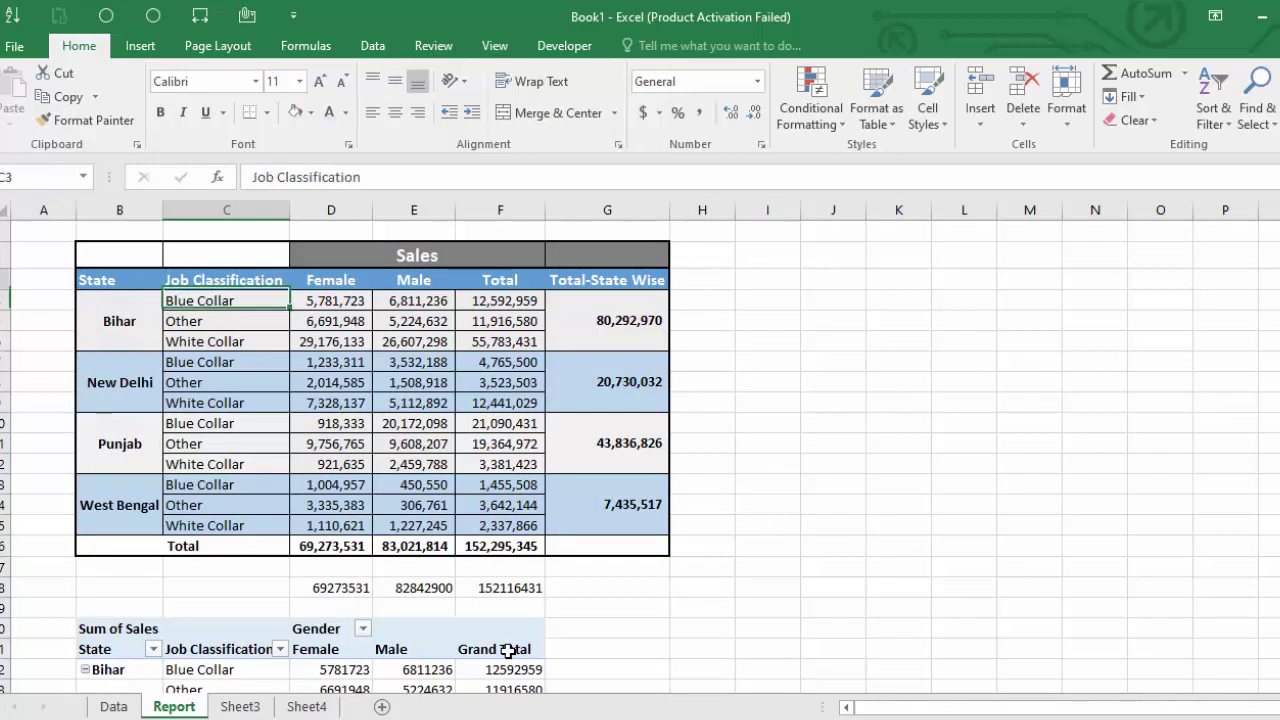
key(Up)
key(Down)
key(Down)
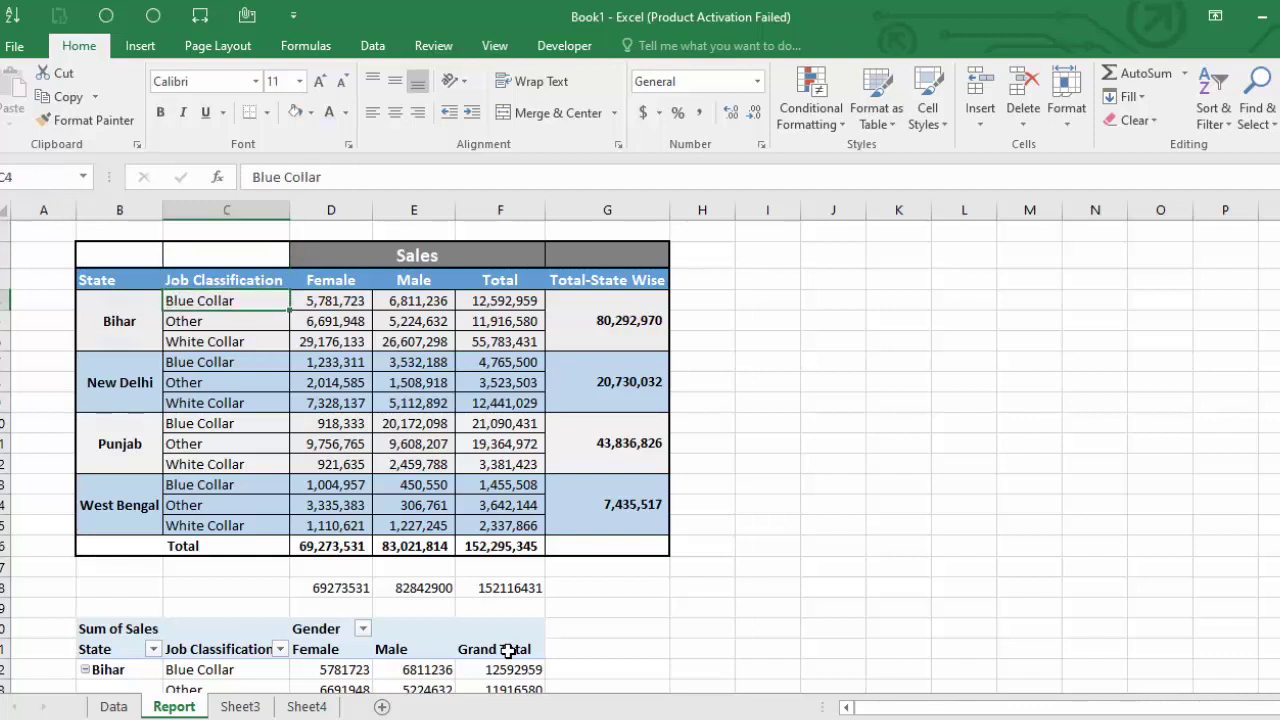